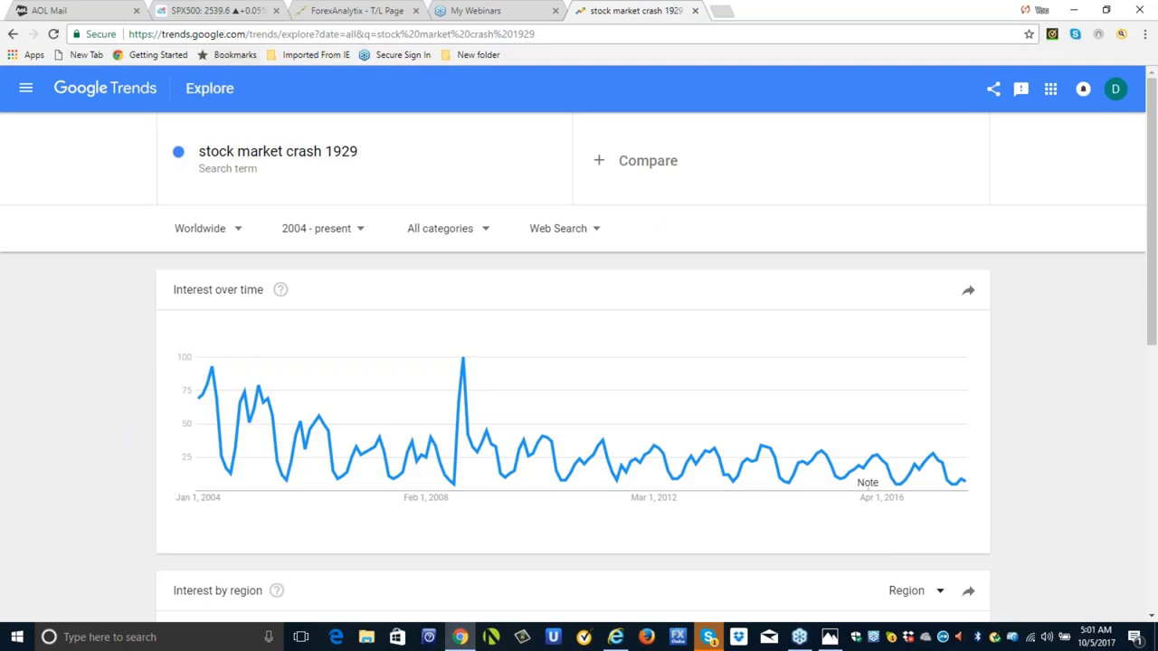
- Return to the SPX500 hourly chart with its dashed rising-wedge channel
{"action": "left_click", "coordinate": [210, 13]}
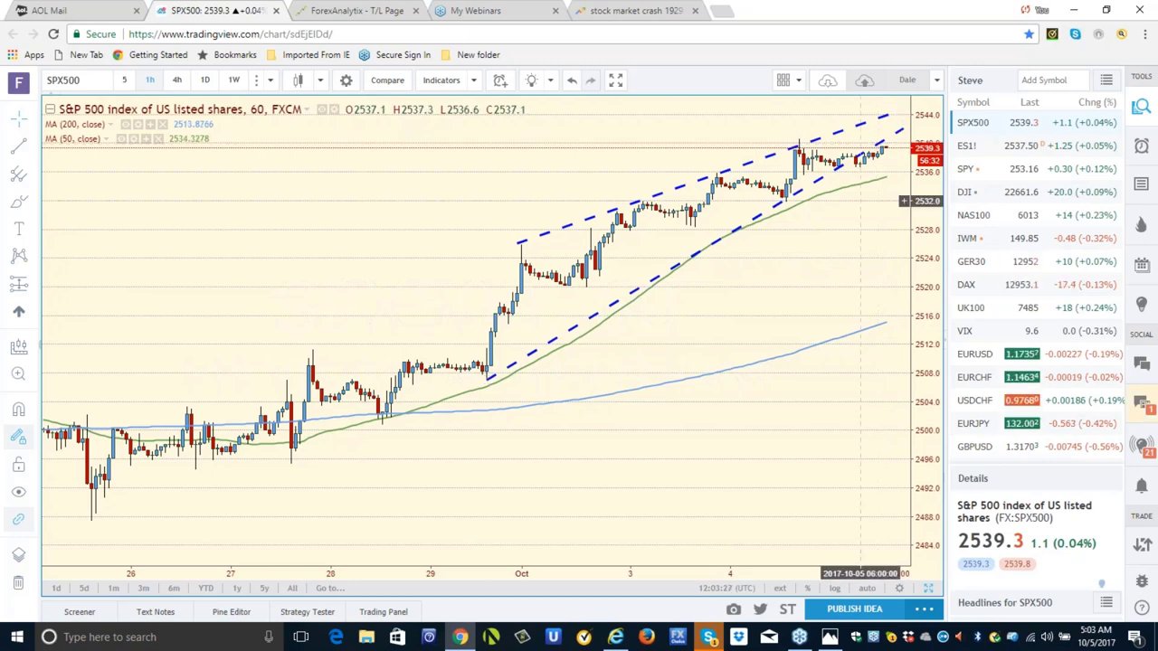
- Load the EURUSD hourly chart from the watchlist
{"action": "left_click", "coordinate": [977, 358]}
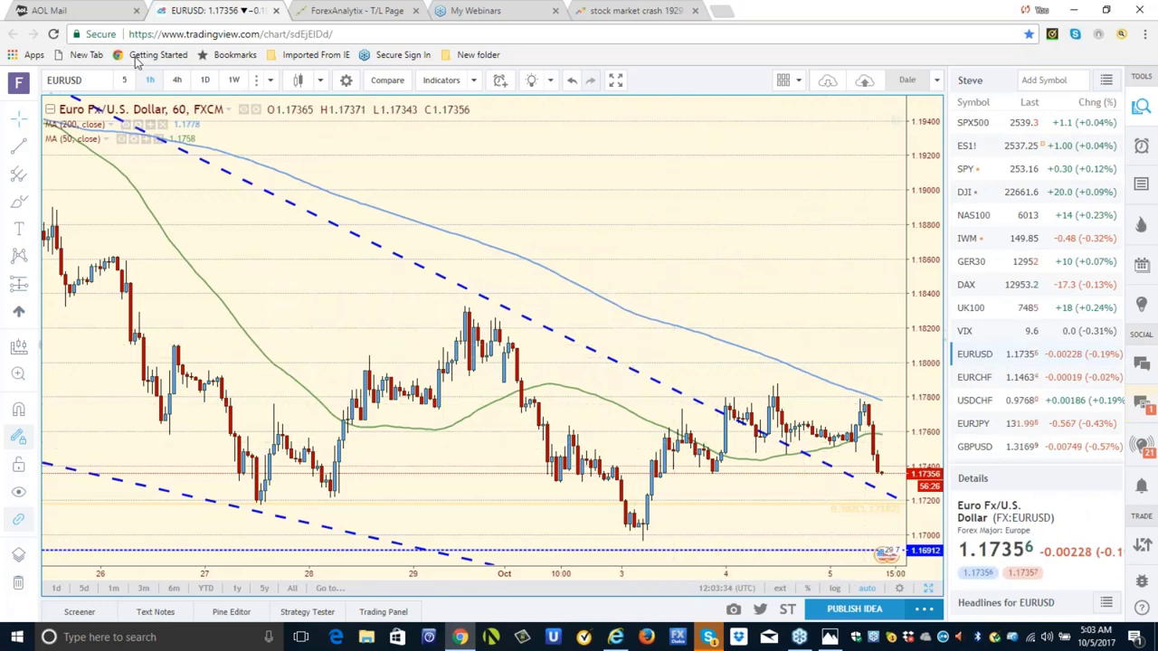
- Switch to 4-hour candles and load EURGBP from further down the watchlist
{"action": "left_click", "coordinate": [270, 80]}
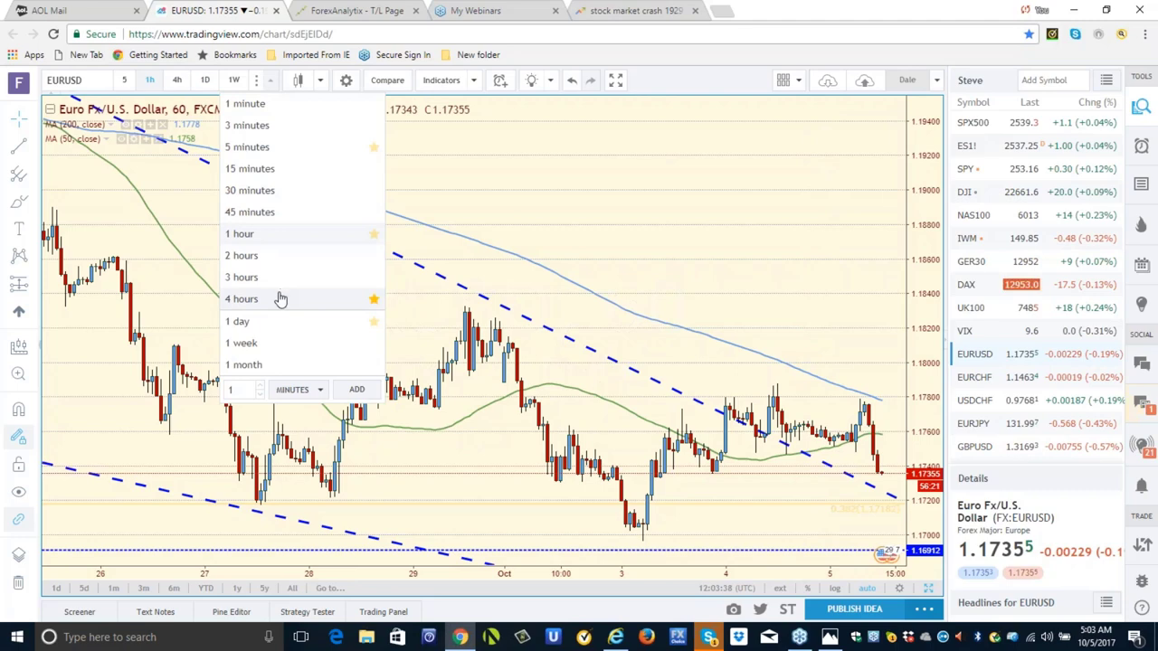
{"action": "left_click", "coordinate": [241, 299]}
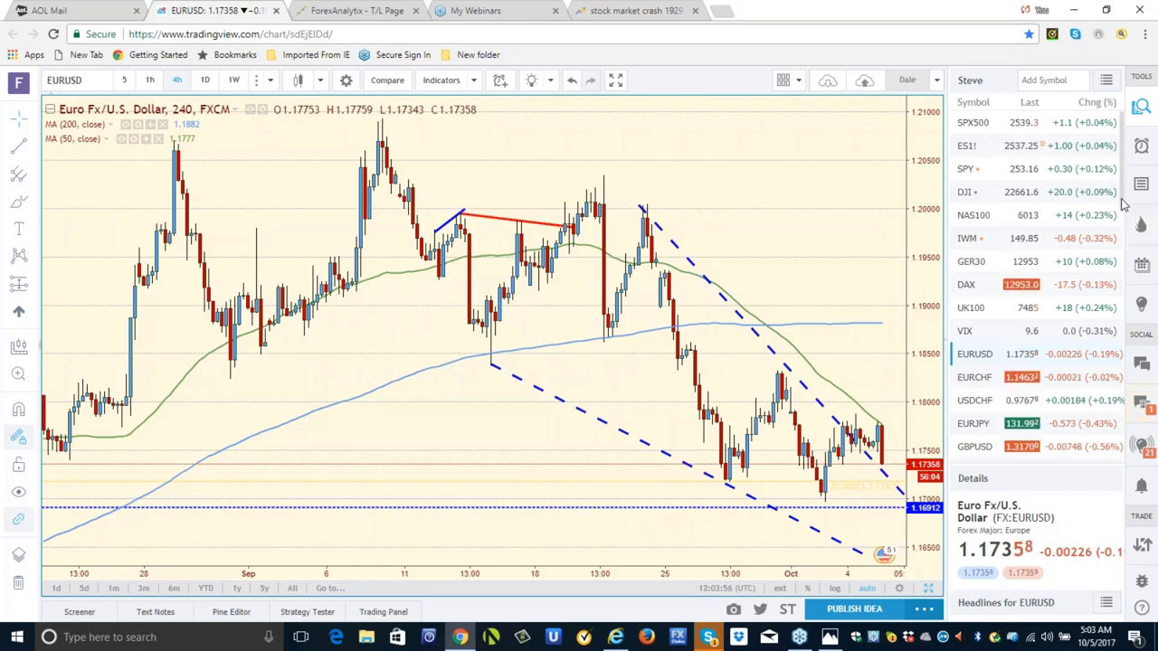
{"action": "scroll", "coordinate": [1121, 209], "scroll_direction": "down", "scroll_amount": 1}
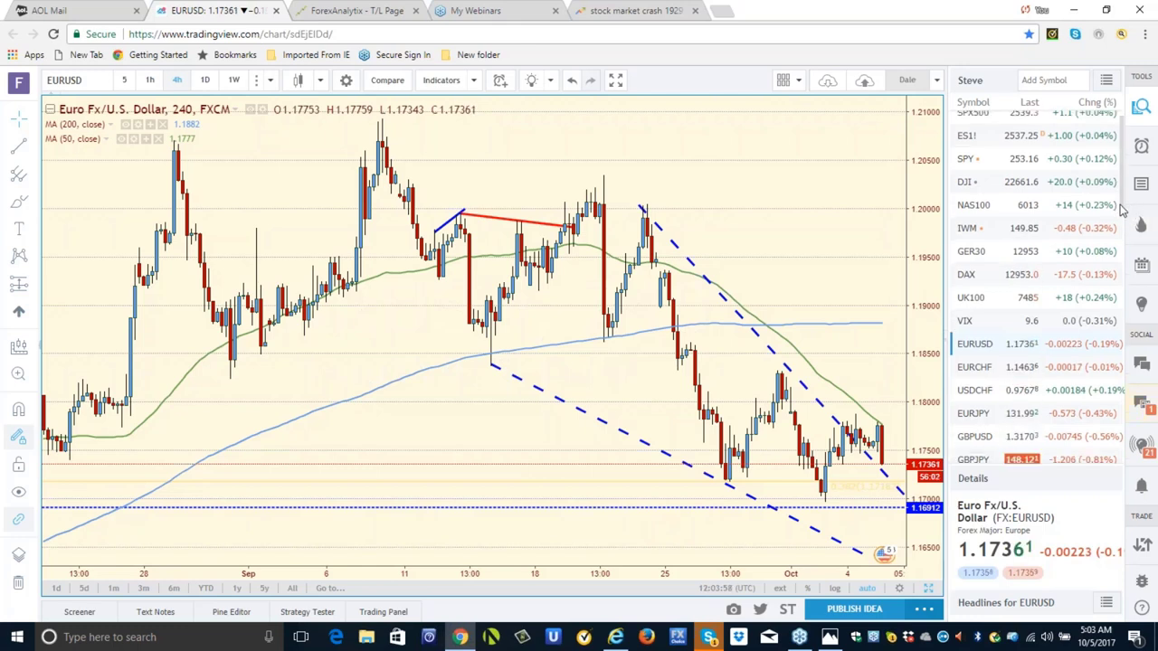
{"action": "scroll", "coordinate": [1121, 209], "scroll_direction": "down", "scroll_amount": 4}
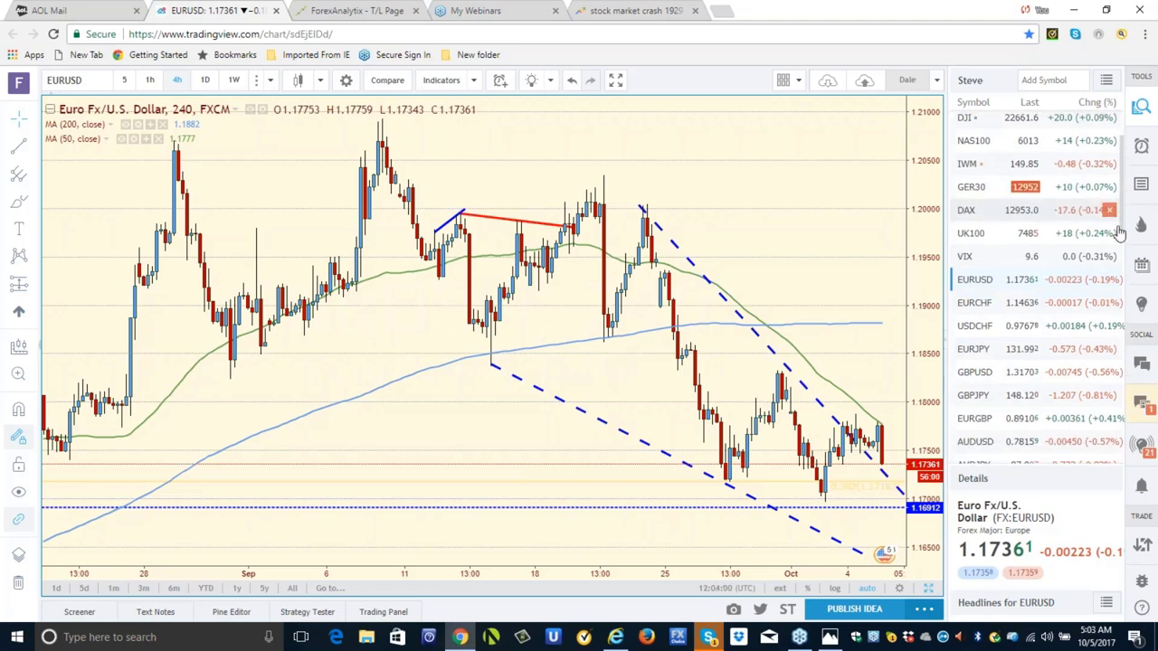
{"action": "scroll", "coordinate": [1118, 232], "scroll_direction": "down", "scroll_amount": 1}
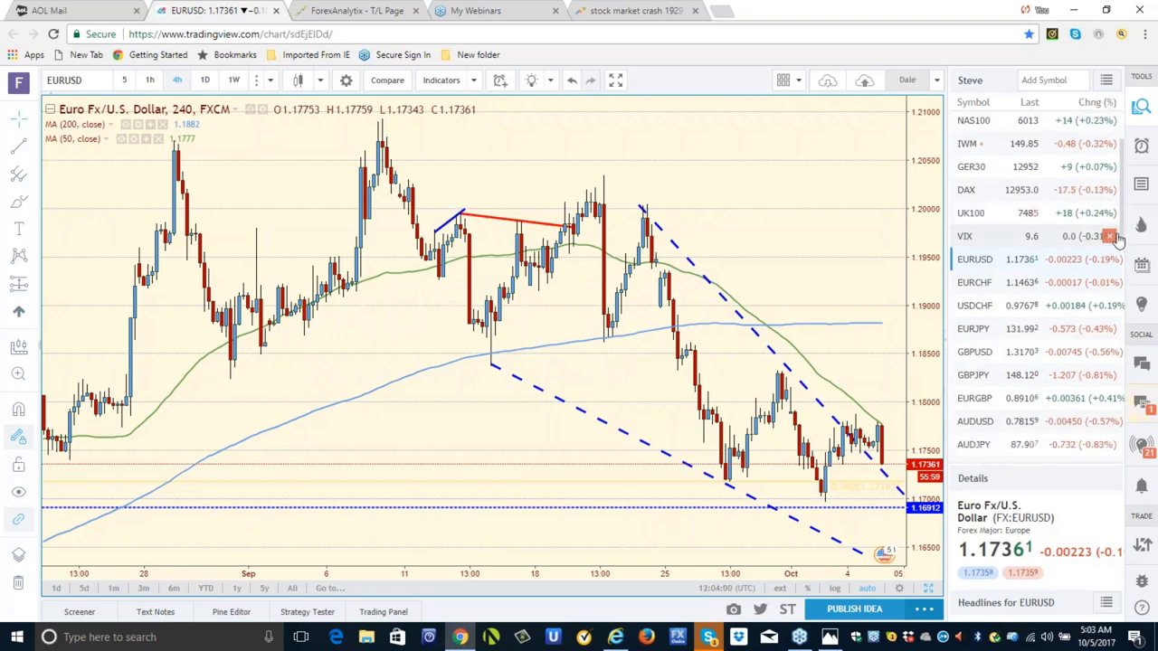
{"action": "left_click", "coordinate": [975, 399]}
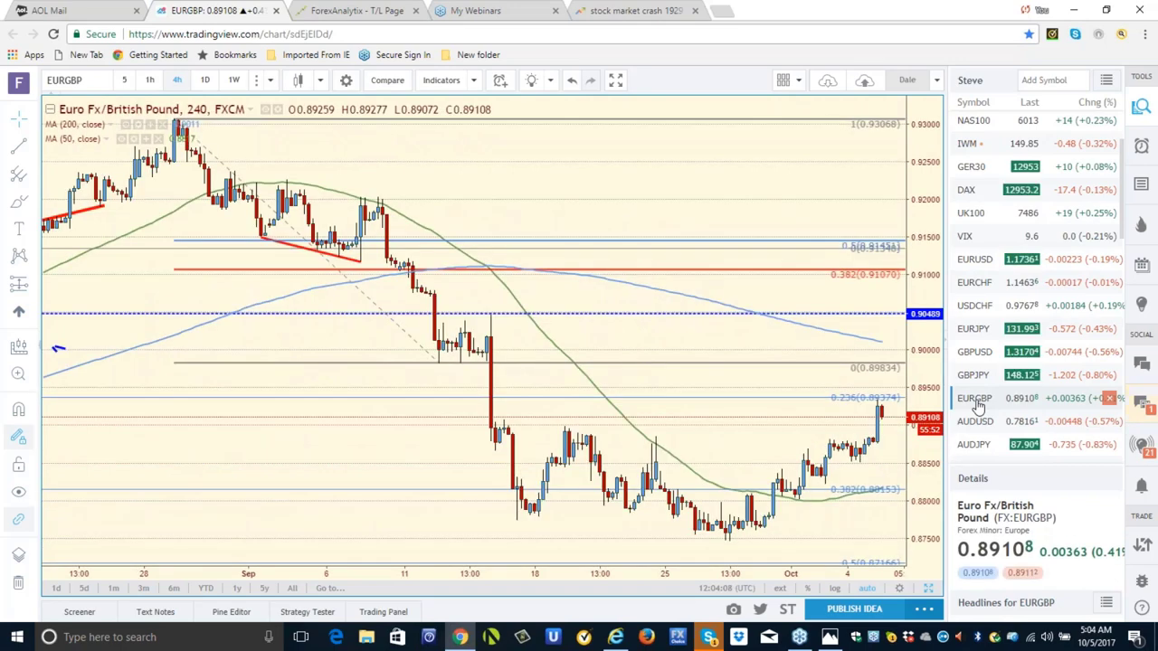
- Load the AUDUSD 4-hour chart from the watchlist
{"action": "left_click", "coordinate": [976, 427]}
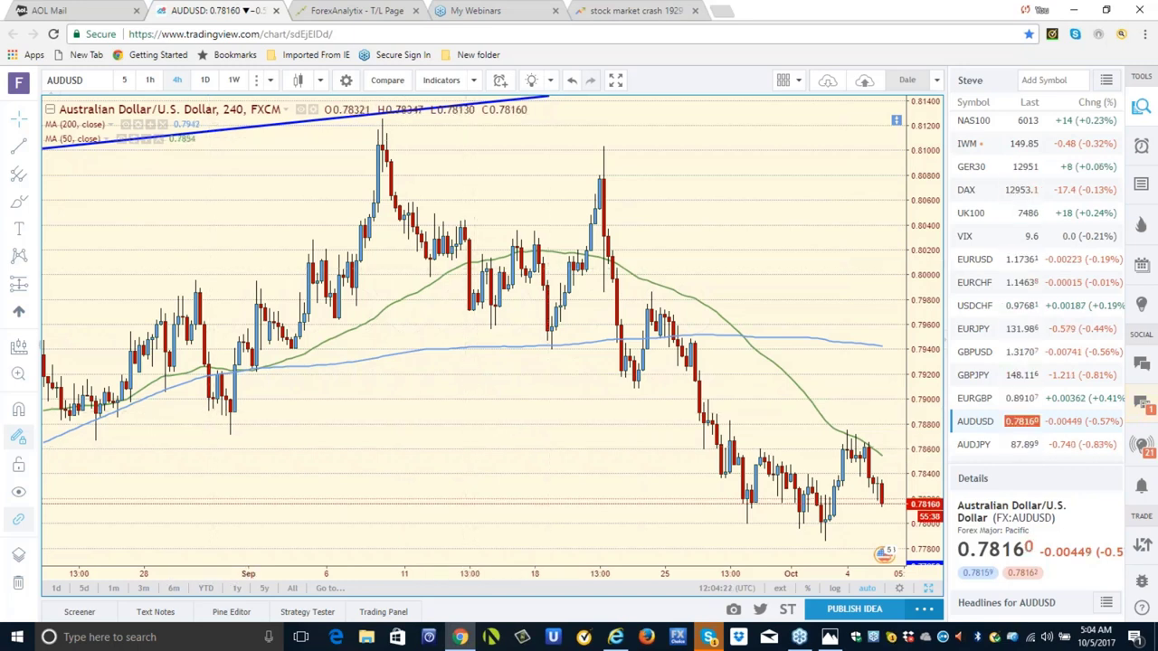
- Review AUDUSD on 1-hour candles, then load EURJPY
{"action": "left_click", "coordinate": [270, 80]}
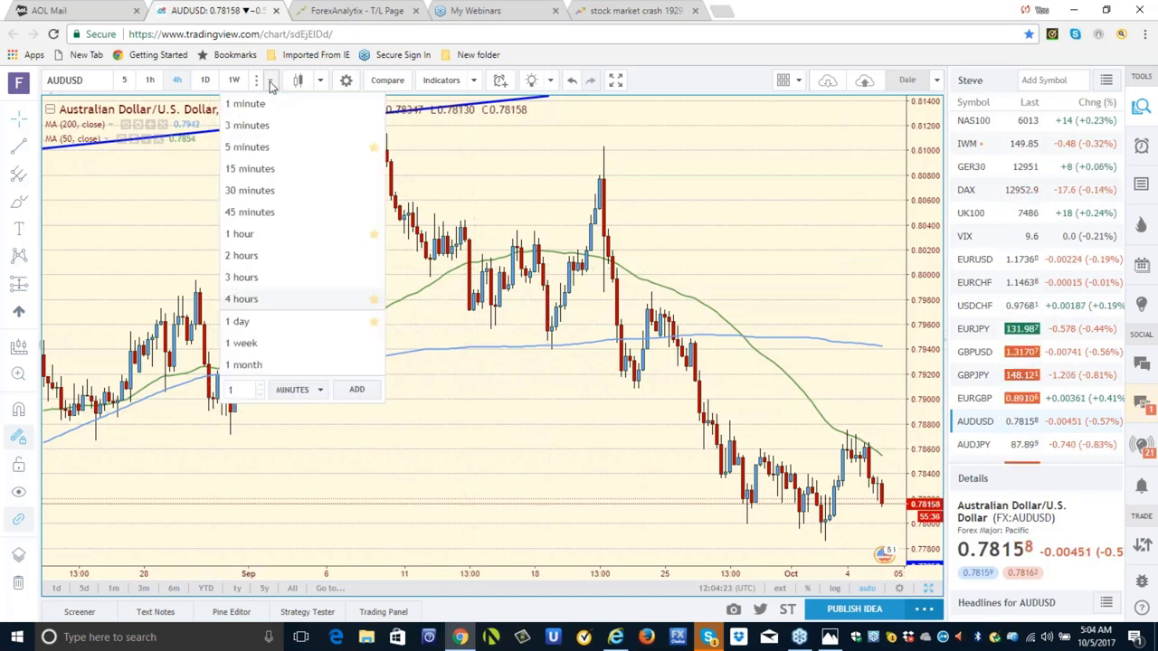
{"action": "left_click", "coordinate": [284, 242]}
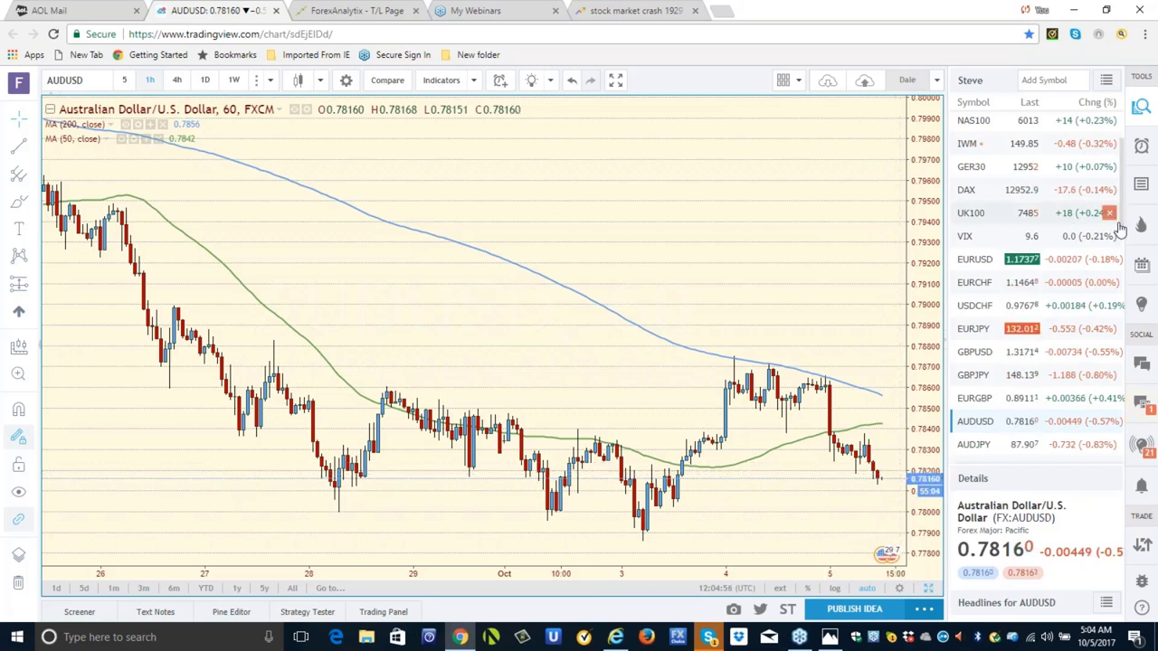
{"action": "left_click", "coordinate": [975, 332]}
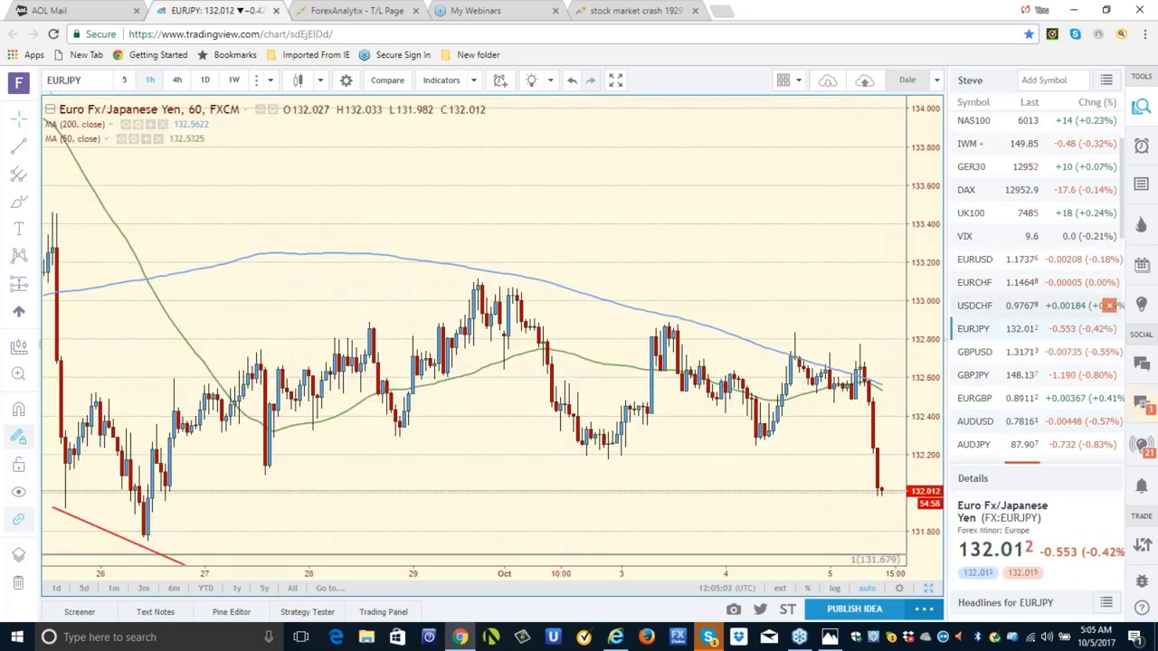
- View EURJPY on 4-hour candles, then load the US Dollar Currency Index (DXY)
{"action": "left_click", "coordinate": [272, 81]}
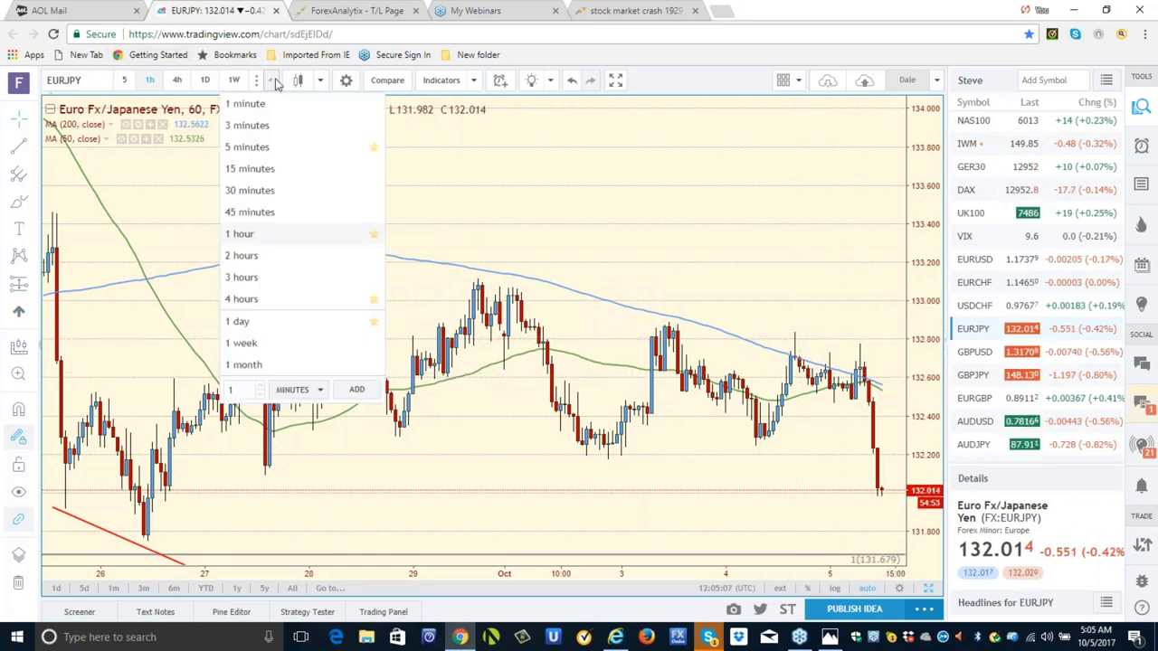
{"action": "left_click", "coordinate": [264, 300]}
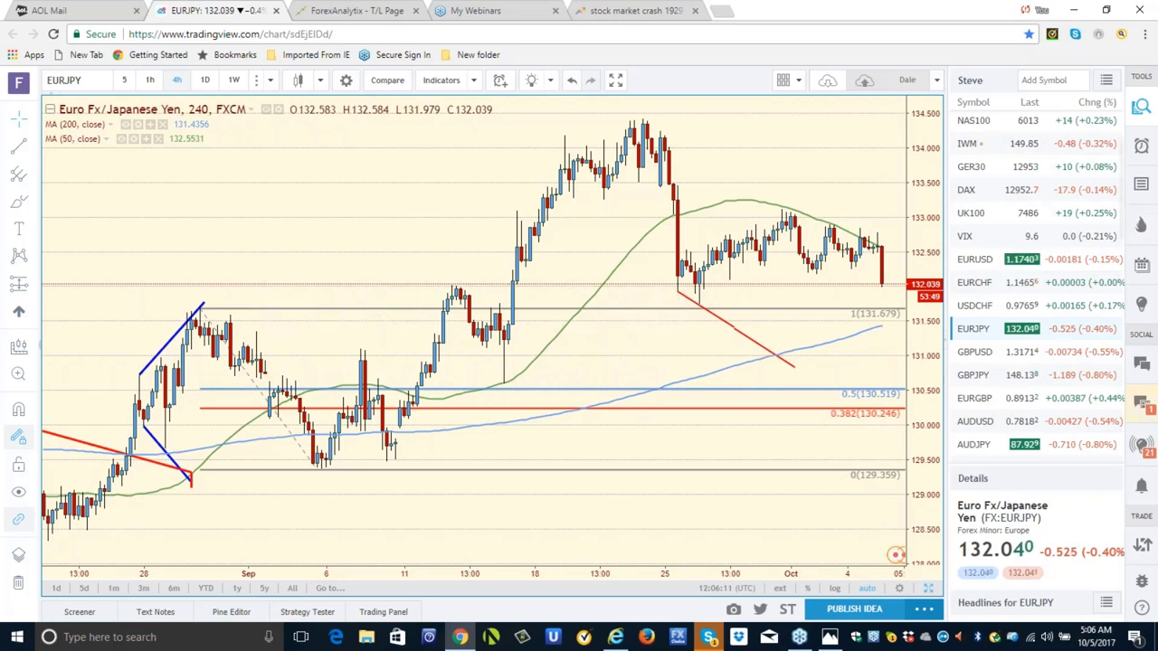
{"action": "scroll", "coordinate": [1126, 279], "scroll_direction": "down", "scroll_amount": 5}
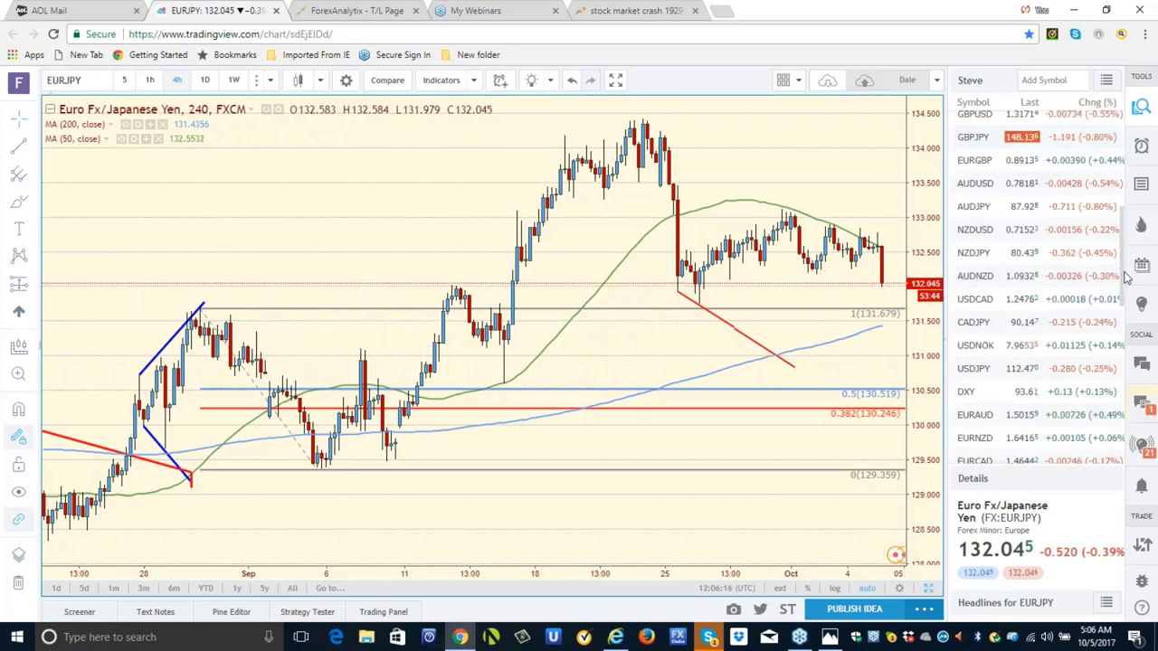
{"action": "left_click", "coordinate": [967, 393]}
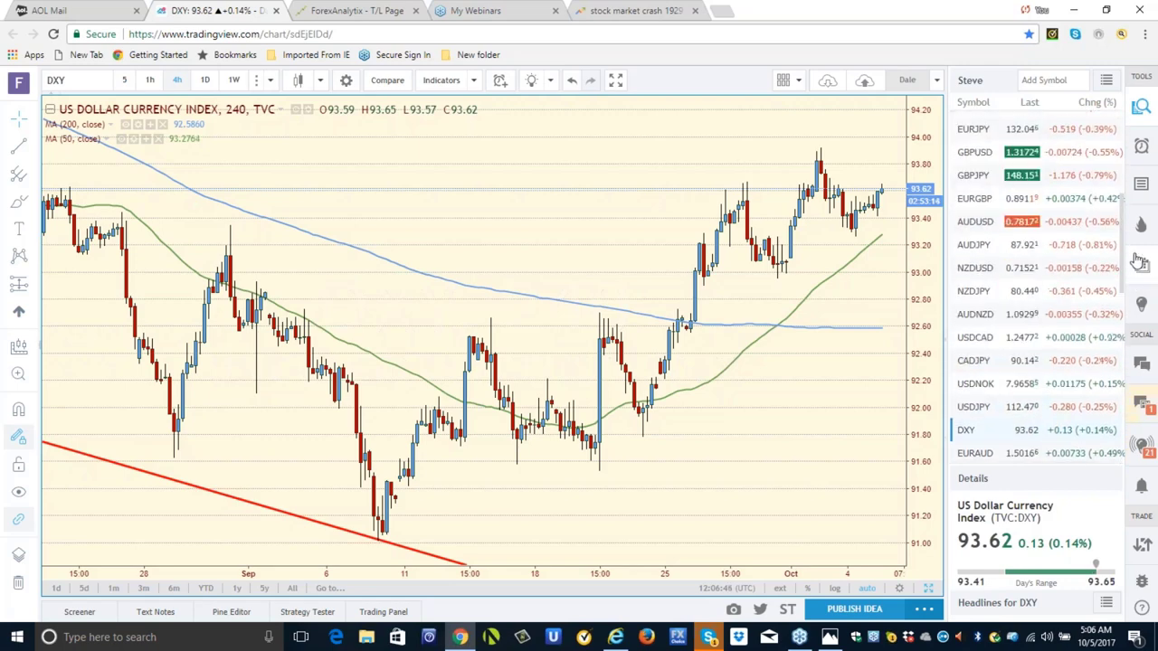
- Load the USDJPY 4-hour chart from the watchlist
{"action": "mouse_move", "coordinate": [1140, 260]}
{"action": "left_mouse_down"}
{"action": "mouse_move", "coordinate": [1142, 178]}
{"action": "mouse_move", "coordinate": [1141, 265]}
{"action": "left_mouse_up"}
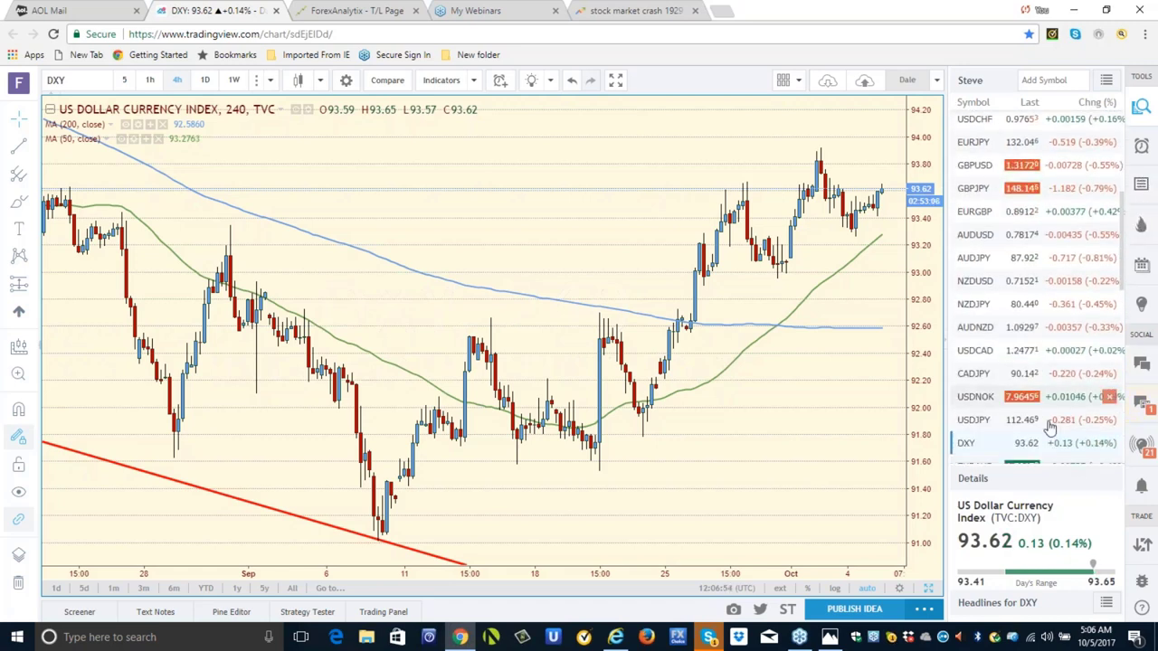
{"action": "left_click", "coordinate": [983, 429]}
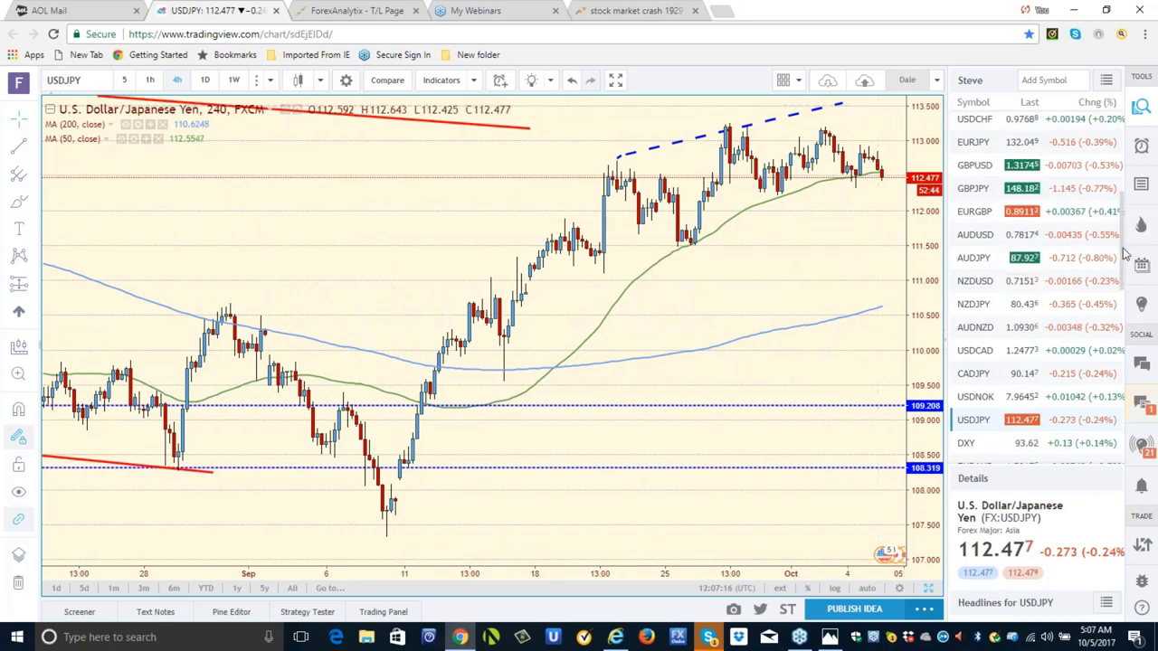
{"action": "left_click_drag", "start_coordinate": [1124, 254], "coordinate": [1126, 343]}
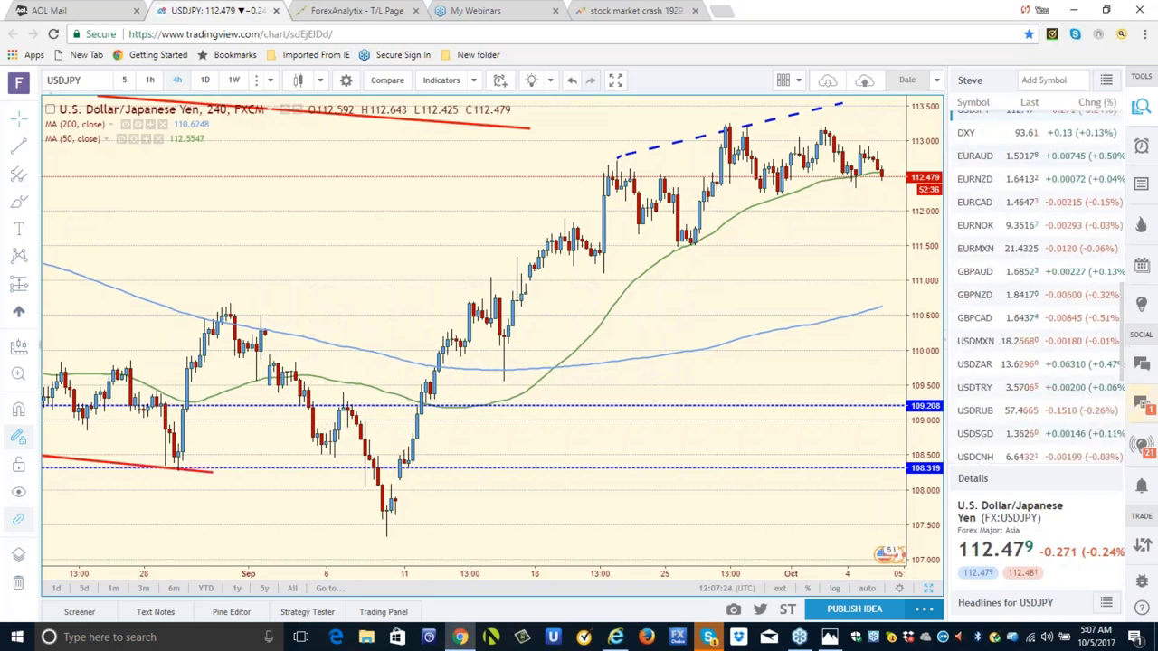
{"action": "scroll", "coordinate": [1087, 452], "scroll_direction": "down", "scroll_amount": 2}
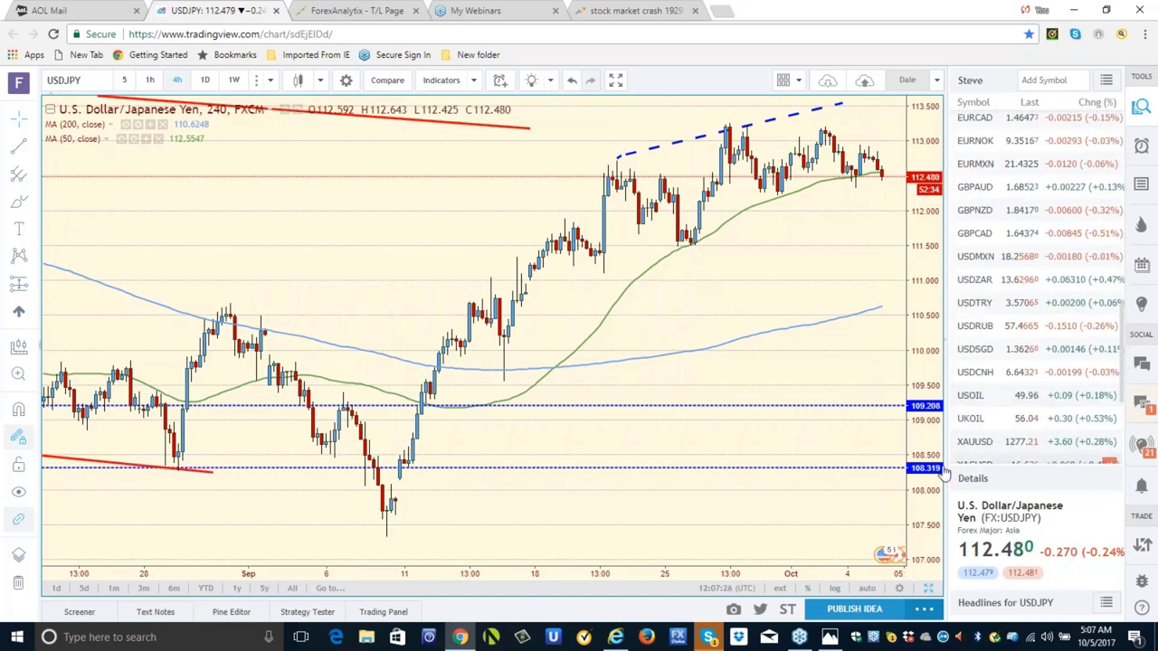
- Bring up Copper's hourly chart with MA 200, RSI(14) and the 0.5 level at 3.065
{"action": "left_click", "coordinate": [972, 448]}
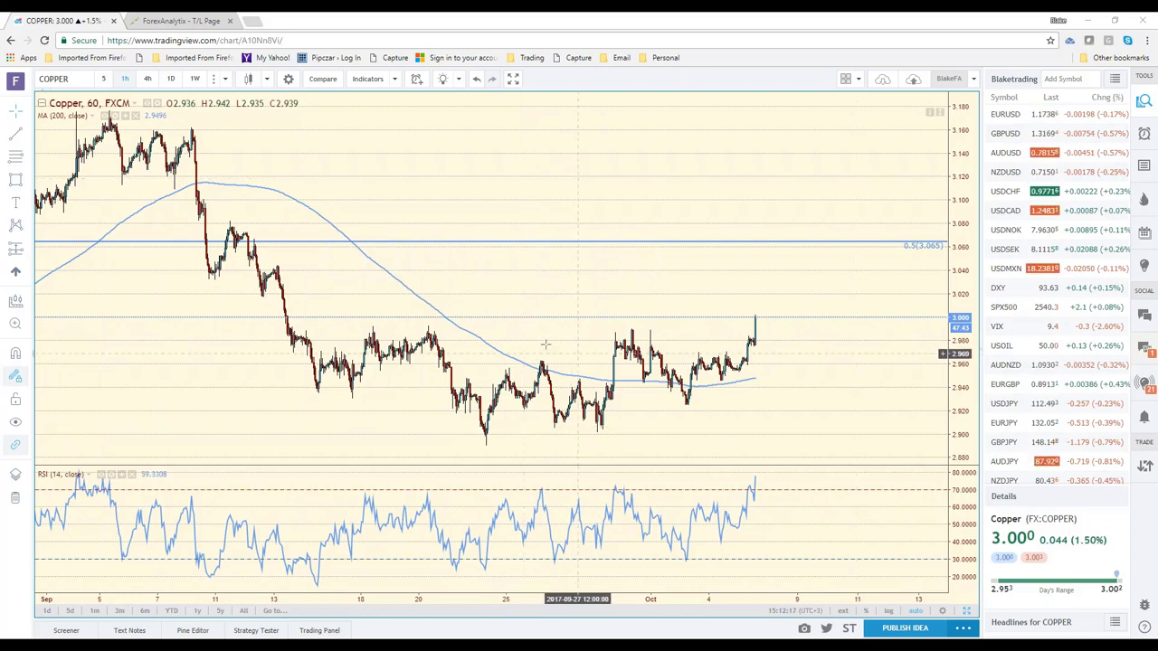
- Draw a red horizontal resistance line just under 3.00 and zoom out
{"action": "left_click", "coordinate": [15, 135]}
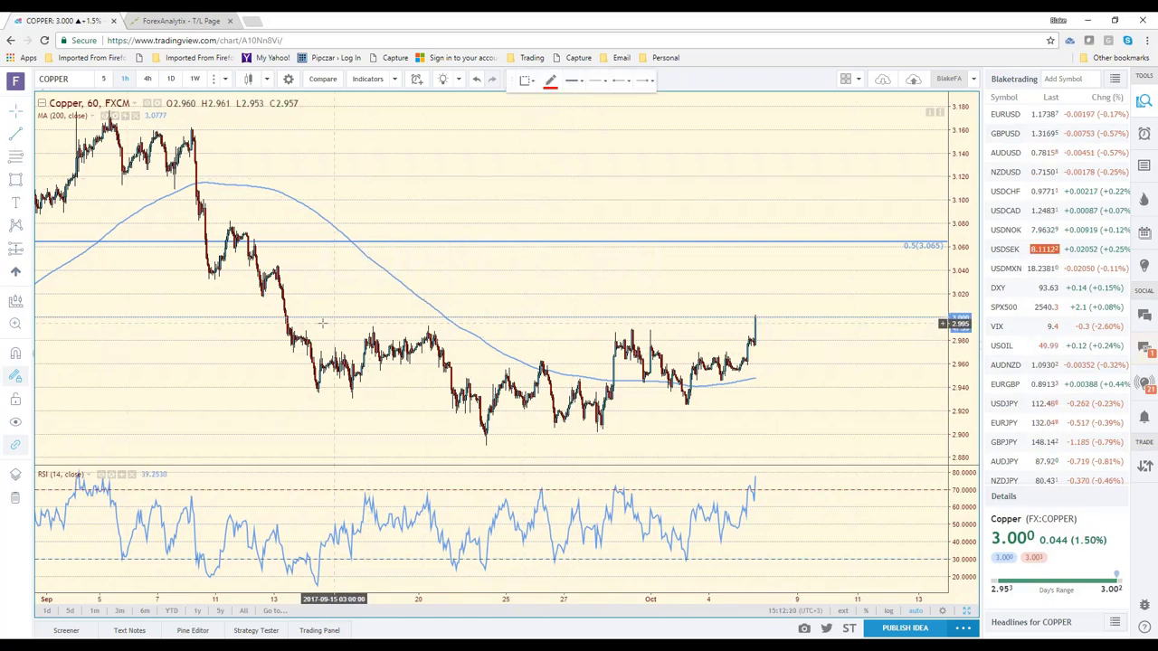
{"action": "left_click", "coordinate": [369, 326]}
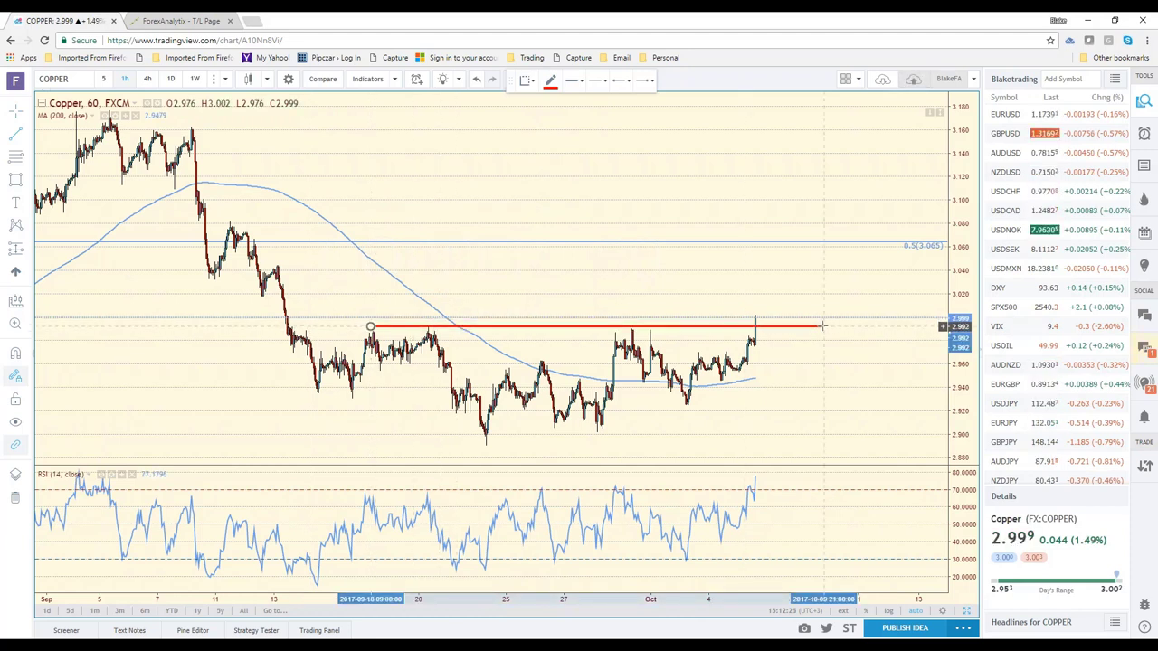
{"action": "left_click", "coordinate": [822, 325]}
{"action": "right_click", "coordinate": [794, 391]}
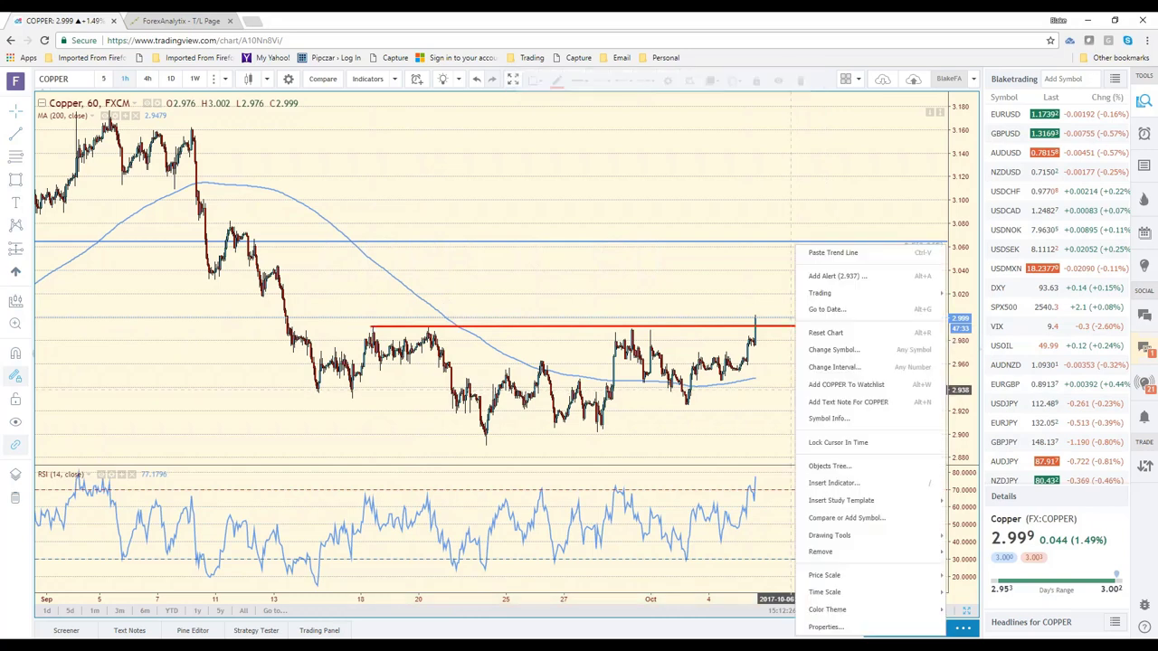
{"action": "left_click", "coordinate": [751, 393]}
{"action": "scroll", "coordinate": [468, 422], "scroll_direction": "down", "scroll_amount": 2}
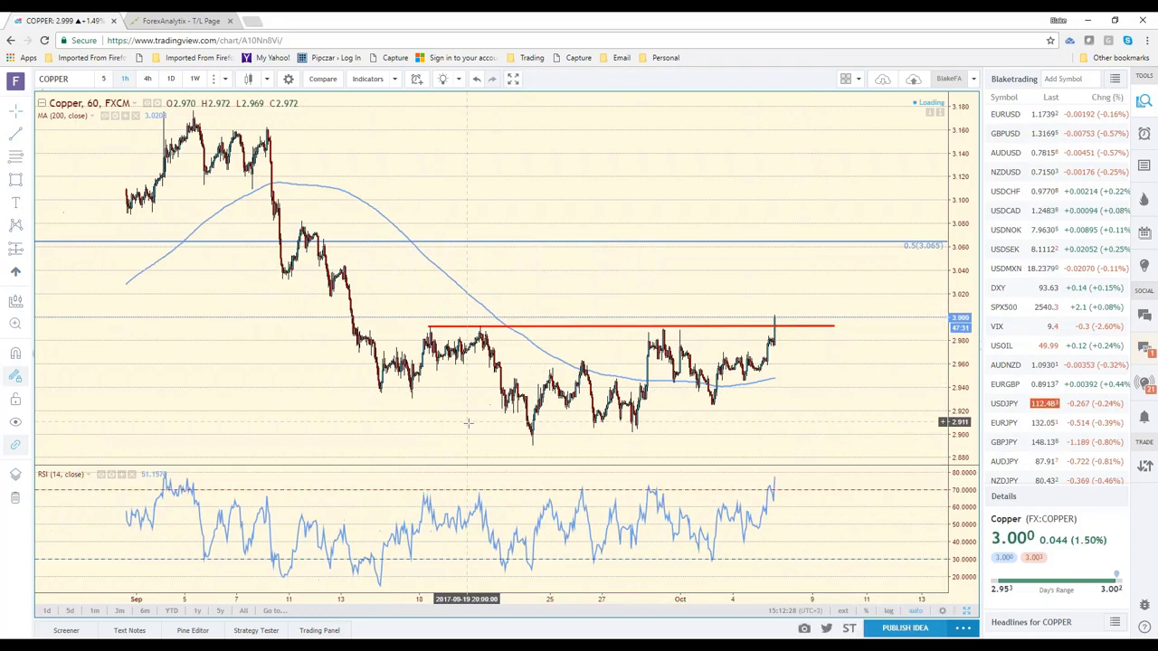
{"action": "scroll", "coordinate": [468, 423], "scroll_direction": "down", "scroll_amount": 2}
- Draw three arcs under the lows outlining an inverse head-and-shoulders base
{"action": "left_click", "coordinate": [27, 181]}
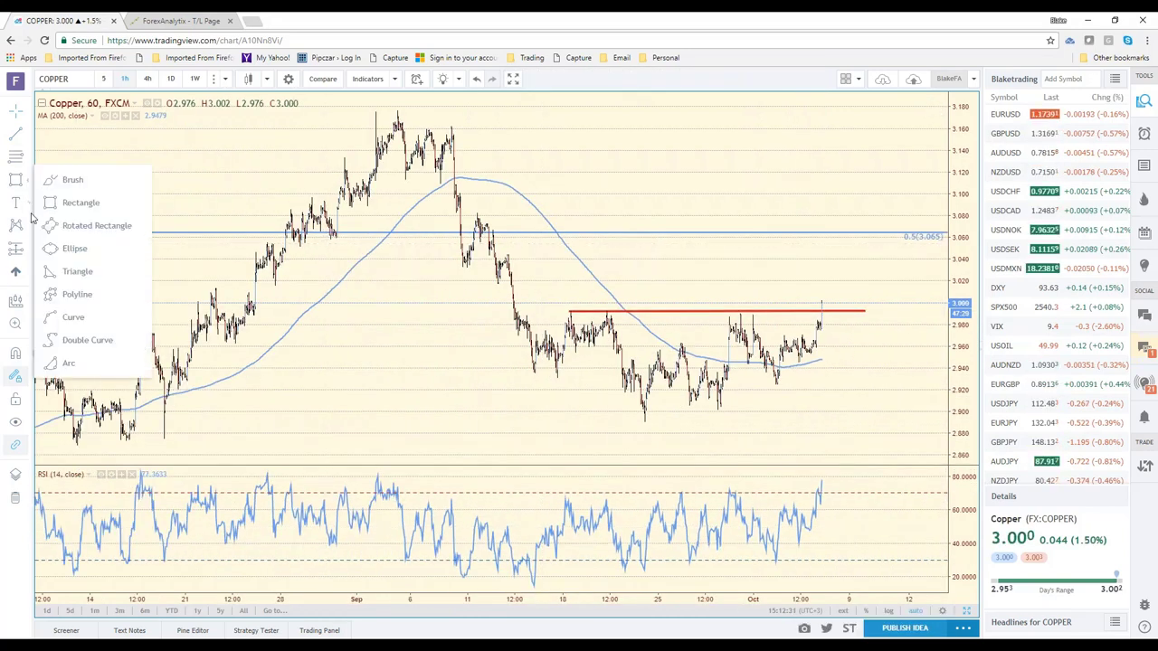
{"action": "left_click", "coordinate": [73, 363]}
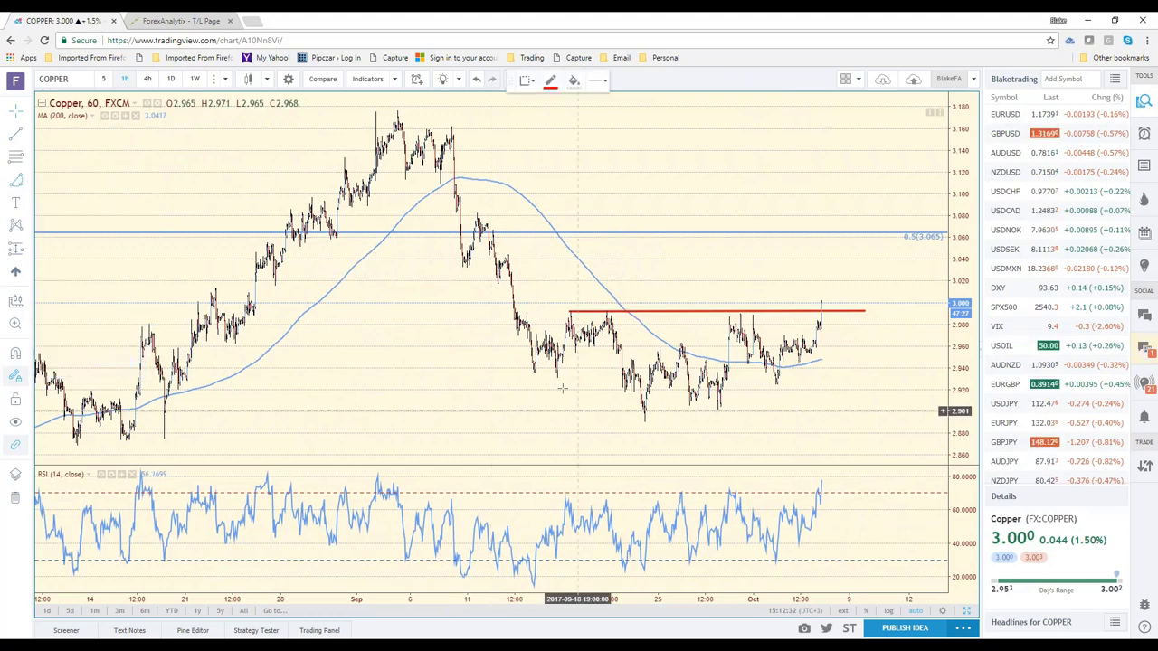
{"action": "left_click", "coordinate": [522, 375]}
{"action": "left_click", "coordinate": [596, 376]}
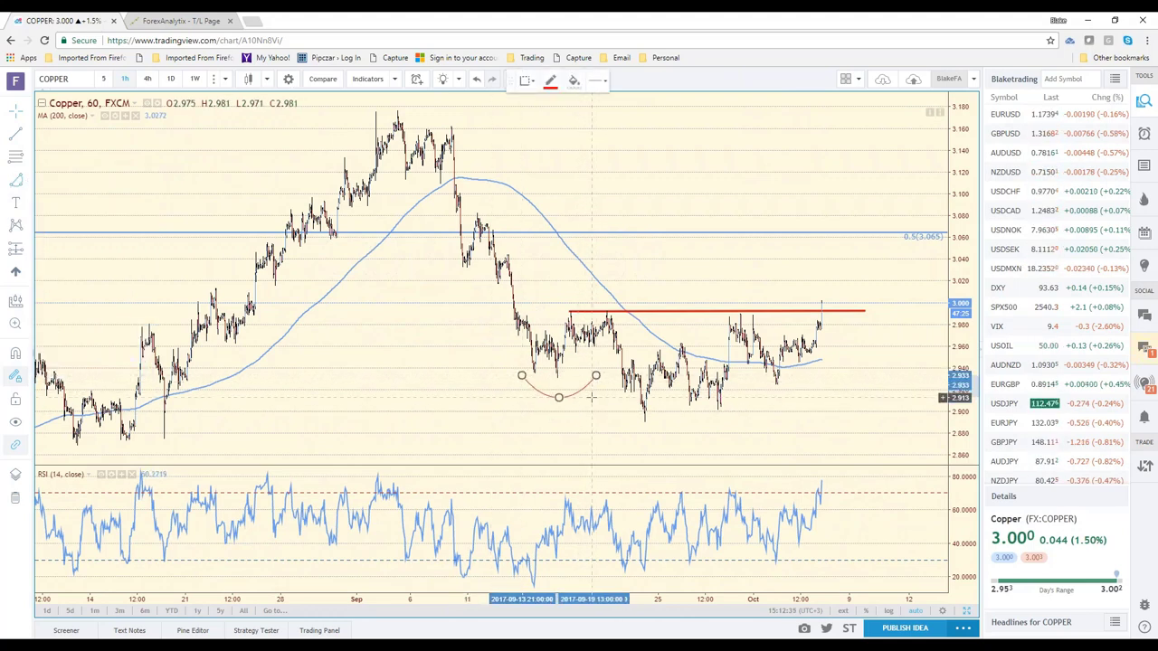
{"action": "left_click", "coordinate": [592, 396]}
{"action": "left_click", "coordinate": [627, 417]}
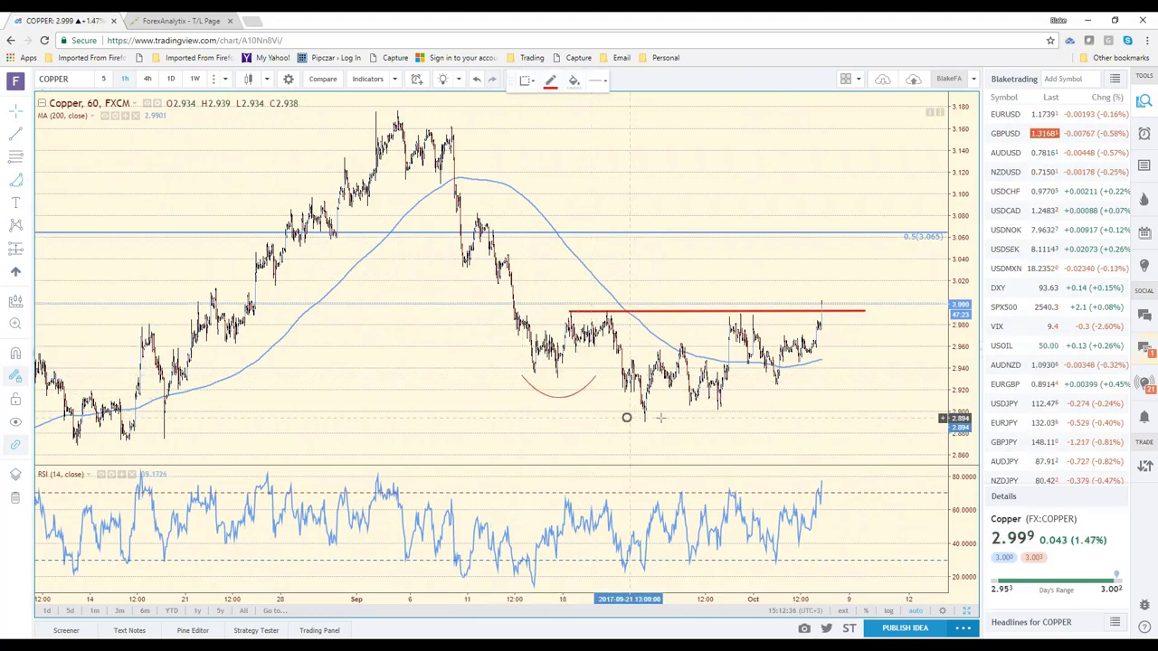
{"action": "left_click", "coordinate": [739, 417]}
{"action": "left_click", "coordinate": [683, 439]}
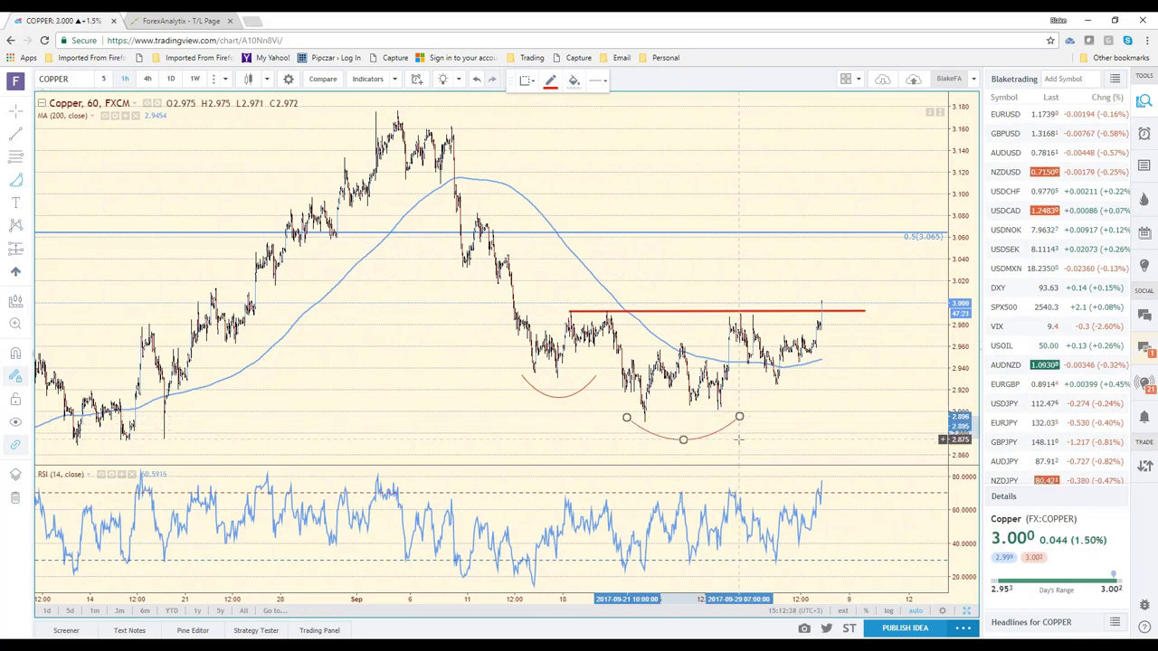
{"action": "left_click", "coordinate": [756, 377]}
{"action": "left_click", "coordinate": [828, 377]}
{"action": "left_click", "coordinate": [791, 396]}
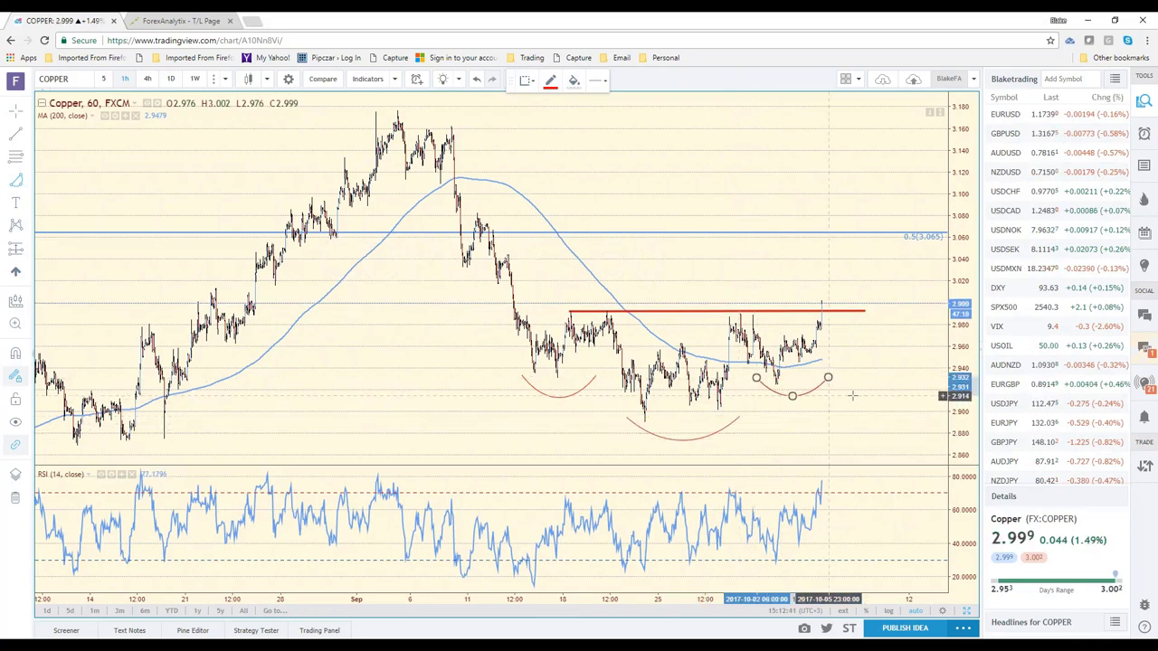
{"action": "left_click", "coordinate": [865, 366]}
{"action": "scroll", "coordinate": [866, 366], "scroll_direction": "up", "scroll_amount": 1}
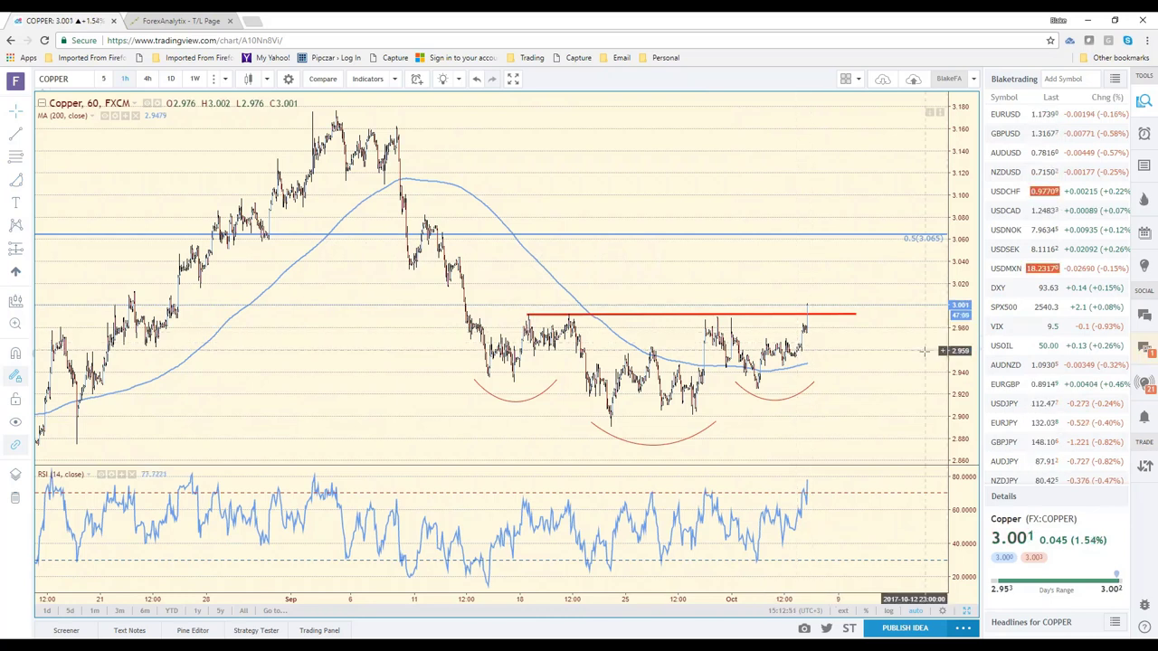
{"action": "scroll", "coordinate": [1051, 417], "scroll_direction": "down", "scroll_amount": 3}
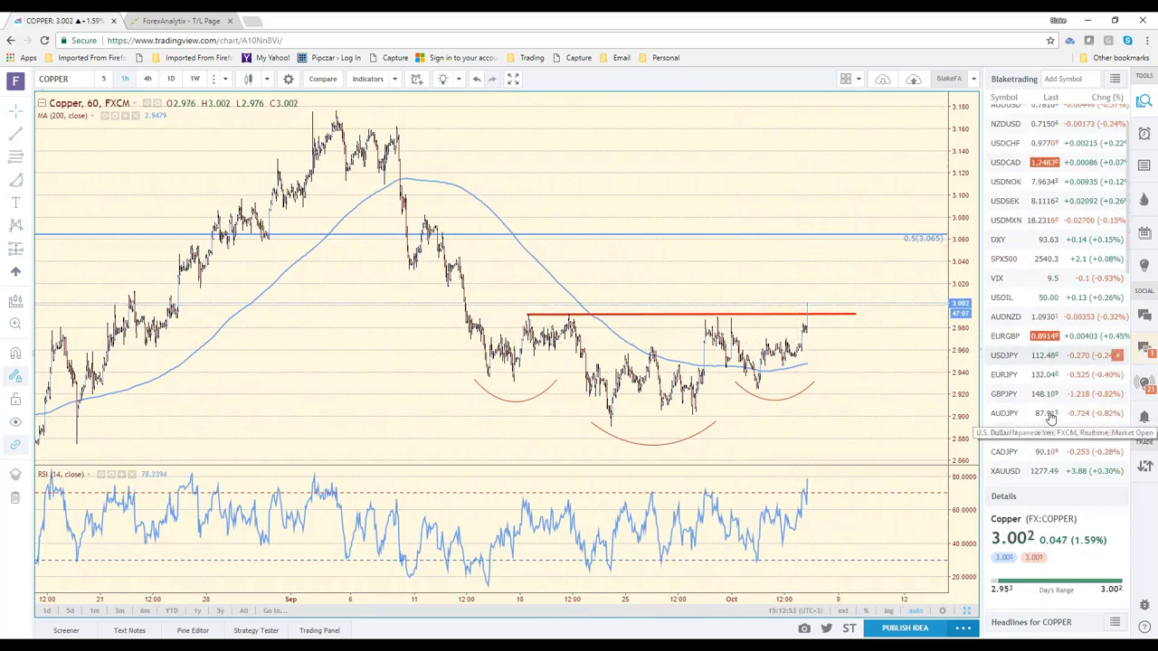
- Load the Gold (XAUUSD) chart, then the S&P 500 hourly chart
{"action": "left_click", "coordinate": [1012, 423]}
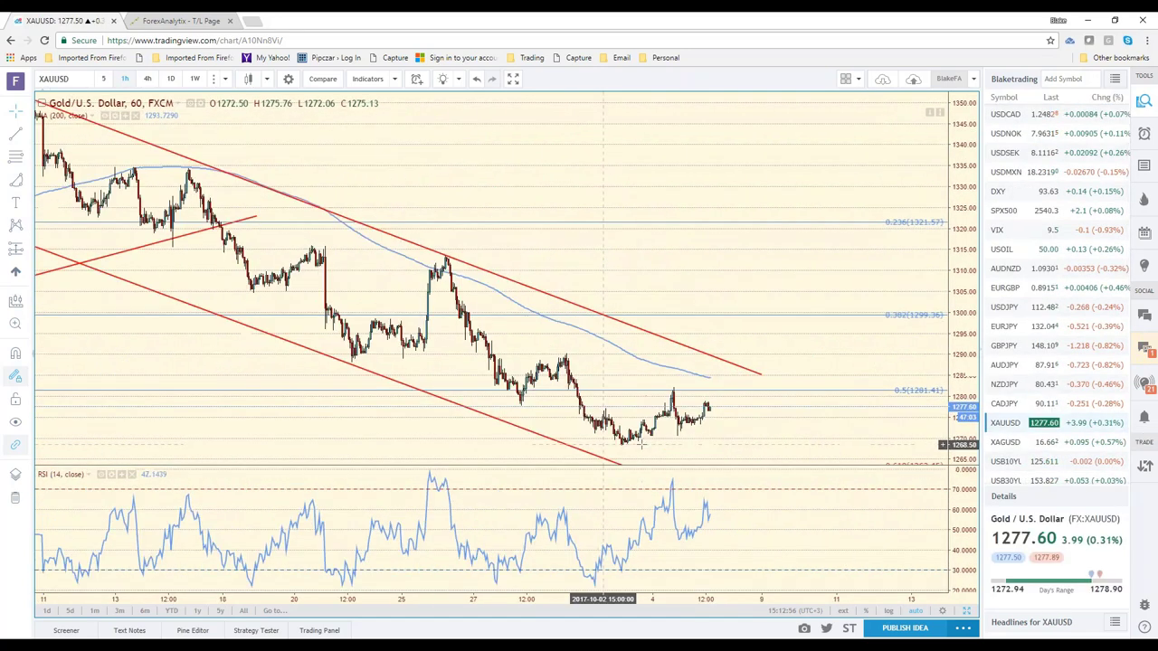
{"action": "scroll", "coordinate": [641, 443], "scroll_direction": "up", "scroll_amount": 2}
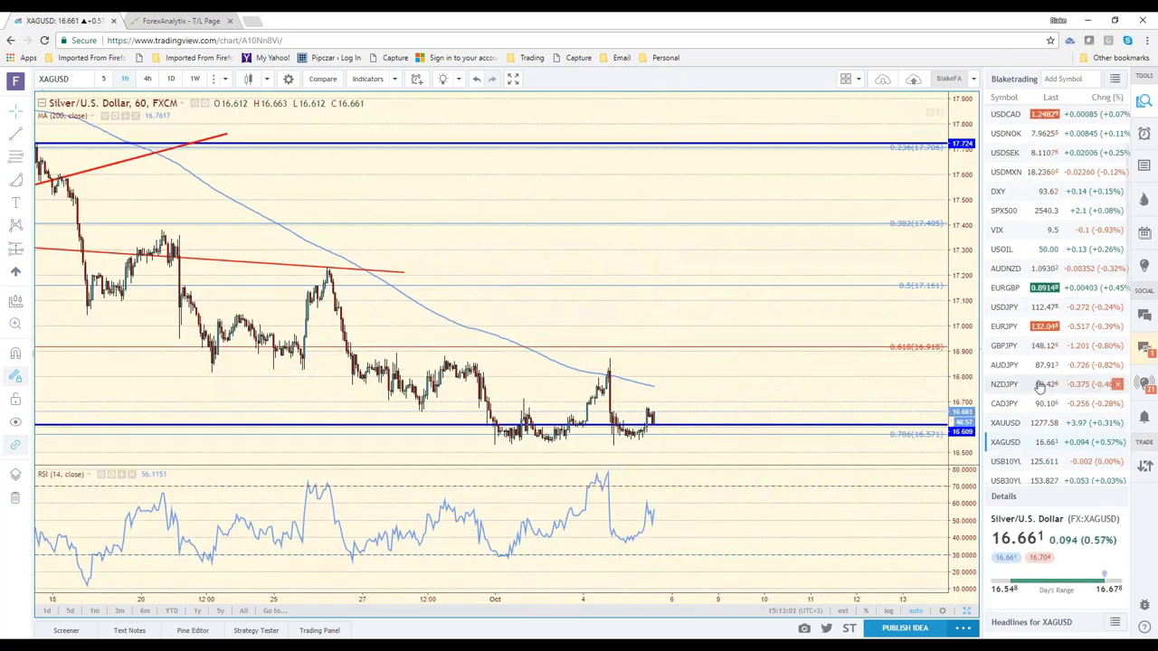
{"action": "left_click", "coordinate": [1004, 210]}
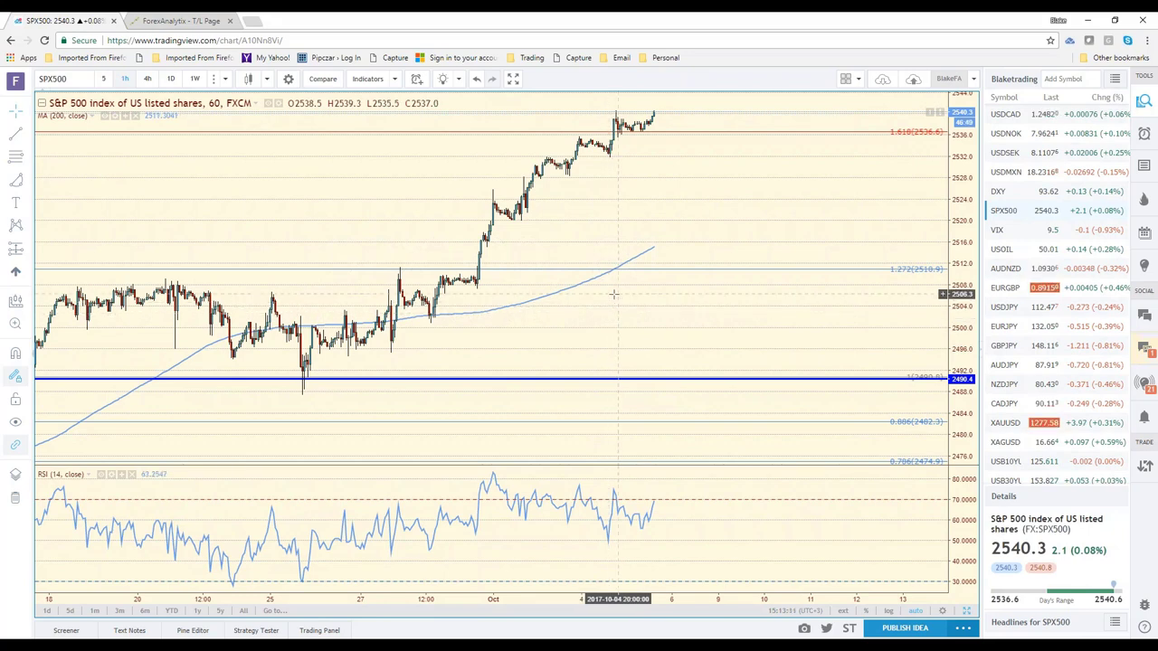
- Show the S&P 500 on daily candles, zoomed out to its 2016–2017 uptrend and Fibonacci levels
{"action": "left_click_drag", "start_coordinate": [611, 318], "coordinate": [758, 162]}
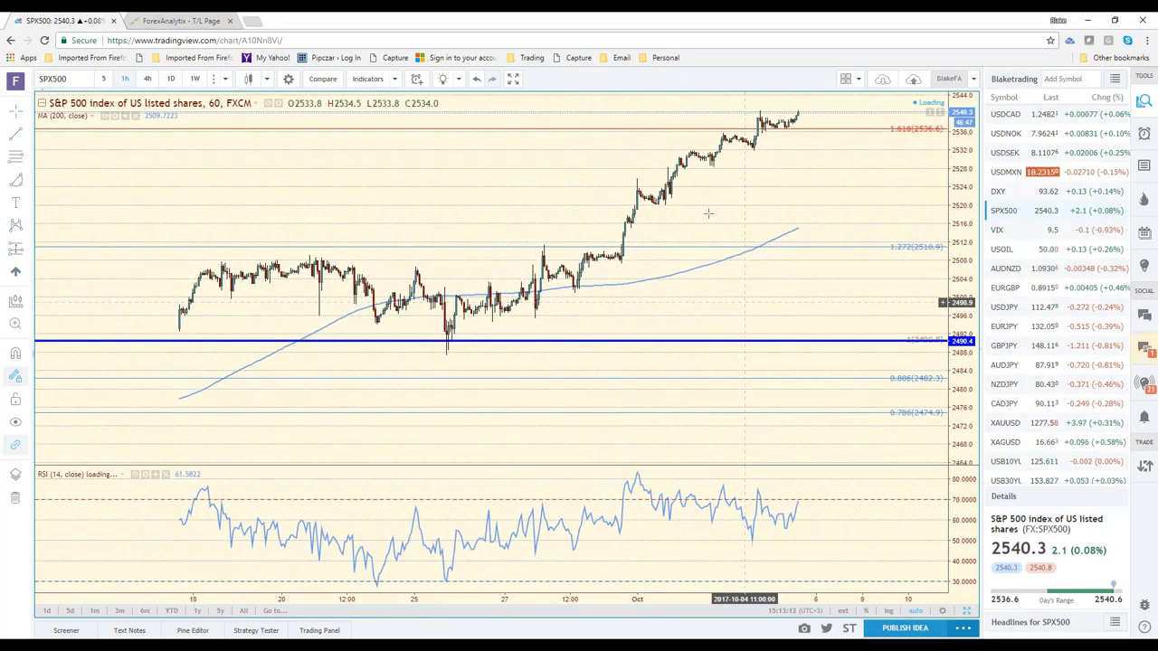
{"action": "left_click", "coordinate": [169, 80]}
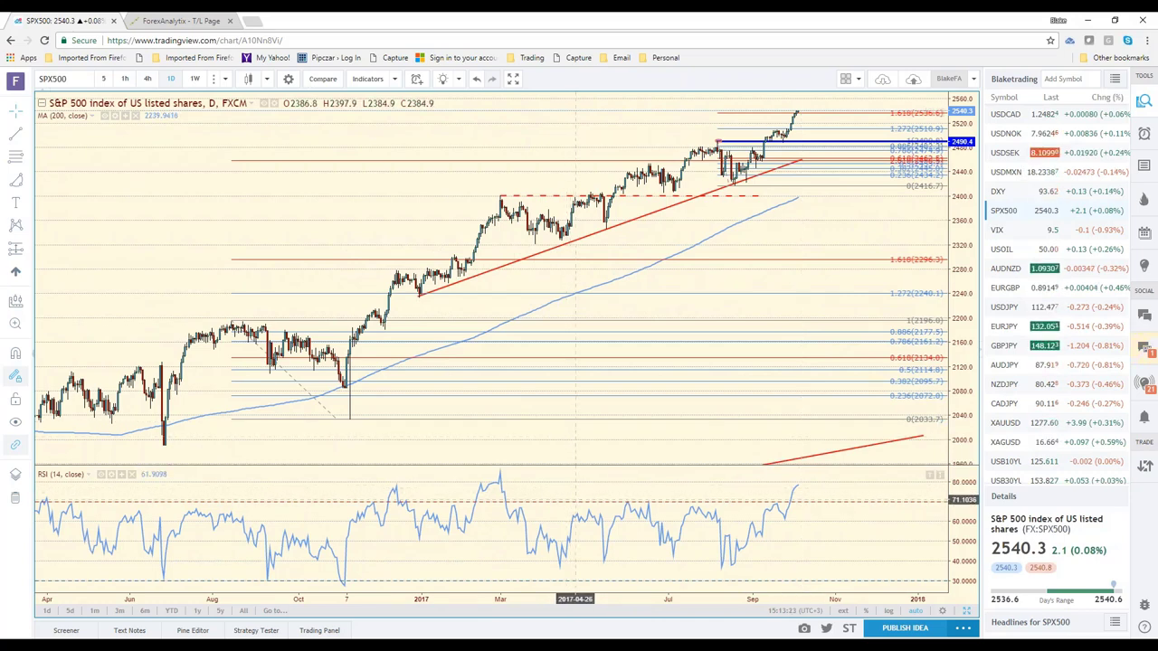
{"action": "scroll", "coordinate": [579, 506], "scroll_direction": "down", "scroll_amount": 2}
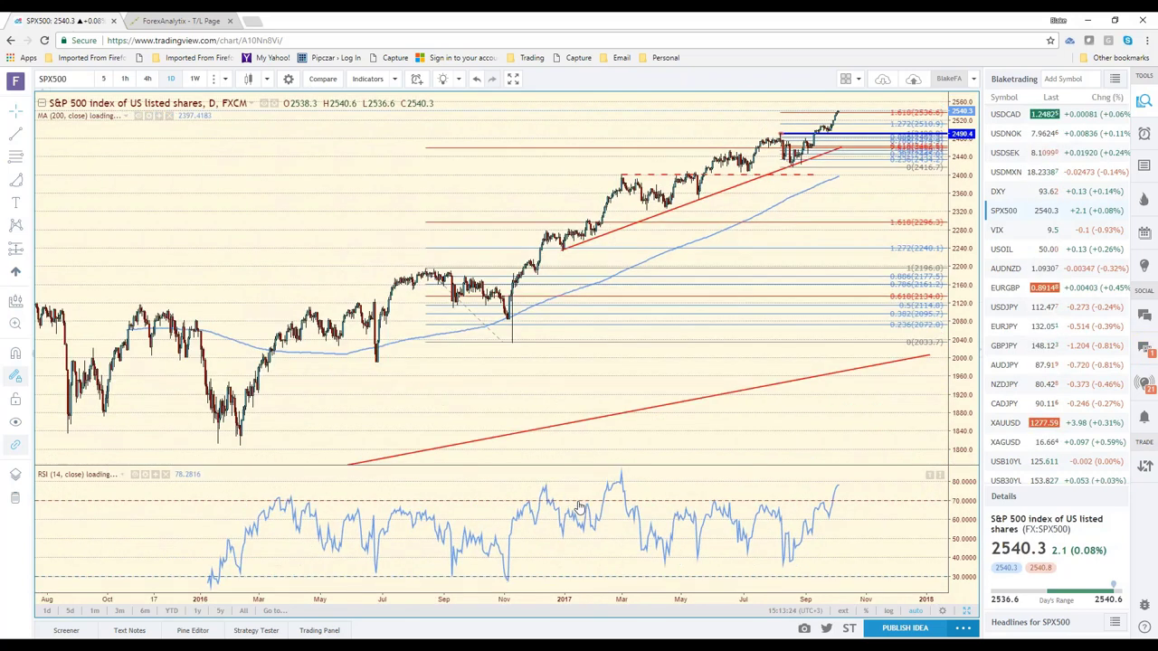
{"action": "scroll", "coordinate": [579, 508], "scroll_direction": "down", "scroll_amount": 2}
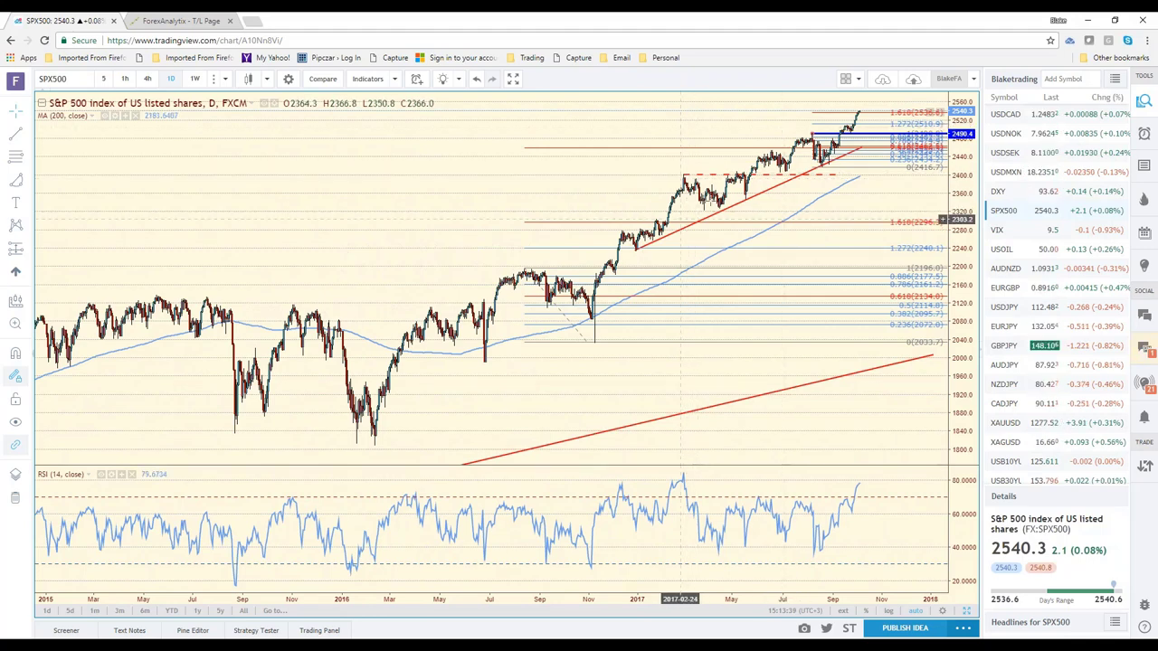
{"action": "scroll", "coordinate": [562, 282], "scroll_direction": "up", "scroll_amount": 4}
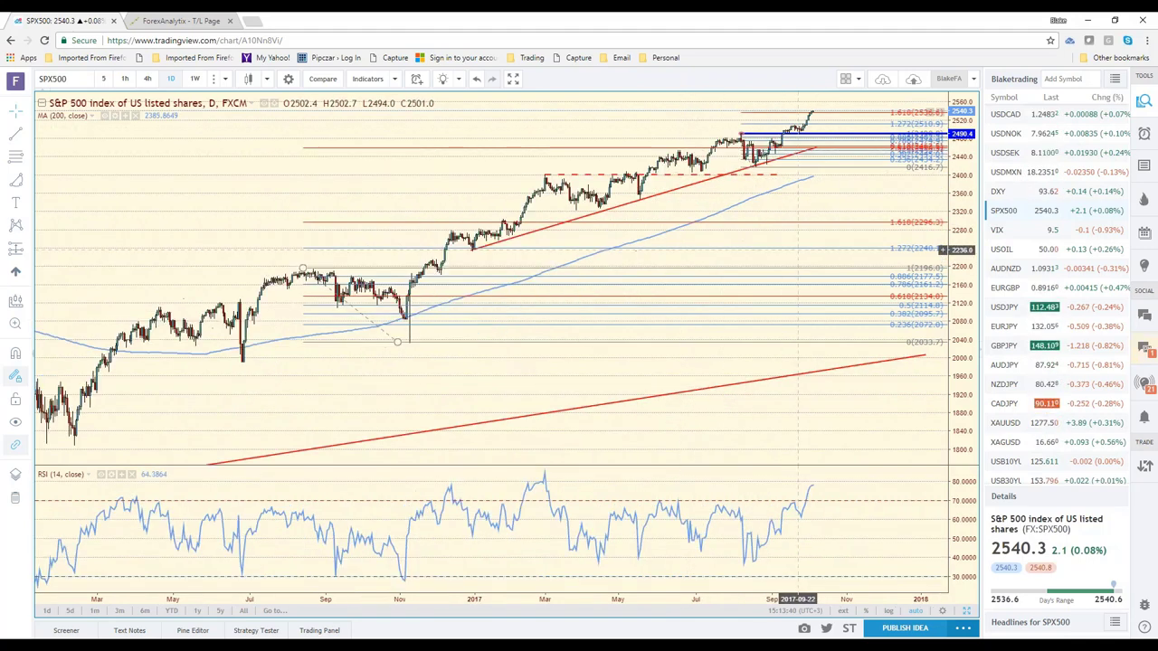
- Clone the rising red trendline and move the copy up to the highs to form a channel
{"action": "right_click", "coordinate": [631, 221]}
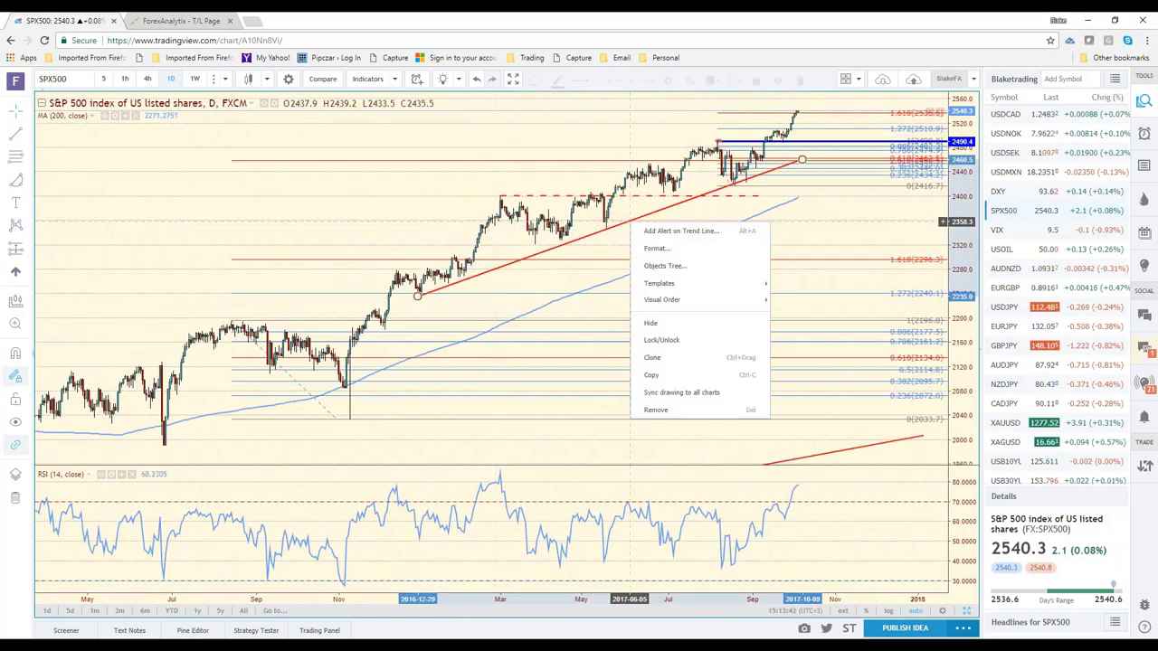
{"action": "left_click", "coordinate": [677, 359]}
{"action": "left_click_drag", "start_coordinate": [622, 222], "coordinate": [646, 145]}
- Switch the chart to the US Dollar Index (DXY) from the watchlist
{"action": "left_click", "coordinate": [820, 235]}
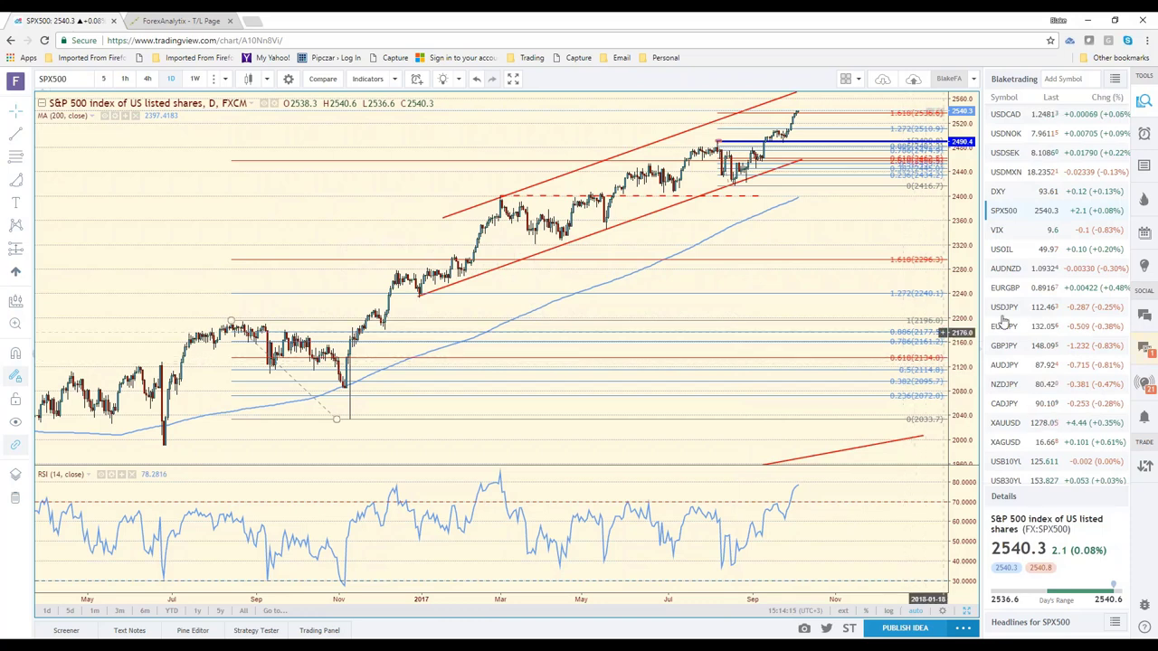
{"action": "scroll", "coordinate": [1015, 323], "scroll_direction": "up", "scroll_amount": 2}
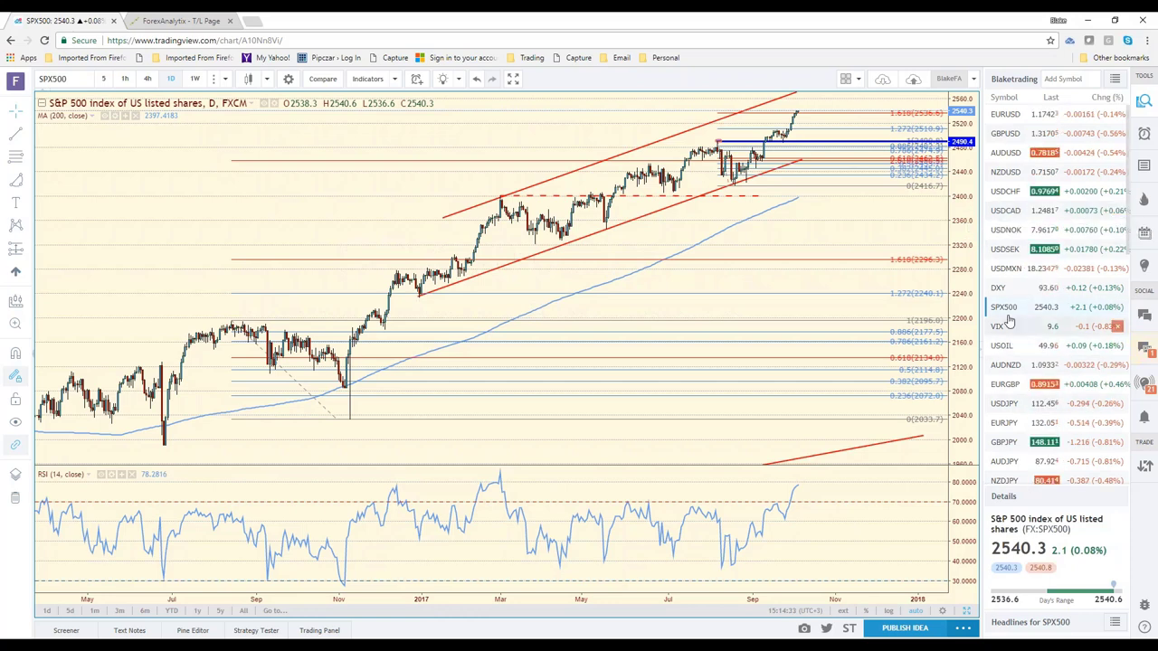
{"action": "left_click", "coordinate": [1008, 289]}
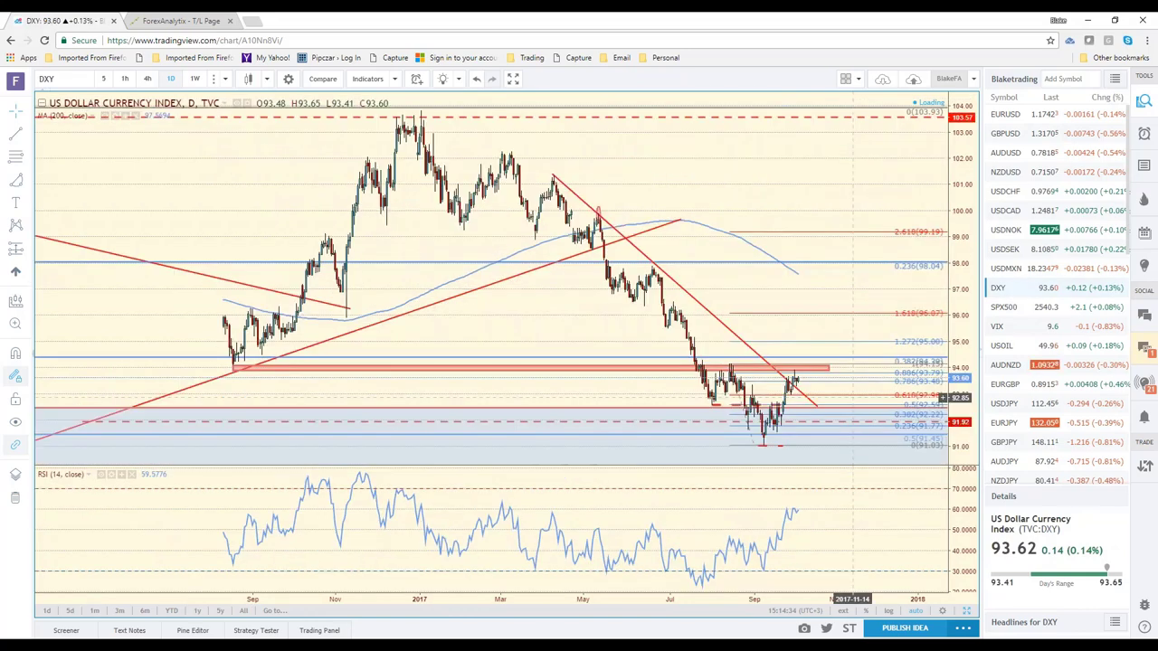
- Draw a small red rectangle over the latest DXY bars just below 94
{"action": "scroll", "coordinate": [744, 429], "scroll_direction": "down", "scroll_amount": 3}
{"action": "scroll", "coordinate": [744, 429], "scroll_direction": "down", "scroll_amount": 2}
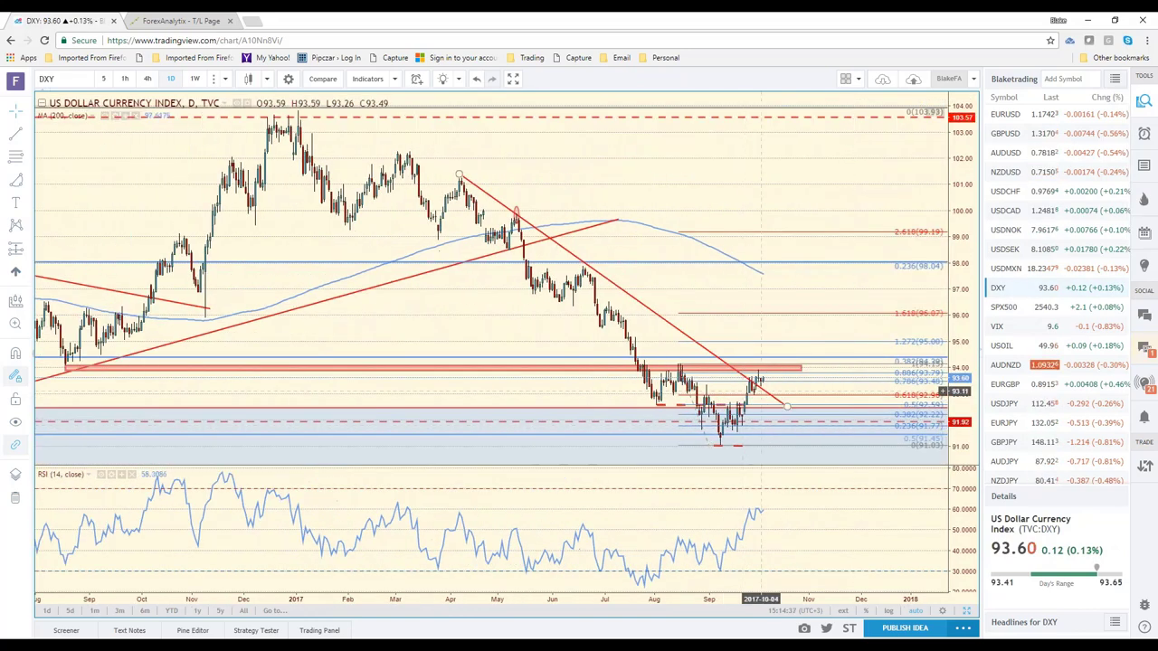
{"action": "left_click", "coordinate": [15, 181]}
{"action": "left_click", "coordinate": [81, 203]}
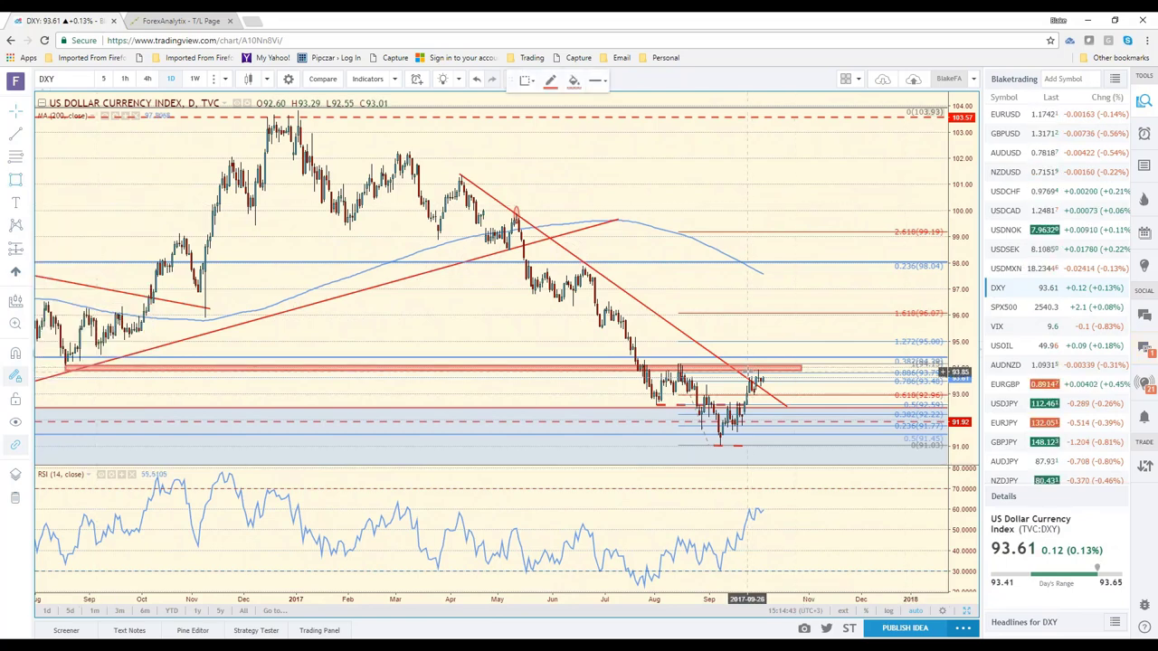
{"action": "left_click_drag", "start_coordinate": [746, 372], "coordinate": [772, 385]}
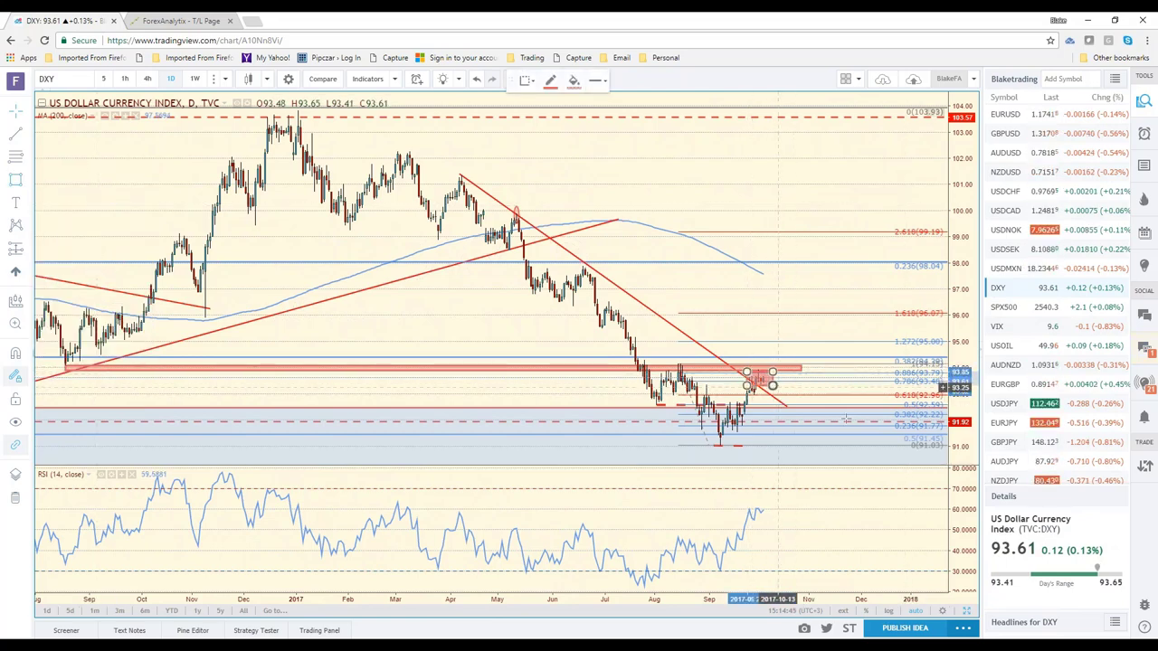
{"action": "left_click", "coordinate": [523, 419]}
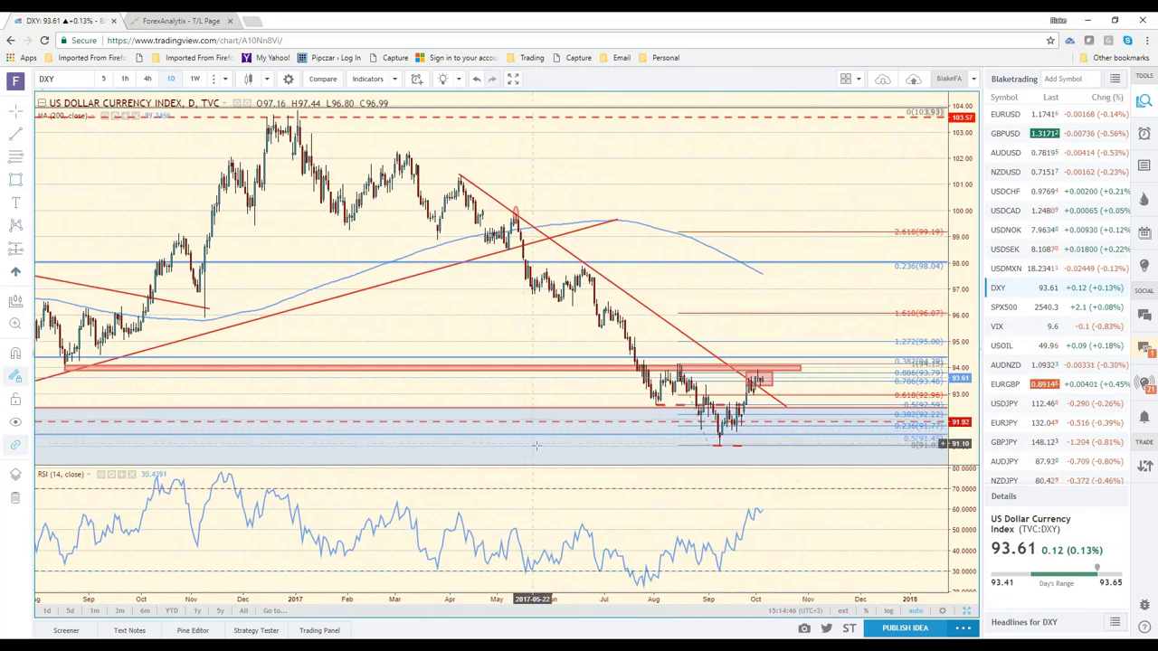
- Extend the falling red trendline's lower end slightly lower
{"action": "scroll", "coordinate": [604, 402], "scroll_direction": "down", "scroll_amount": 2}
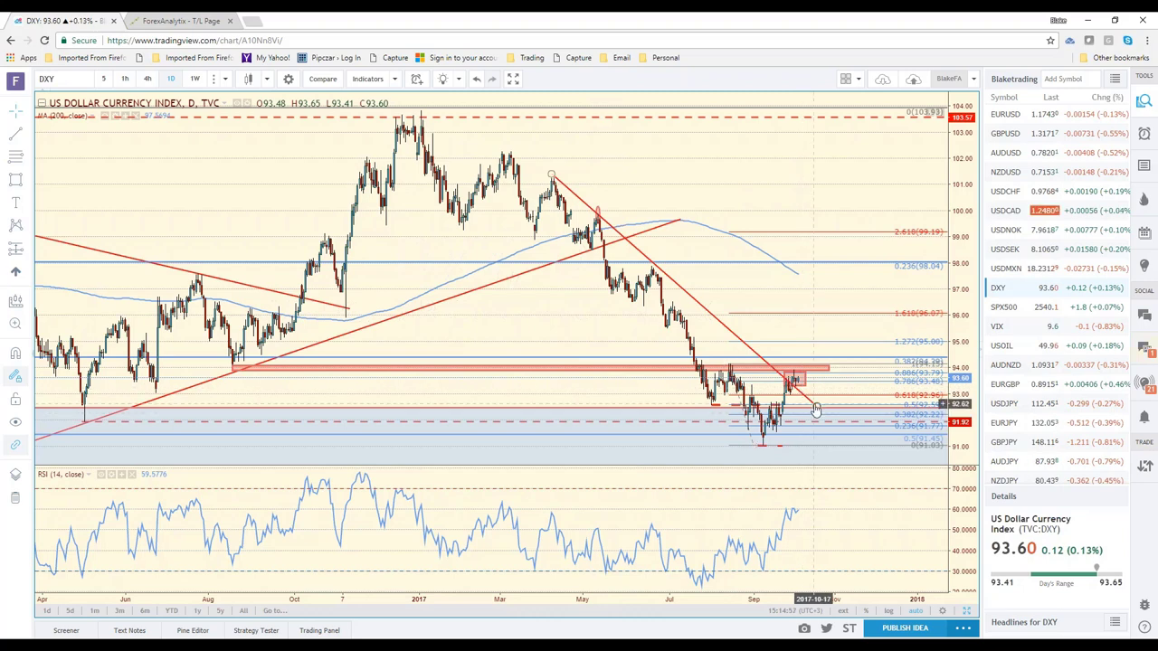
{"action": "left_click_drag", "start_coordinate": [815, 408], "coordinate": [816, 415]}
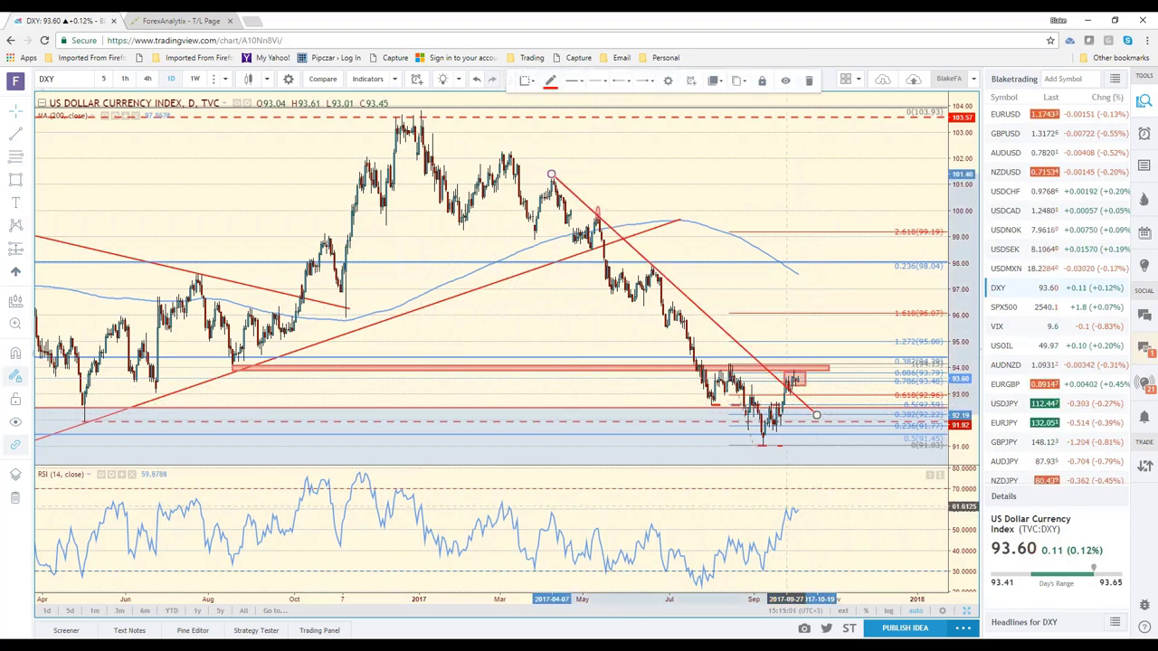
{"action": "scroll", "coordinate": [778, 434], "scroll_direction": "up", "scroll_amount": 2}
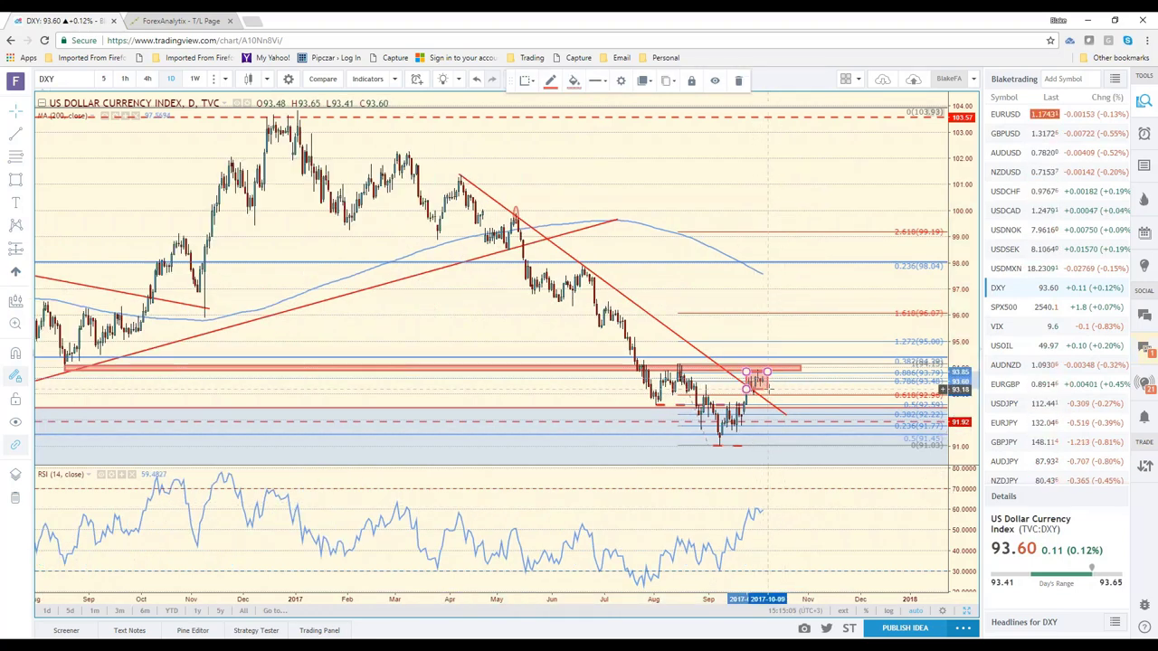
{"action": "left_click", "coordinate": [766, 387]}
{"action": "left_click", "coordinate": [818, 333]}
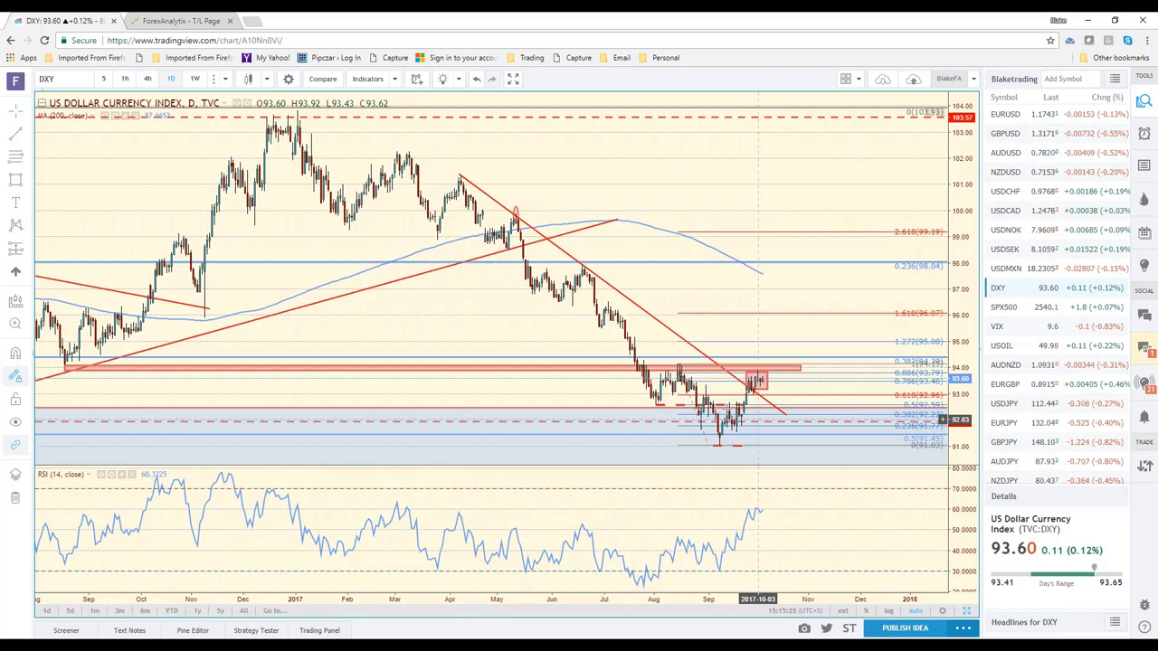
- Put DXY on 60-minute bars and narrow the red box to end just past the latest bars
{"action": "left_click", "coordinate": [125, 79]}
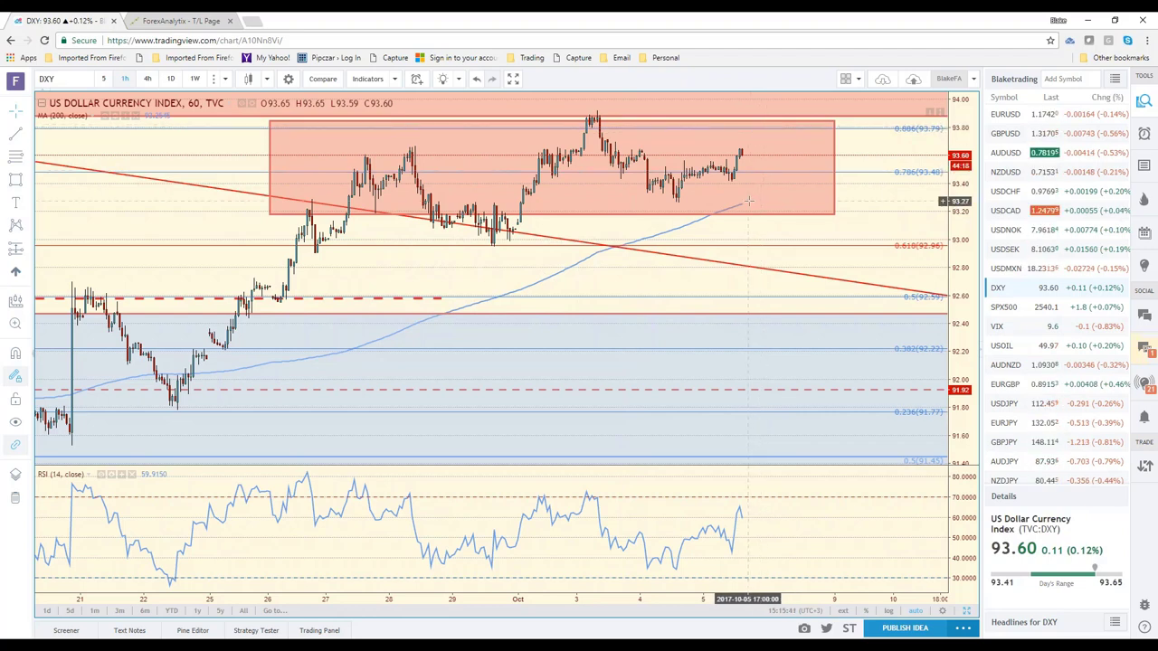
{"action": "scroll", "coordinate": [749, 201], "scroll_direction": "down", "scroll_amount": 5}
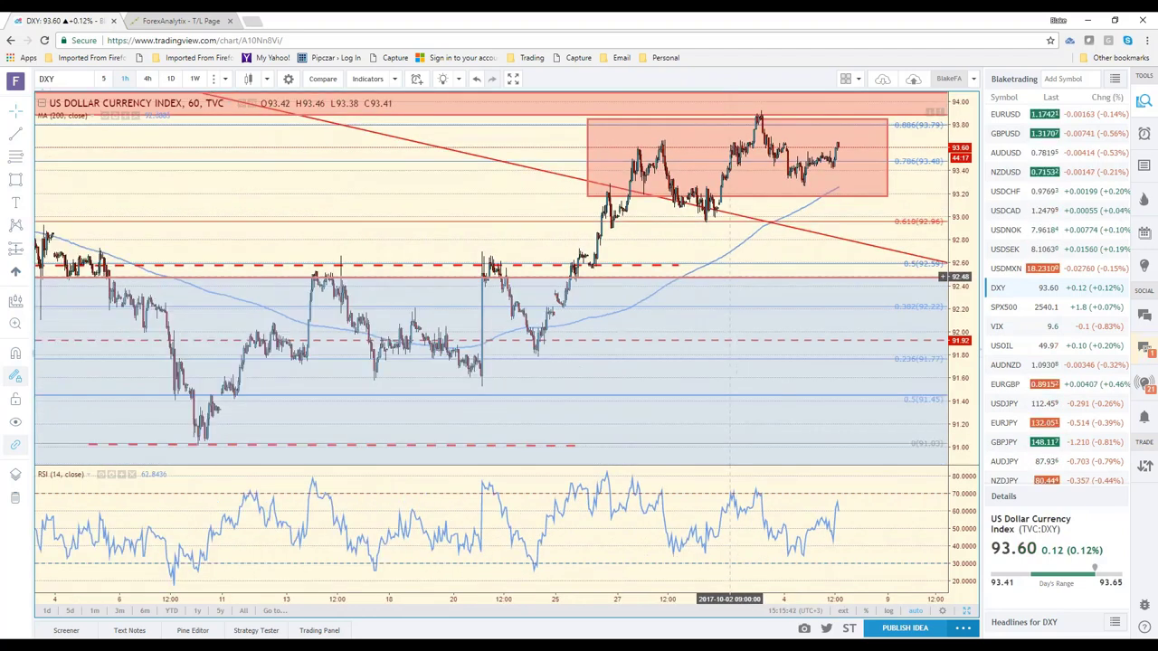
{"action": "left_click", "coordinate": [887, 196]}
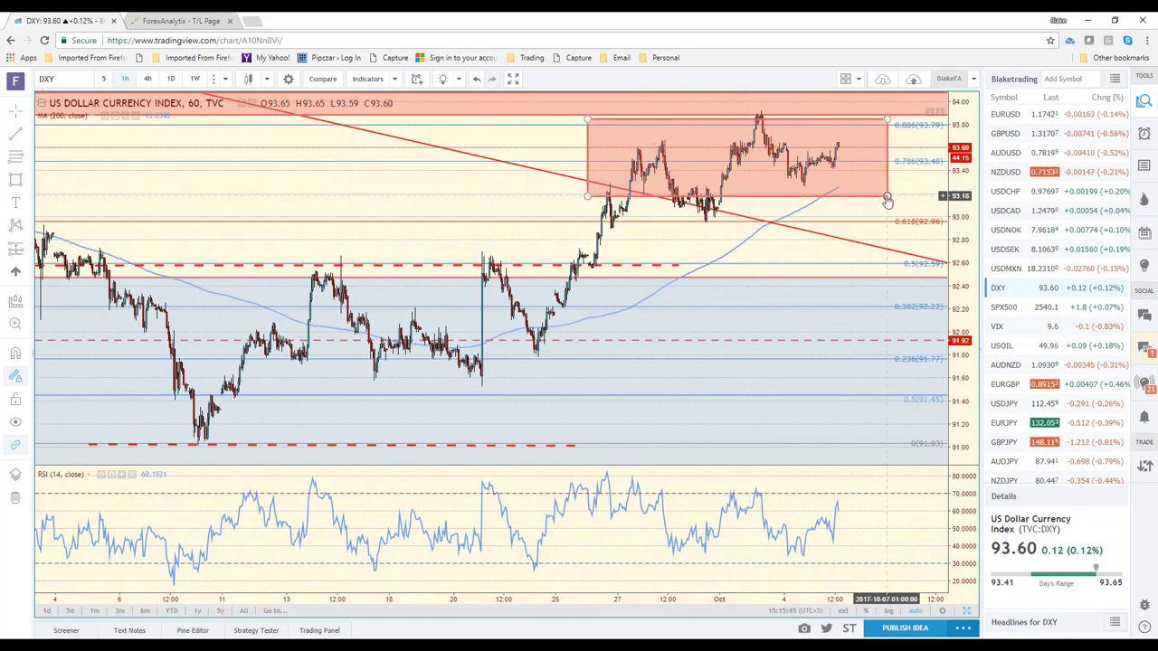
{"action": "left_click_drag", "start_coordinate": [886, 196], "coordinate": [864, 194]}
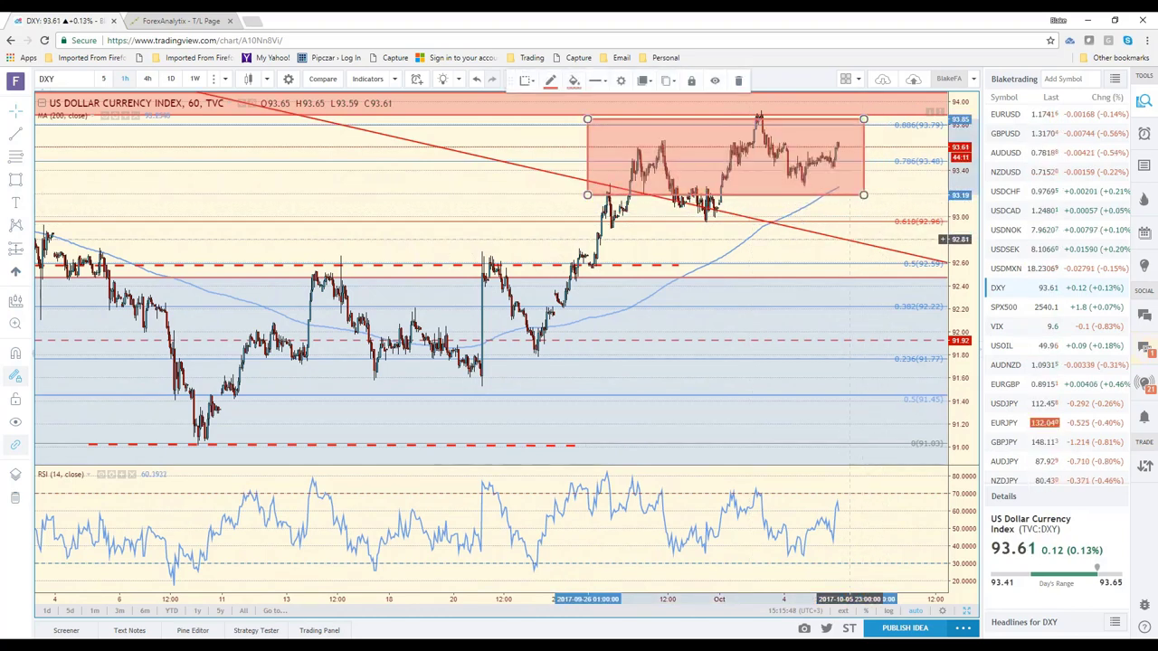
{"action": "left_click", "coordinate": [865, 214]}
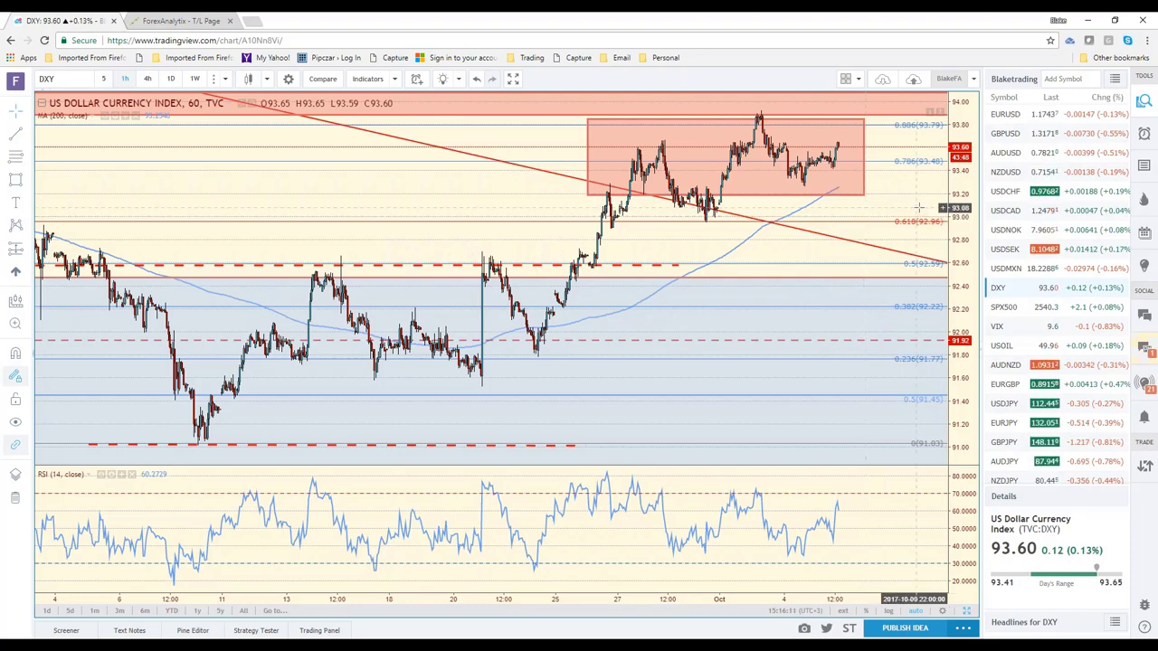
- Switch to Windows Photos showing USdollar.PNG, the Bloomberg Dollar Spot Index 2011–2017 chart
{"action": "key", "text": "alt+Tab"}
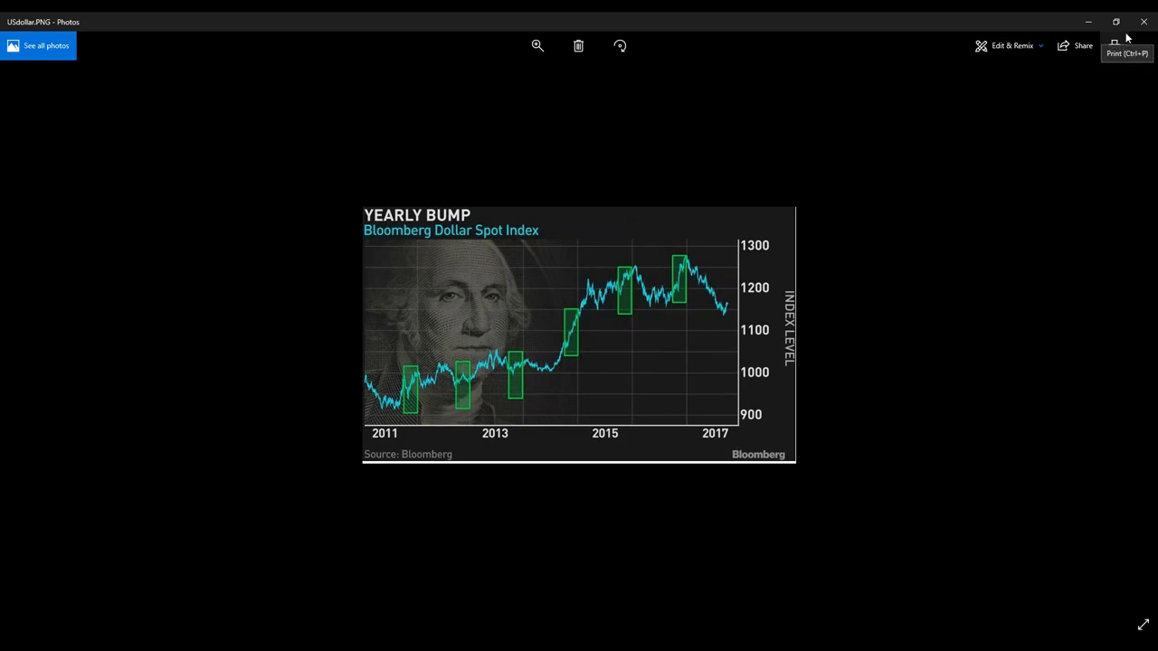
- Close the Photos window to return to the TradingView DXY chart
{"action": "left_click", "coordinate": [1138, 19]}
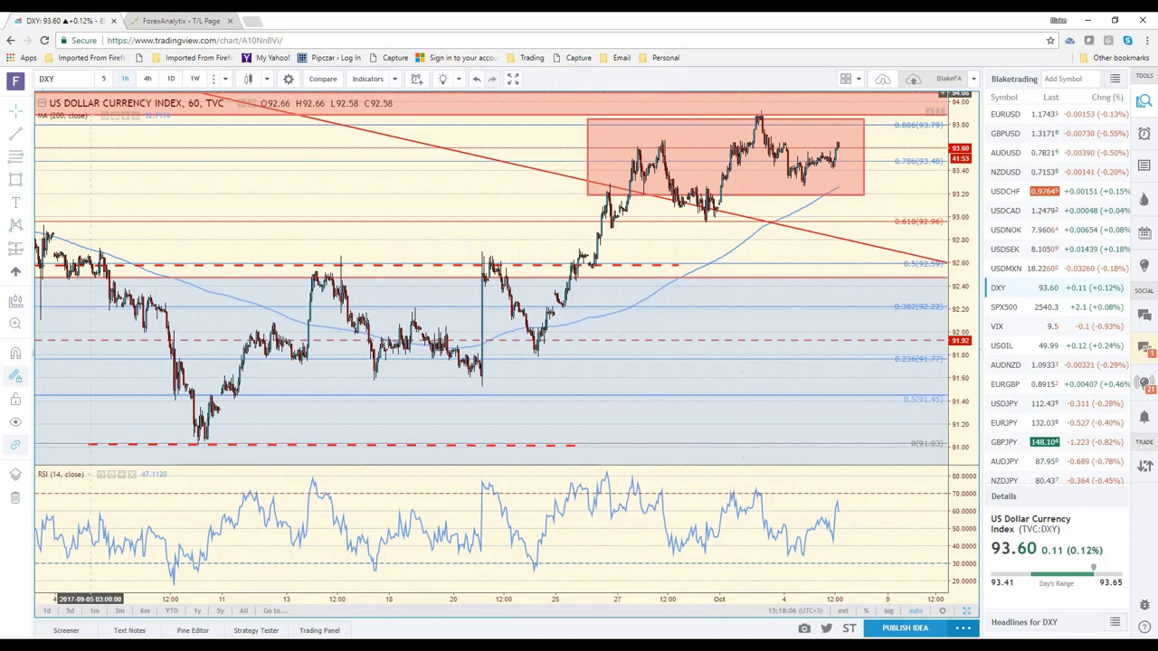
- Switch the DXY chart back to the daily interval with the 1D command
{"action": "type", "text": "1D"}
{"action": "key", "text": "Return"}
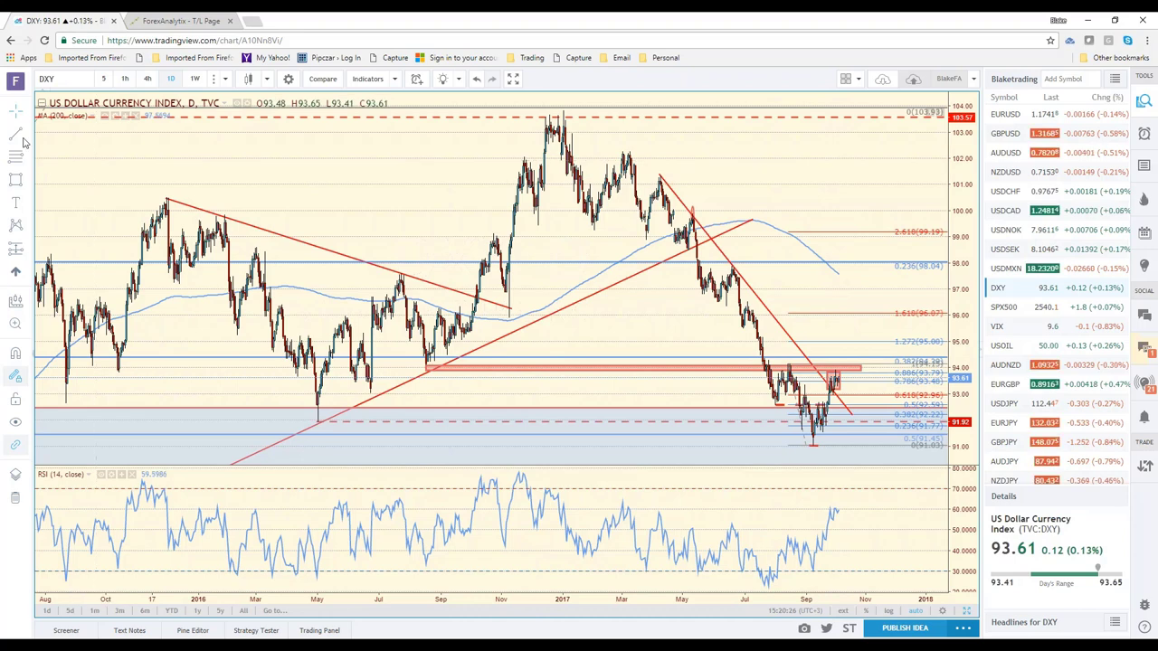
- Draw a red zig-zag projection from the latest price up to a peak near 97, then a pullback
{"action": "left_click", "coordinate": [460, 366]}
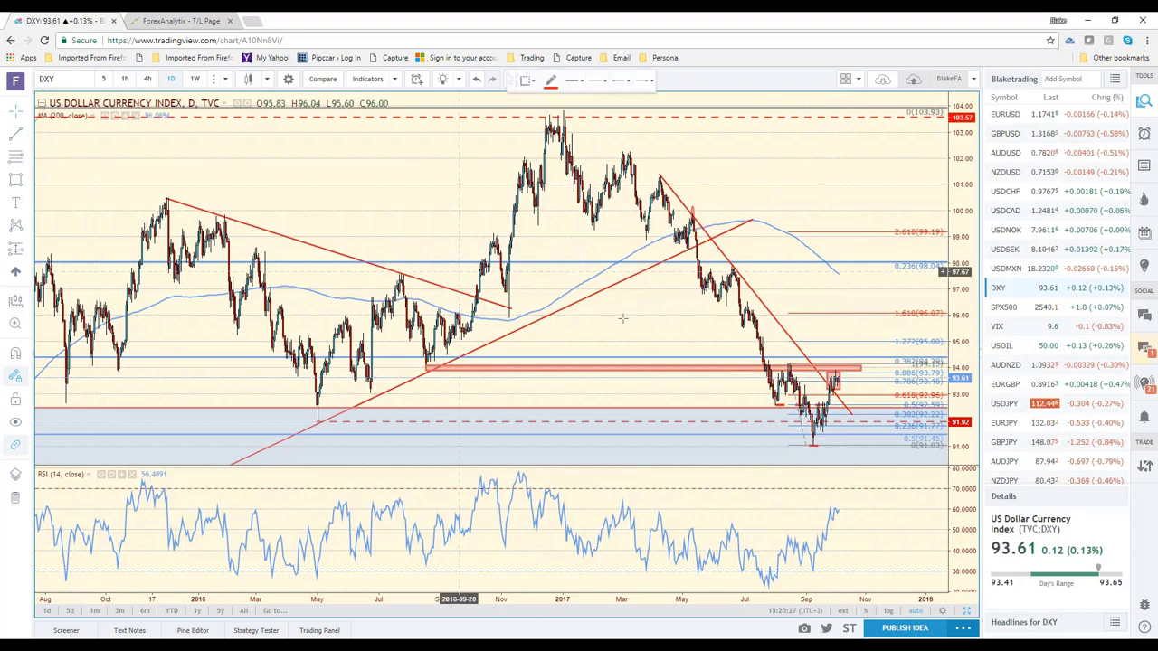
{"action": "left_click", "coordinate": [836, 360]}
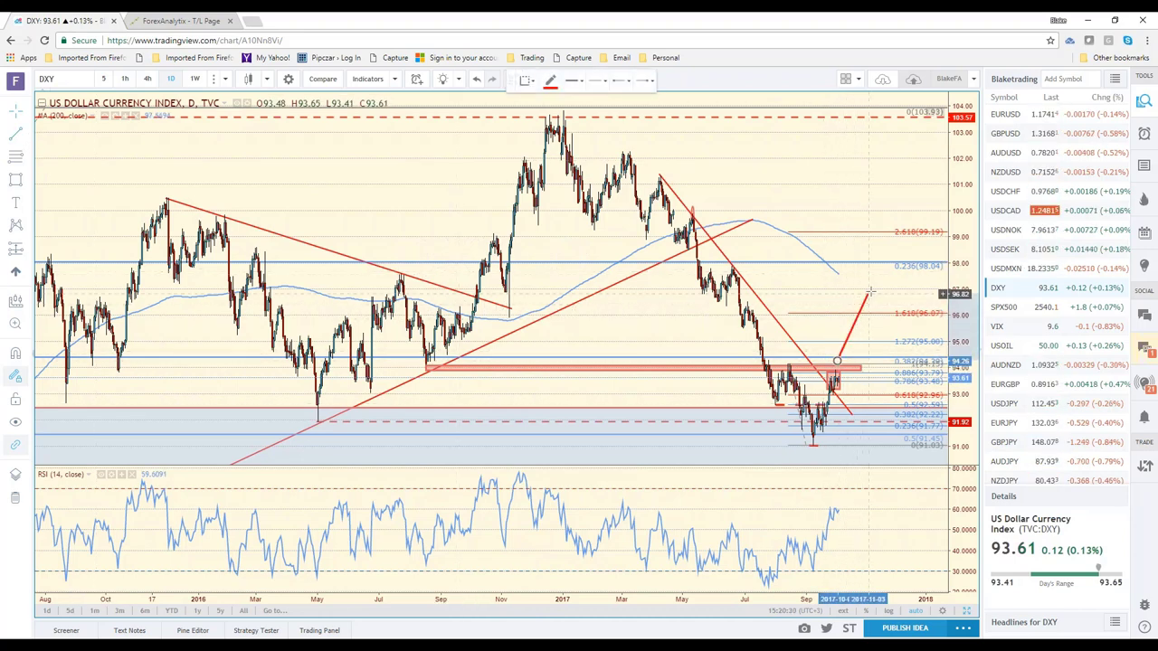
{"action": "left_click", "coordinate": [873, 287]}
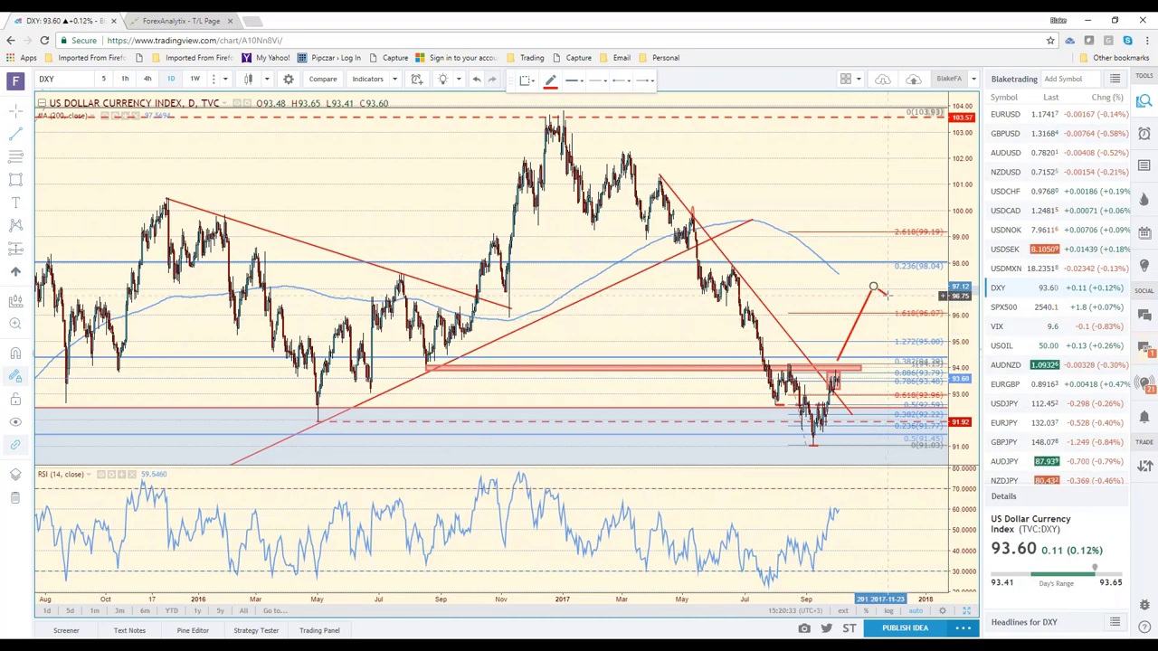
{"action": "left_click", "coordinate": [886, 304]}
- Select the zig-zag projection line on the DXY chart
{"action": "left_click", "coordinate": [853, 415]}
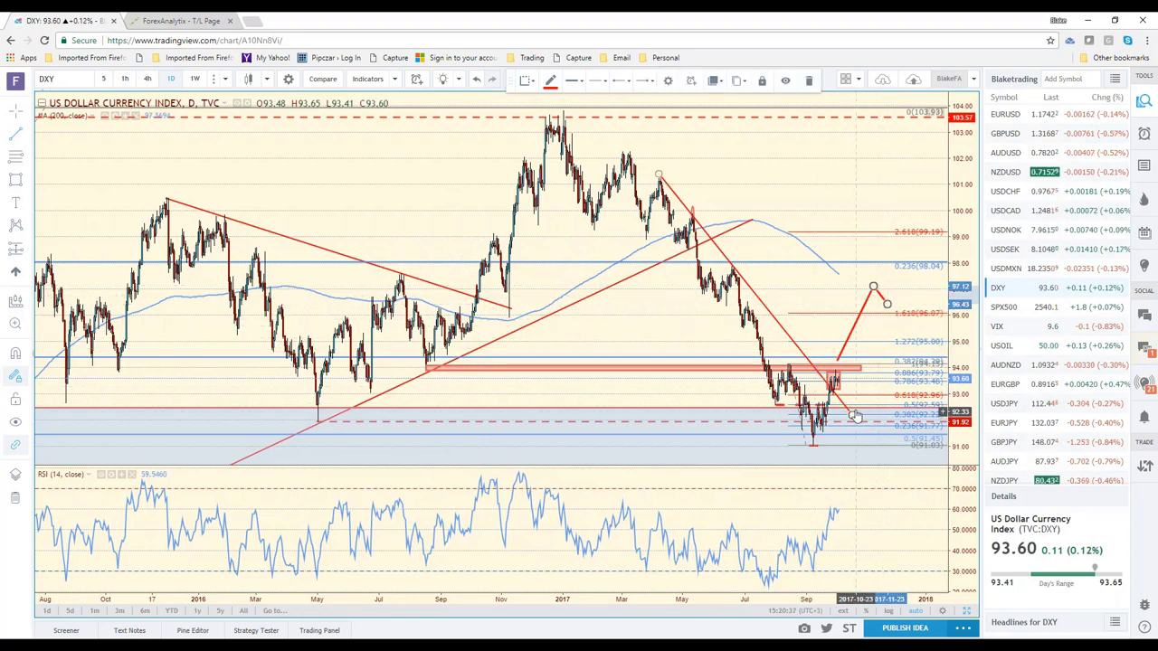
{"action": "left_click", "coordinate": [871, 296]}
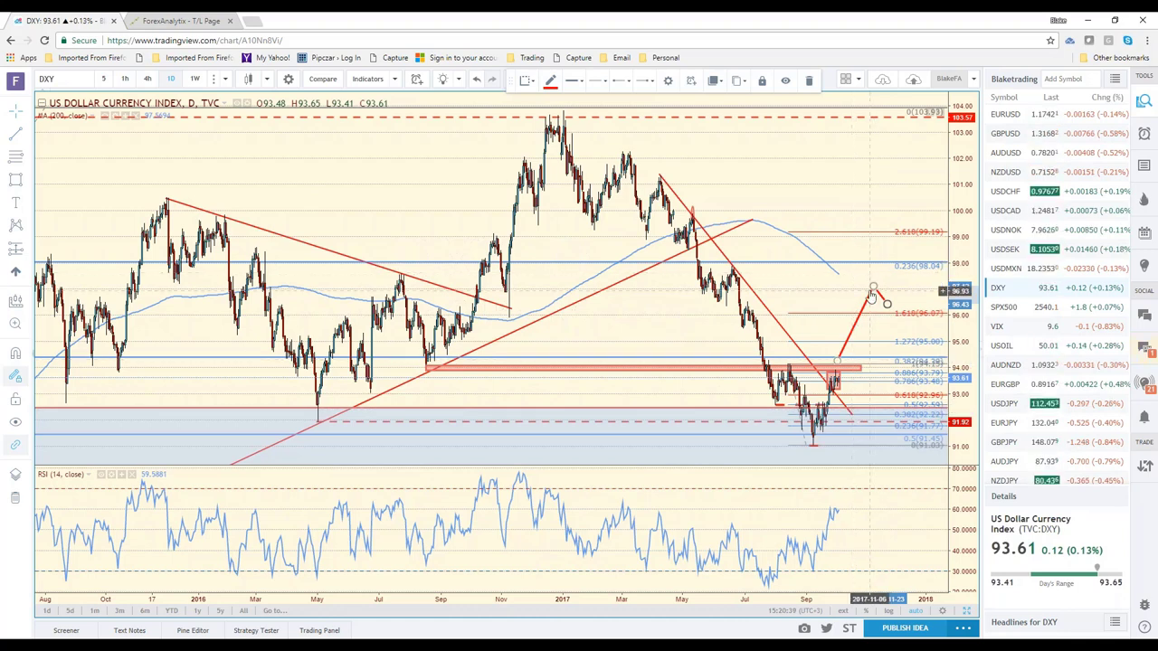
{"action": "key", "text": "Escape"}
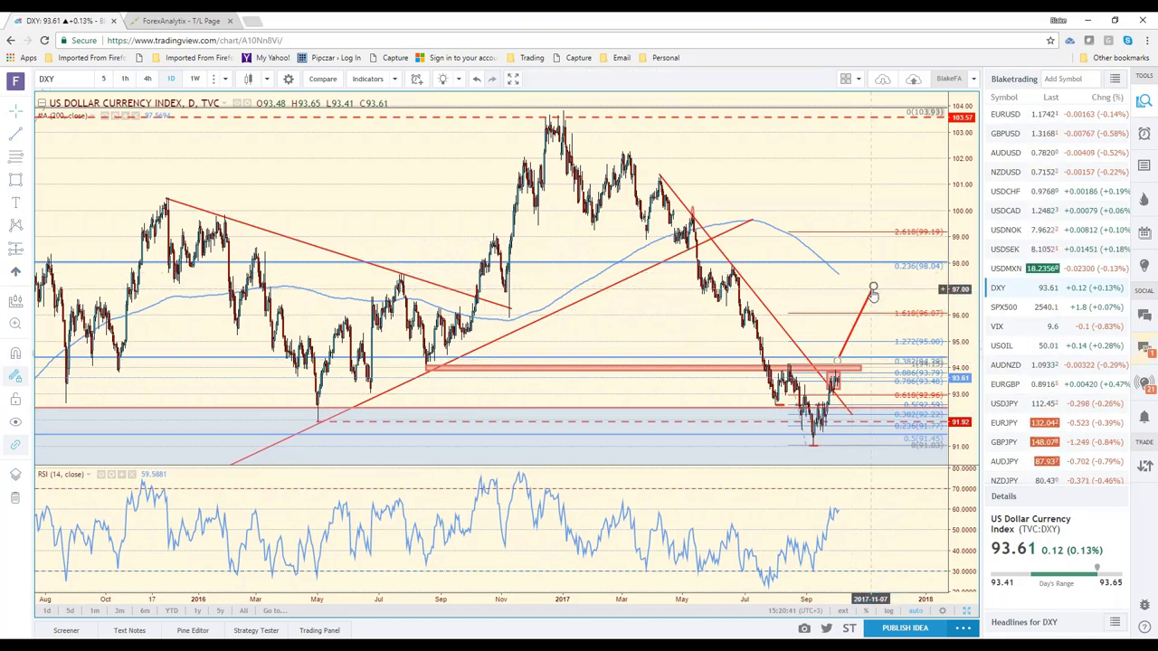
{"action": "left_click", "coordinate": [873, 291]}
{"action": "key", "text": "Delete"}
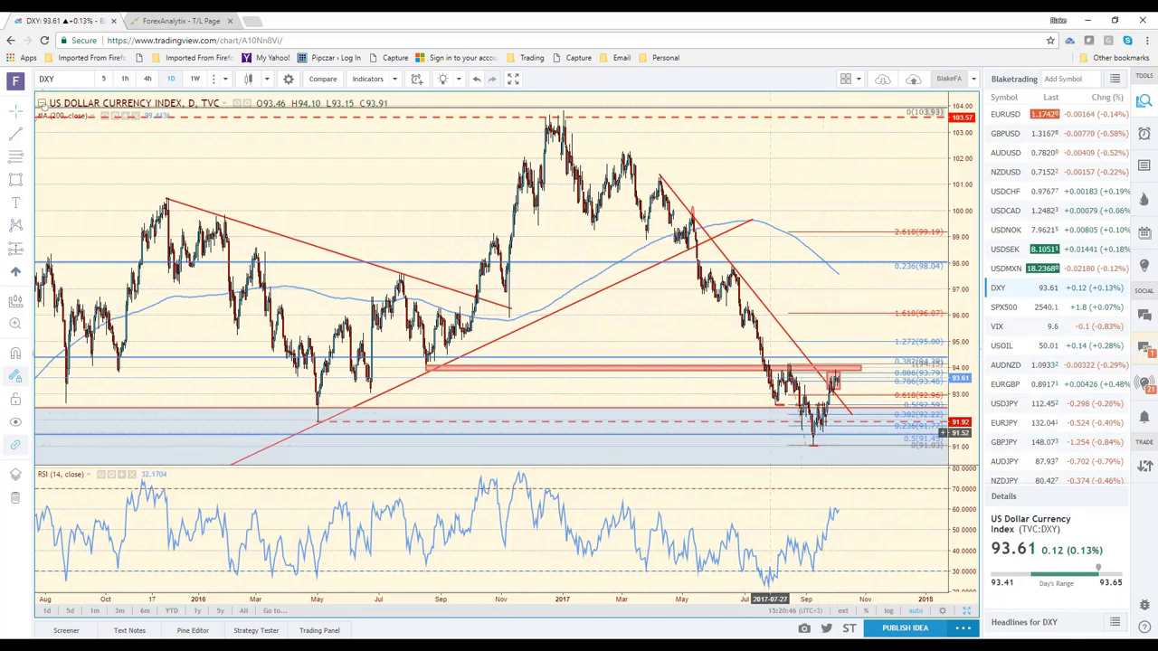
{"action": "scroll", "coordinate": [629, 461], "scroll_direction": "down", "scroll_amount": 4}
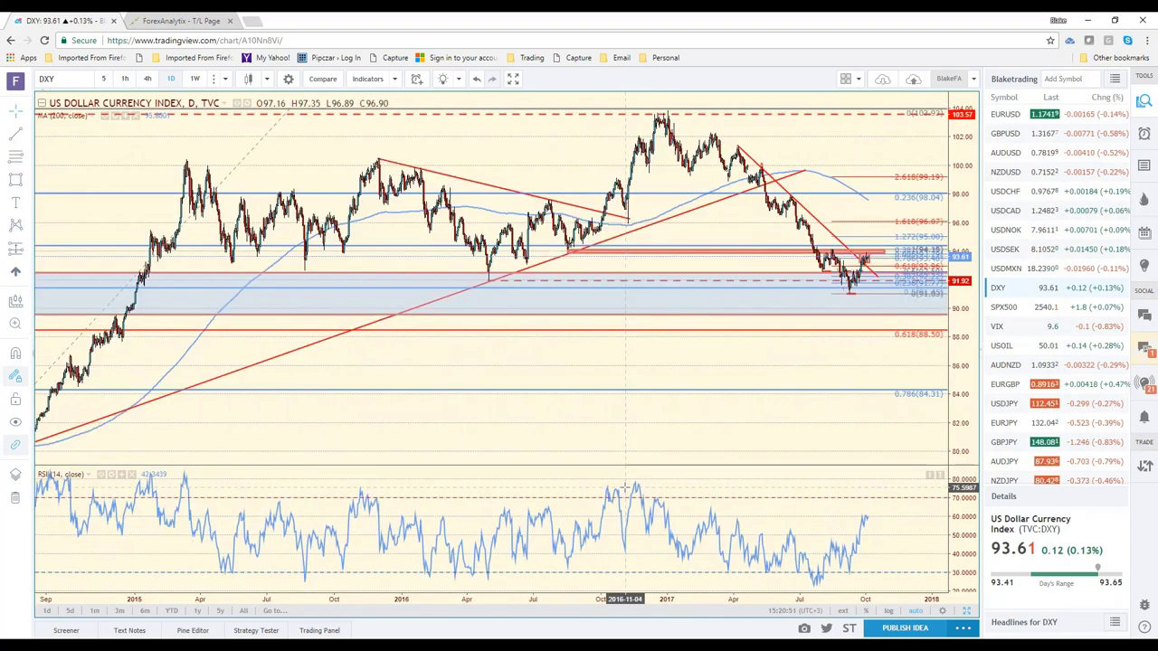
{"action": "scroll", "coordinate": [623, 469], "scroll_direction": "up", "scroll_amount": 1}
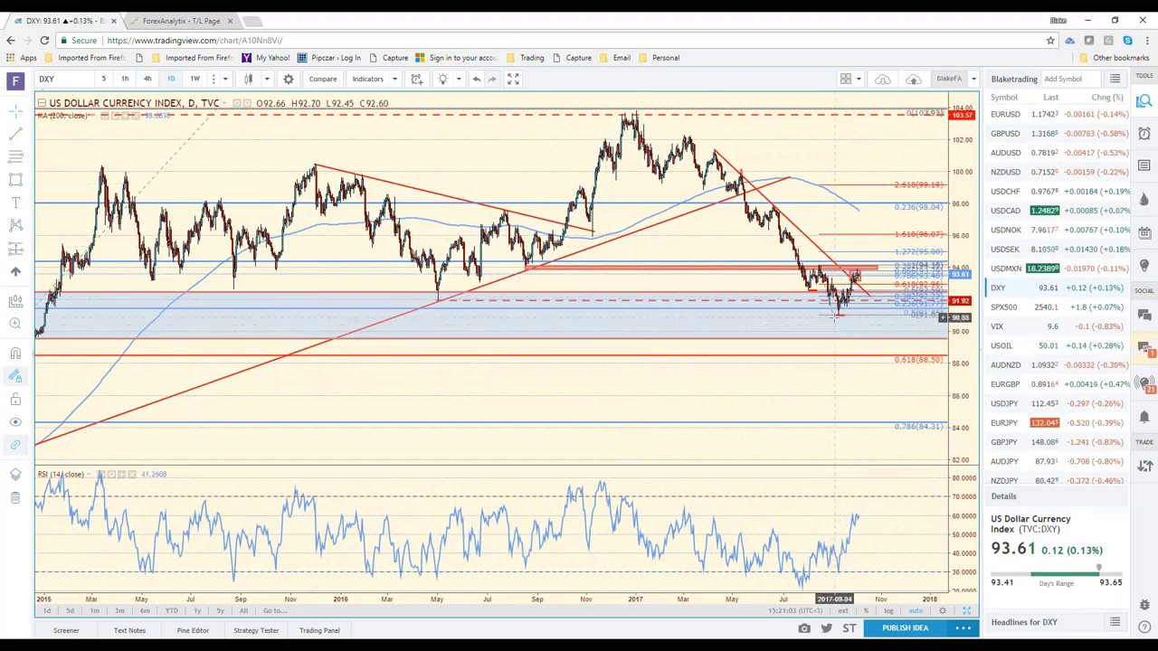
{"action": "scroll", "coordinate": [618, 140], "scroll_direction": "down", "scroll_amount": 3}
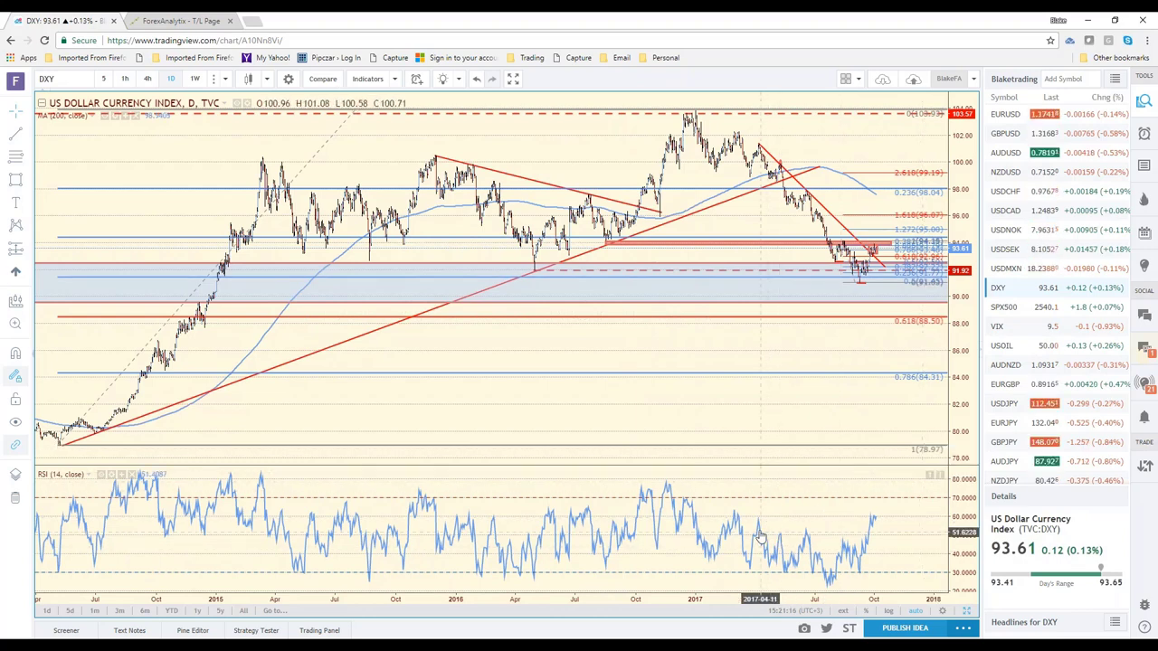
{"action": "scroll", "coordinate": [741, 506], "scroll_direction": "up", "scroll_amount": 4}
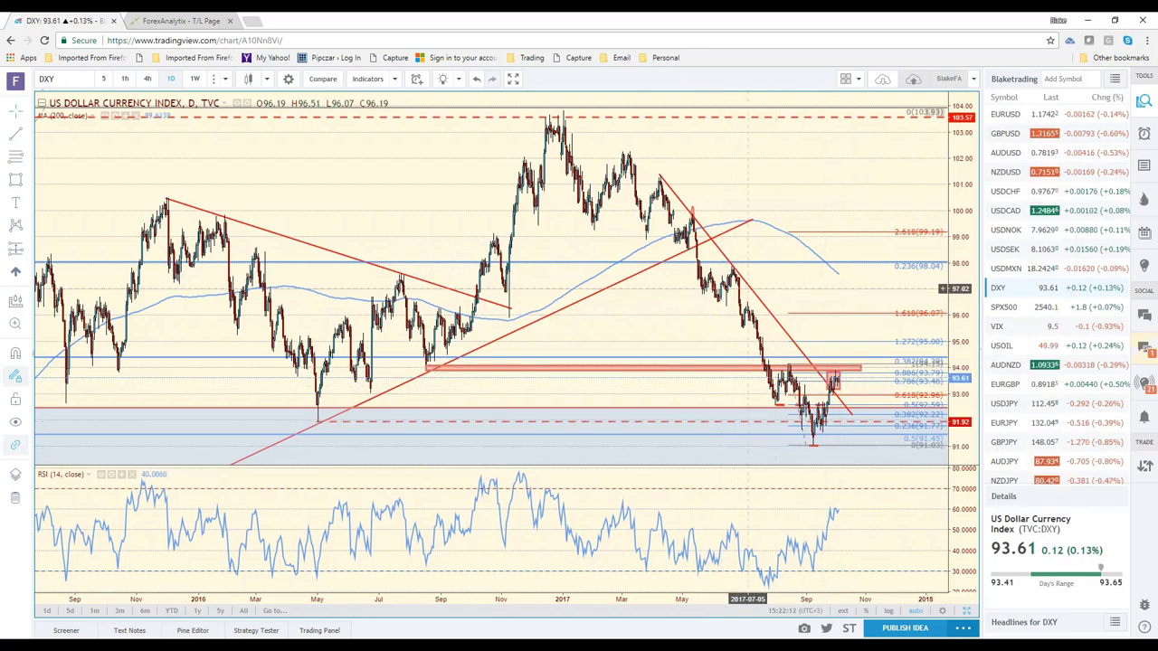
{"action": "scroll", "coordinate": [783, 331], "scroll_direction": "up", "scroll_amount": 3}
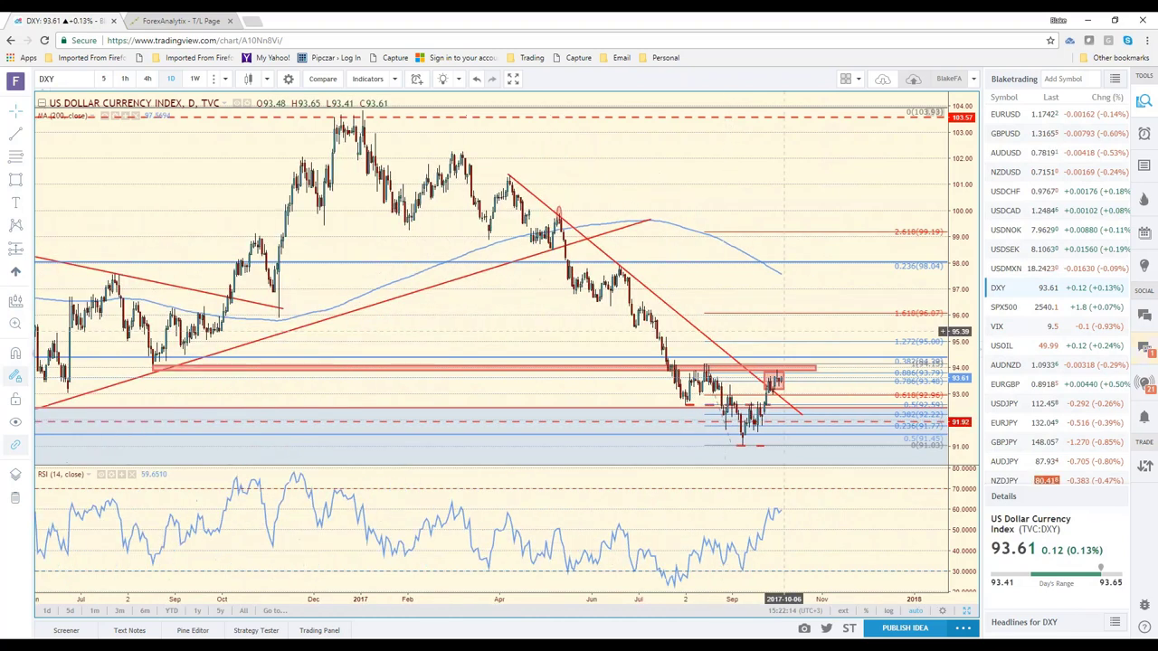
- Delete the recent Fibonacci retracement, enlarge the red box, and sketch a curve along recent lows
{"action": "left_click", "coordinate": [783, 331]}
{"action": "key", "text": "Delete"}
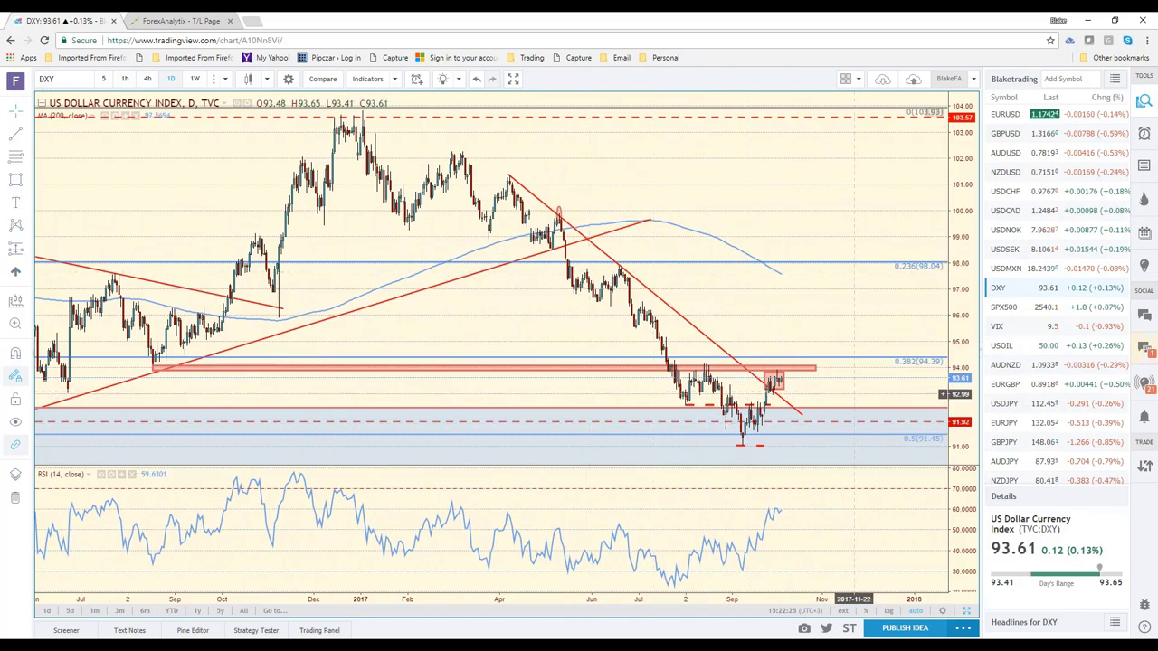
{"action": "left_click_drag", "start_coordinate": [784, 389], "coordinate": [816, 399]}
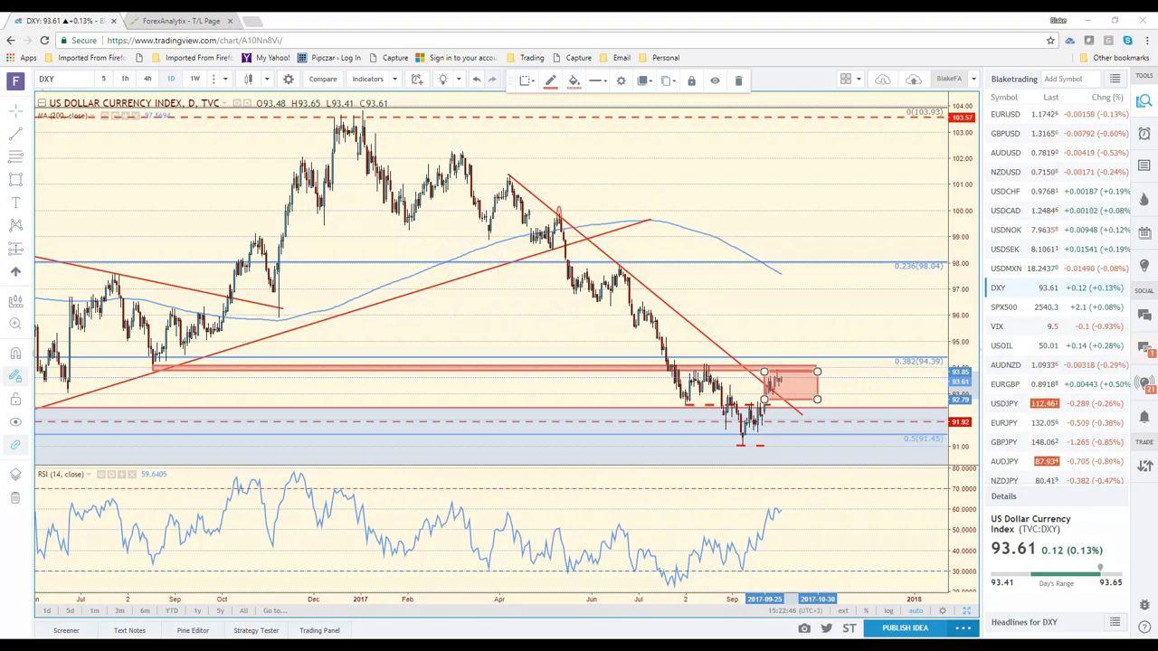
{"action": "mouse_move", "coordinate": [663, 361]}
{"action": "left_mouse_down"}
{"action": "mouse_move", "coordinate": [715, 409]}
{"action": "mouse_move", "coordinate": [773, 436]}
{"action": "left_mouse_up"}
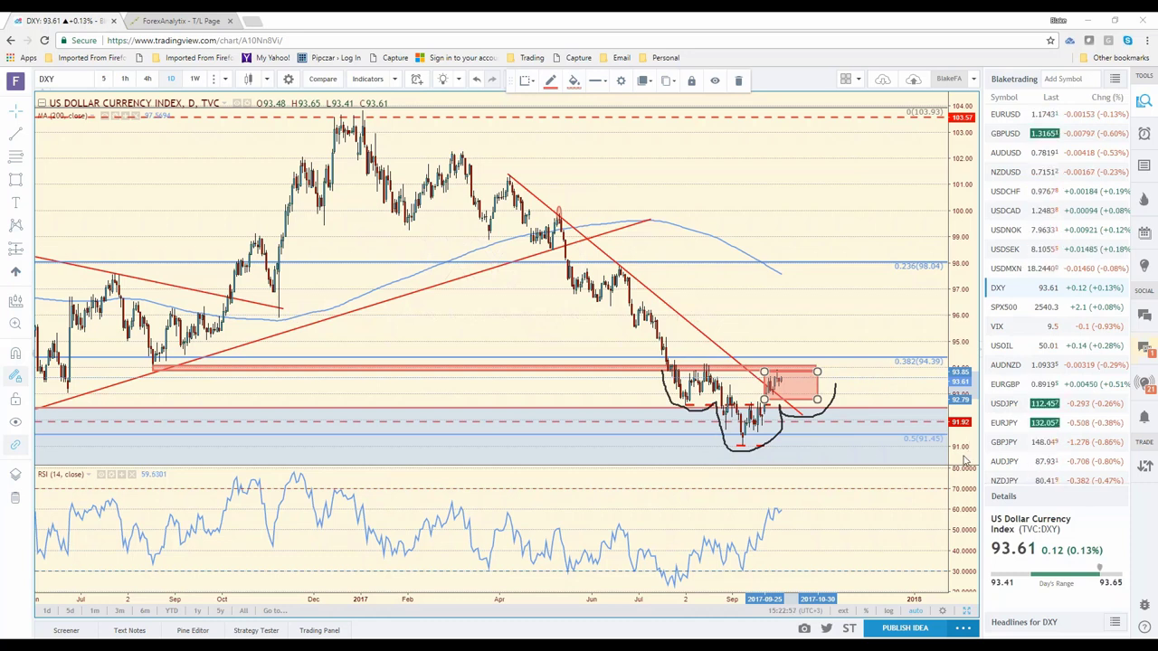
- Undo the freehand curve drawn beneath the recent DXY lows
{"action": "key", "text": "ctrl+z"}
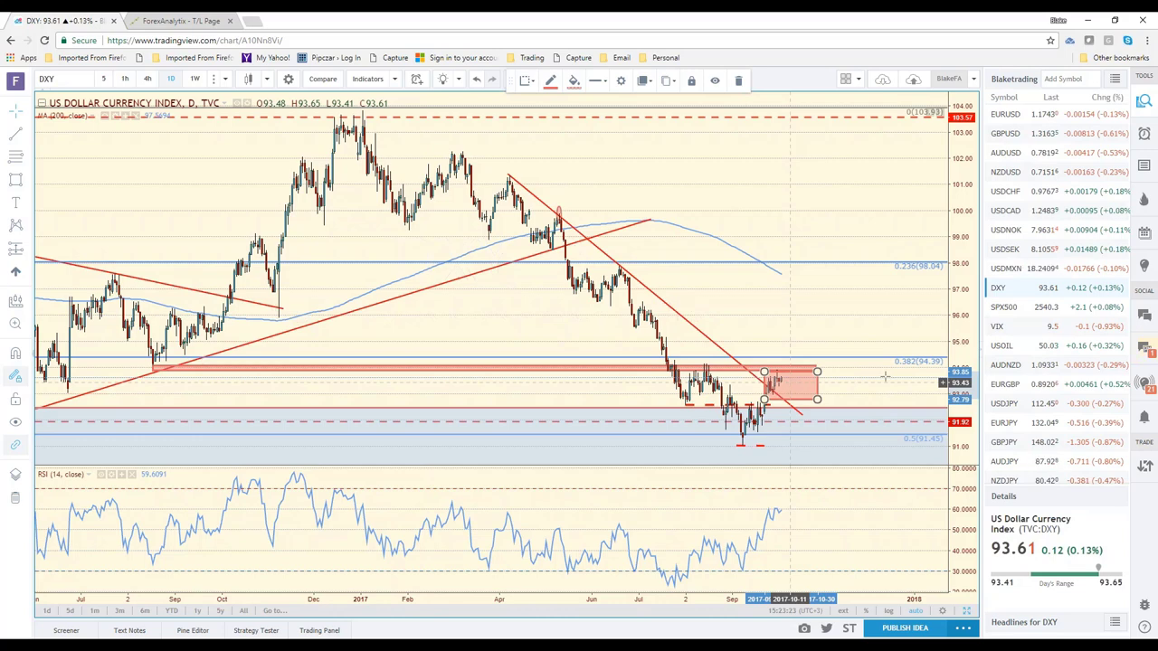
- Load the XAUUSD gold chart from the watchlist and zoom around its price action
{"action": "scroll", "coordinate": [1068, 454], "scroll_direction": "down", "scroll_amount": 2}
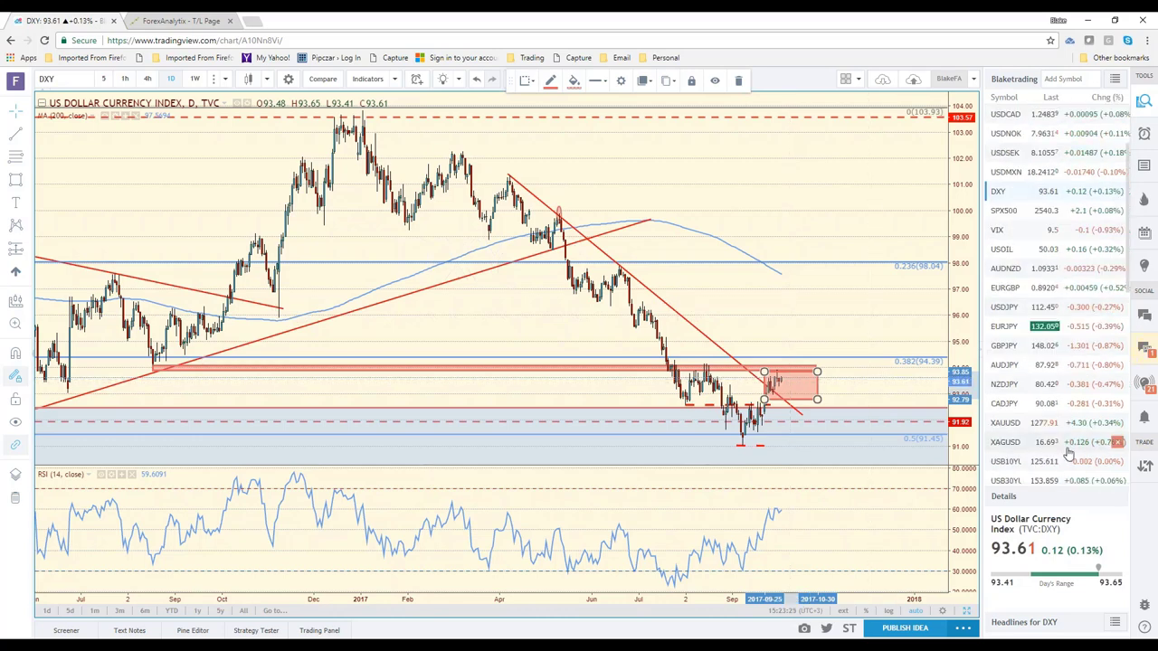
{"action": "left_click", "coordinate": [1020, 429]}
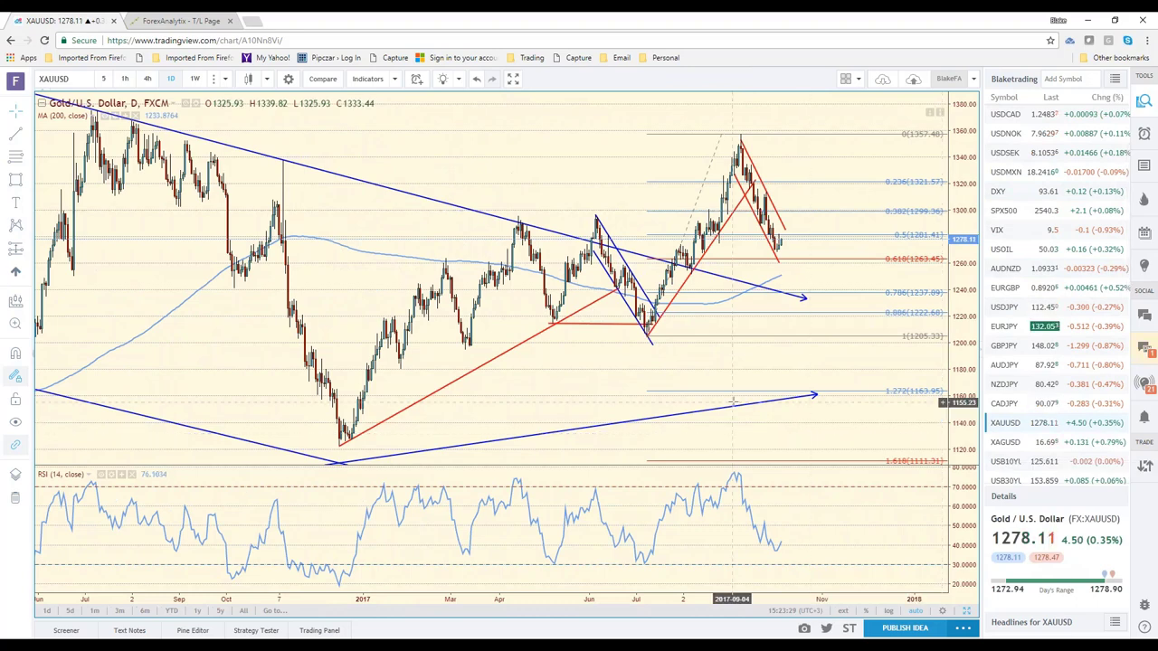
{"action": "scroll", "coordinate": [732, 400], "scroll_direction": "up", "scroll_amount": 1}
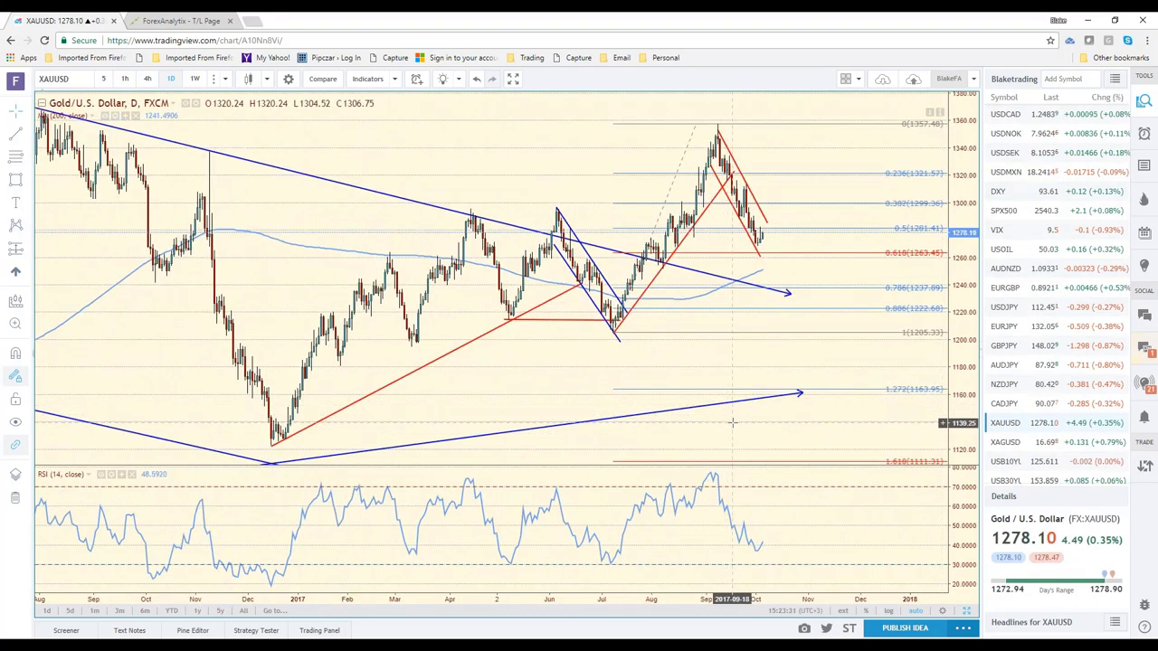
{"action": "scroll", "coordinate": [732, 422], "scroll_direction": "up", "scroll_amount": 1}
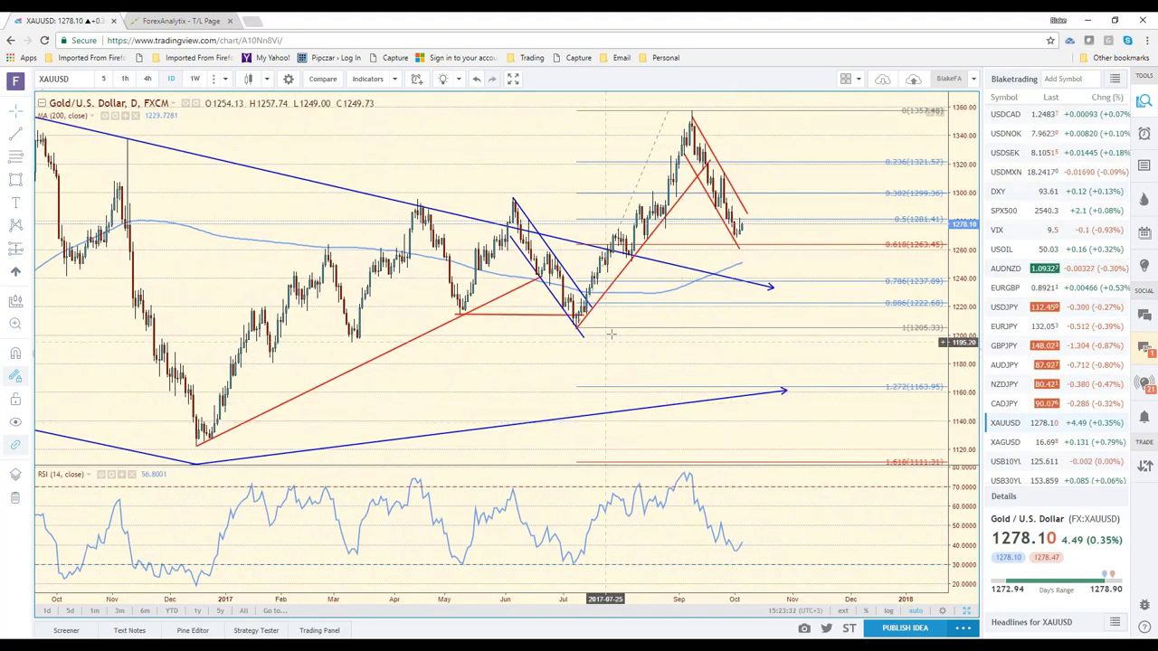
{"action": "scroll", "coordinate": [597, 365], "scroll_direction": "down", "scroll_amount": 2}
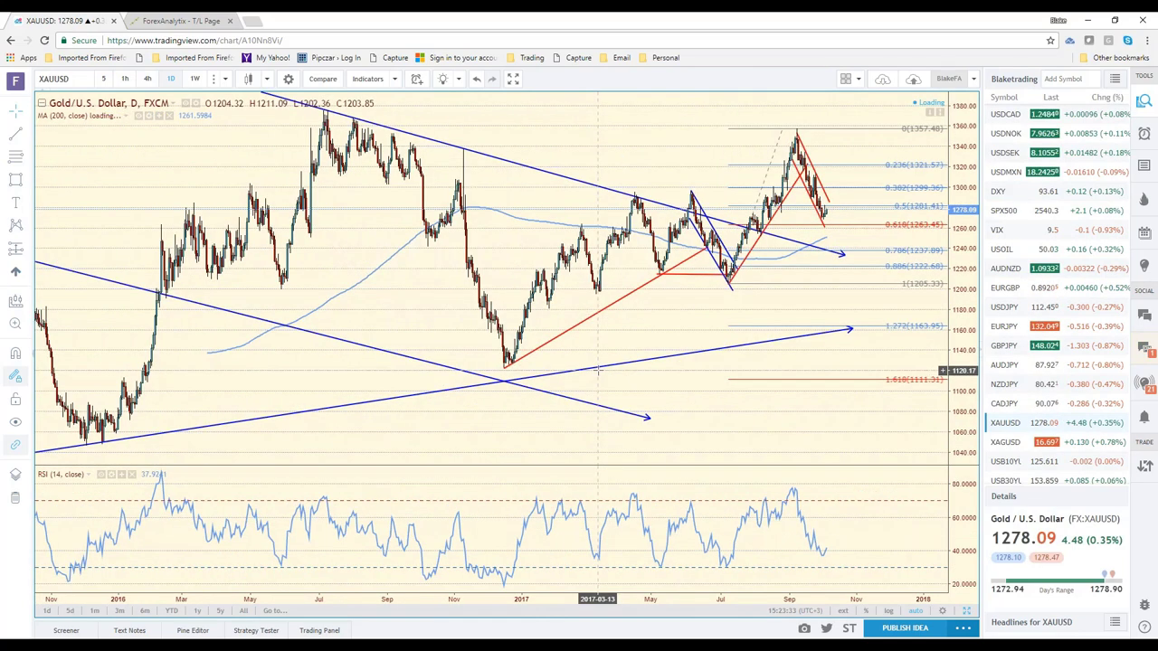
{"action": "scroll", "coordinate": [613, 372], "scroll_direction": "down", "scroll_amount": 3}
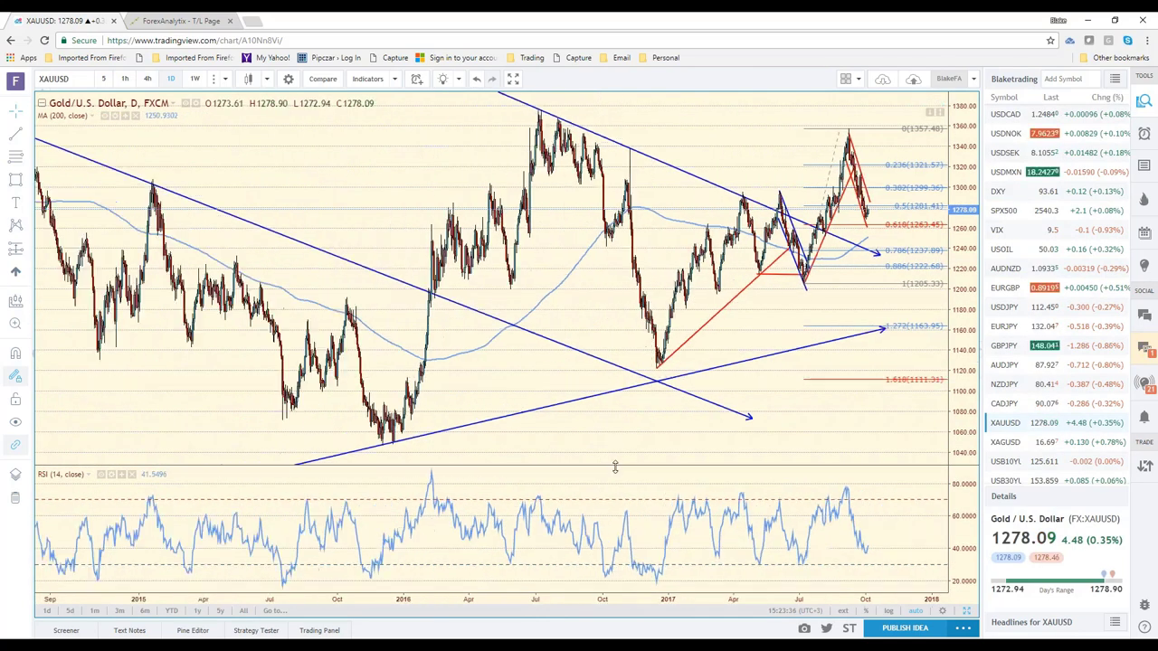
- Change the gold chart's candle interval and review its trendlines
{"action": "left_click", "coordinate": [198, 79]}
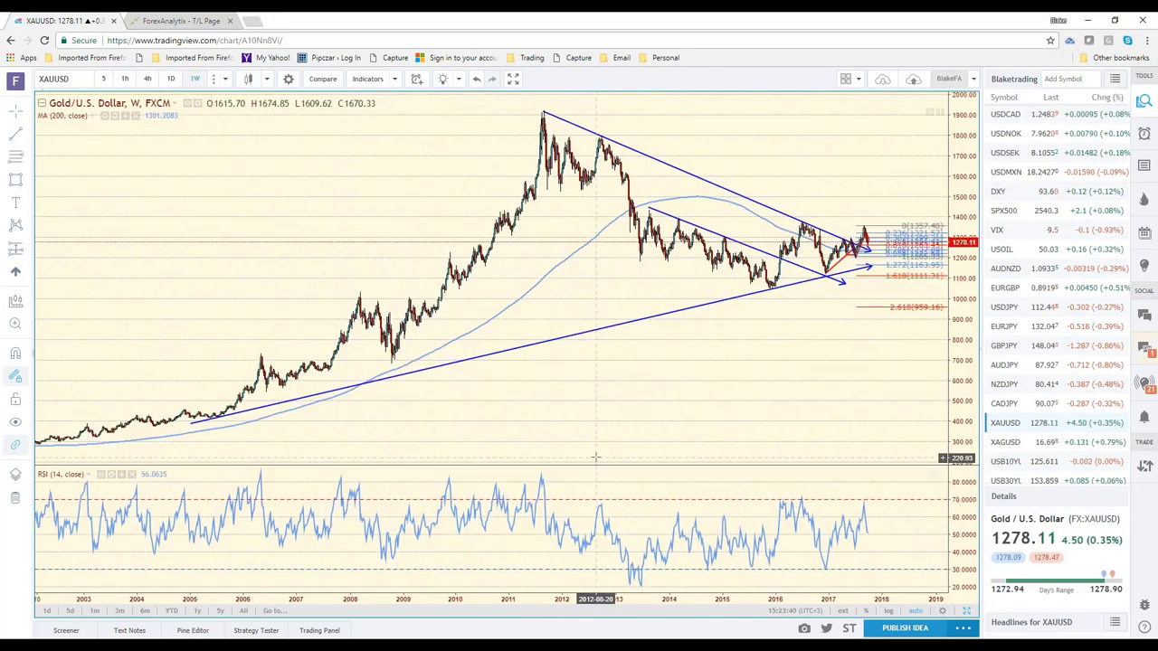
{"action": "scroll", "coordinate": [595, 457], "scroll_direction": "up", "scroll_amount": 4}
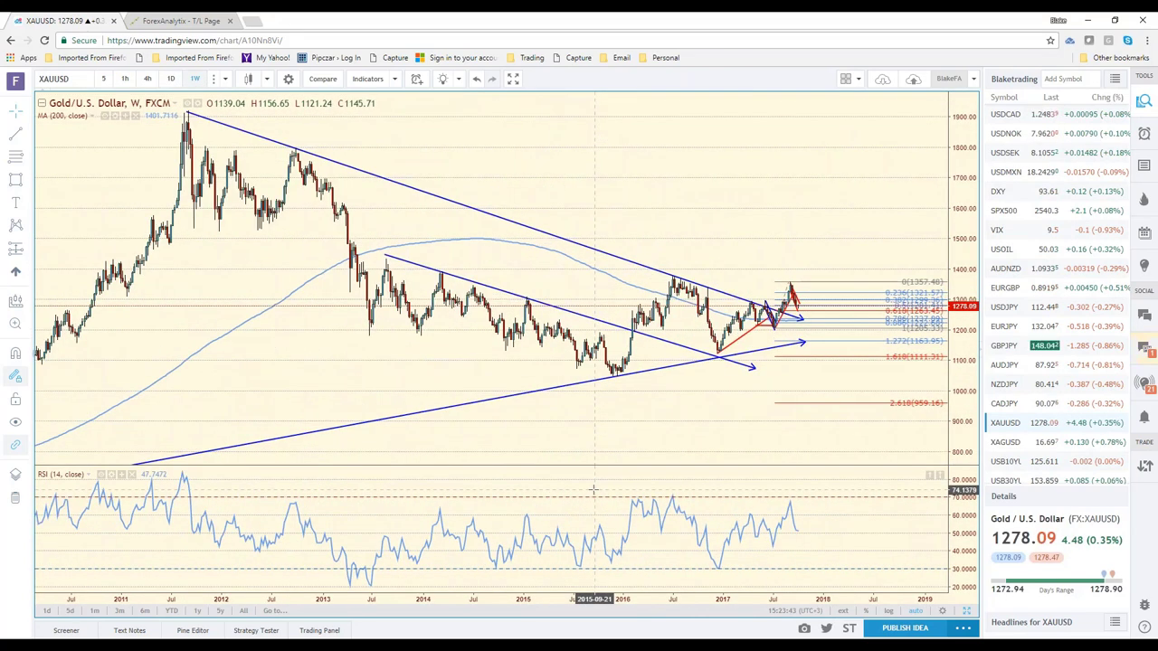
{"action": "scroll", "coordinate": [594, 490], "scroll_direction": "up", "scroll_amount": 1}
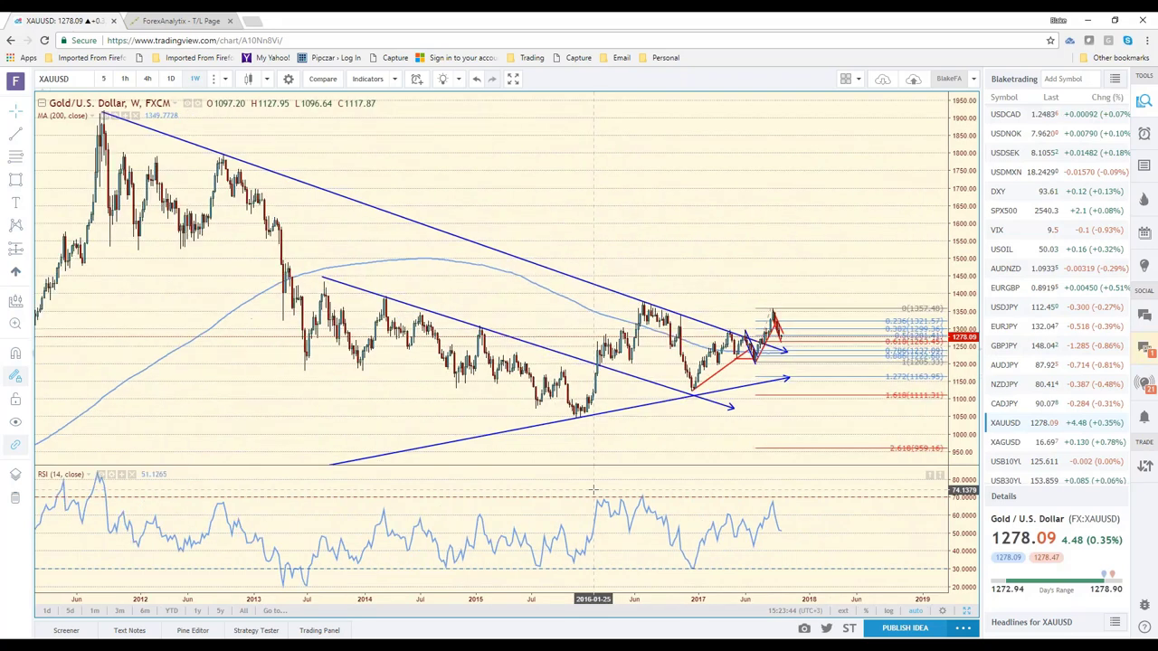
{"action": "scroll", "coordinate": [593, 489], "scroll_direction": "down", "scroll_amount": 2}
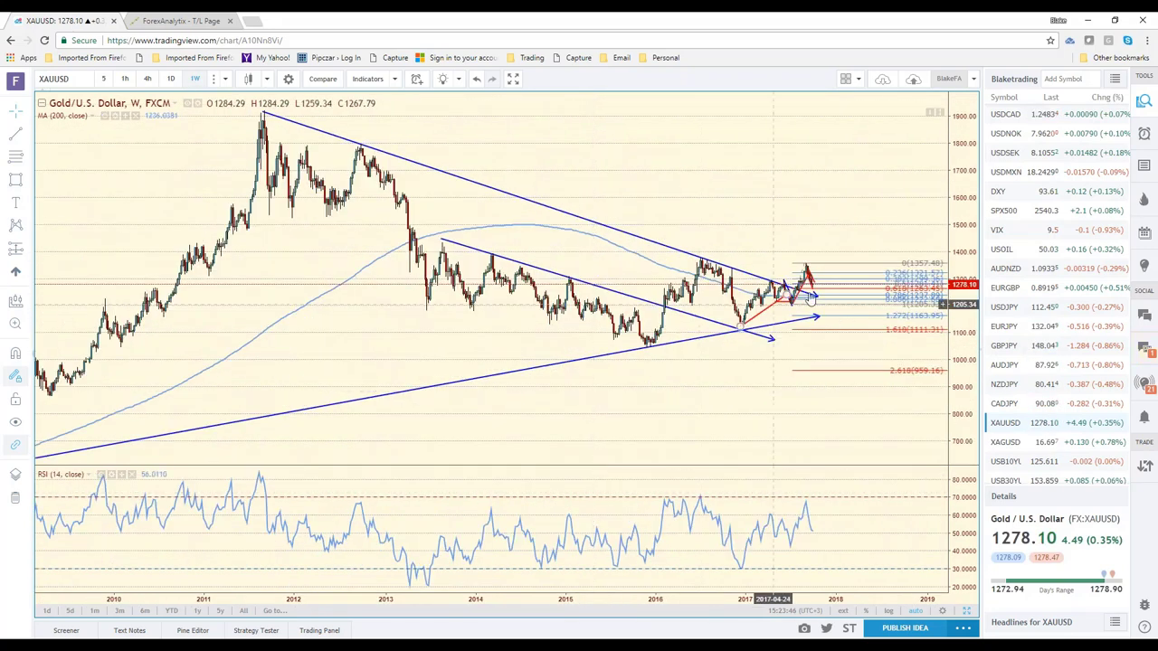
- Extend the long descending gold trendline further to the right
{"action": "left_click", "coordinate": [817, 296]}
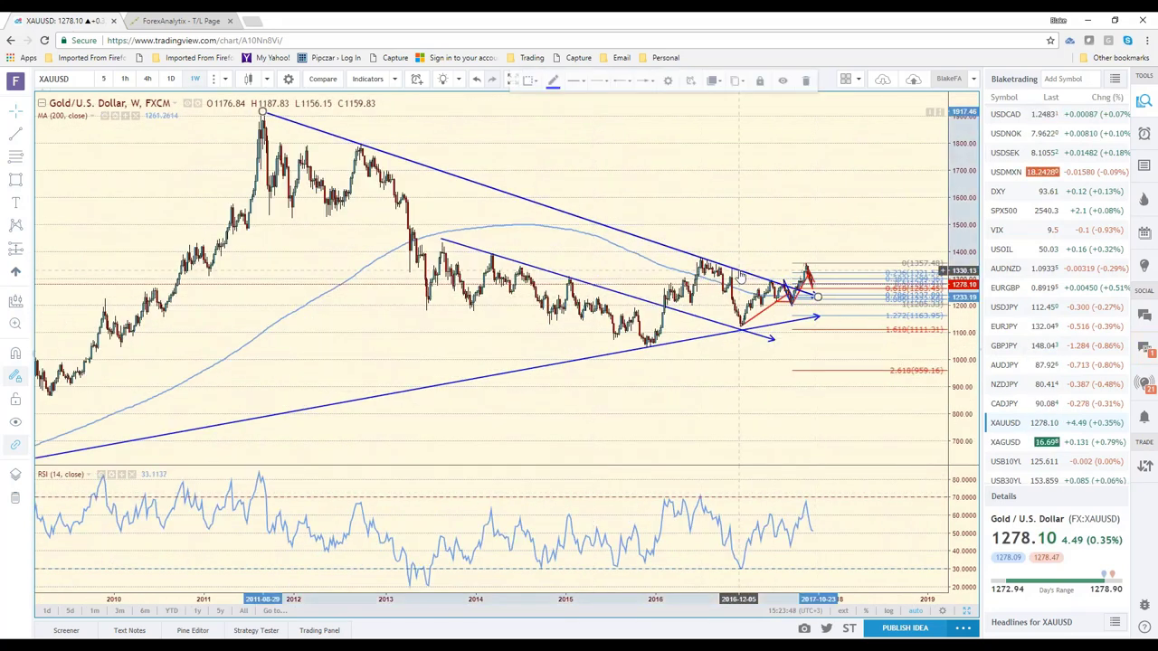
{"action": "left_click_drag", "start_coordinate": [818, 297], "coordinate": [834, 302]}
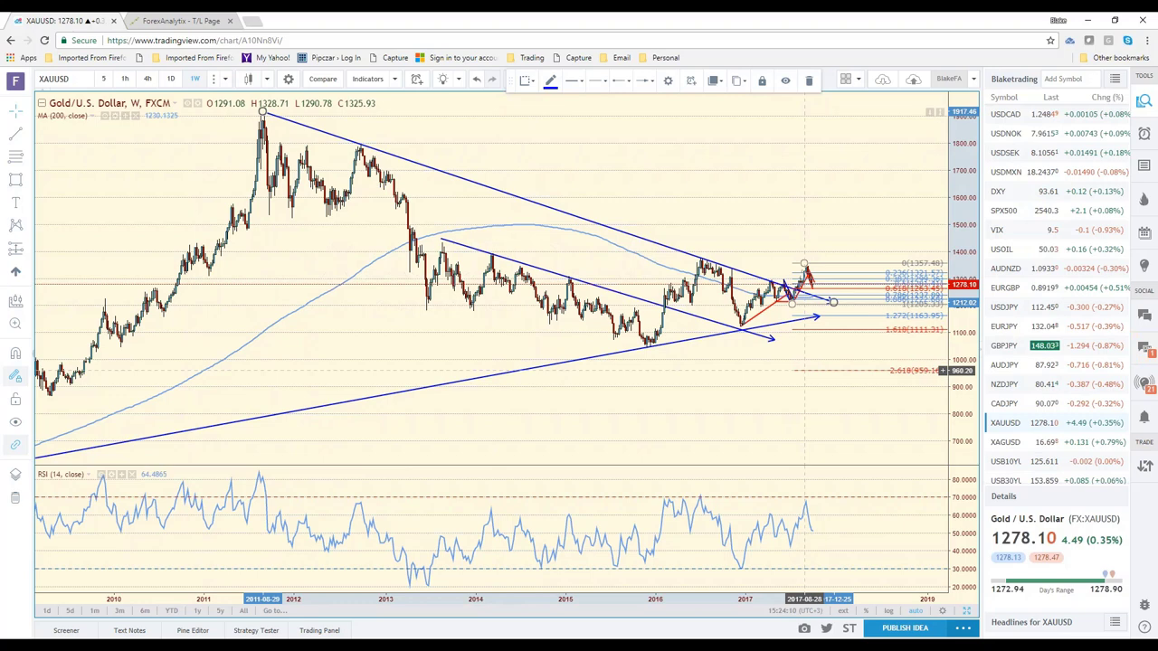
{"action": "scroll", "coordinate": [803, 371], "scroll_direction": "up", "scroll_amount": 5}
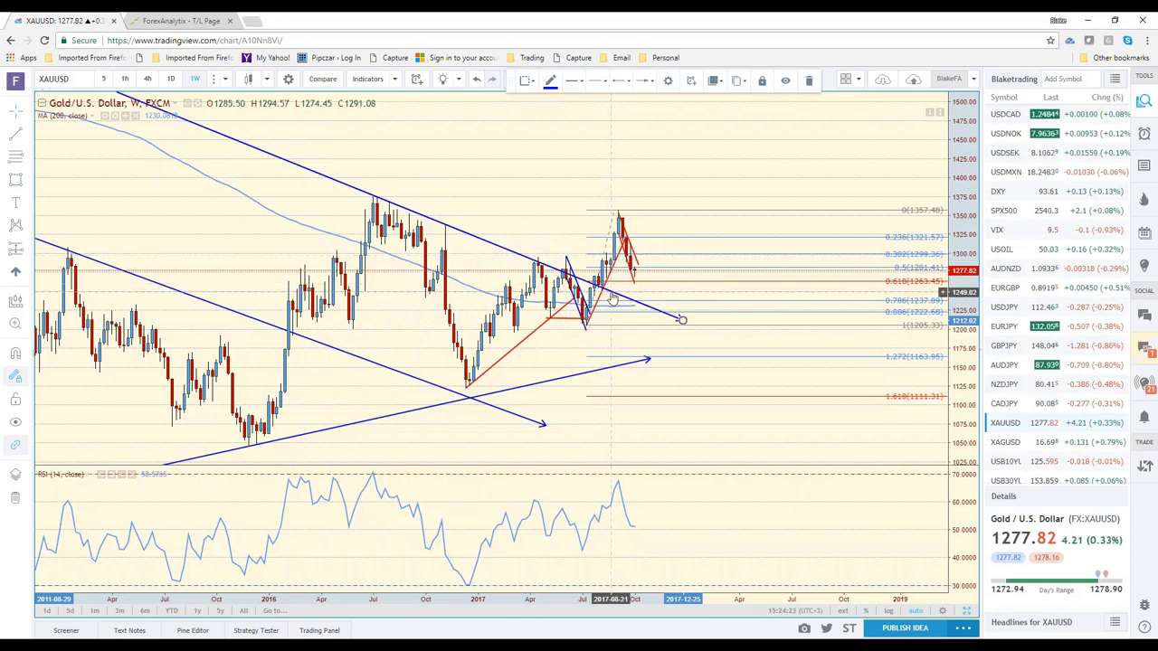
{"action": "scroll", "coordinate": [612, 299], "scroll_direction": "down", "scroll_amount": 1}
{"action": "scroll", "coordinate": [612, 299], "scroll_direction": "down", "scroll_amount": 2}
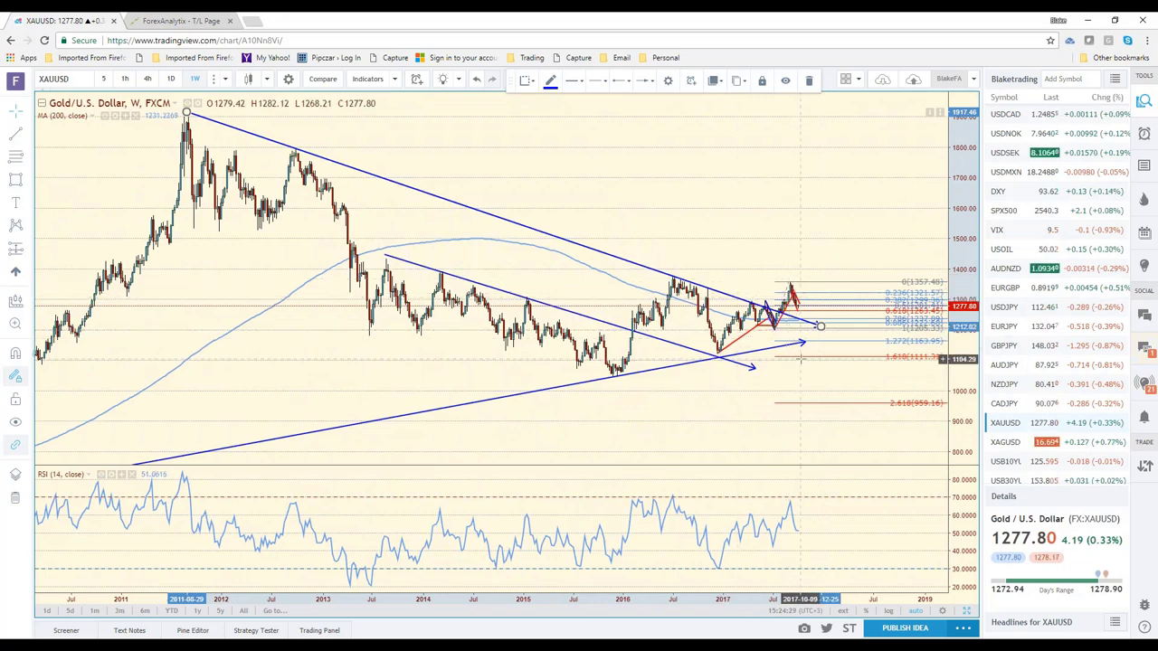
{"action": "scroll", "coordinate": [799, 358], "scroll_direction": "up", "scroll_amount": 2}
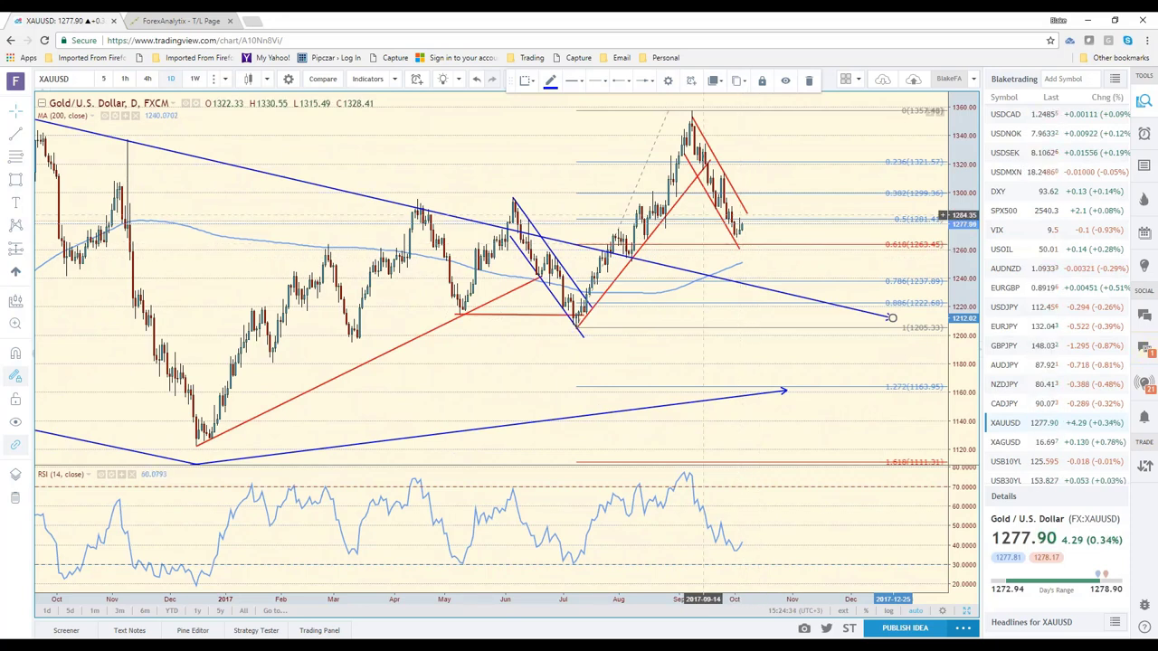
- Select the gold Fibonacci retracement, then load the DXY US Dollar Index chart
{"action": "left_click", "coordinate": [739, 244]}
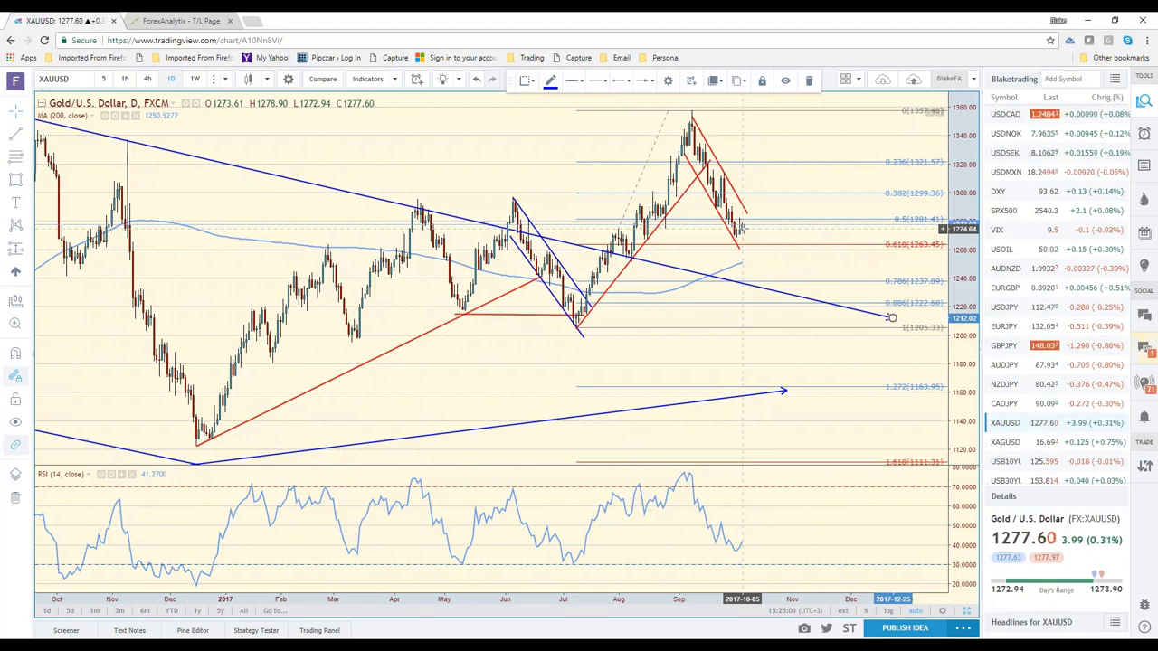
{"action": "left_click", "coordinate": [998, 192]}
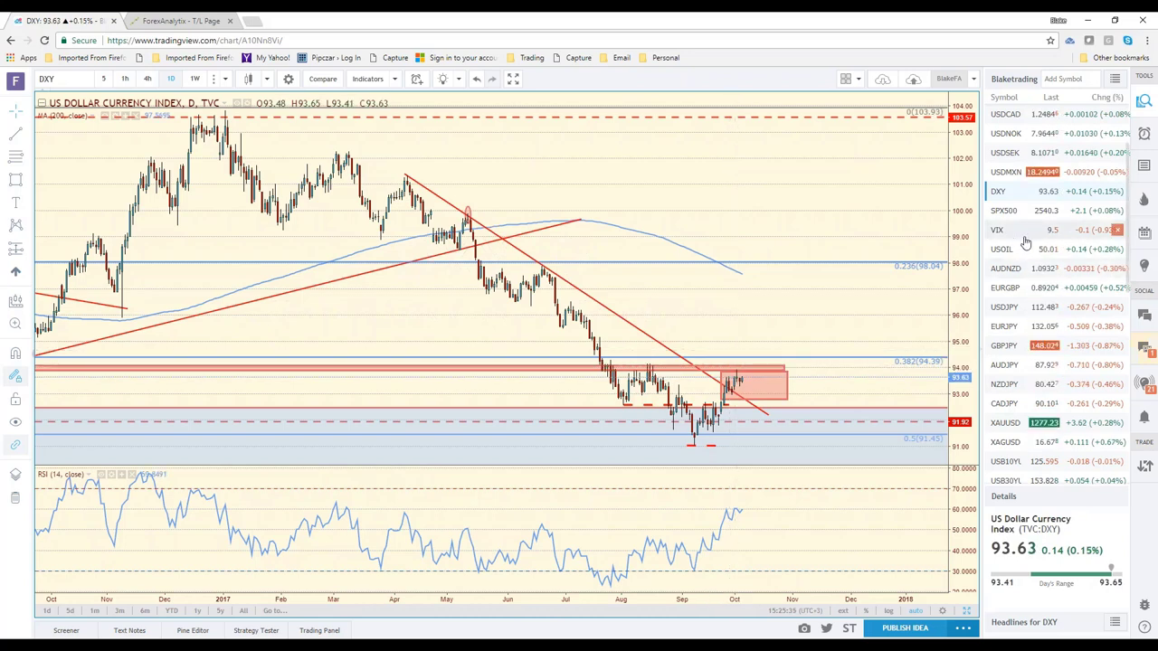
- Load the GBPUSD chart on 4-hour bars
{"action": "scroll", "coordinate": [1020, 114], "scroll_direction": "up", "scroll_amount": 3}
{"action": "left_click", "coordinate": [1021, 133]}
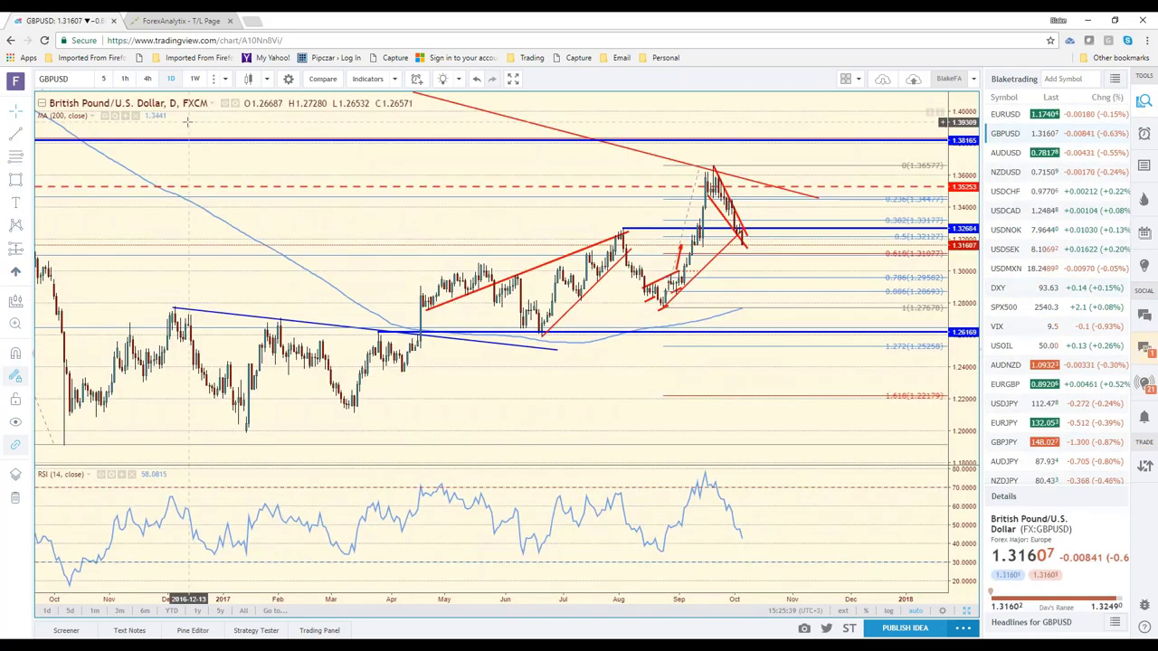
{"action": "left_click", "coordinate": [146, 79]}
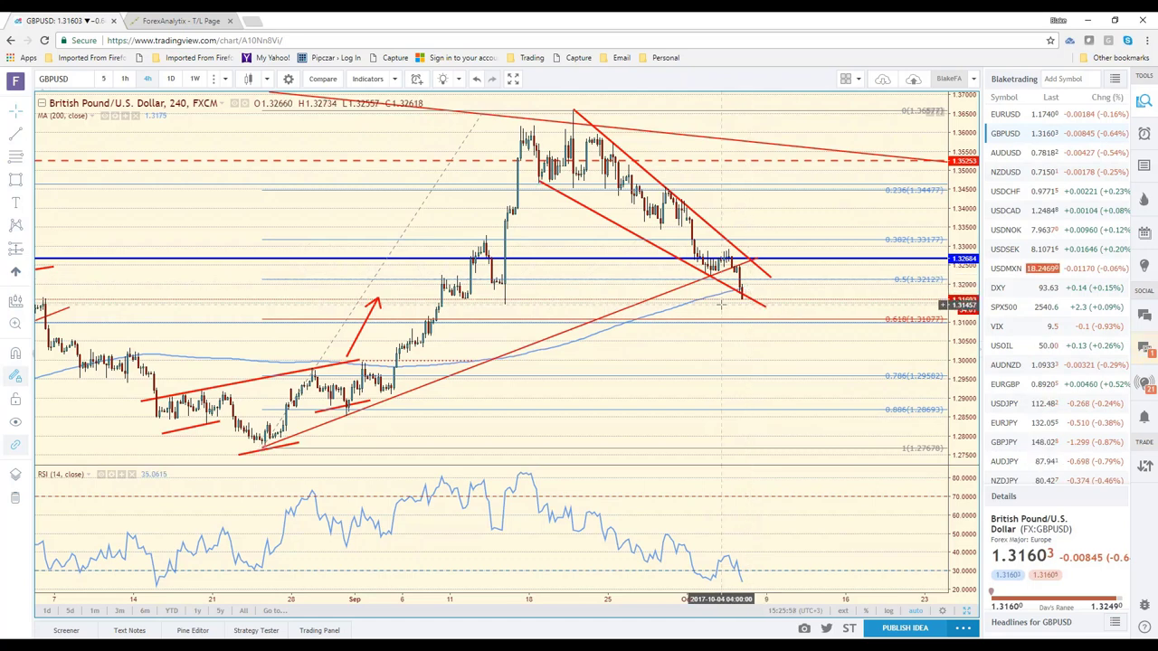
- Draw a rectangle zone just above GBPUSD's 0.618 level, then load the EURUSD chart
{"action": "left_click", "coordinate": [16, 179]}
{"action": "mouse_move", "coordinate": [505, 301]}
{"action": "left_mouse_down"}
{"action": "mouse_move", "coordinate": [542, 313]}
{"action": "mouse_move", "coordinate": [831, 319]}
{"action": "left_mouse_up"}
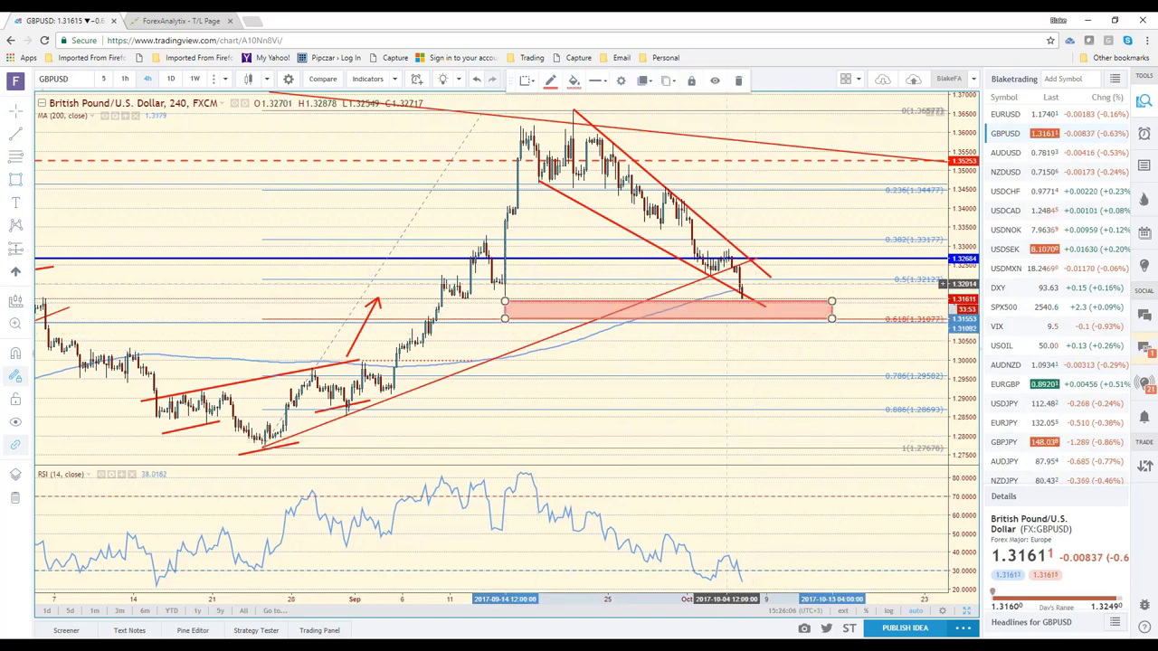
{"action": "left_click", "coordinate": [1006, 116]}
{"action": "scroll", "coordinate": [837, 389], "scroll_direction": "down", "scroll_amount": 3}
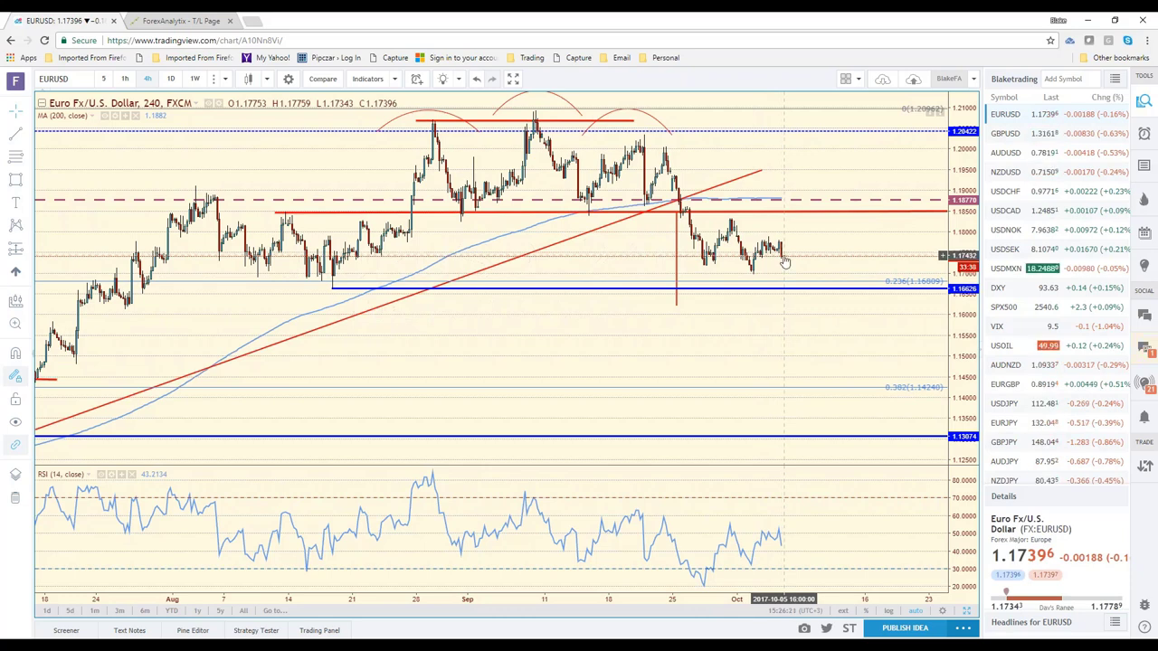
- Step through the AUDUSD, NZDUSD and USDCHF charts in the watchlist
{"action": "left_click", "coordinate": [1006, 154]}
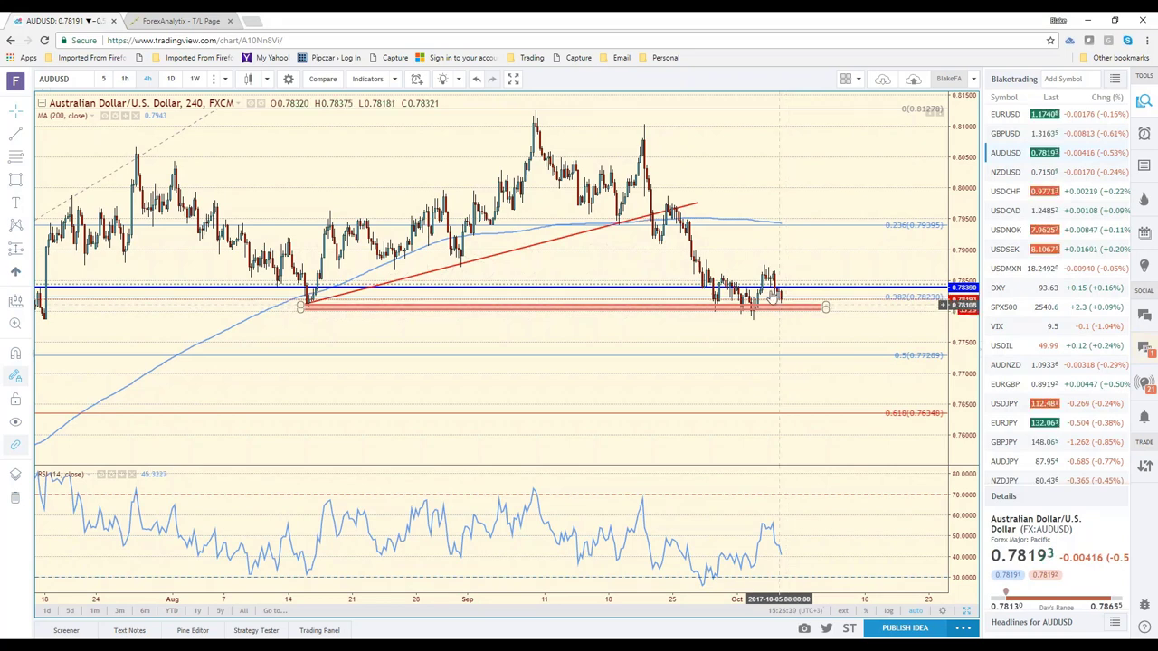
{"action": "left_click", "coordinate": [1022, 171]}
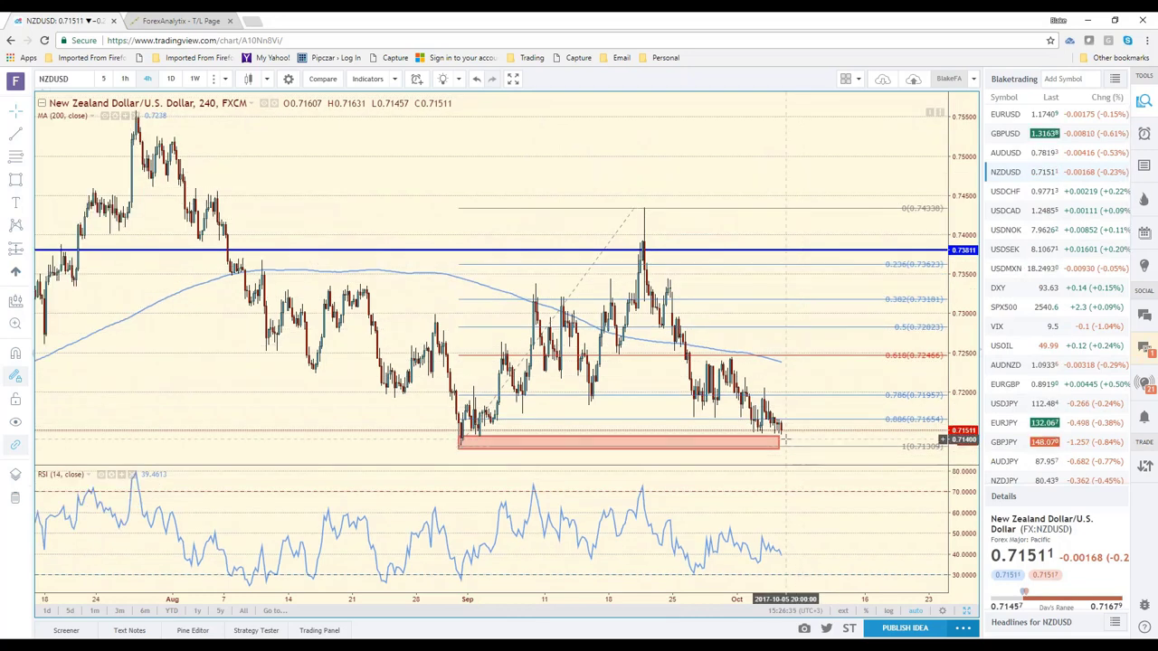
{"action": "left_click", "coordinate": [993, 192]}
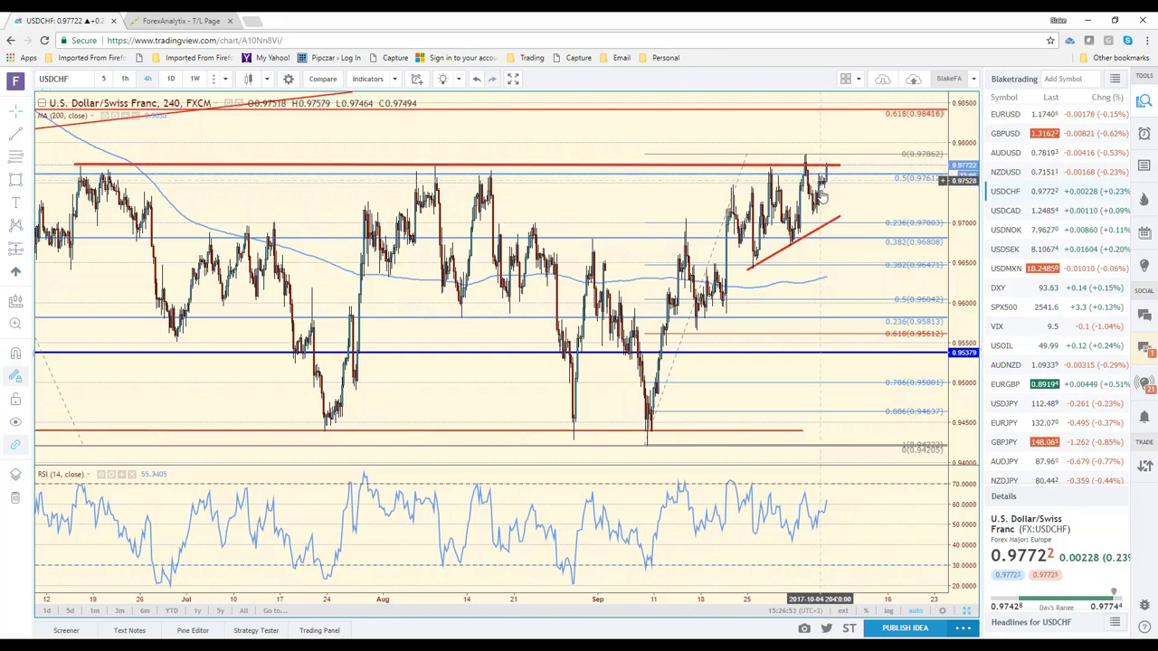
- Load the USDCAD chart and zoom to its long-term trendlines and Fibonacci extensions
{"action": "left_click", "coordinate": [1005, 210]}
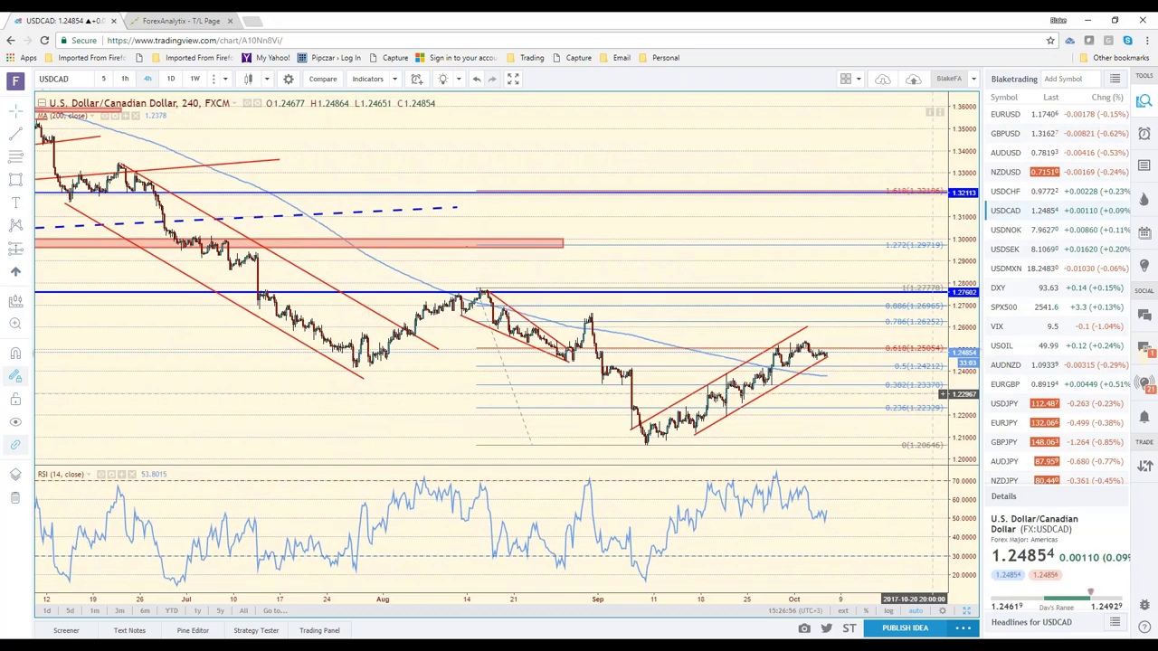
{"action": "scroll", "coordinate": [795, 507], "scroll_direction": "up", "scroll_amount": 2}
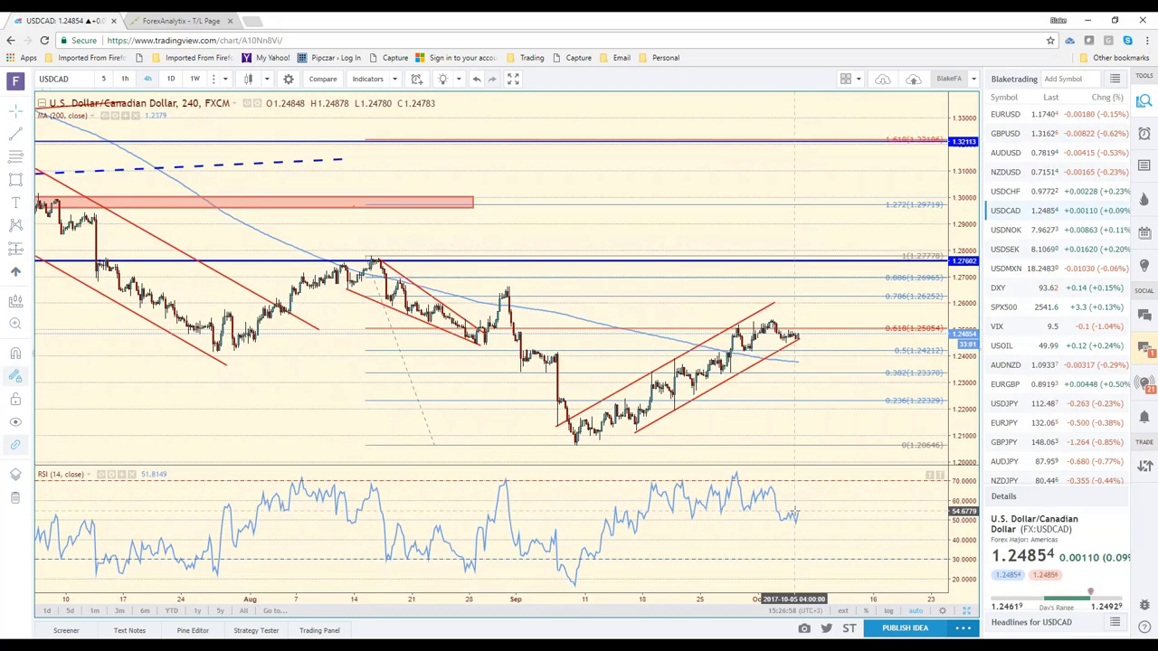
{"action": "scroll", "coordinate": [793, 505], "scroll_direction": "up", "scroll_amount": 2}
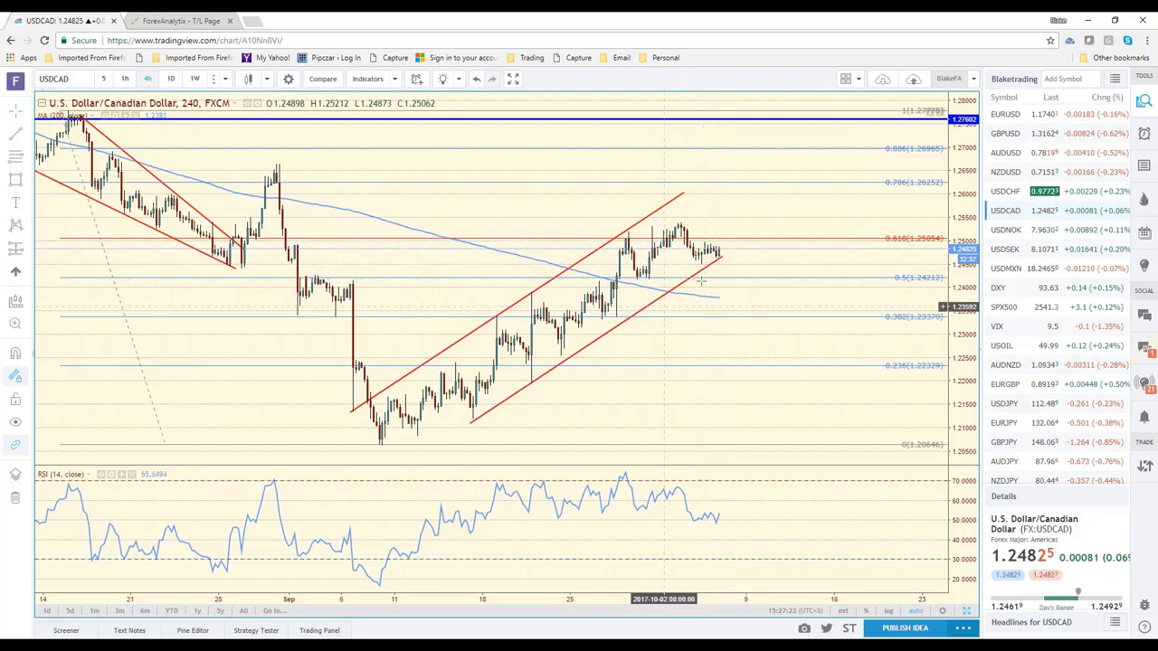
{"action": "scroll", "coordinate": [712, 272], "scroll_direction": "down", "scroll_amount": 2}
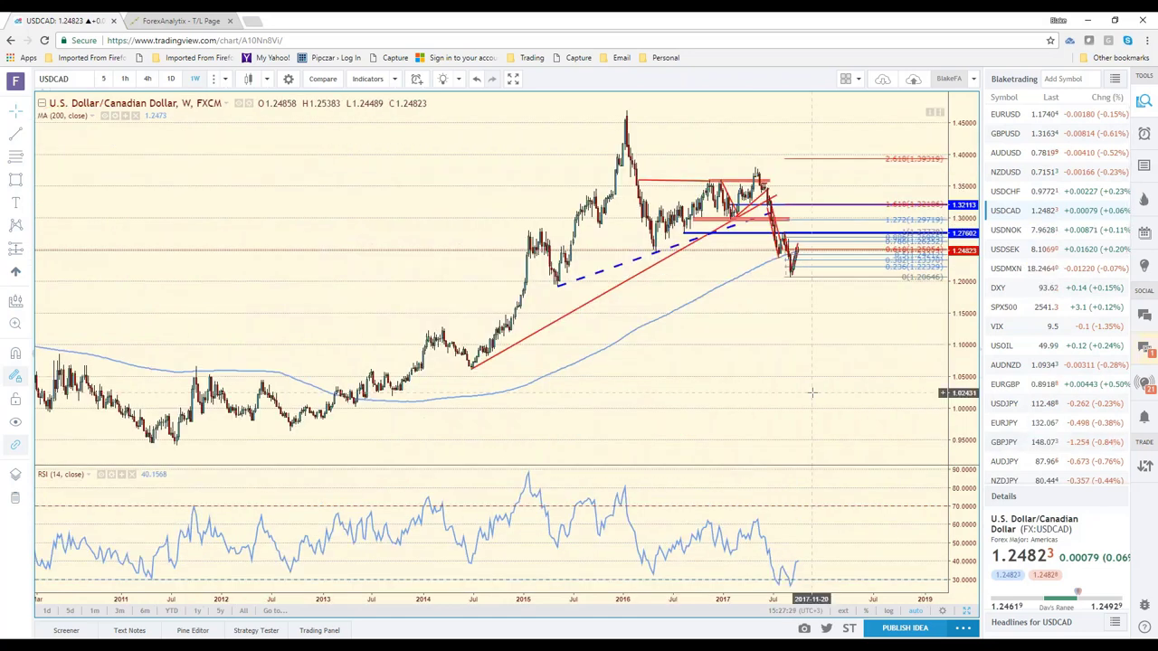
{"action": "scroll", "coordinate": [810, 392], "scroll_direction": "up", "scroll_amount": 2}
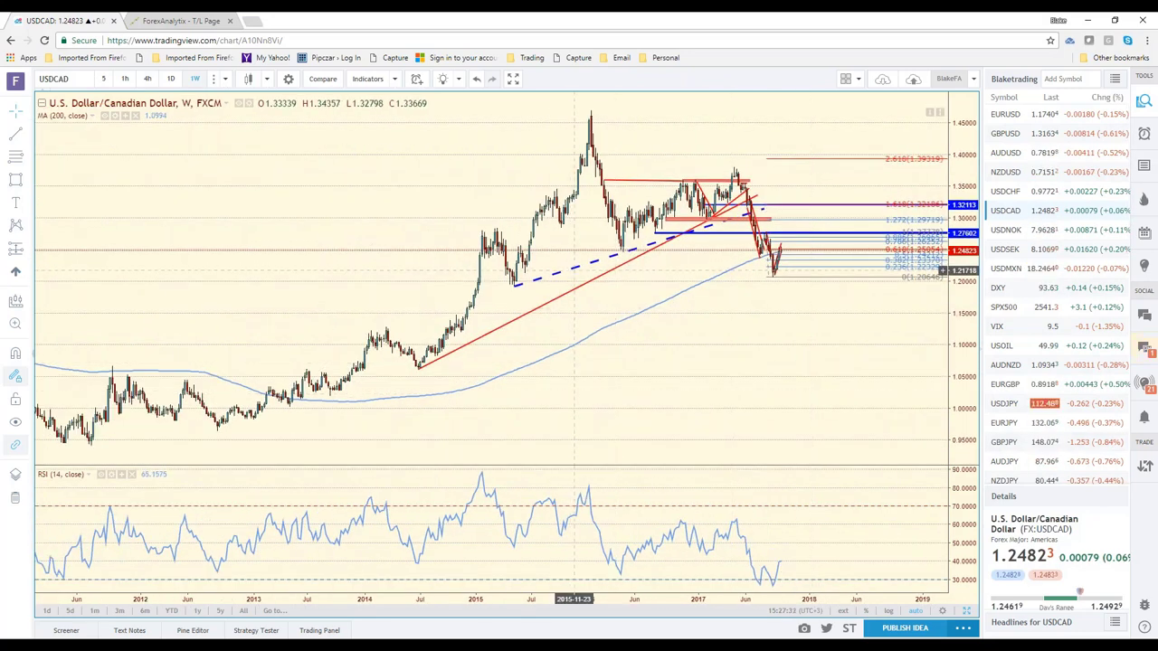
- Anchor the blue dashed trendline on the 2012 and 2014 lows, extending it past current price
{"action": "mouse_move", "coordinate": [576, 267]}
{"action": "left_mouse_down"}
{"action": "mouse_move", "coordinate": [588, 290]}
{"action": "mouse_move", "coordinate": [271, 447]}
{"action": "mouse_move", "coordinate": [291, 413]}
{"action": "mouse_move", "coordinate": [277, 416]}
{"action": "left_mouse_up"}
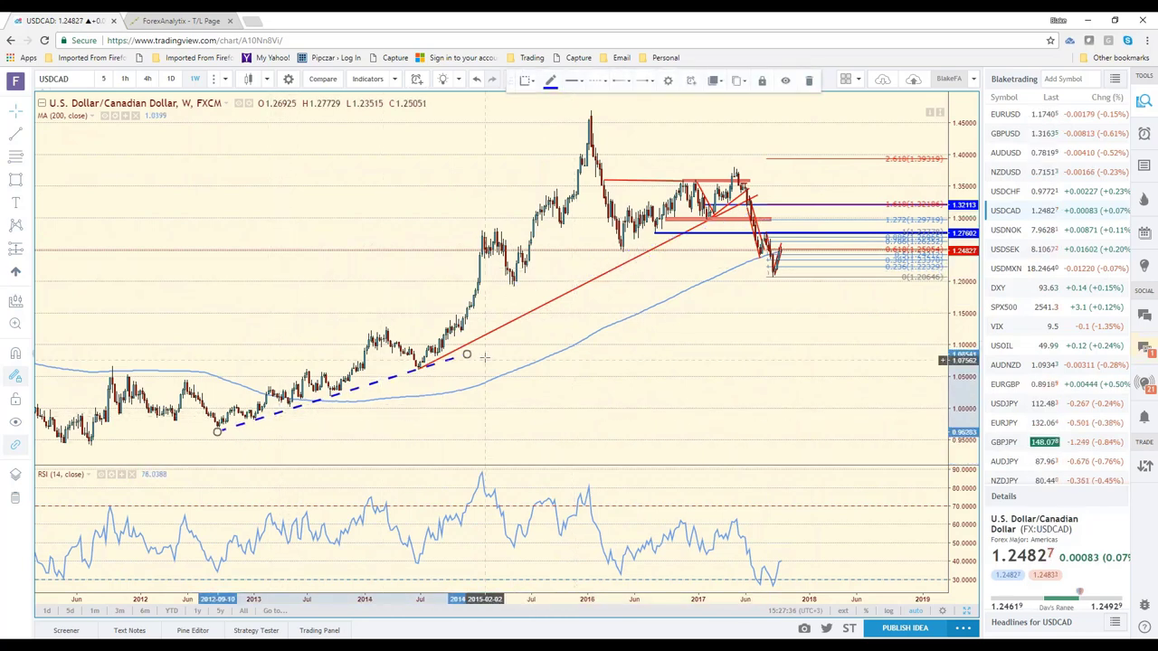
{"action": "left_click_drag", "start_coordinate": [468, 355], "coordinate": [811, 240]}
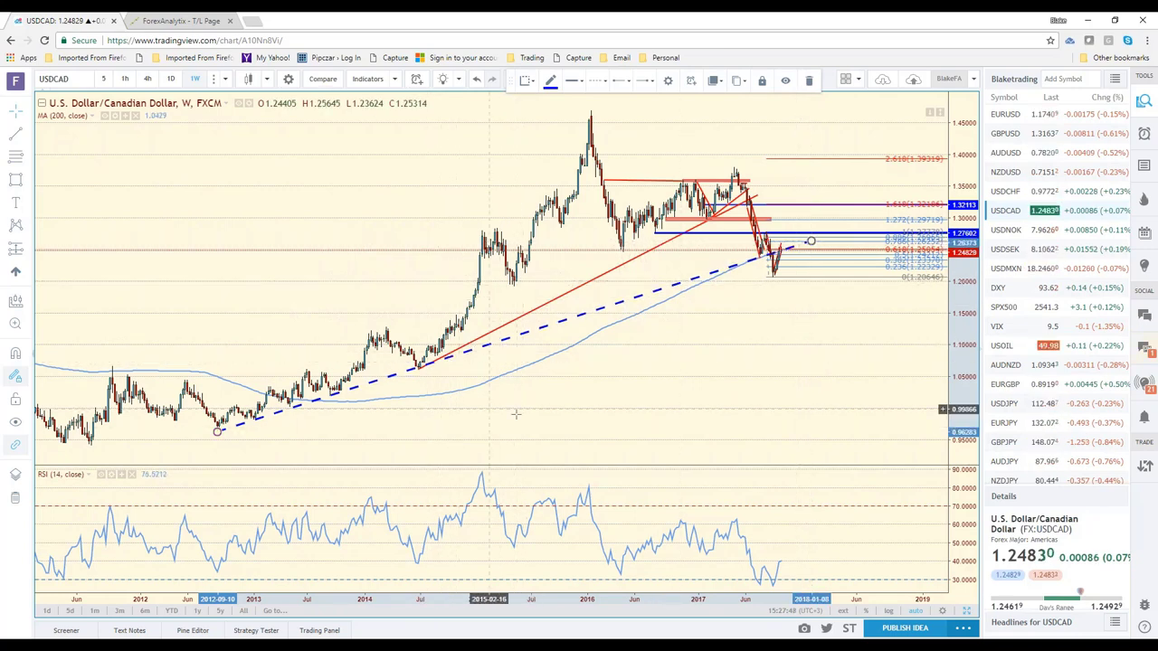
{"action": "scroll", "coordinate": [470, 422], "scroll_direction": "down", "scroll_amount": 3}
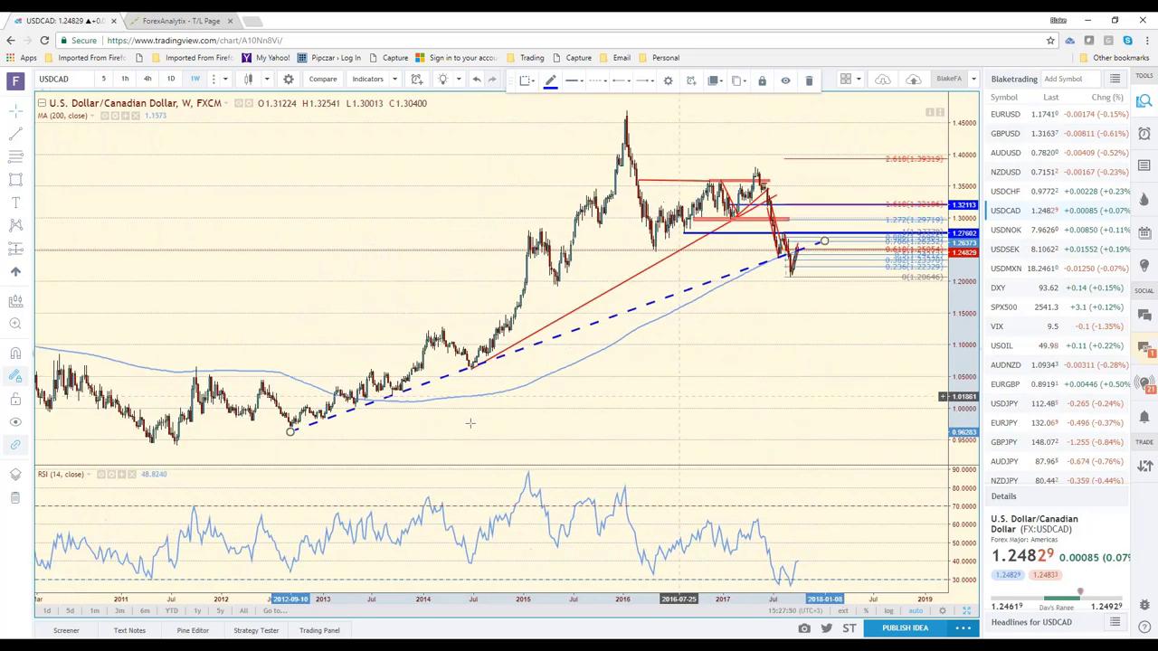
{"action": "scroll", "coordinate": [469, 422], "scroll_direction": "up", "scroll_amount": 5}
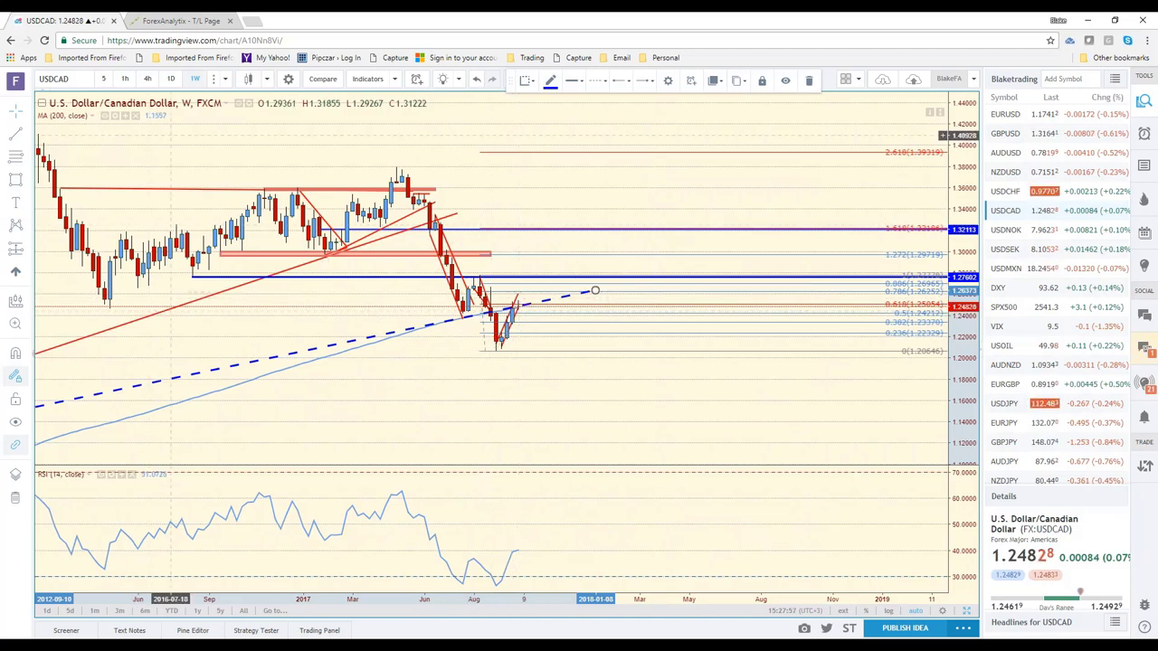
- Switch the USD/CAD chart to daily bars
{"action": "left_click", "coordinate": [171, 79]}
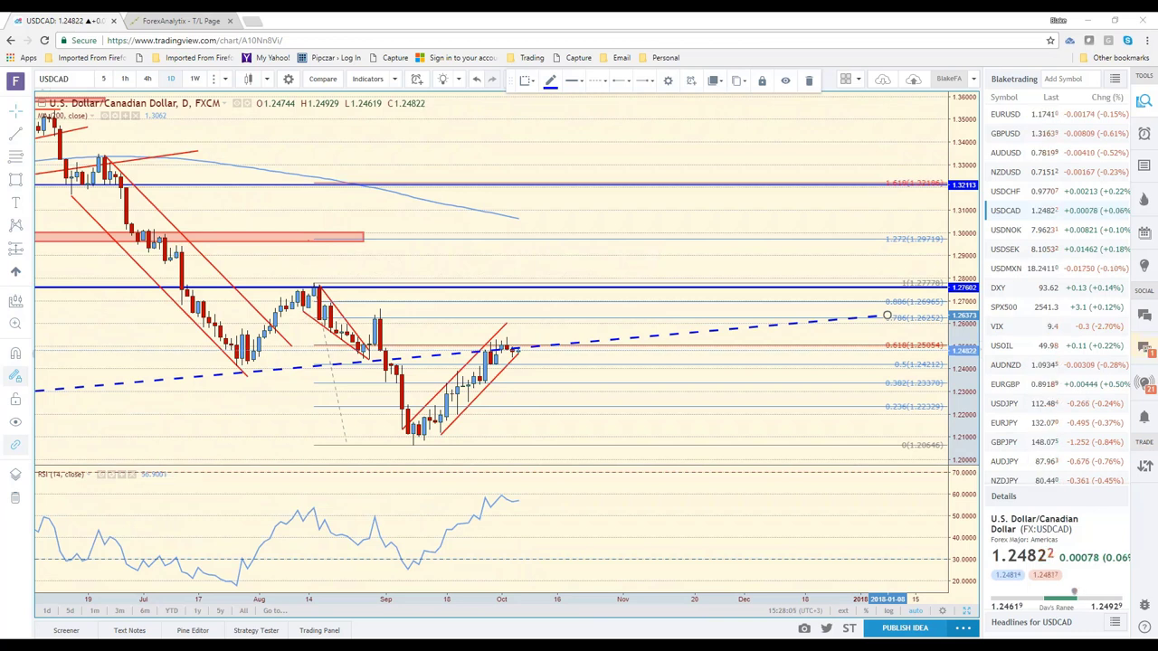
{"action": "scroll", "coordinate": [757, 434], "scroll_direction": "up", "scroll_amount": 2}
{"action": "scroll", "coordinate": [762, 443], "scroll_direction": "down", "scroll_amount": 2}
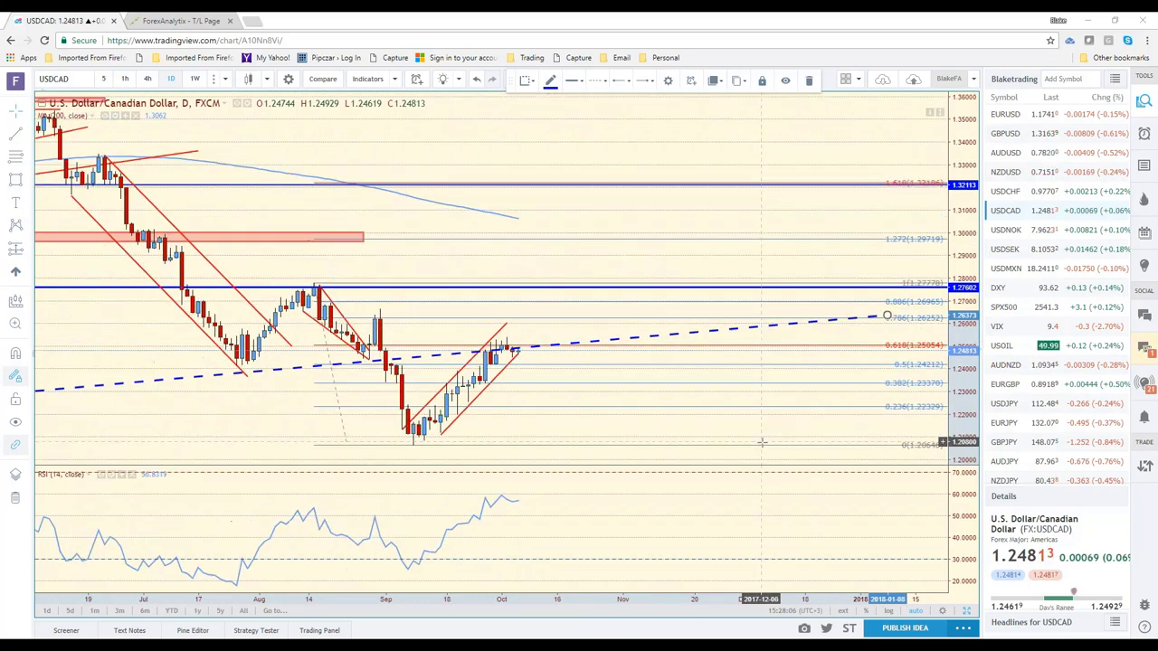
{"action": "scroll", "coordinate": [761, 442], "scroll_direction": "down", "scroll_amount": 3}
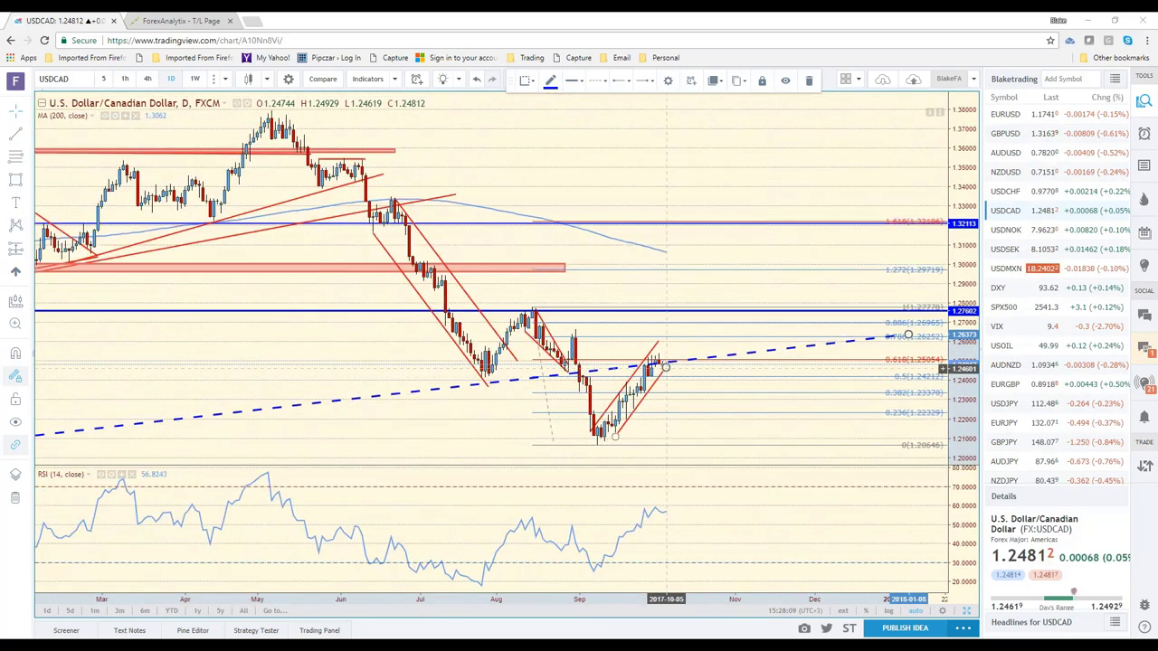
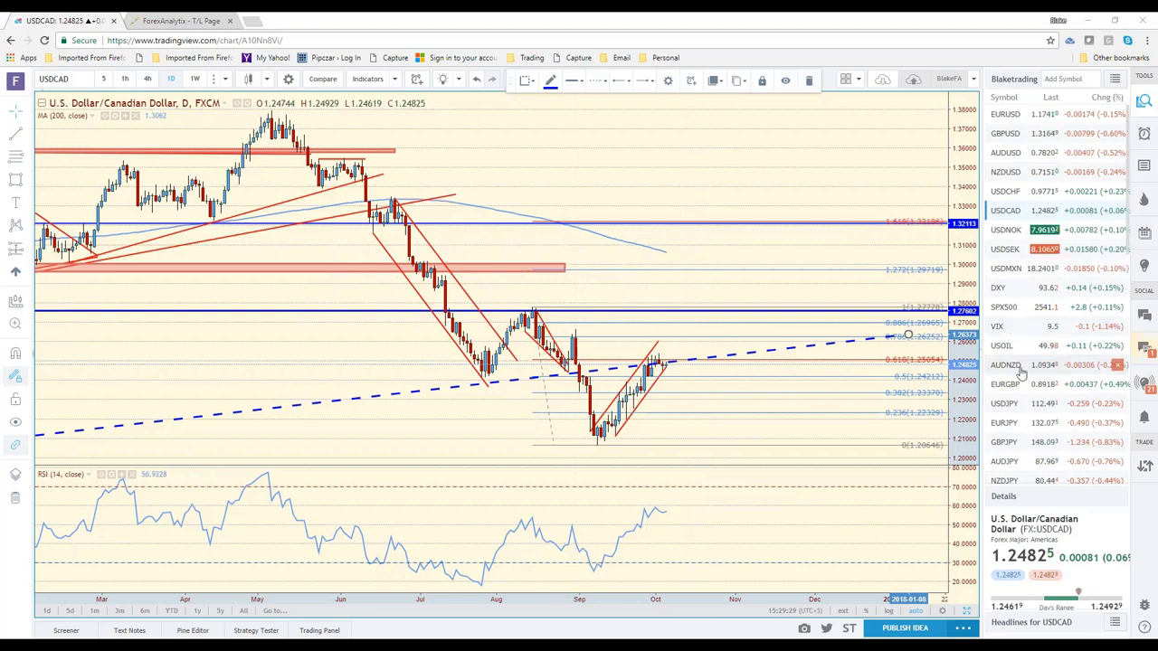
- Load the USDJPY chart and set it to the 5-minute timeframe
{"action": "left_click", "coordinate": [1015, 408]}
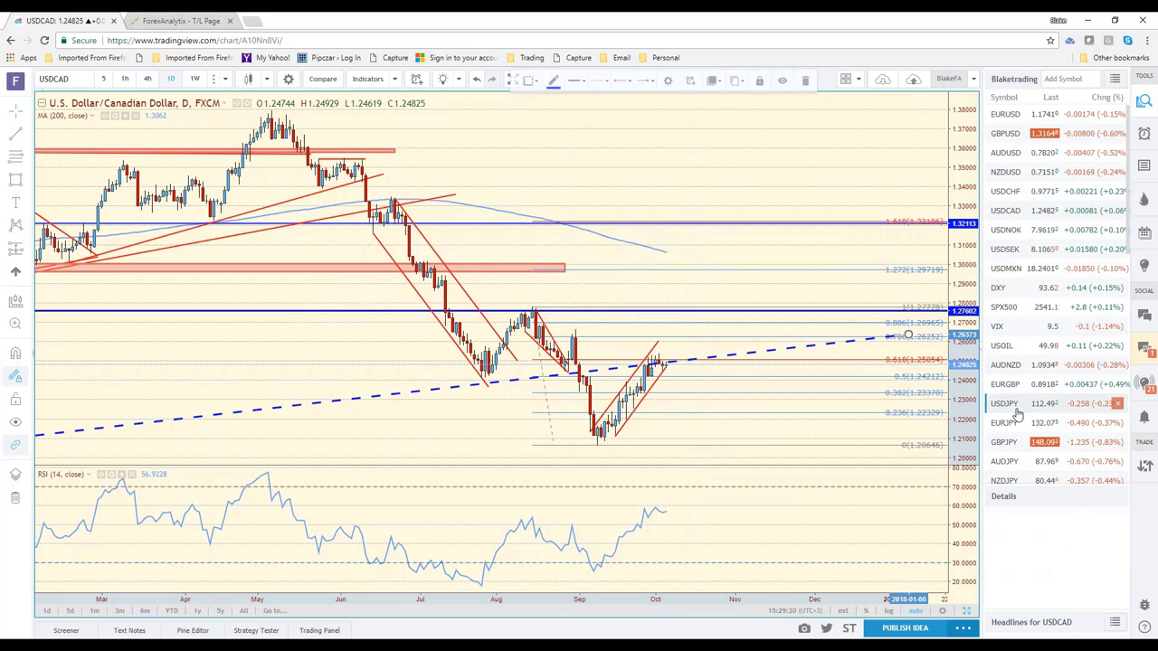
{"action": "key", "text": "5"}
{"action": "key", "text": "Return"}
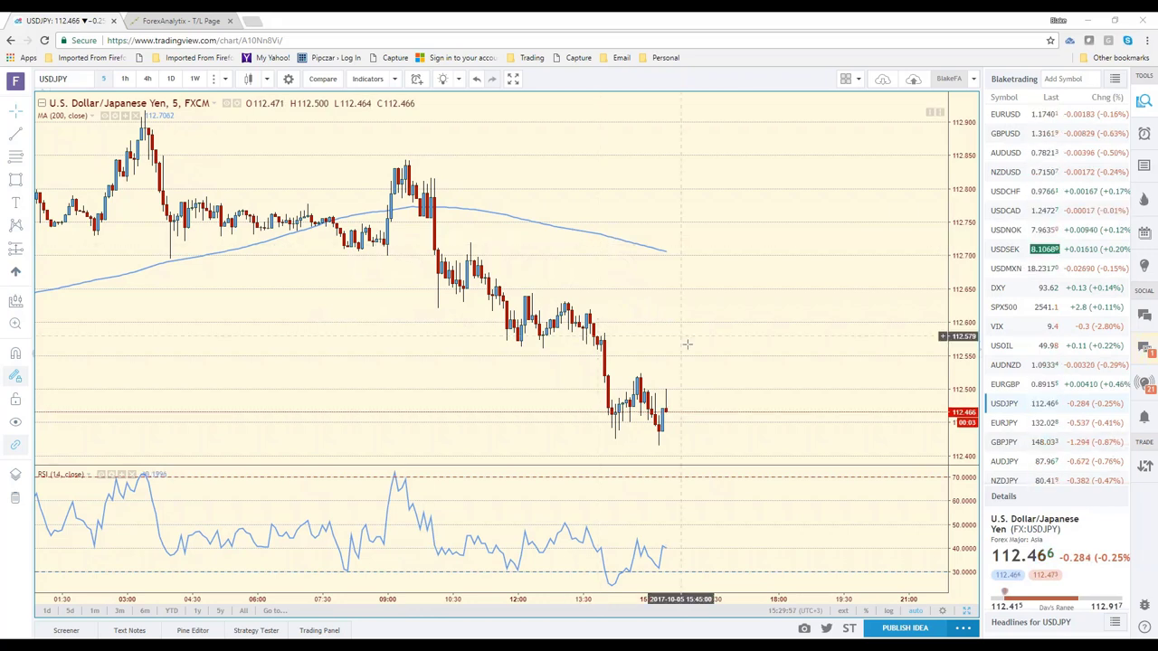
{"action": "scroll", "coordinate": [692, 437], "scroll_direction": "down", "scroll_amount": 1}
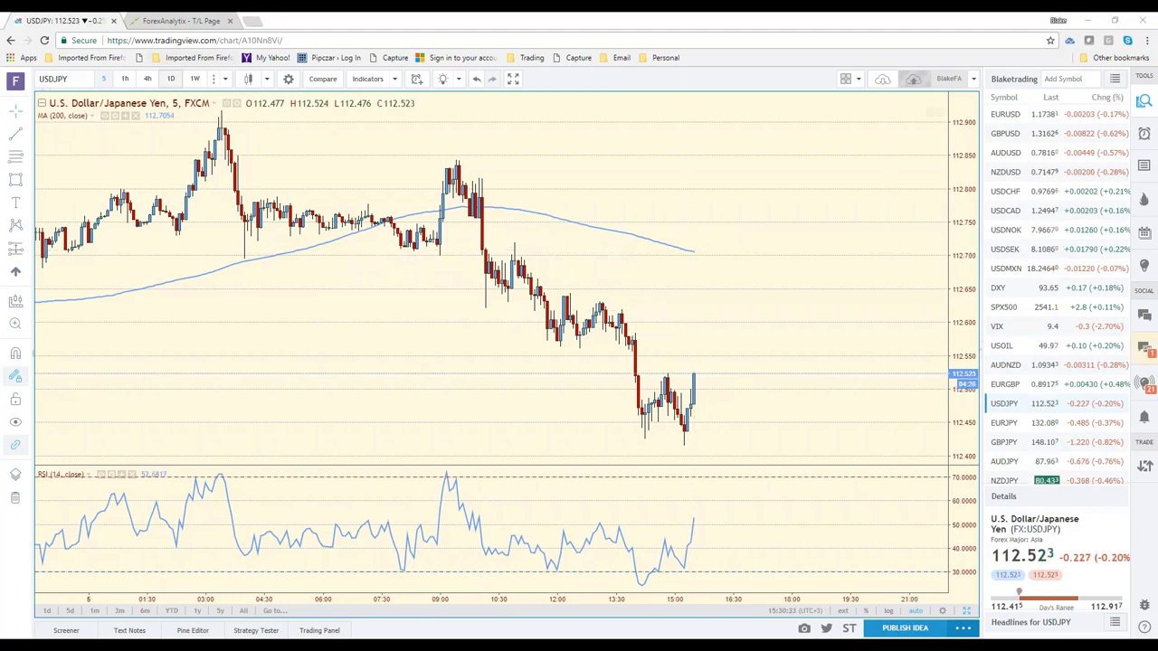
{"action": "left_click", "coordinate": [125, 78]}
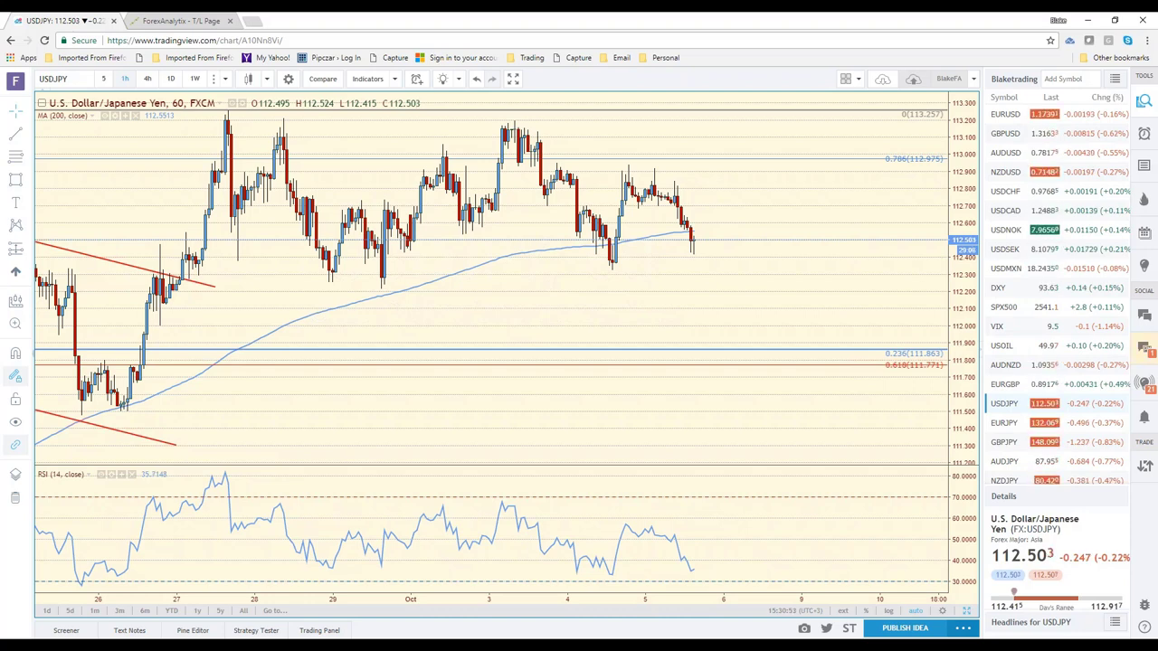
{"action": "key", "text": "5"}
{"action": "key", "text": "Return"}
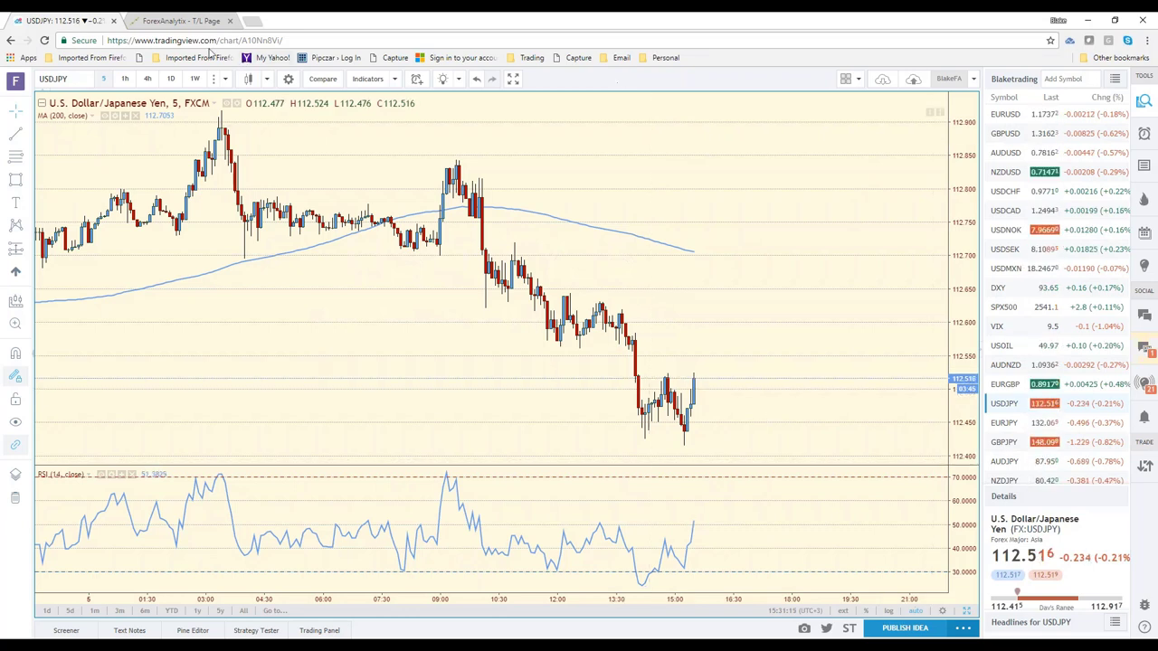
- Cycle through EURUSD, GBPUSD, AUDUSD, NZDUSD, USDCHF and EURUSD, ending on GBPUSD
{"action": "left_click", "coordinate": [1010, 118]}
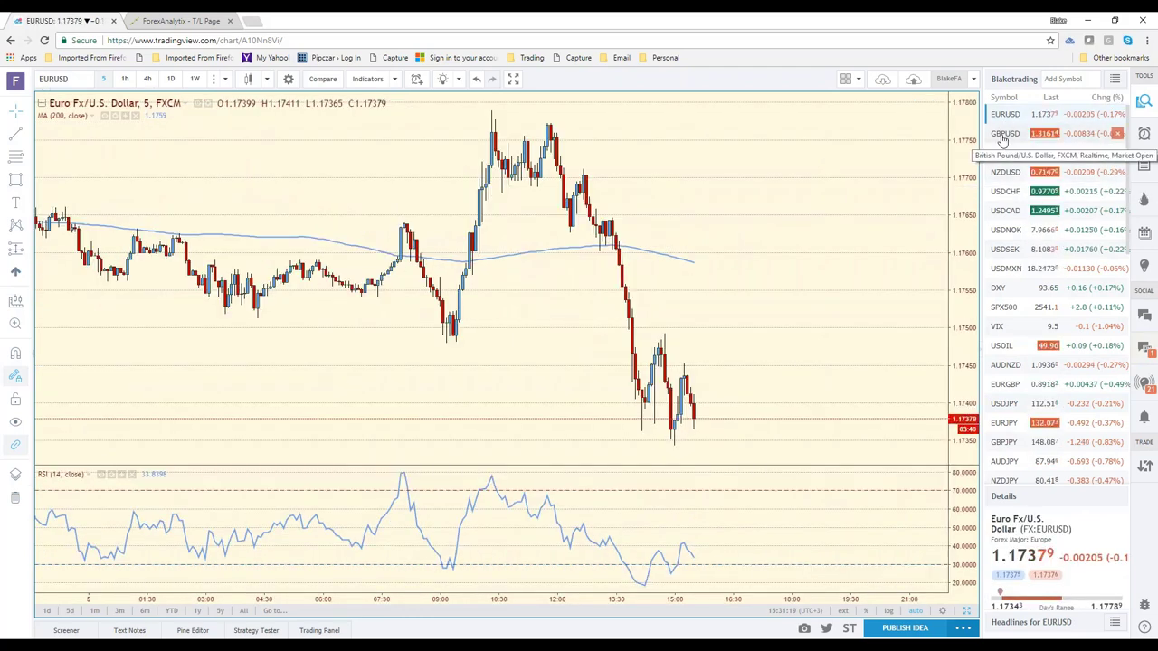
{"action": "left_click", "coordinate": [1002, 136]}
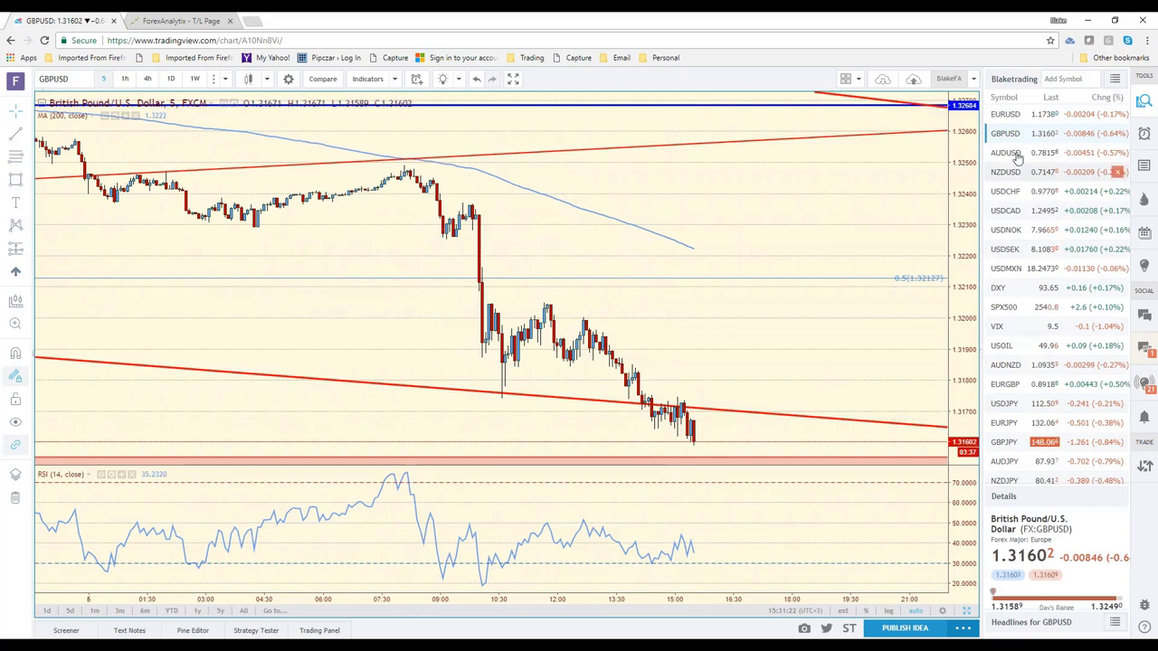
{"action": "left_click", "coordinate": [1011, 153]}
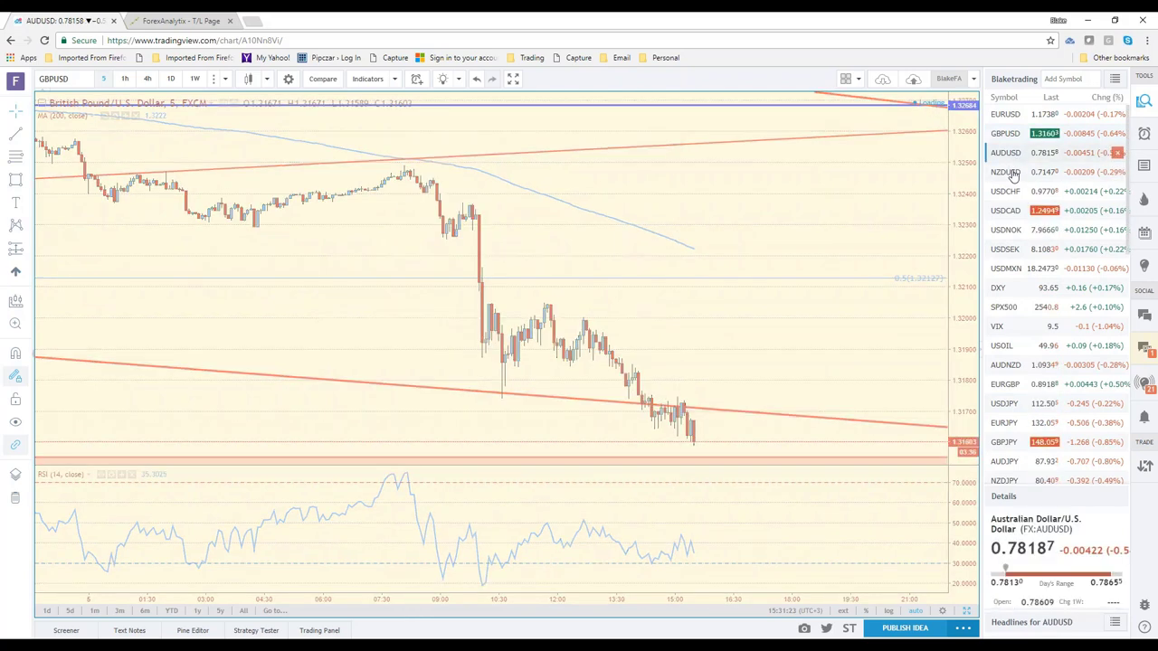
{"action": "left_click", "coordinate": [1011, 172]}
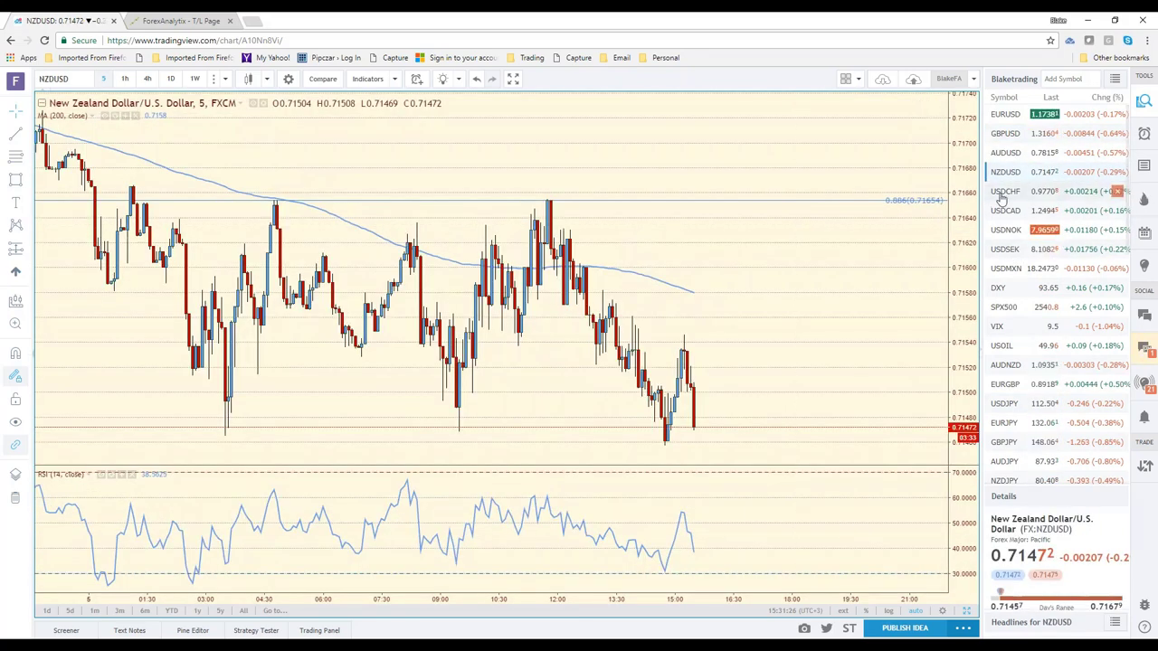
{"action": "left_click", "coordinate": [1004, 193]}
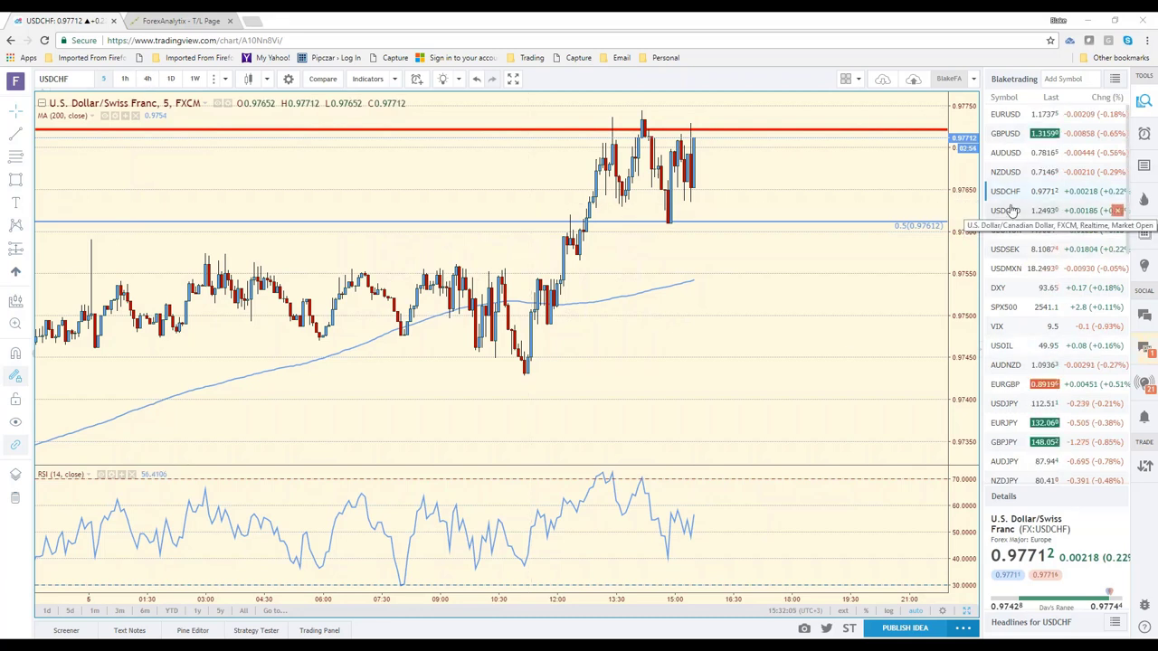
{"action": "left_click", "coordinate": [1004, 114]}
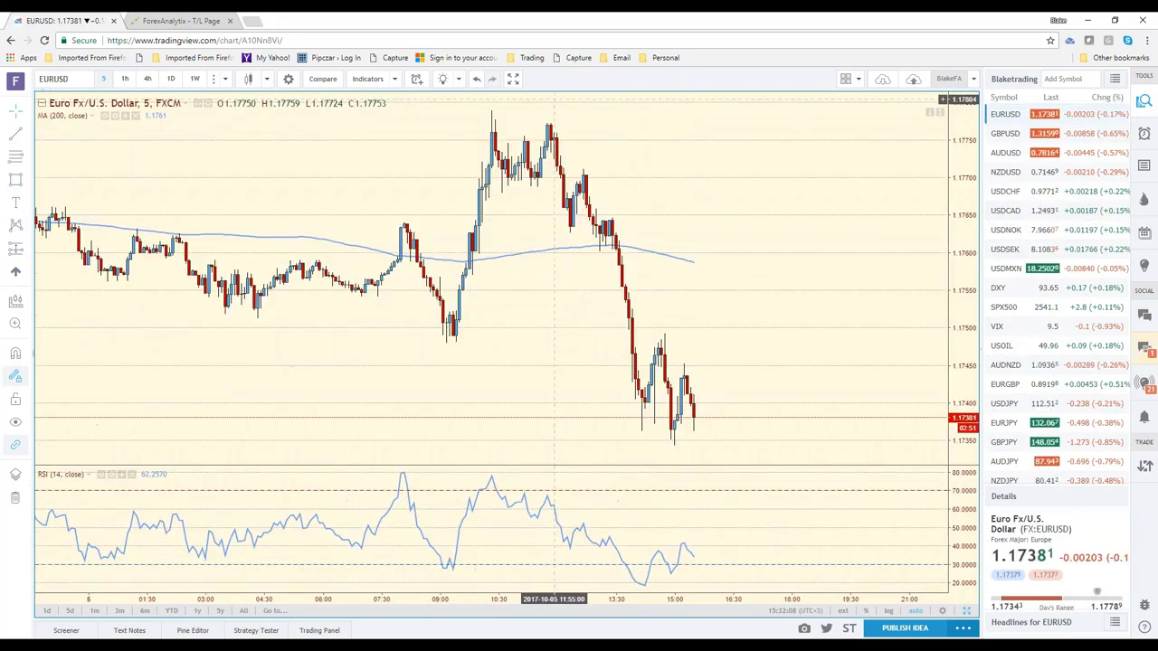
{"action": "left_click", "coordinate": [1018, 141]}
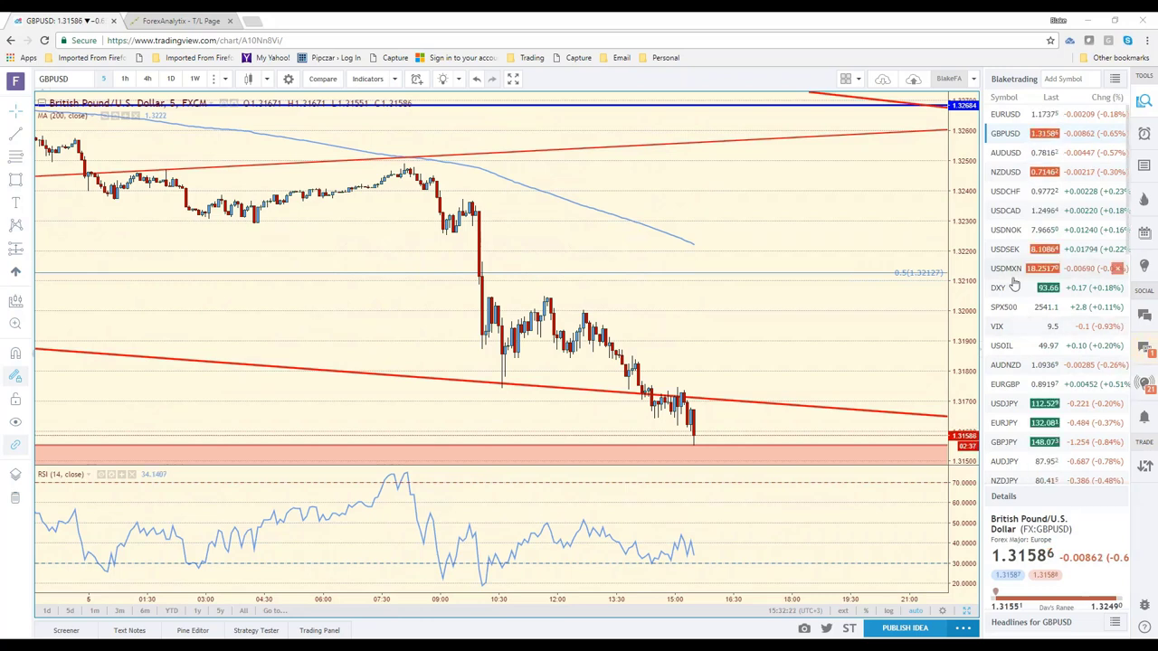
- Load DXY, set the 4-hour interval, then switch to the SPX500 chart
{"action": "left_click", "coordinate": [1013, 288]}
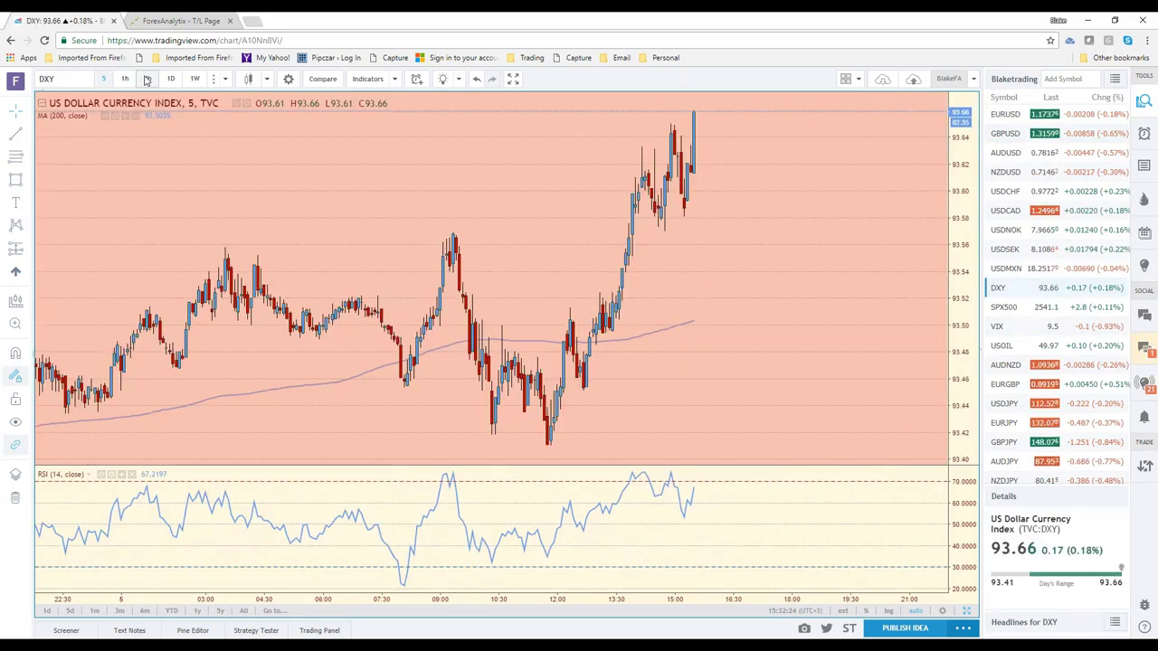
{"action": "left_click", "coordinate": [146, 80]}
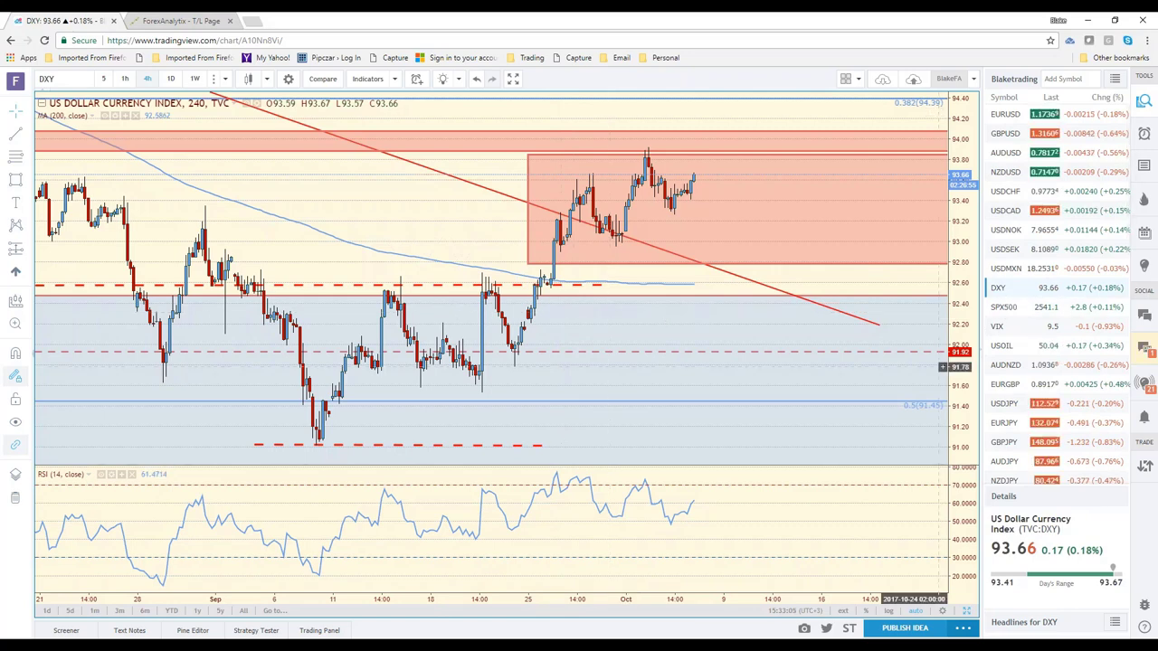
{"action": "left_click", "coordinate": [1034, 312]}
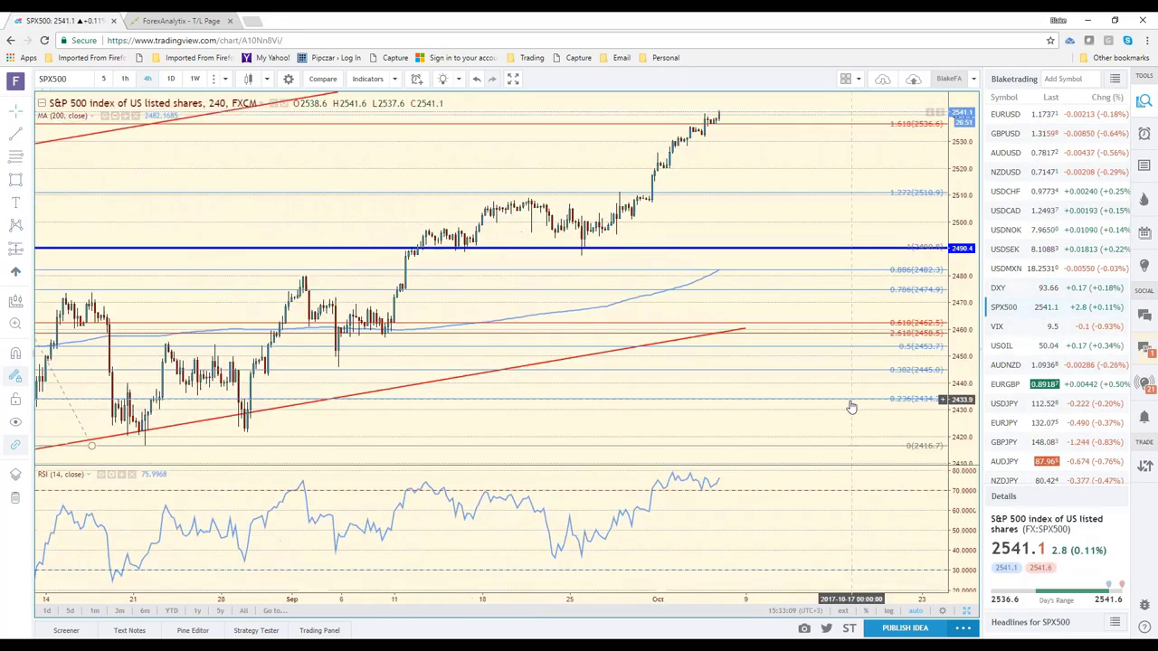
- Load the ZB1! T-Bond futures chart from further down the watchlist
{"action": "scroll", "coordinate": [850, 407], "scroll_direction": "down", "scroll_amount": 3}
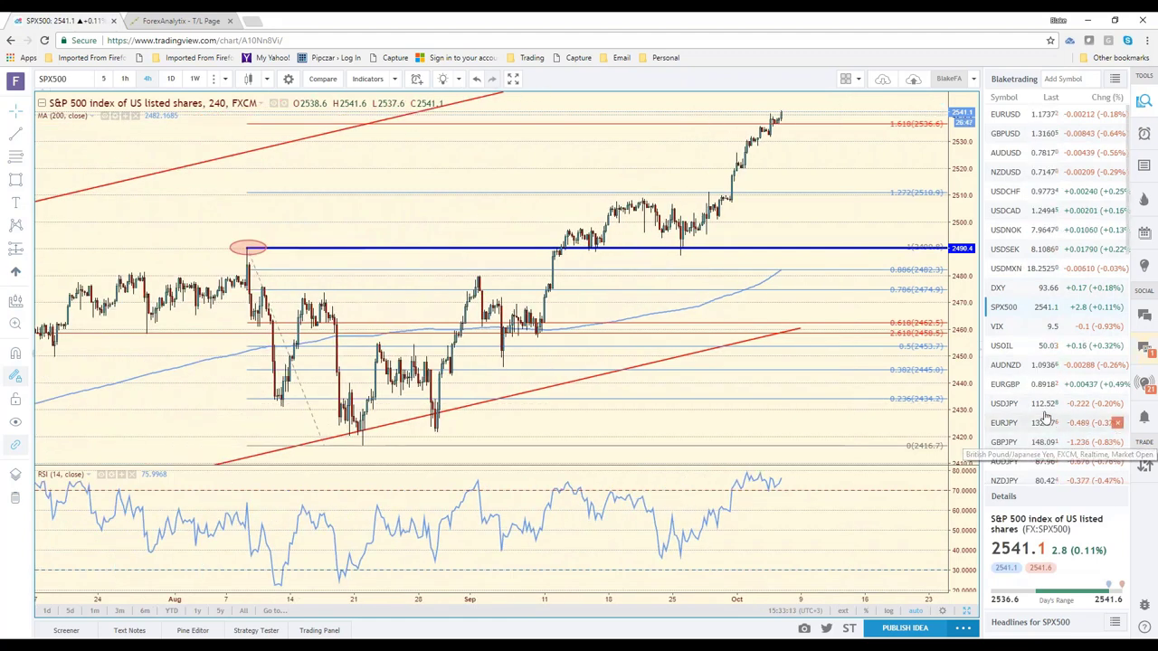
{"action": "scroll", "coordinate": [1042, 421], "scroll_direction": "down", "scroll_amount": 3}
{"action": "scroll", "coordinate": [1041, 421], "scroll_direction": "down", "scroll_amount": 2}
{"action": "scroll", "coordinate": [1037, 429], "scroll_direction": "down", "scroll_amount": 5}
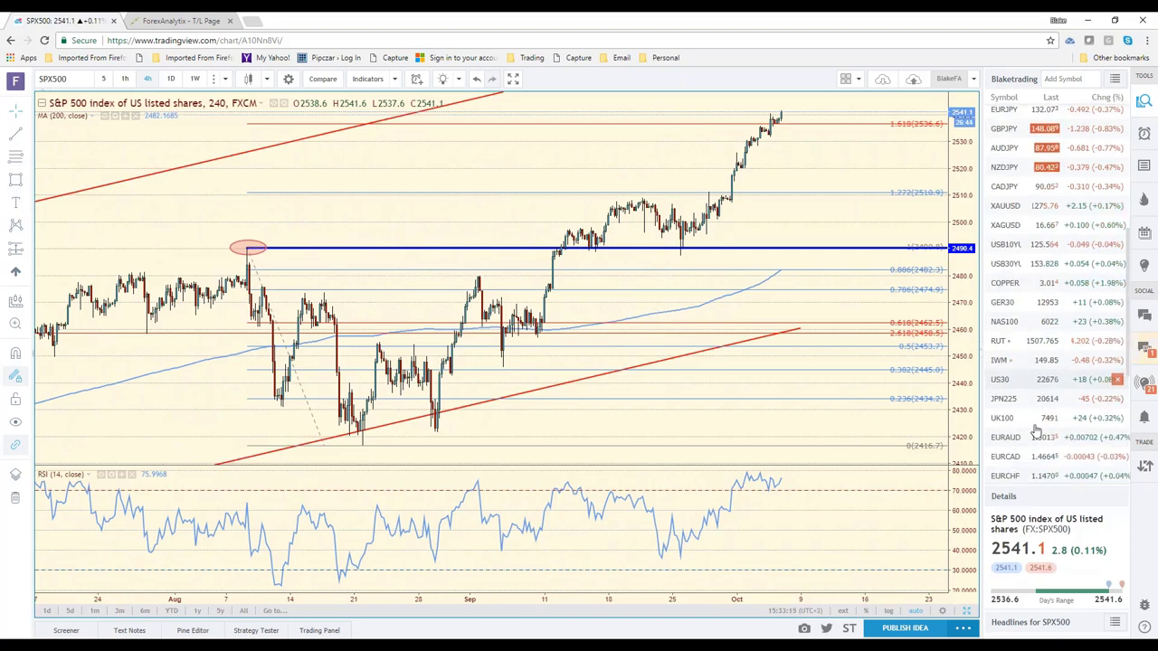
{"action": "scroll", "coordinate": [1029, 437], "scroll_direction": "down", "scroll_amount": 4}
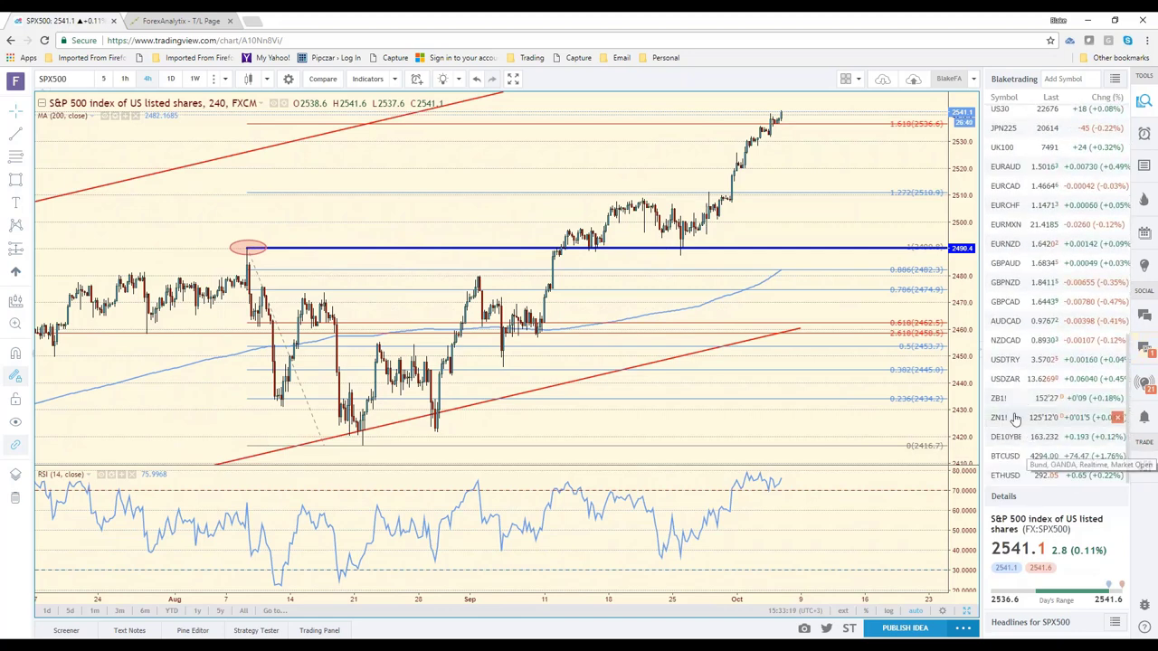
{"action": "left_click", "coordinate": [1004, 398]}
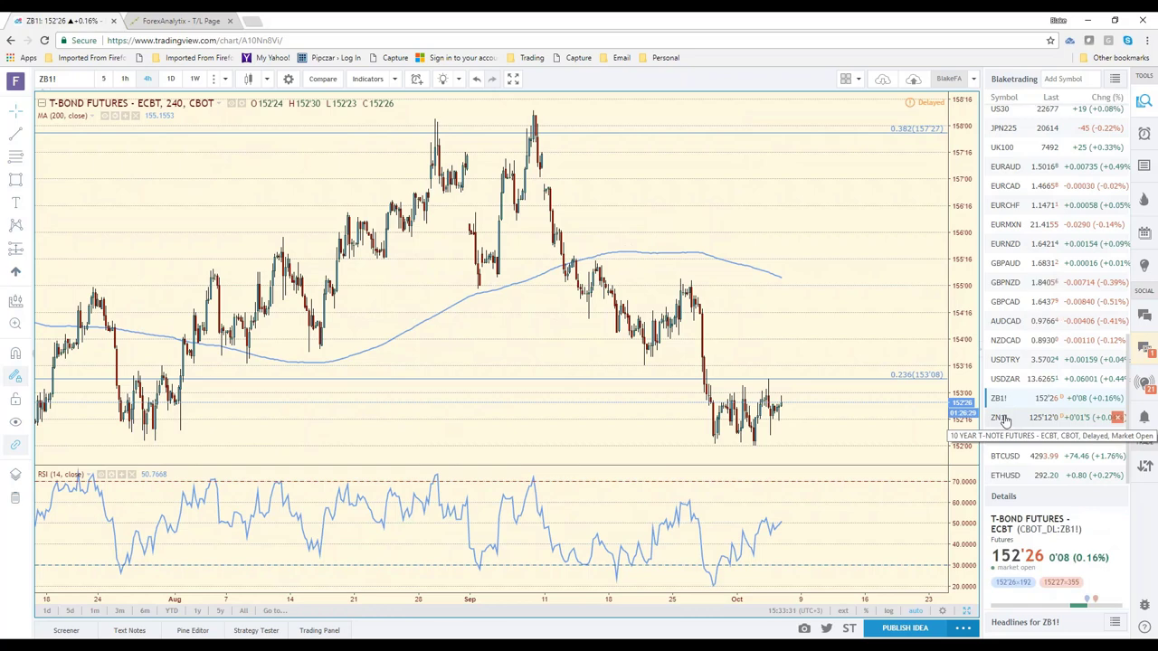
- Zoom the ZB1! chart and switch it to the daily timeframe
{"action": "scroll", "coordinate": [779, 336], "scroll_direction": "down", "scroll_amount": 1}
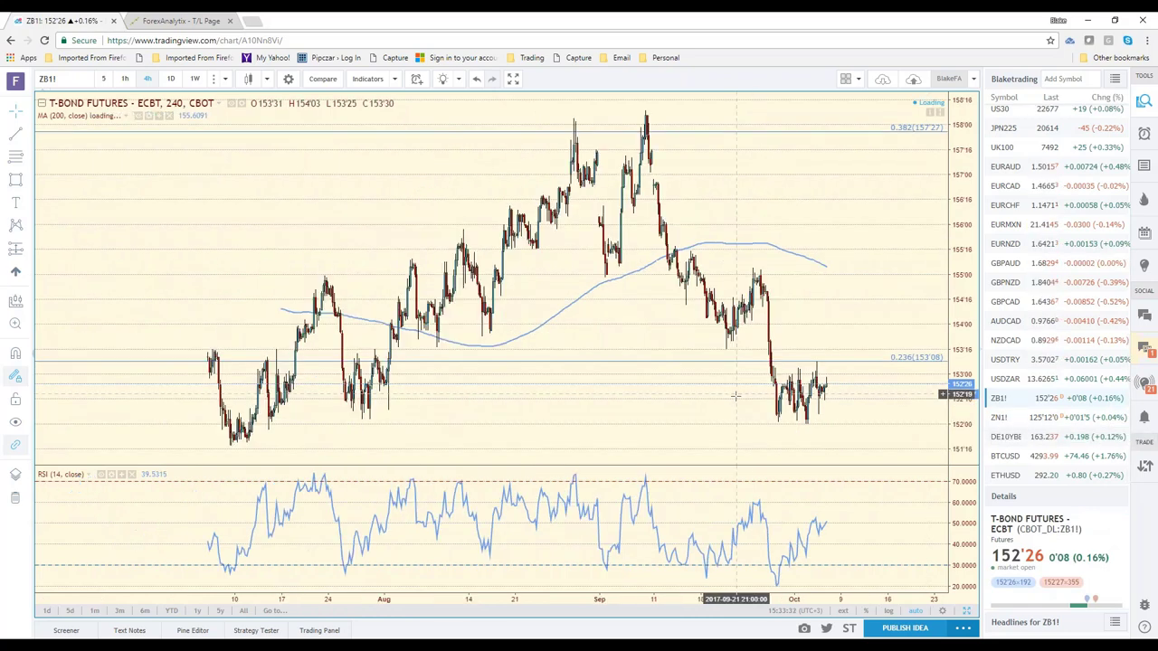
{"action": "scroll", "coordinate": [829, 437], "scroll_direction": "up", "scroll_amount": 1}
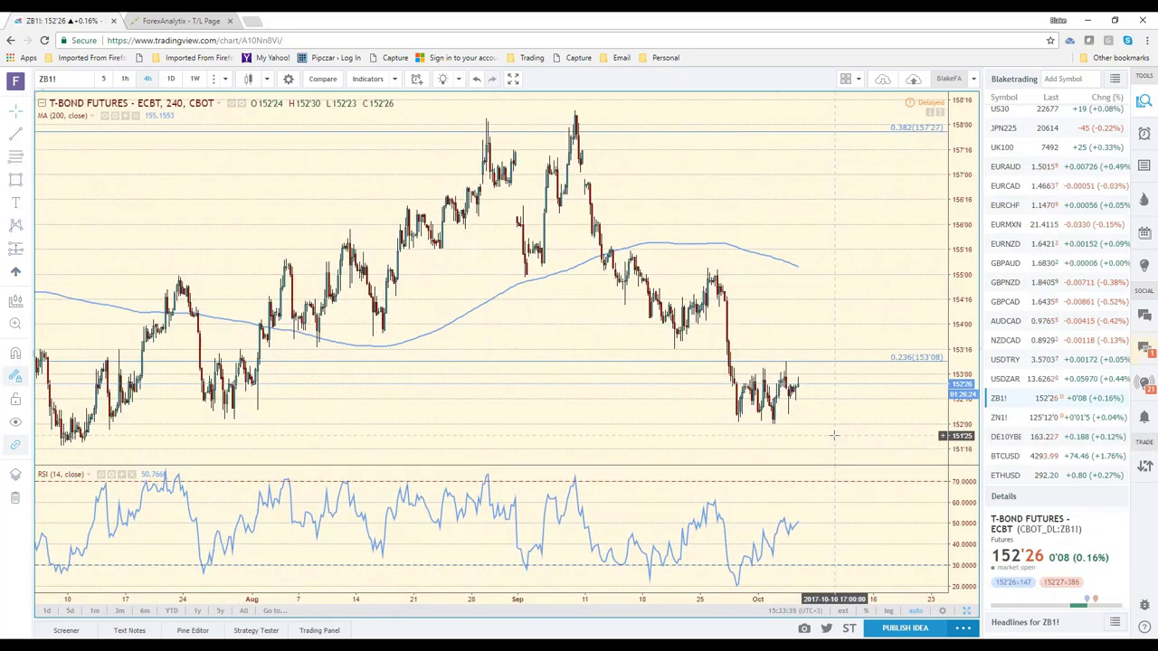
{"action": "scroll", "coordinate": [825, 436], "scroll_direction": "down", "scroll_amount": 1}
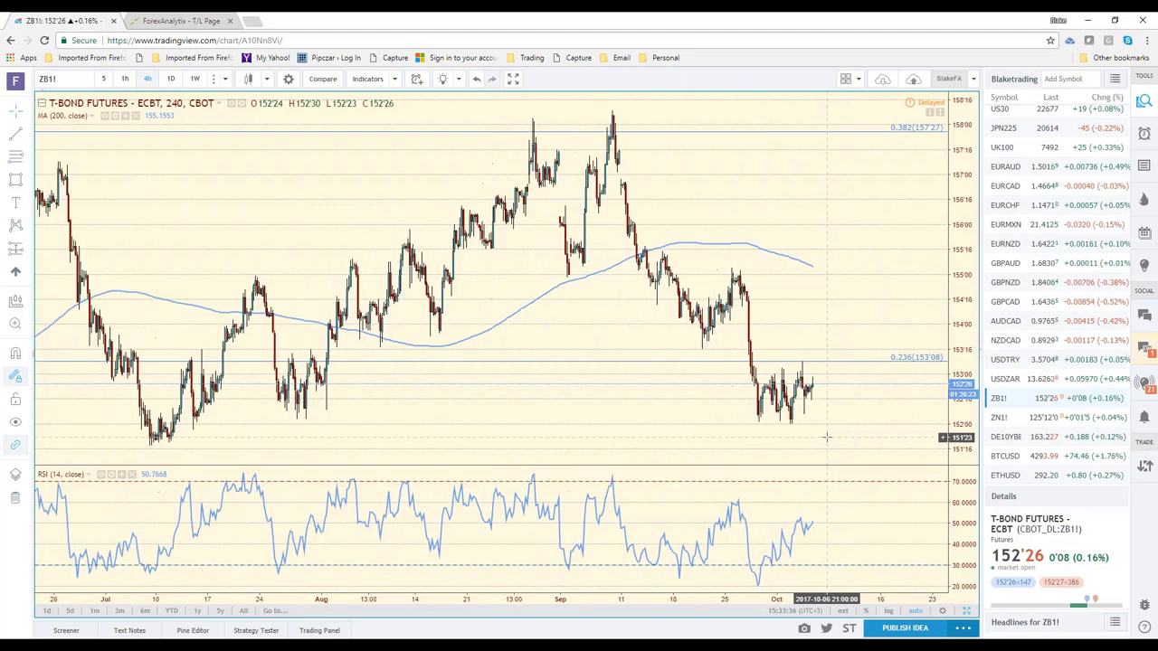
{"action": "scroll", "coordinate": [826, 437], "scroll_direction": "down", "scroll_amount": 2}
{"action": "scroll", "coordinate": [826, 436], "scroll_direction": "up", "scroll_amount": 1}
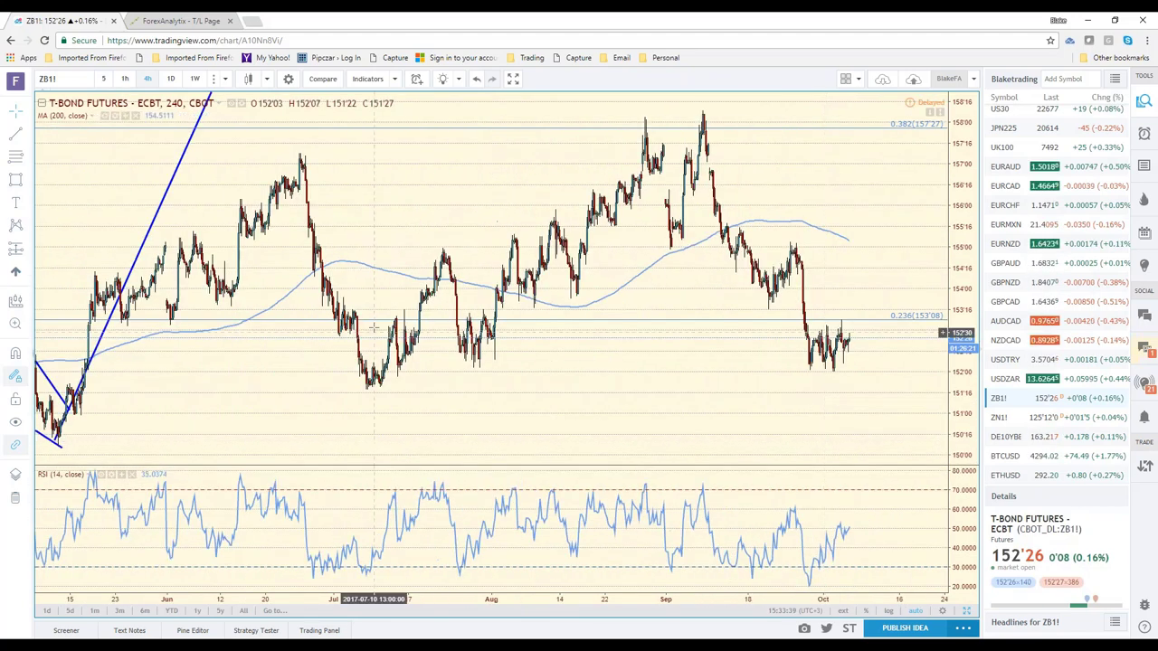
{"action": "left_click", "coordinate": [172, 79]}
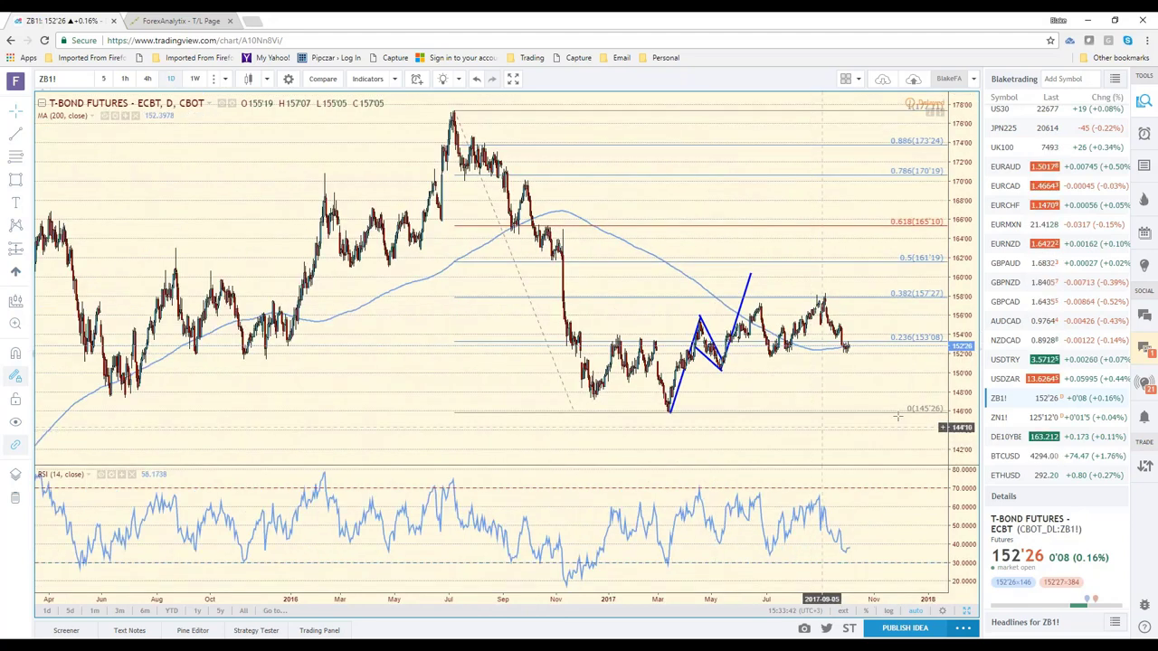
- Load the USB10YL chart from the watchlist
{"action": "scroll", "coordinate": [1062, 432], "scroll_direction": "up", "scroll_amount": 1}
{"action": "scroll", "coordinate": [1032, 242], "scroll_direction": "up", "scroll_amount": 5}
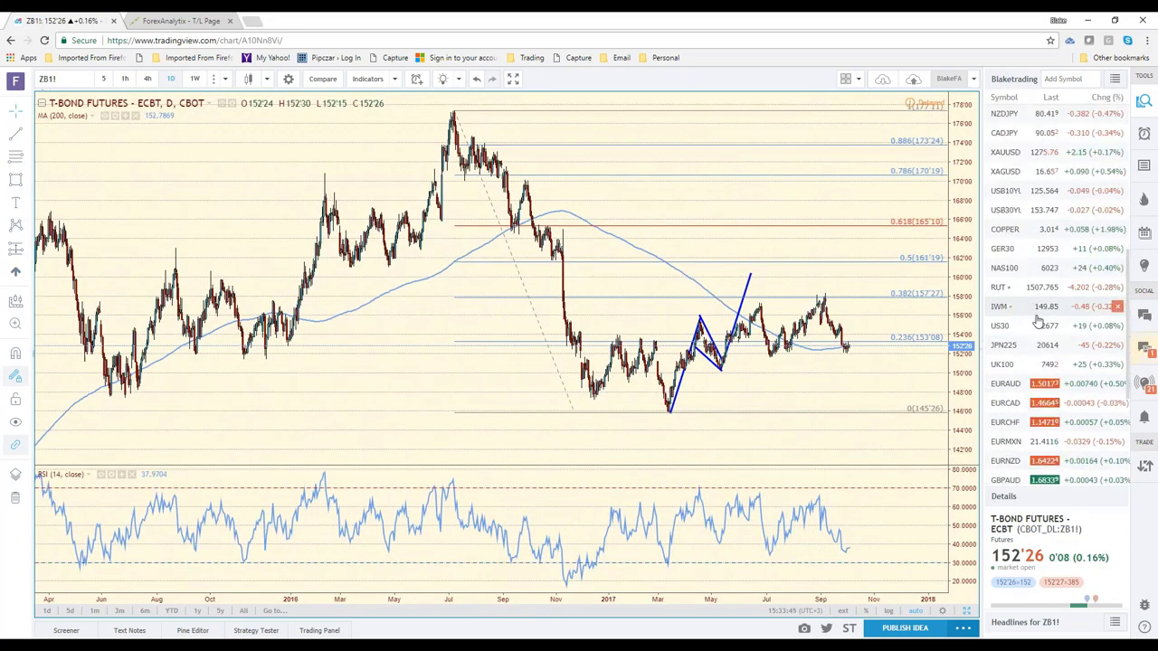
{"action": "left_click", "coordinate": [1032, 243]}
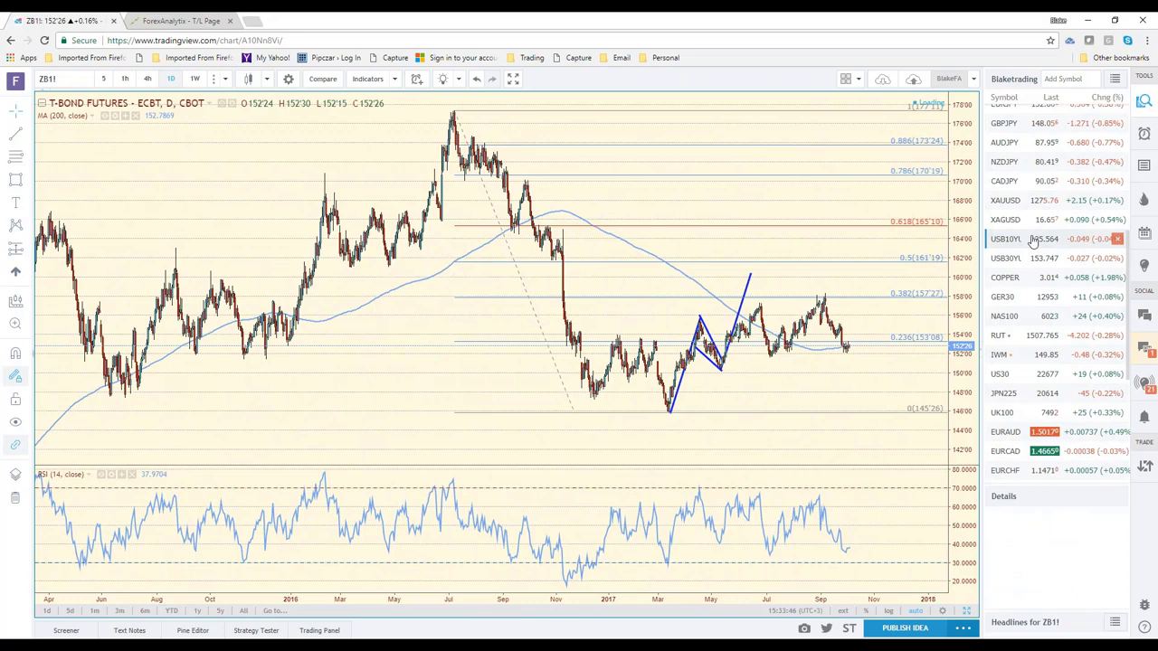
{"action": "scroll", "coordinate": [671, 340], "scroll_direction": "up", "scroll_amount": 3}
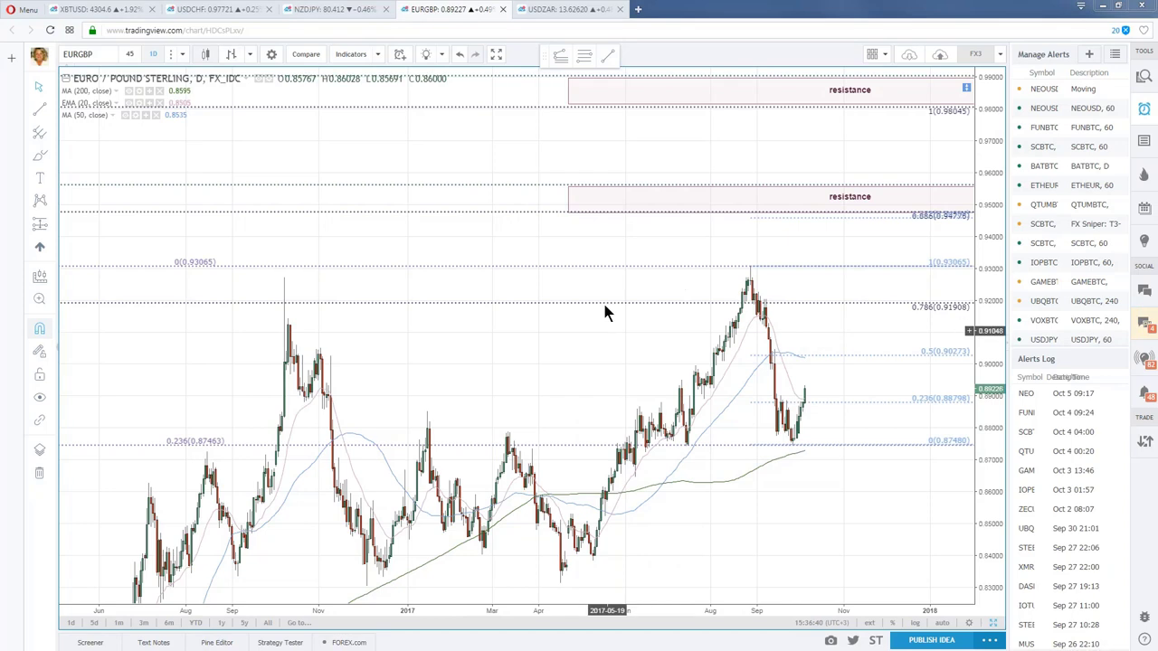
- Switch the EURGBP chart to weekly candles and rescale the price axis to fit
{"action": "left_click_drag", "start_coordinate": [605, 307], "coordinate": [602, 270]}
{"action": "left_click", "coordinate": [153, 54]}
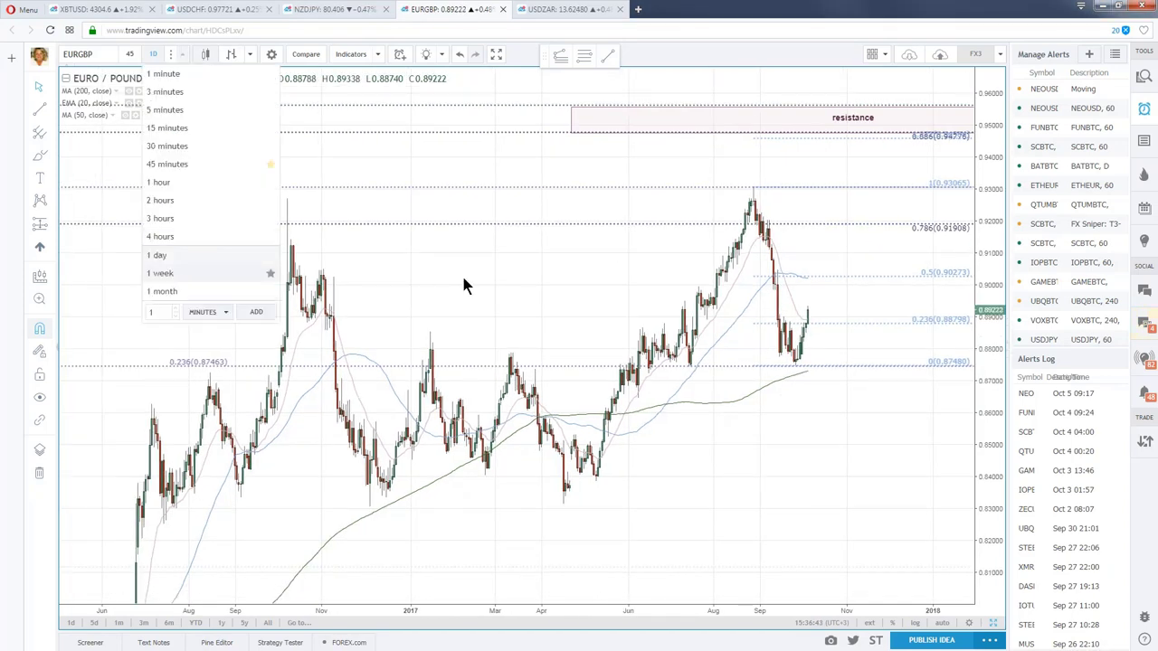
{"action": "left_click", "coordinate": [90, 271]}
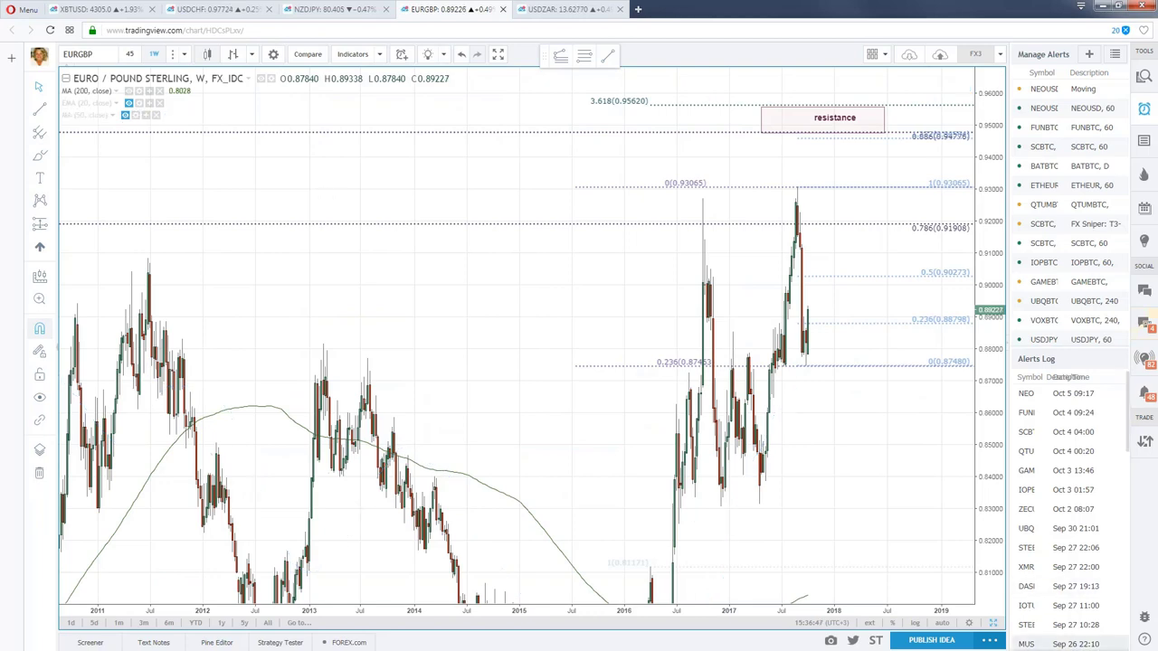
{"action": "left_click", "coordinate": [949, 624]}
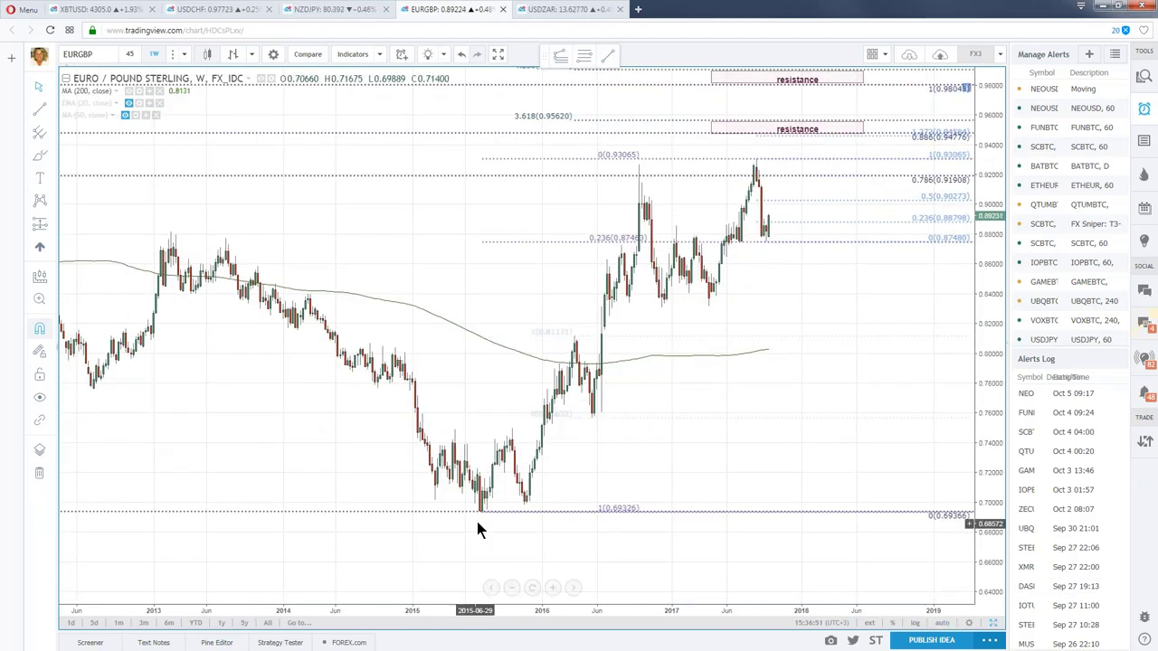
- Zoom and pan the weekly chart so history starts around 2008
{"action": "scroll", "coordinate": [478, 529], "scroll_direction": "up", "scroll_amount": 1}
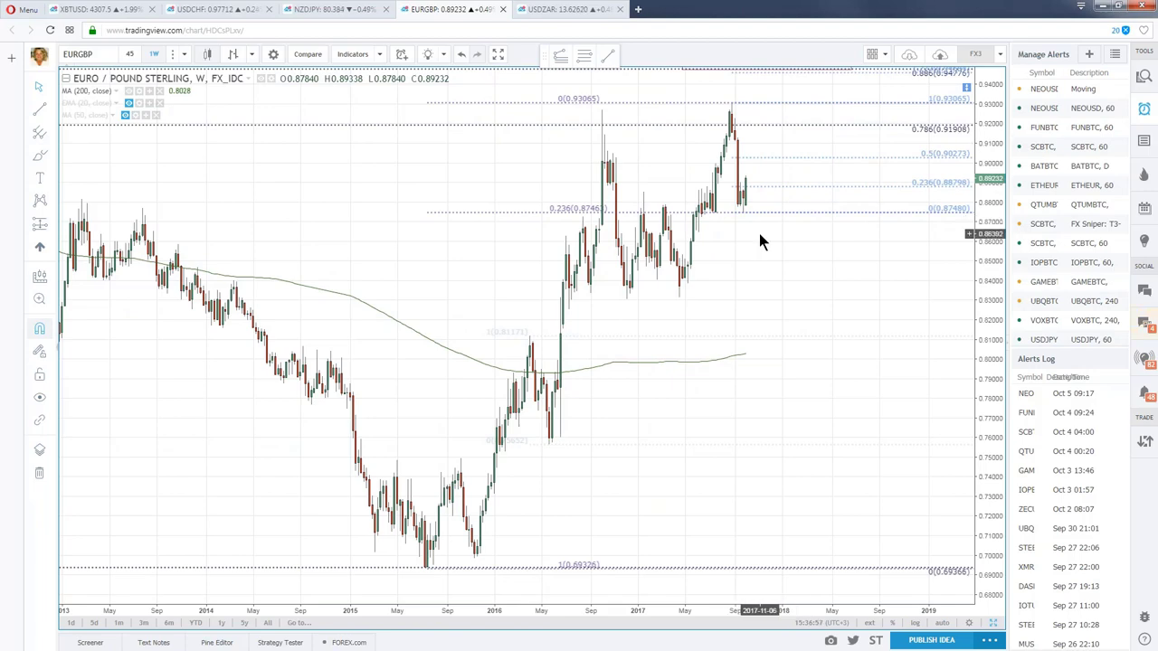
{"action": "scroll", "coordinate": [758, 234], "scroll_direction": "up", "scroll_amount": 1}
{"action": "left_click_drag", "start_coordinate": [795, 286], "coordinate": [933, 374]}
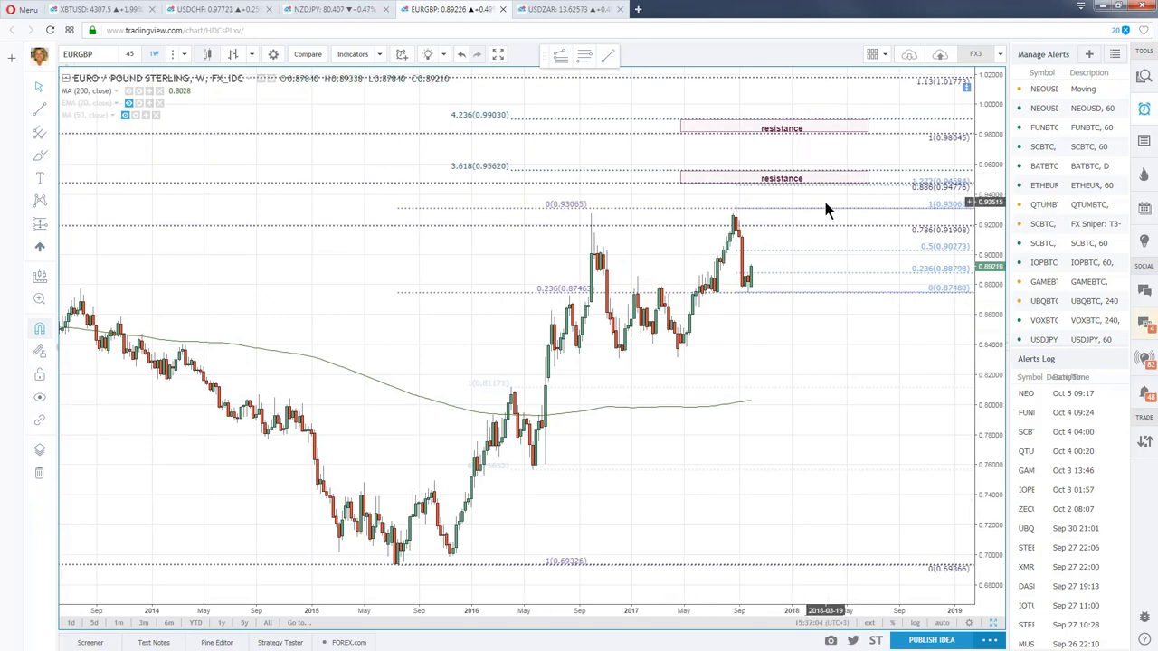
{"action": "scroll", "coordinate": [826, 208], "scroll_direction": "down", "scroll_amount": 2}
{"action": "scroll", "coordinate": [825, 208], "scroll_direction": "down", "scroll_amount": 2}
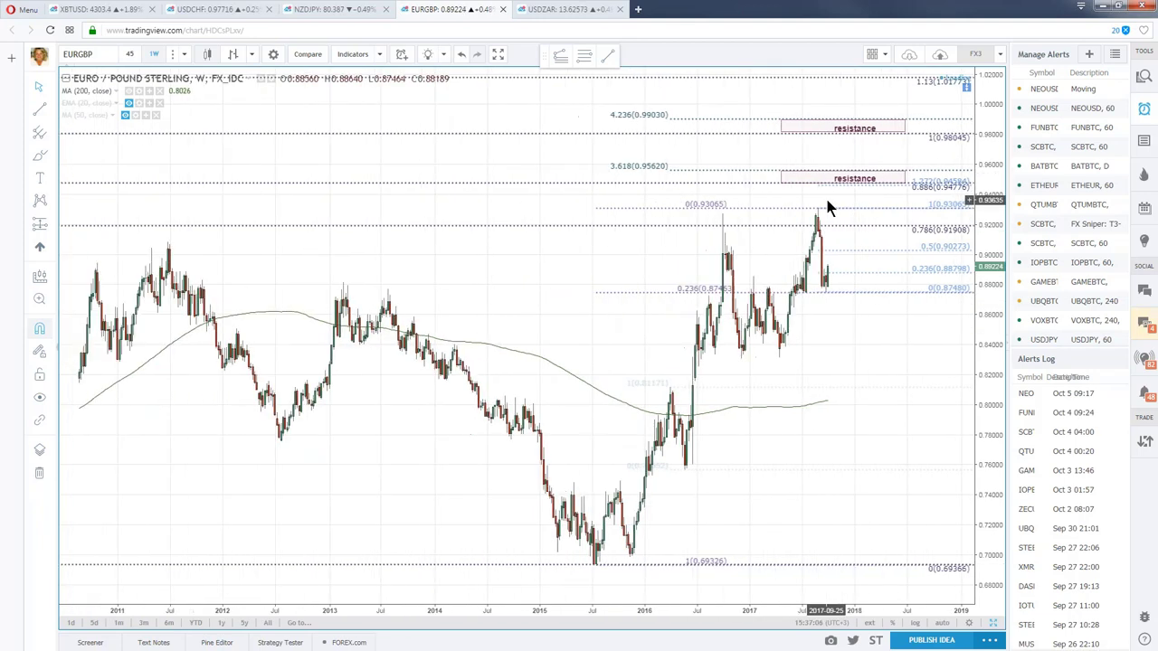
{"action": "scroll", "coordinate": [826, 208], "scroll_direction": "down", "scroll_amount": 2}
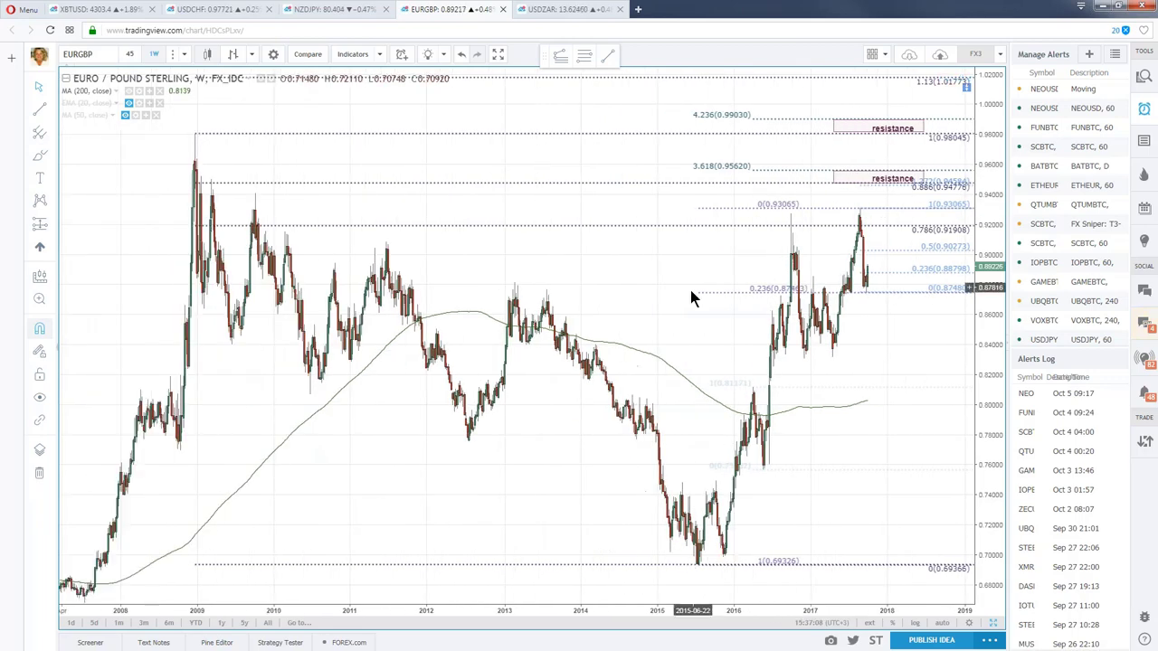
{"action": "left_click_drag", "start_coordinate": [688, 284], "coordinate": [617, 280]}
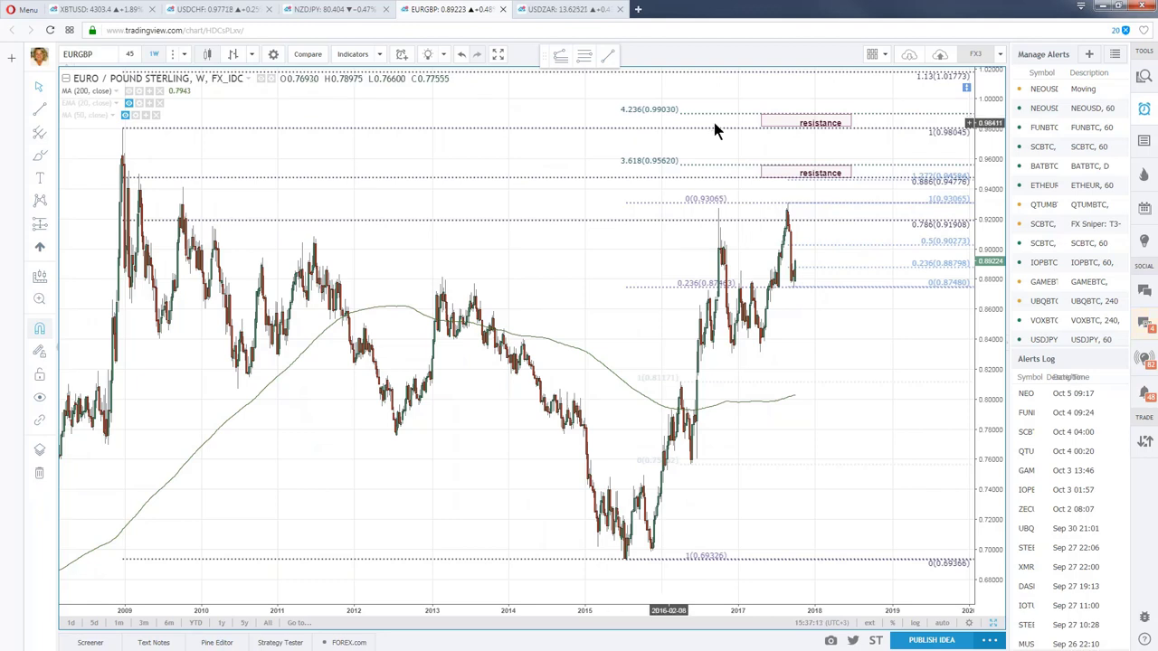
{"action": "scroll", "coordinate": [780, 146], "scroll_direction": "down", "scroll_amount": 1}
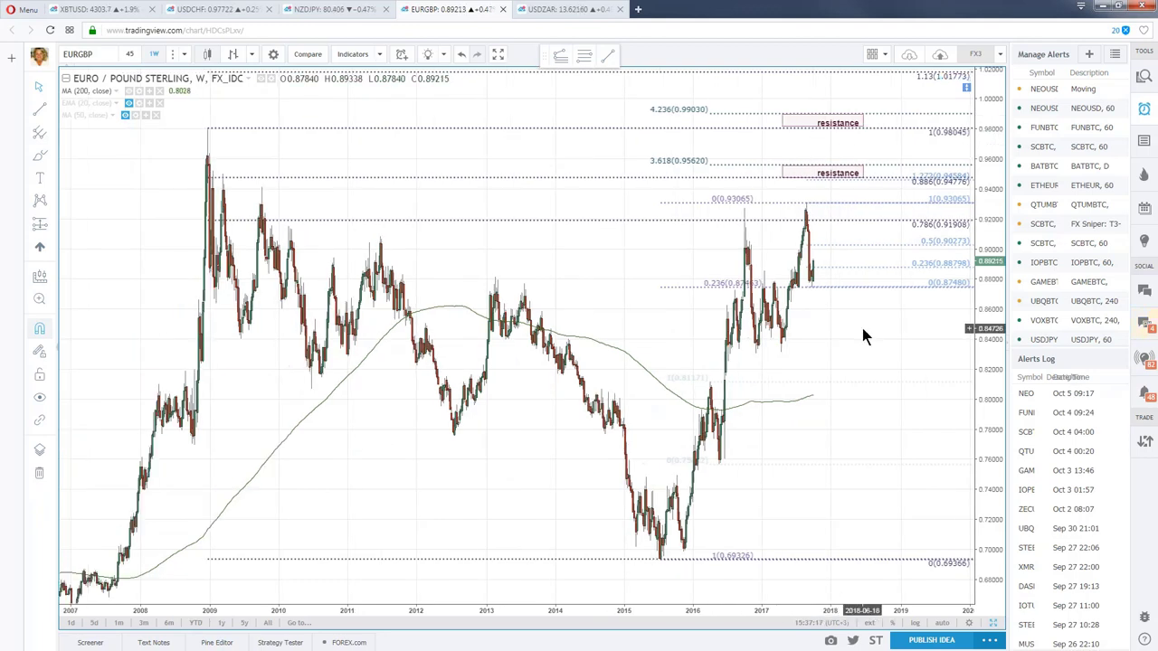
{"action": "scroll", "coordinate": [861, 325], "scroll_direction": "up", "scroll_amount": 1}
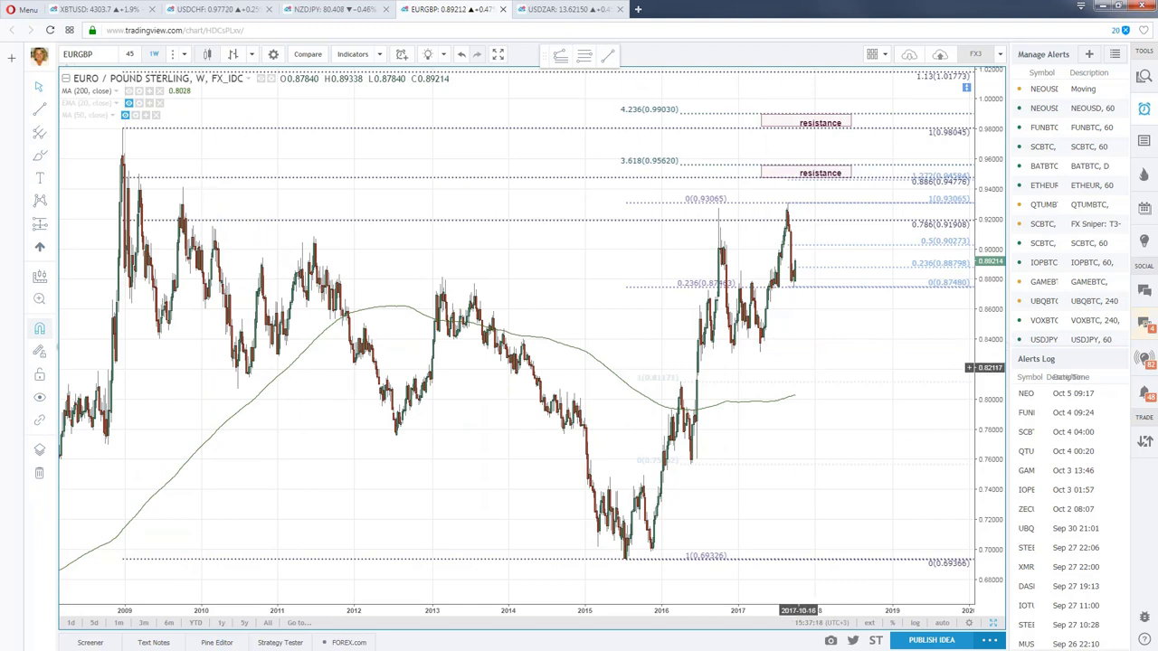
{"action": "mouse_move", "coordinate": [800, 367]}
{"action": "left_mouse_down"}
{"action": "mouse_move", "coordinate": [830, 355]}
{"action": "mouse_move", "coordinate": [821, 383]}
{"action": "left_mouse_up"}
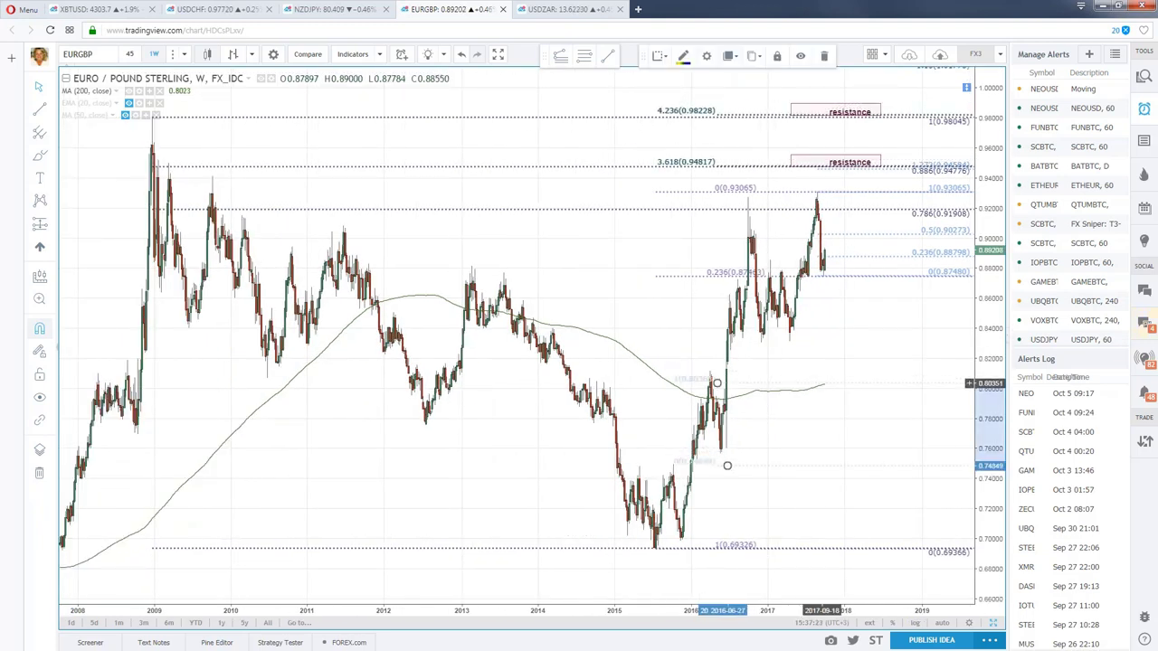
- Deselect the Fibonacci drawing and frame the chart from 2009 onward
{"action": "left_click", "coordinate": [823, 378]}
{"action": "scroll", "coordinate": [862, 354], "scroll_direction": "up", "scroll_amount": 1}
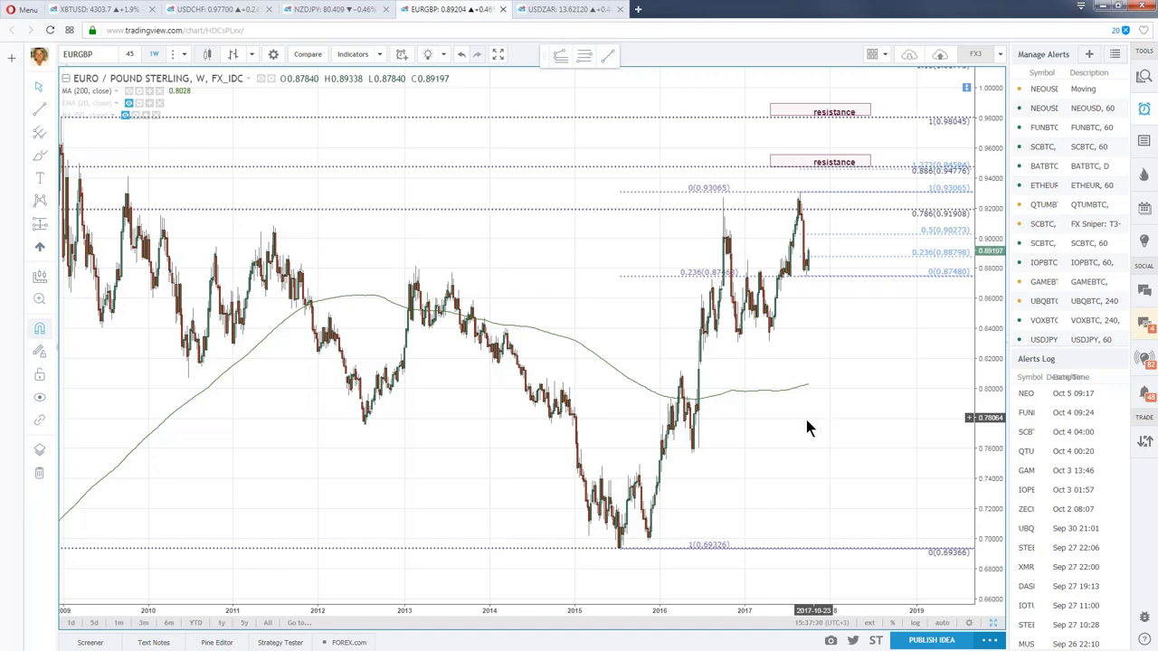
{"action": "left_click_drag", "start_coordinate": [806, 420], "coordinate": [845, 419]}
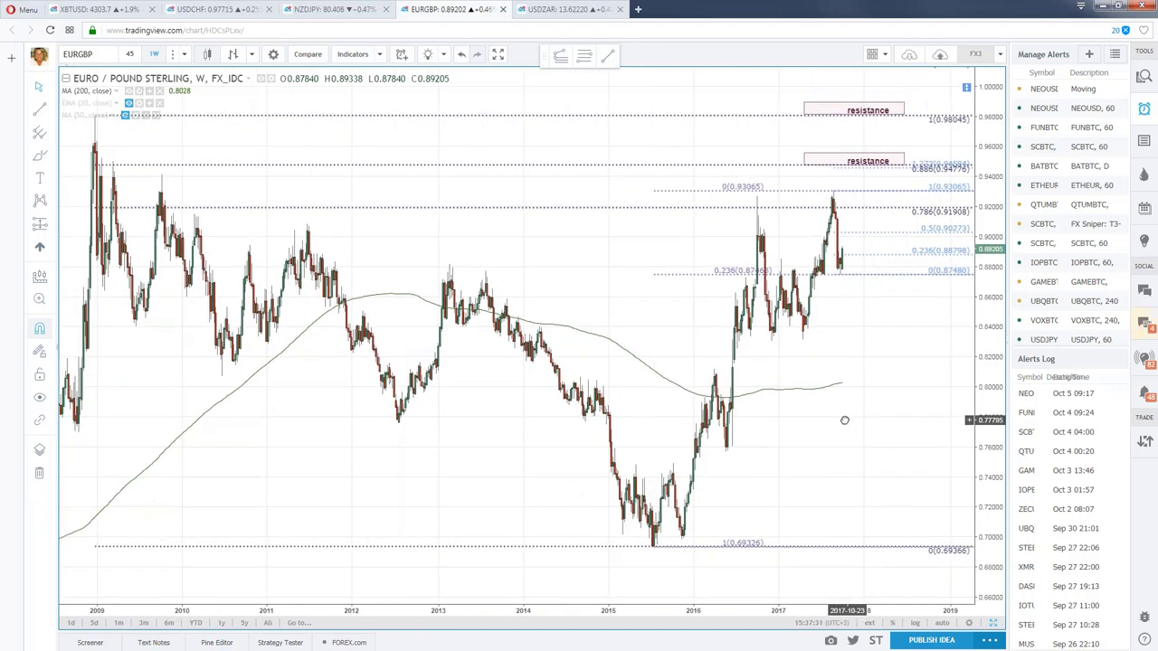
{"action": "scroll", "coordinate": [845, 419], "scroll_direction": "up", "scroll_amount": 1}
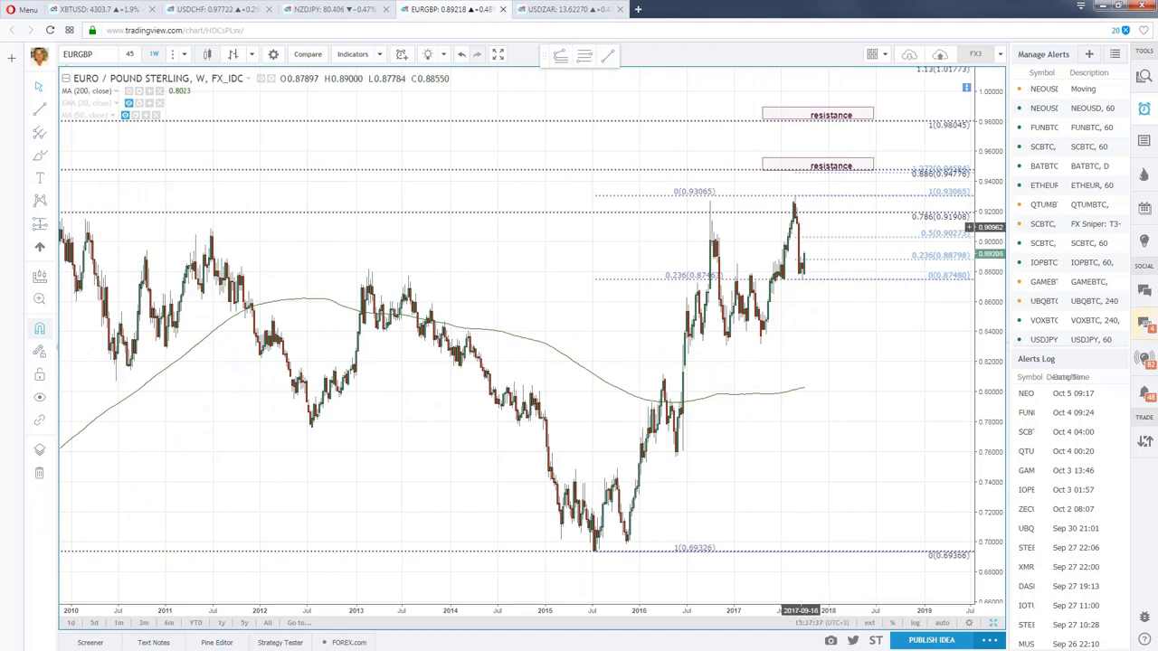
- Return EURGBP to daily, autoscale, and bring the upper resistance zone into view
{"action": "left_click", "coordinate": [154, 55]}
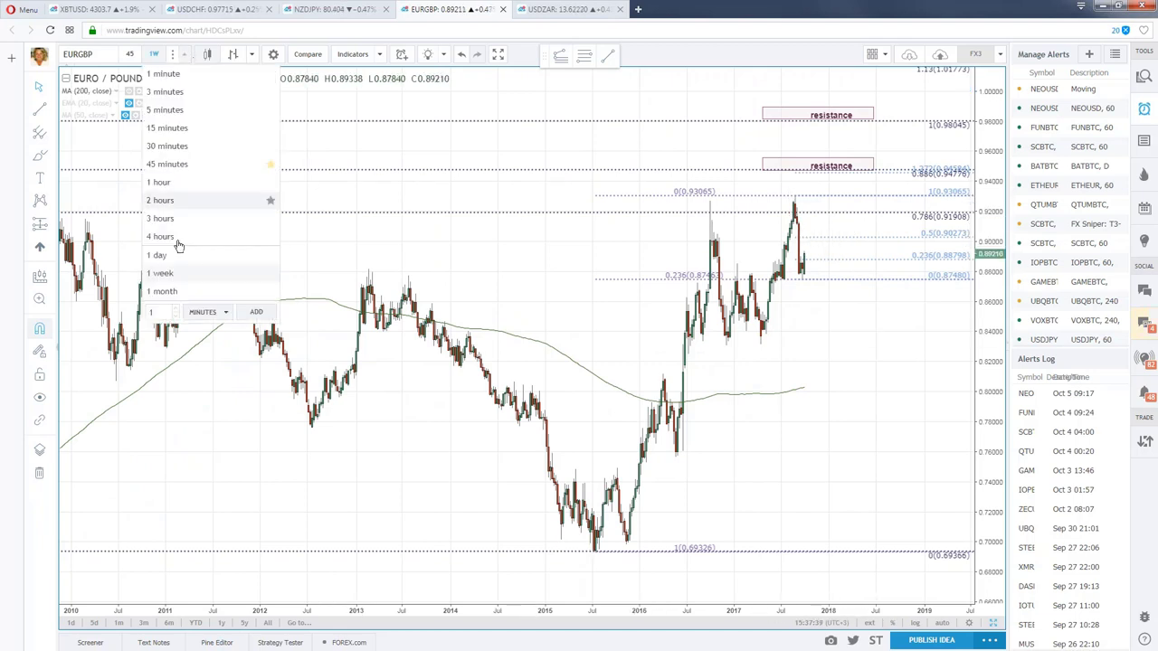
{"action": "left_click", "coordinate": [190, 253]}
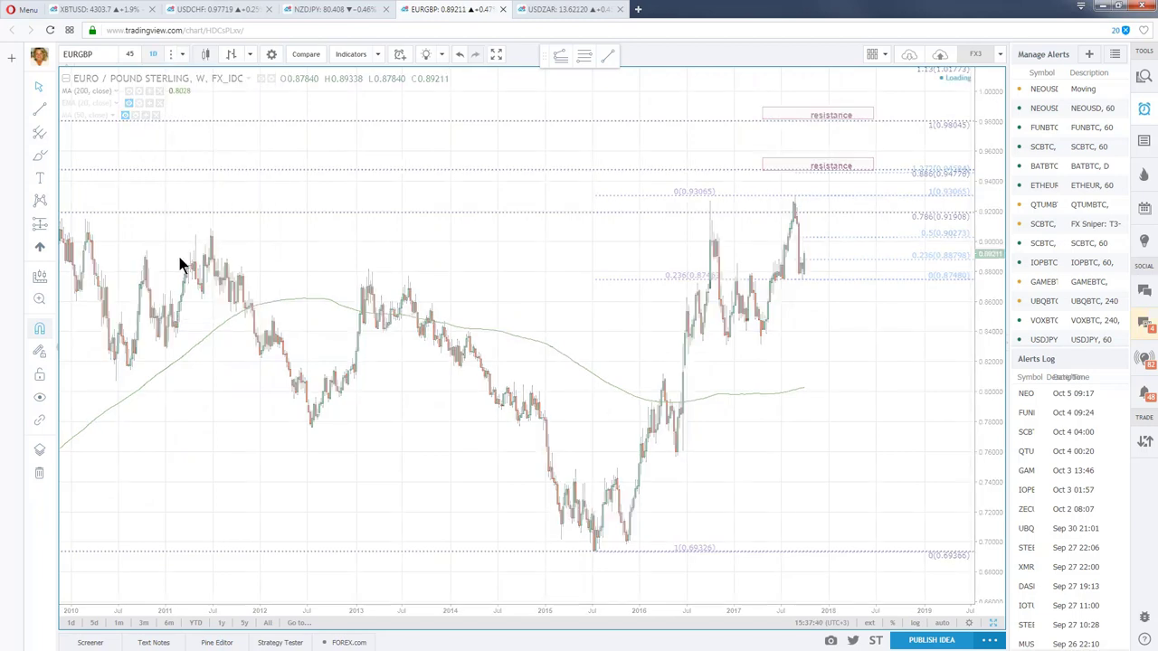
{"action": "left_click", "coordinate": [942, 623]}
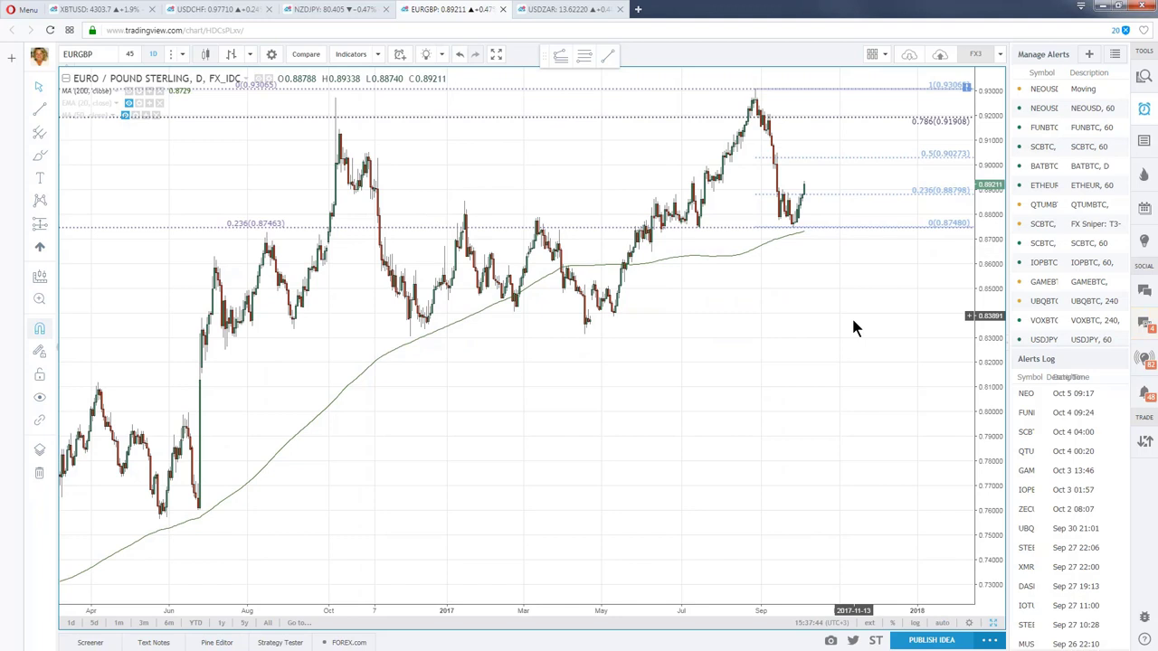
{"action": "left_click_drag", "start_coordinate": [851, 315], "coordinate": [848, 401]}
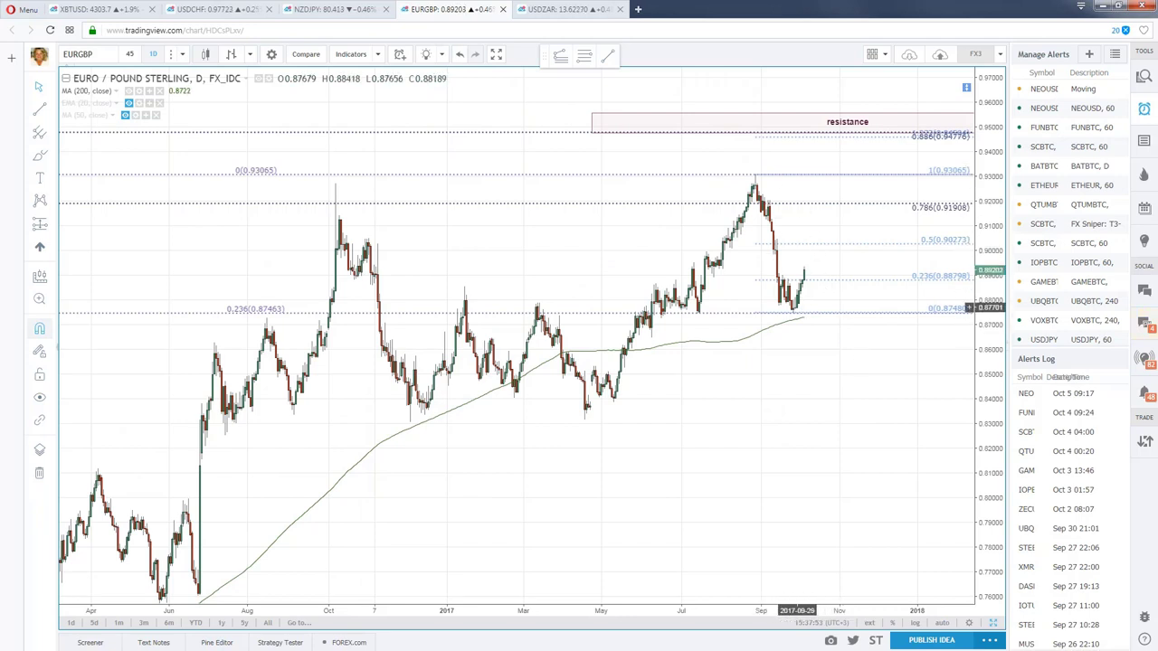
{"action": "scroll", "coordinate": [833, 360], "scroll_direction": "up", "scroll_amount": 2}
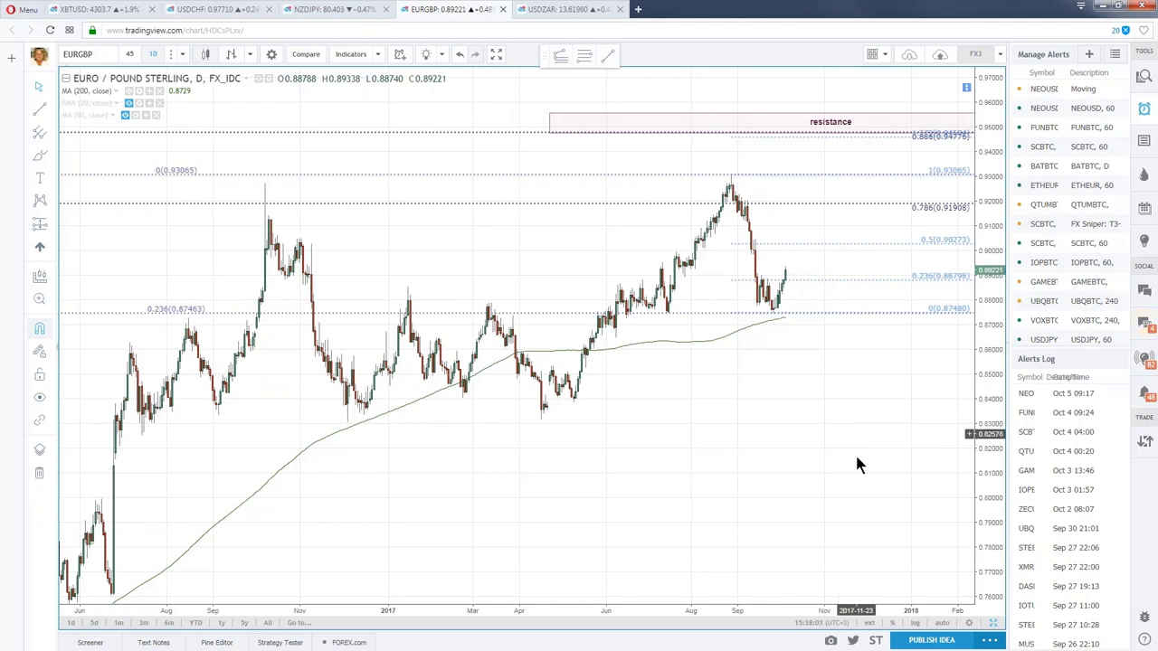
{"action": "left_click_drag", "start_coordinate": [856, 465], "coordinate": [873, 395]}
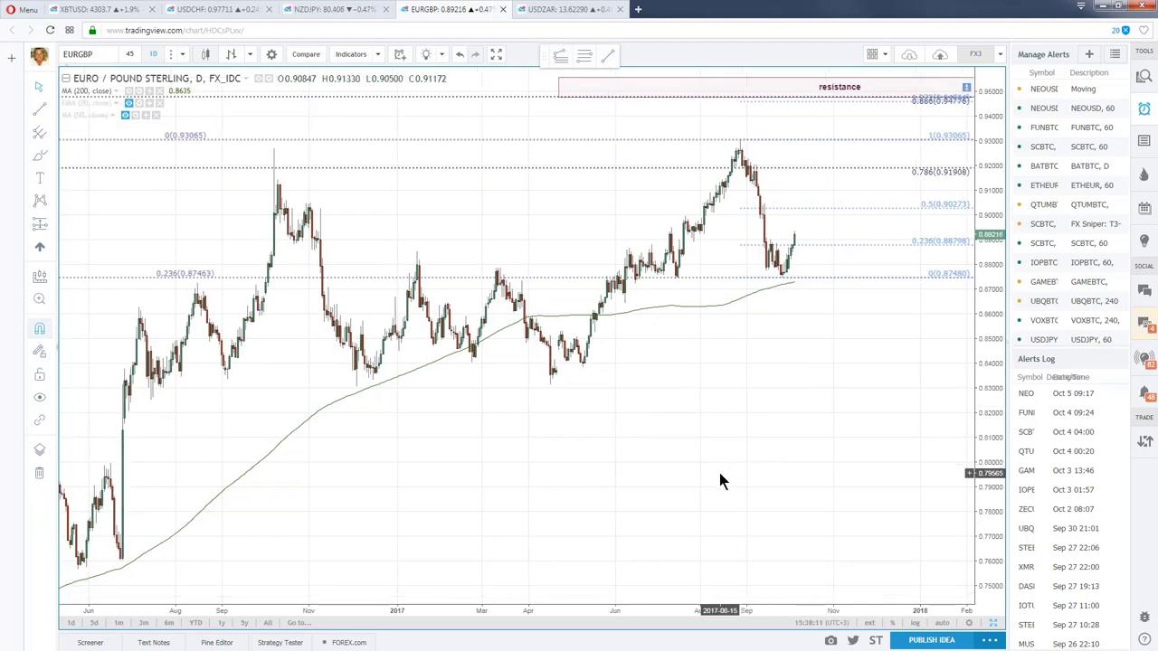
{"action": "left_click_drag", "start_coordinate": [778, 398], "coordinate": [792, 399]}
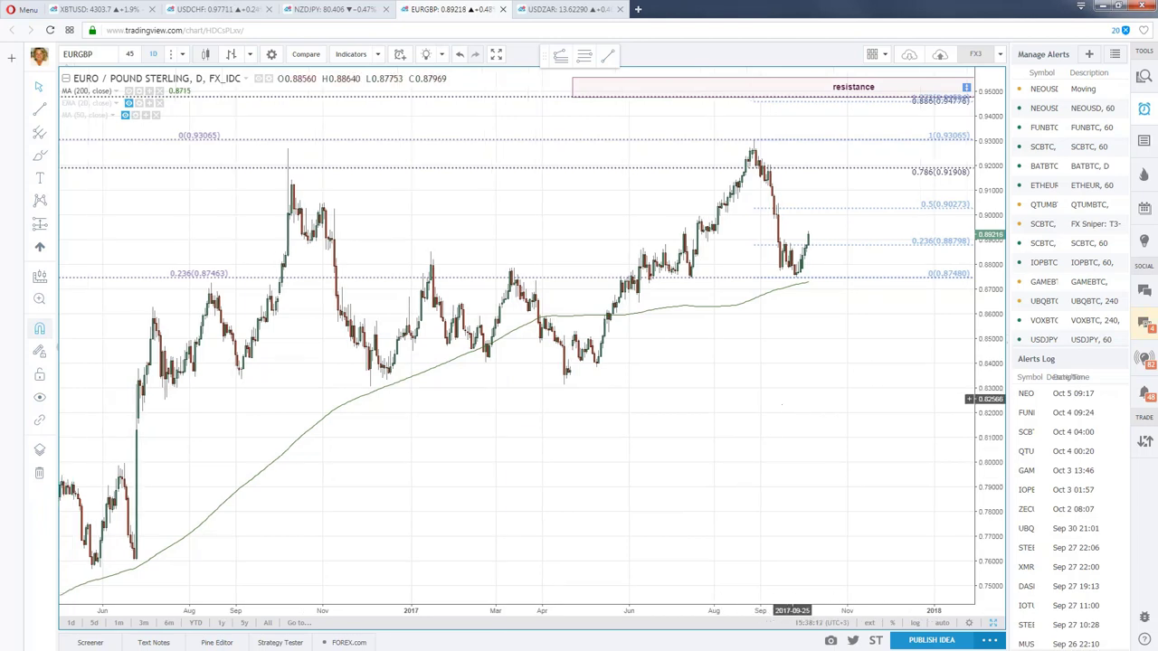
- Collapse the alerts side panel and reposition the chart to show the second resistance zone
{"action": "left_click", "coordinate": [1006, 343]}
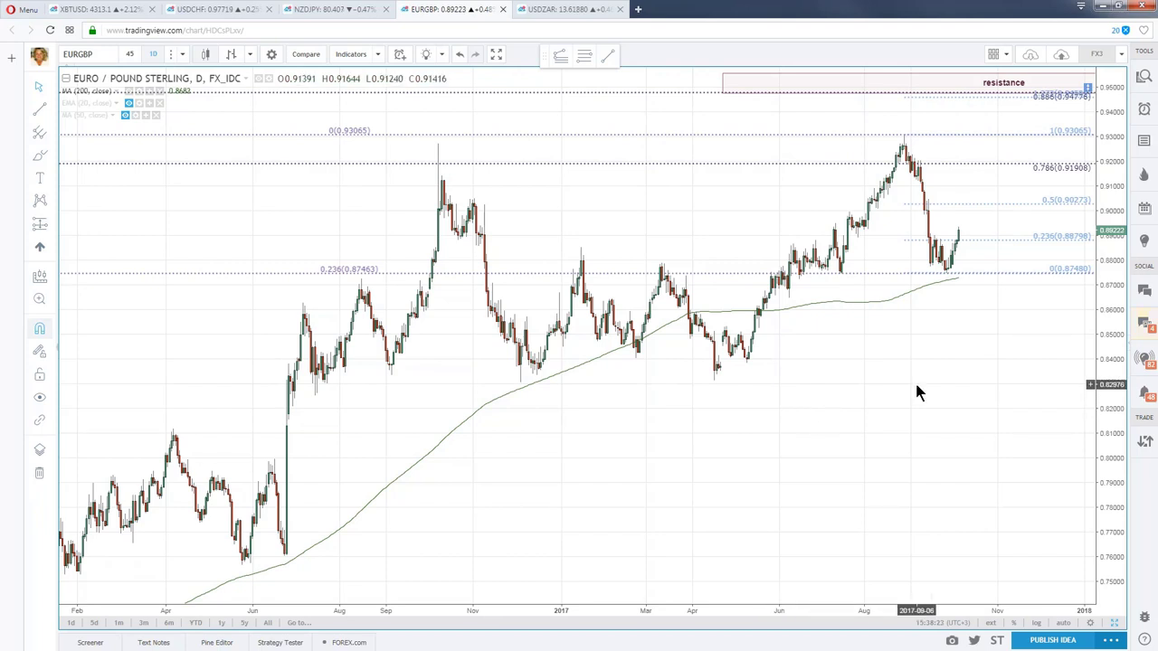
{"action": "left_click_drag", "start_coordinate": [916, 391], "coordinate": [819, 436]}
{"action": "left_click_drag", "start_coordinate": [907, 430], "coordinate": [928, 470]}
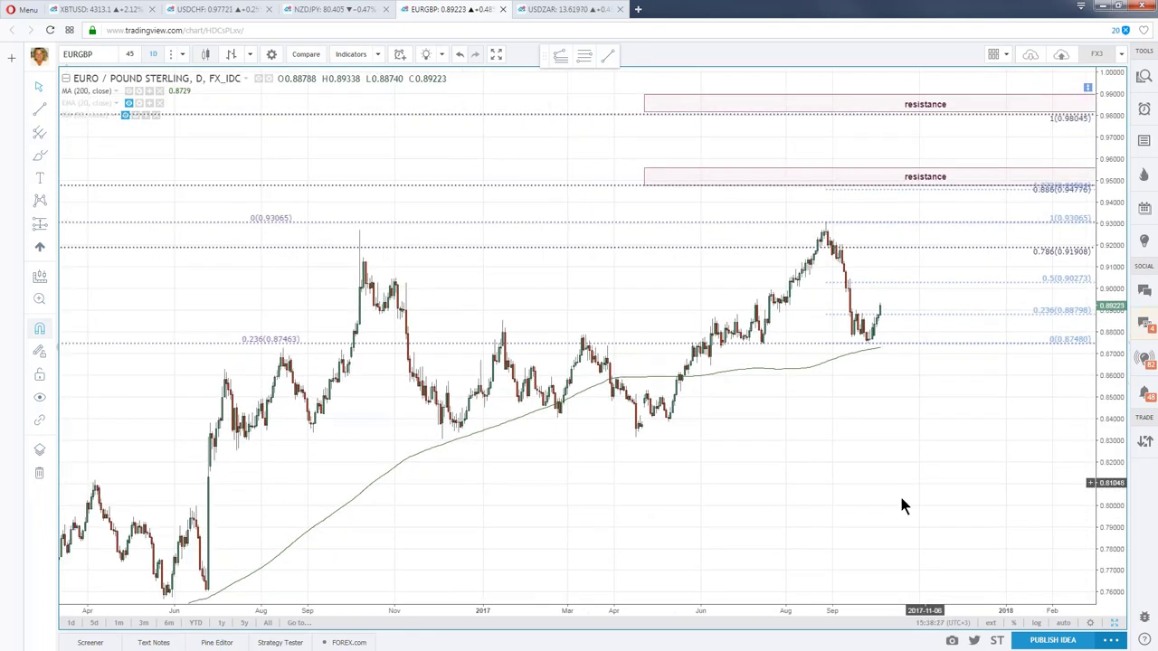
{"action": "left_click_drag", "start_coordinate": [812, 482], "coordinate": [812, 461]}
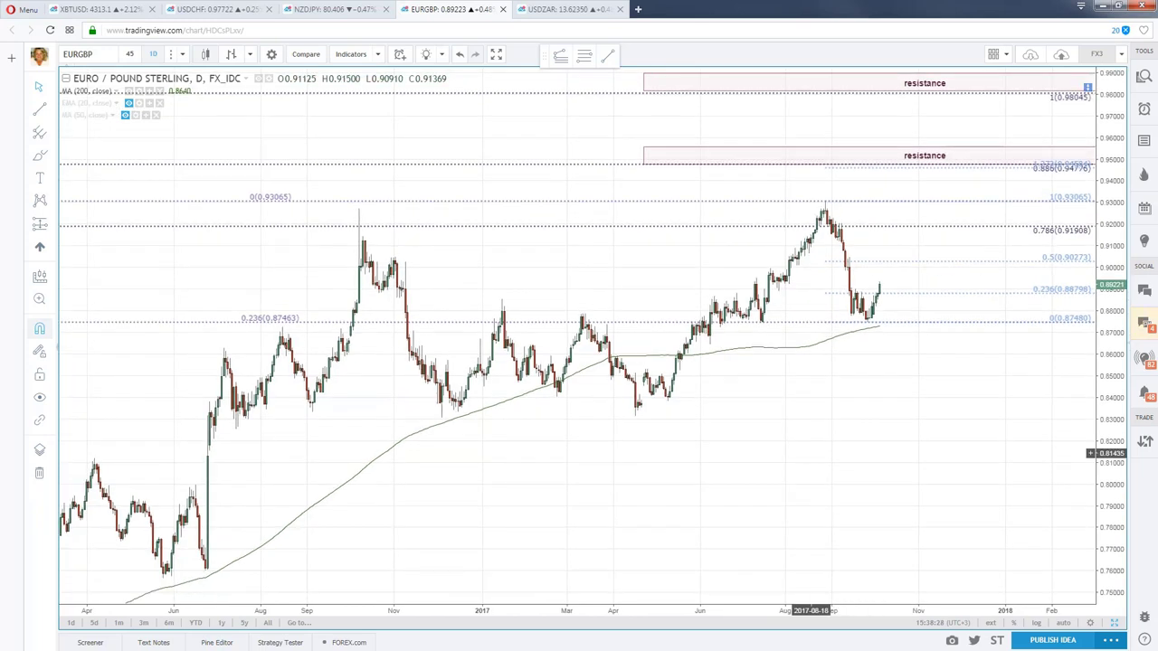
{"action": "scroll", "coordinate": [813, 453], "scroll_direction": "up", "scroll_amount": 1}
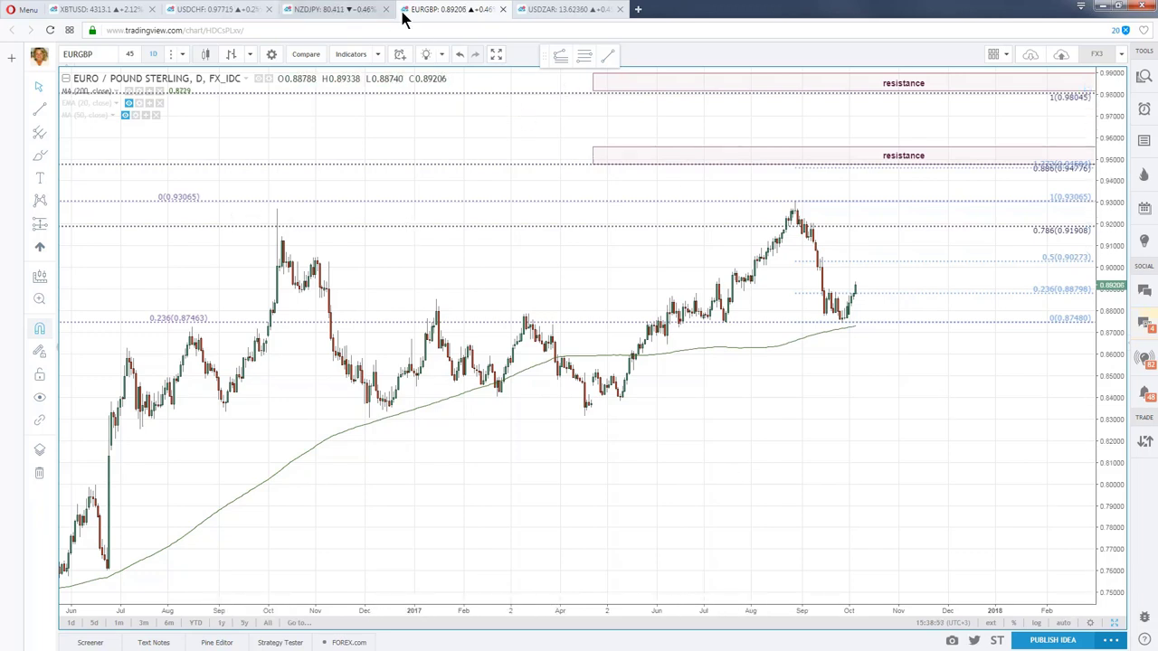
- From the USDZAR page, load the saved FX5 layout into a new tab and switch to it
{"action": "left_click", "coordinate": [569, 11]}
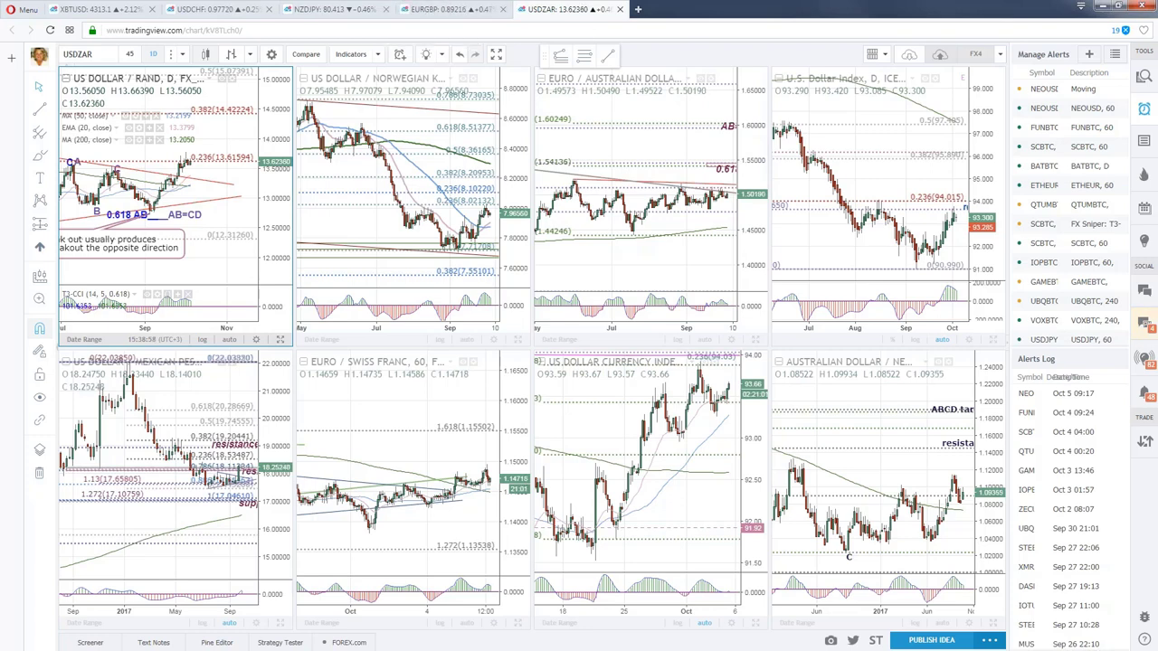
{"action": "left_click", "coordinate": [1000, 54]}
{"action": "left_click", "coordinate": [949, 131]}
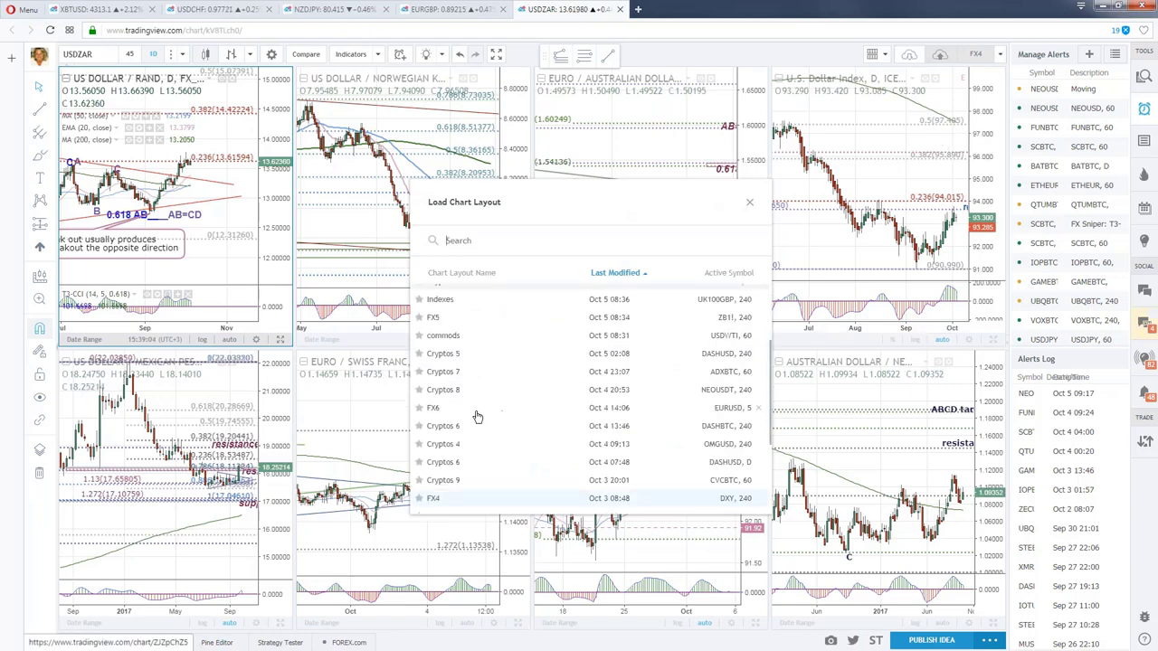
{"action": "left_click", "coordinate": [439, 331]}
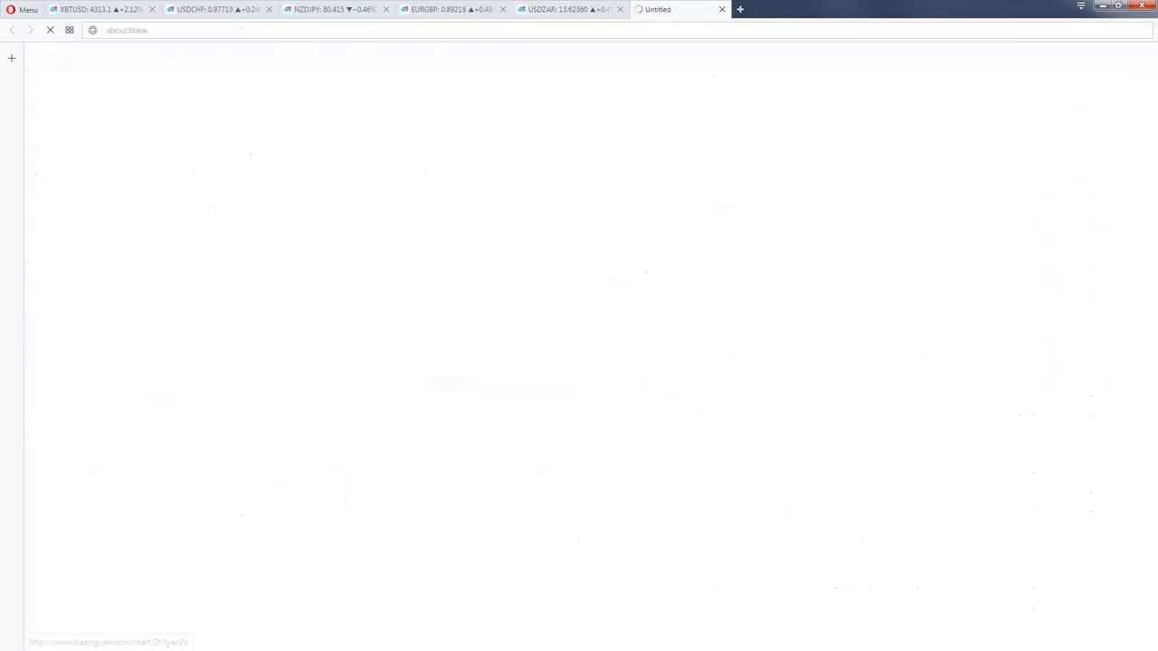
{"action": "left_click", "coordinate": [558, 11]}
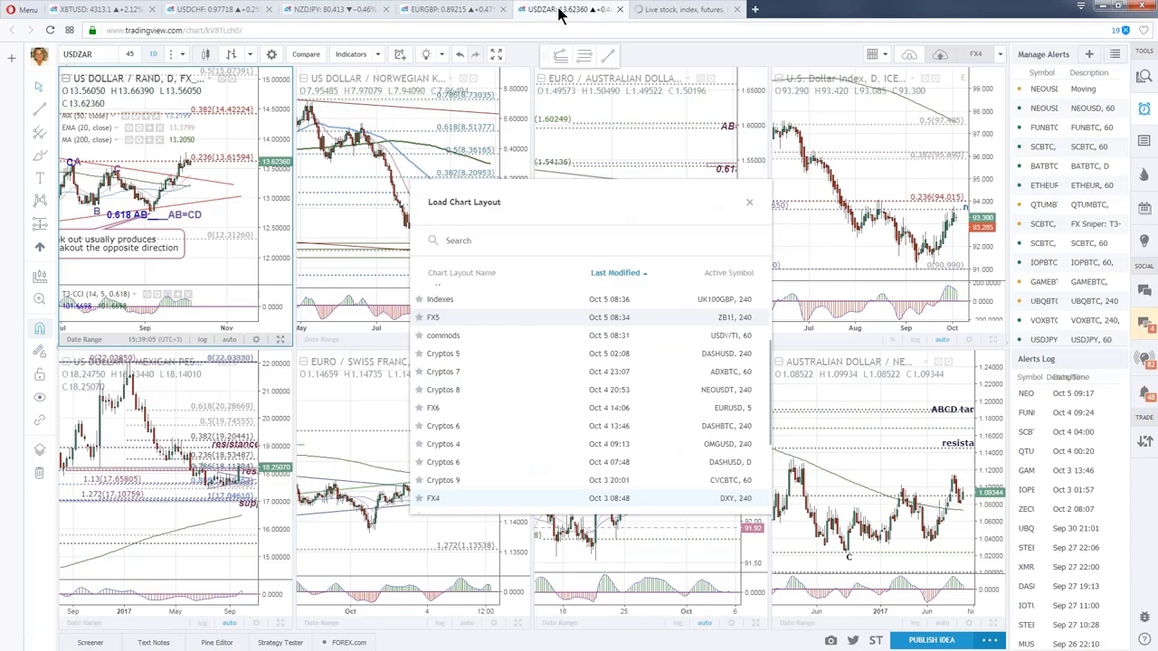
{"action": "left_click", "coordinate": [749, 201]}
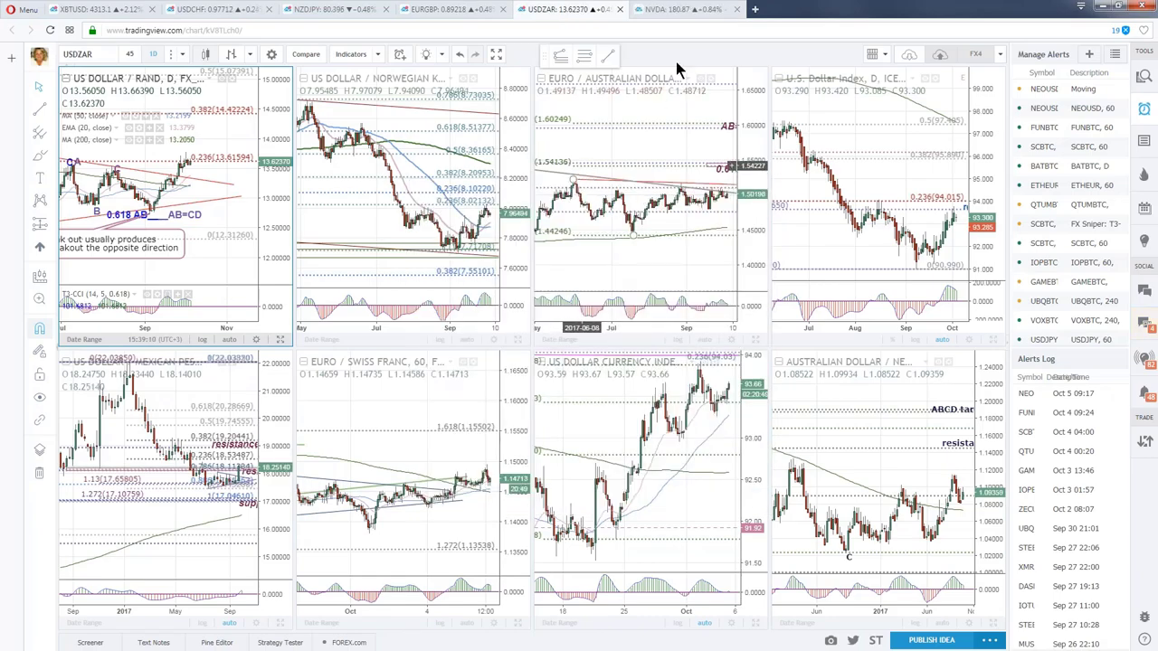
{"action": "left_click", "coordinate": [696, 10]}
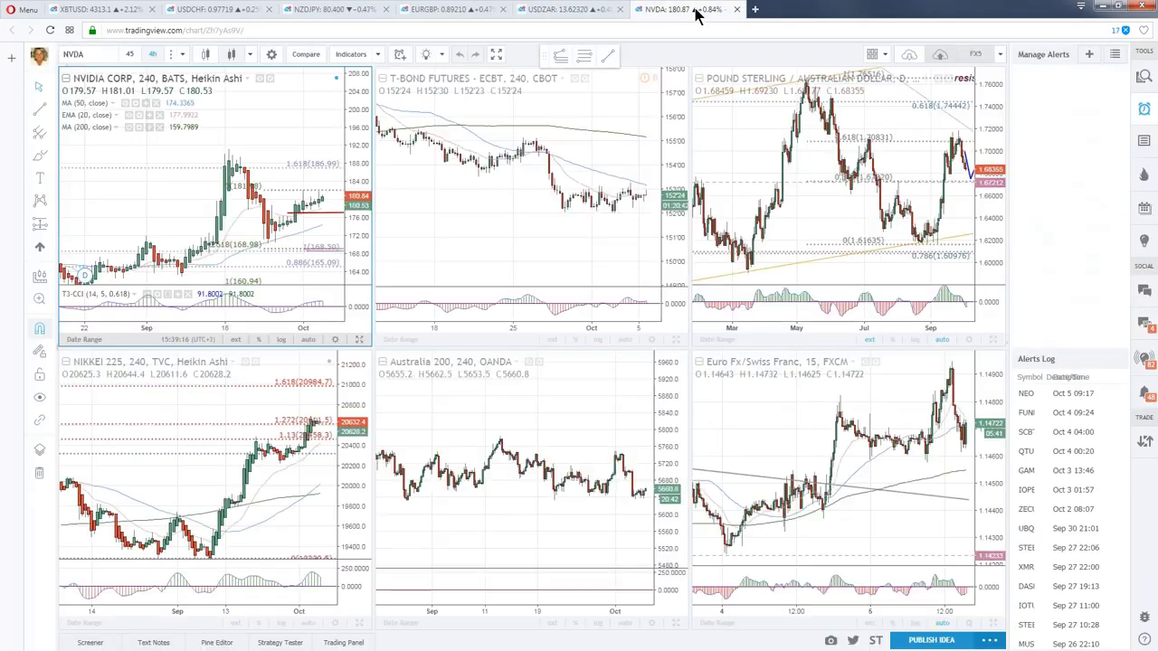
- Maximise the T-Bond futures chart to fill the layout with Alt+Enter
{"action": "left_click", "coordinate": [674, 336]}
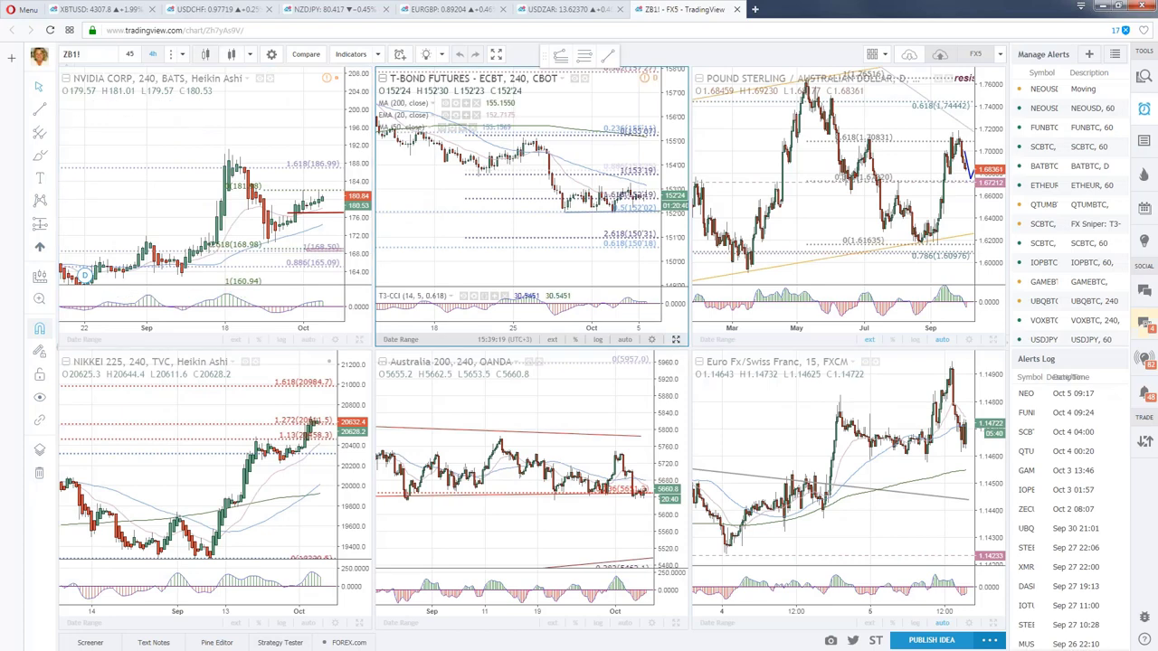
{"action": "key", "text": "alt+Return"}
{"action": "scroll", "coordinate": [677, 334], "scroll_direction": "down", "scroll_amount": 3}
{"action": "left_click_drag", "start_coordinate": [677, 334], "coordinate": [495, 334]}
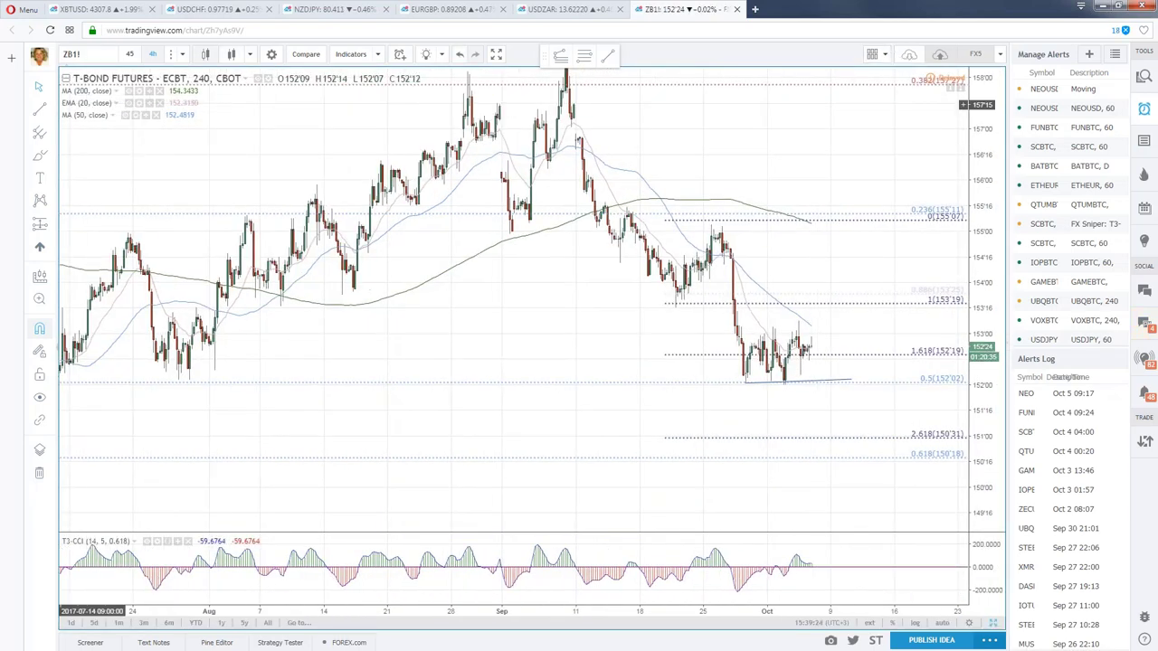
- Hide the 50-period moving average and set the T-Bond chart to daily
{"action": "left_click", "coordinate": [126, 115]}
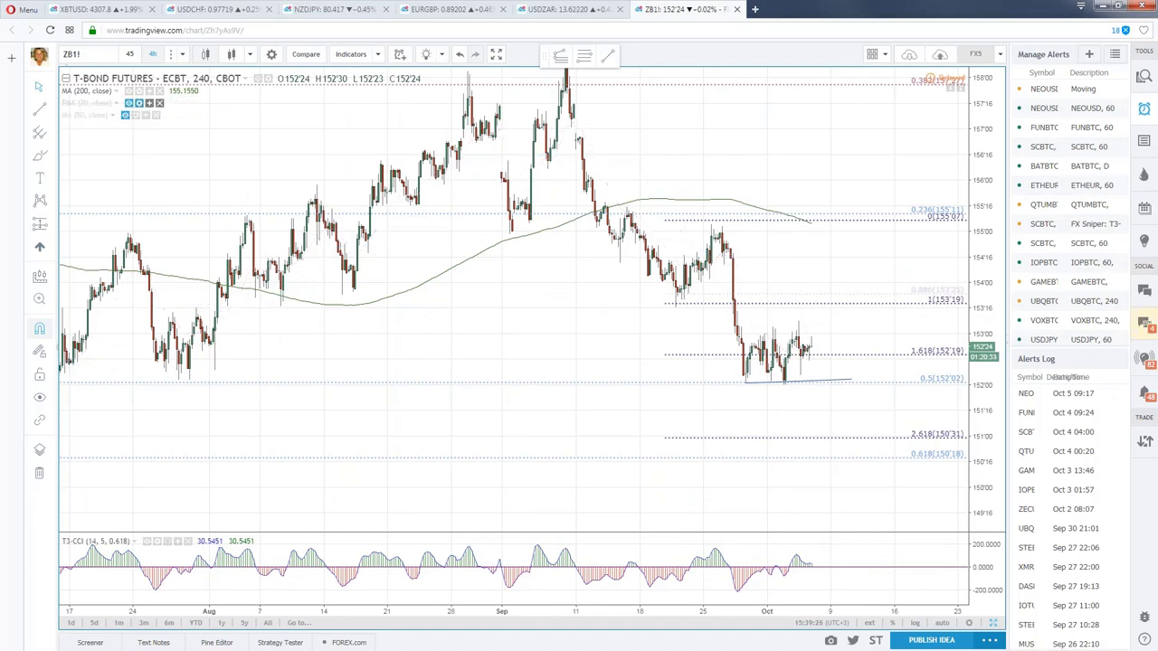
{"action": "left_click", "coordinate": [182, 55]}
{"action": "left_click", "coordinate": [163, 255]}
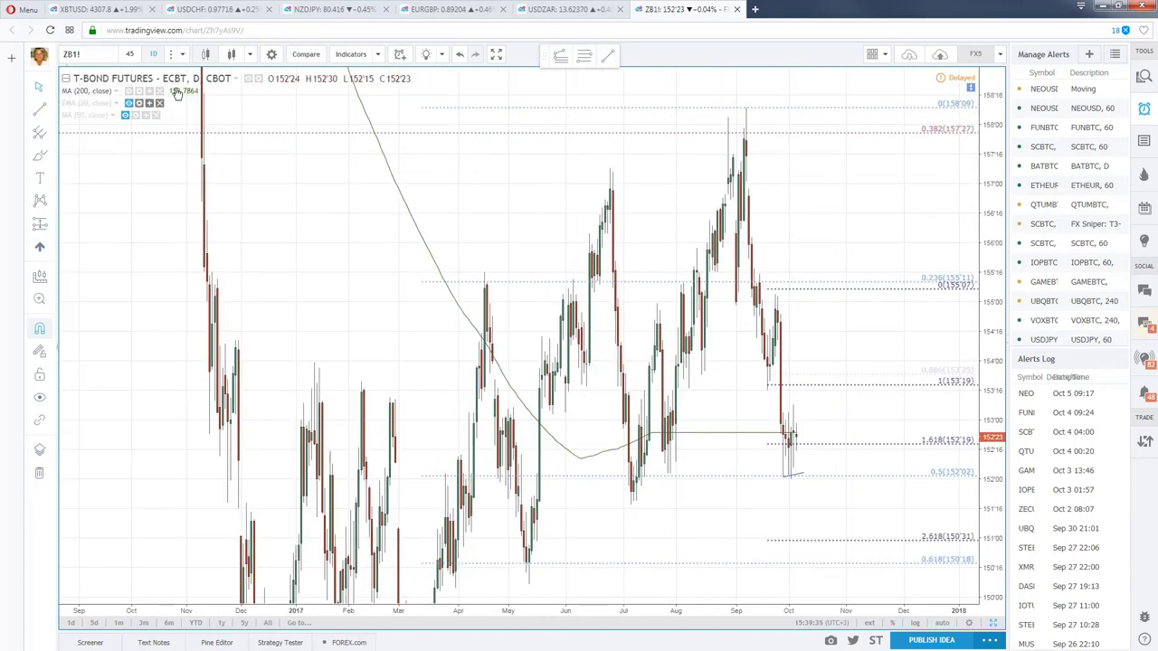
- Switch the T-Bond chart to weekly and compress the price scale
{"action": "left_click", "coordinate": [182, 54]}
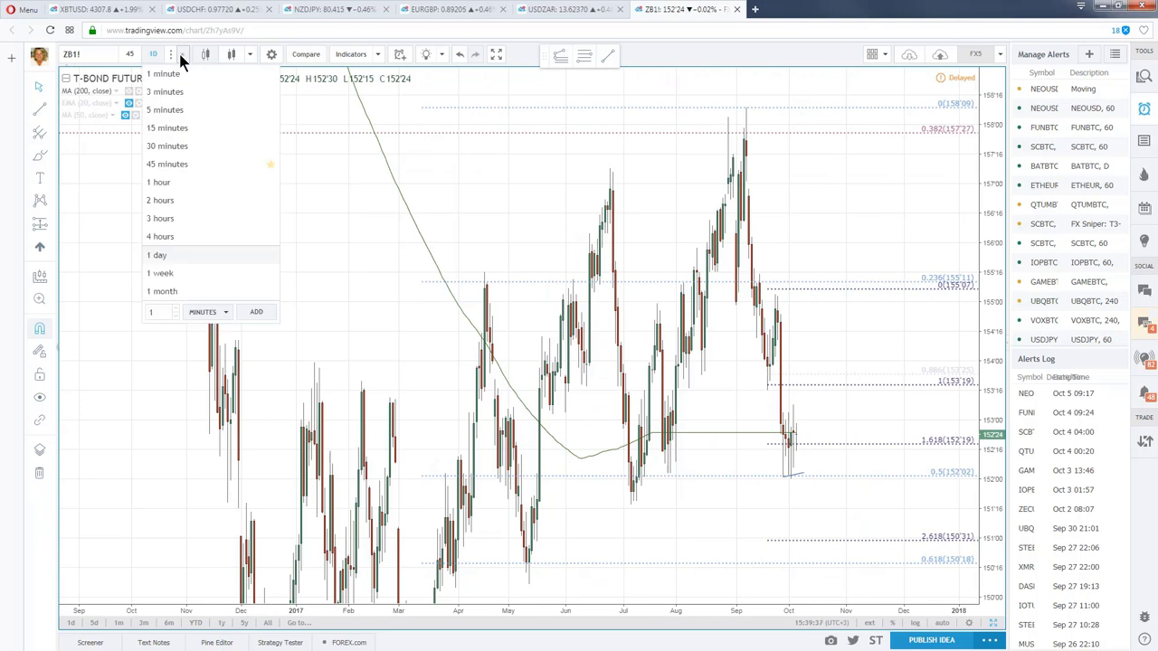
{"action": "left_click", "coordinate": [179, 275]}
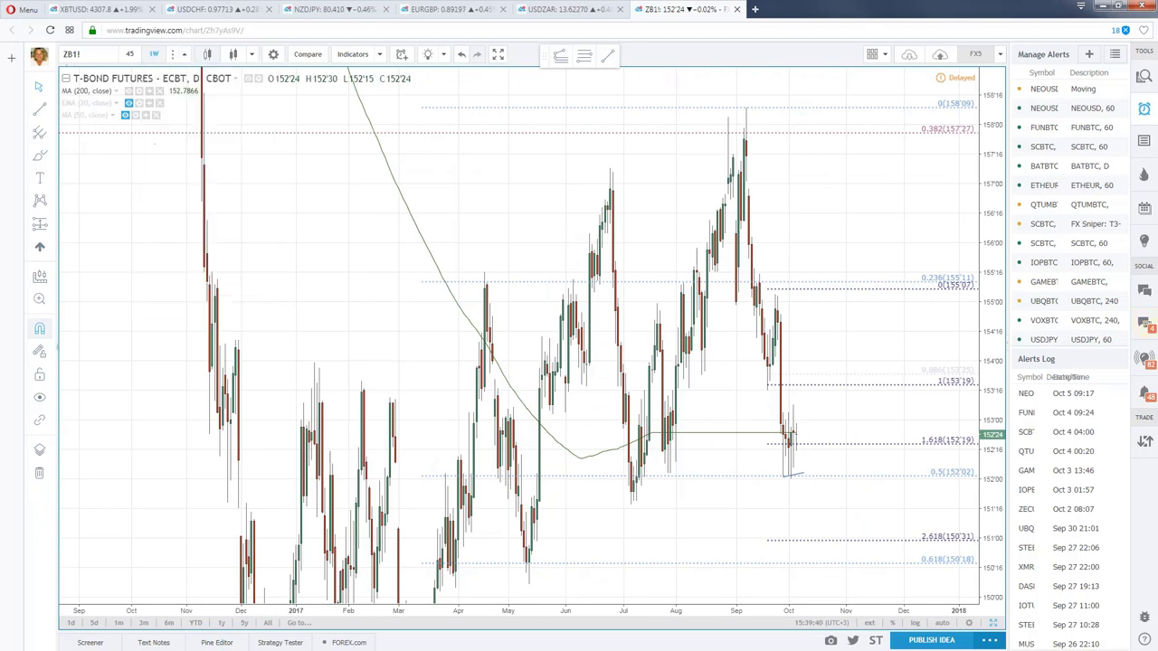
{"action": "left_click_drag", "start_coordinate": [988, 334], "coordinate": [988, 370]}
- Zoom in on the 2015–2017 weekly history and undo the accidental Fibonacci shift
{"action": "scroll", "coordinate": [809, 454], "scroll_direction": "up", "scroll_amount": 4}
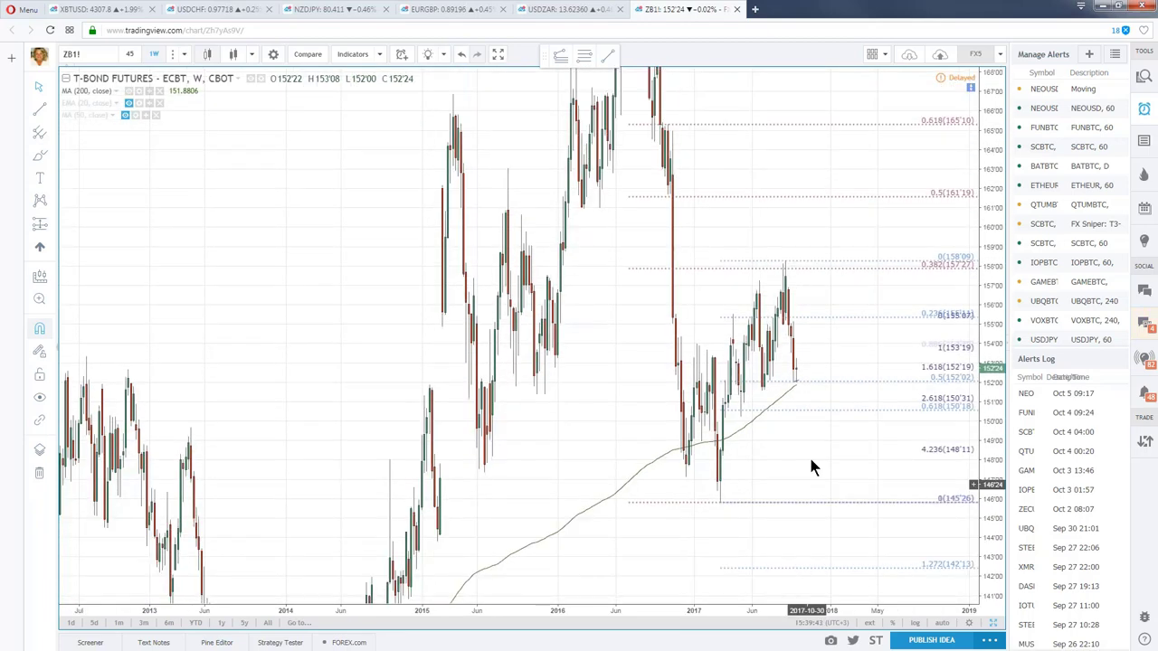
{"action": "scroll", "coordinate": [846, 448], "scroll_direction": "up", "scroll_amount": 2}
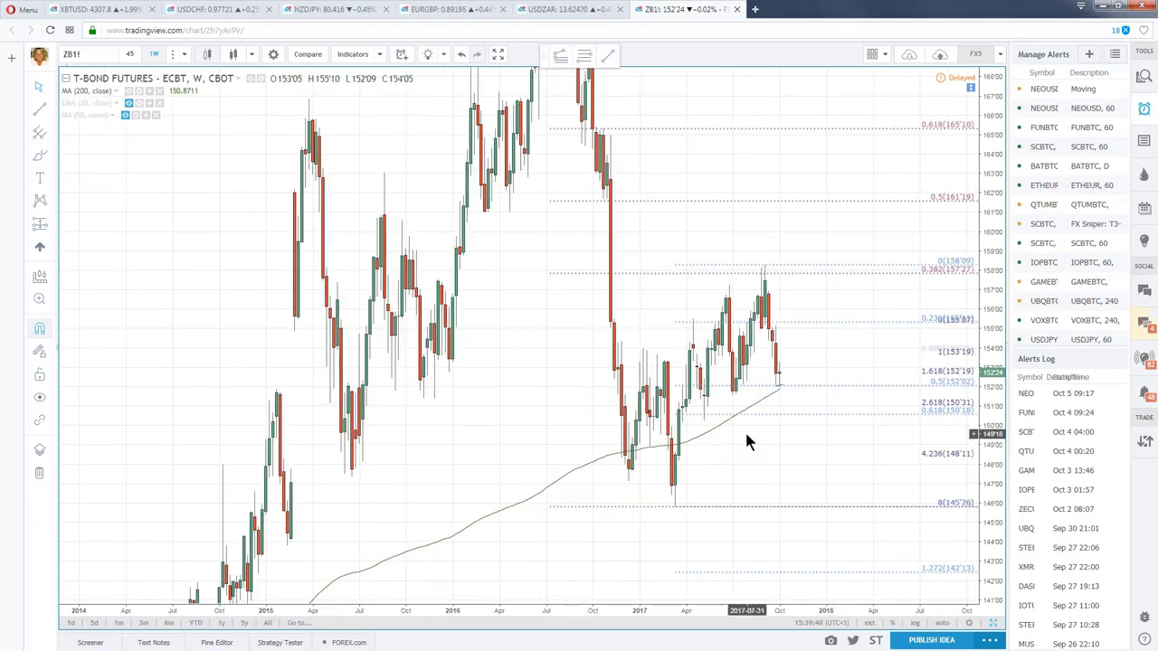
{"action": "scroll", "coordinate": [747, 438], "scroll_direction": "up", "scroll_amount": 1}
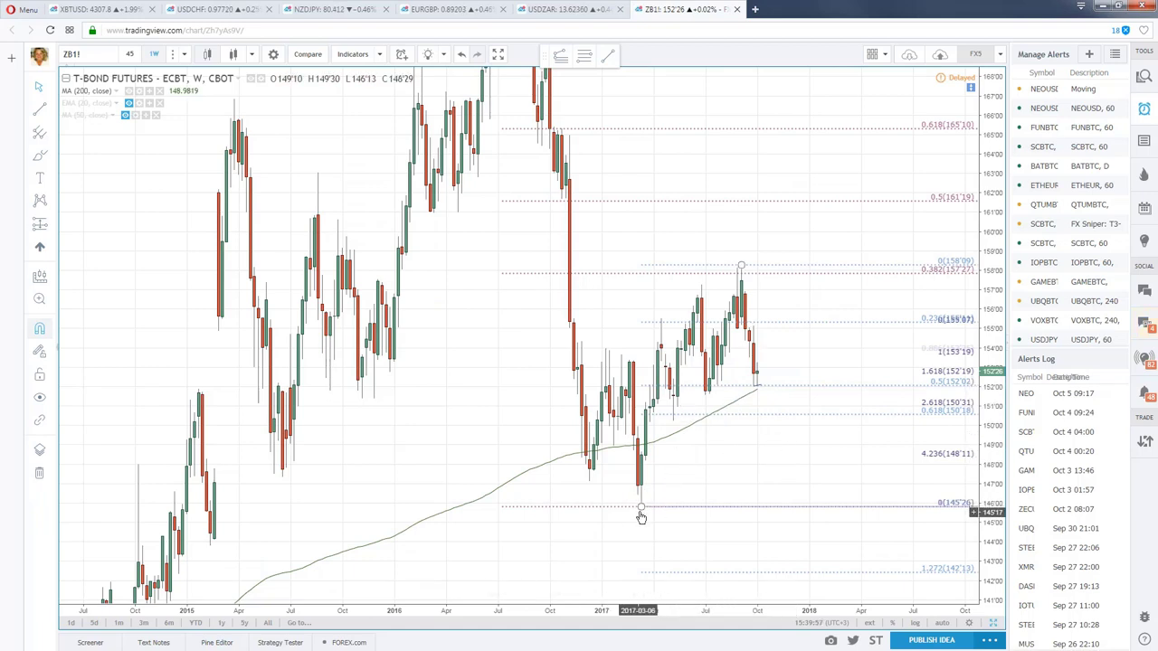
{"action": "scroll", "coordinate": [640, 516], "scroll_direction": "up", "scroll_amount": 1}
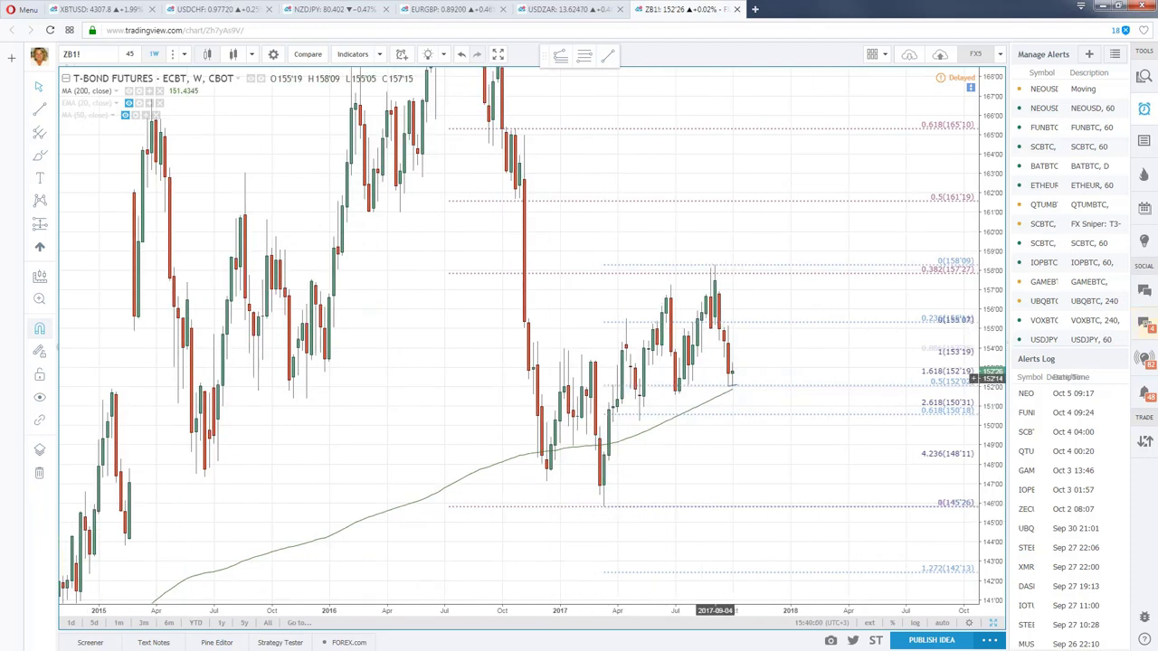
{"action": "left_click_drag", "start_coordinate": [745, 401], "coordinate": [893, 420]}
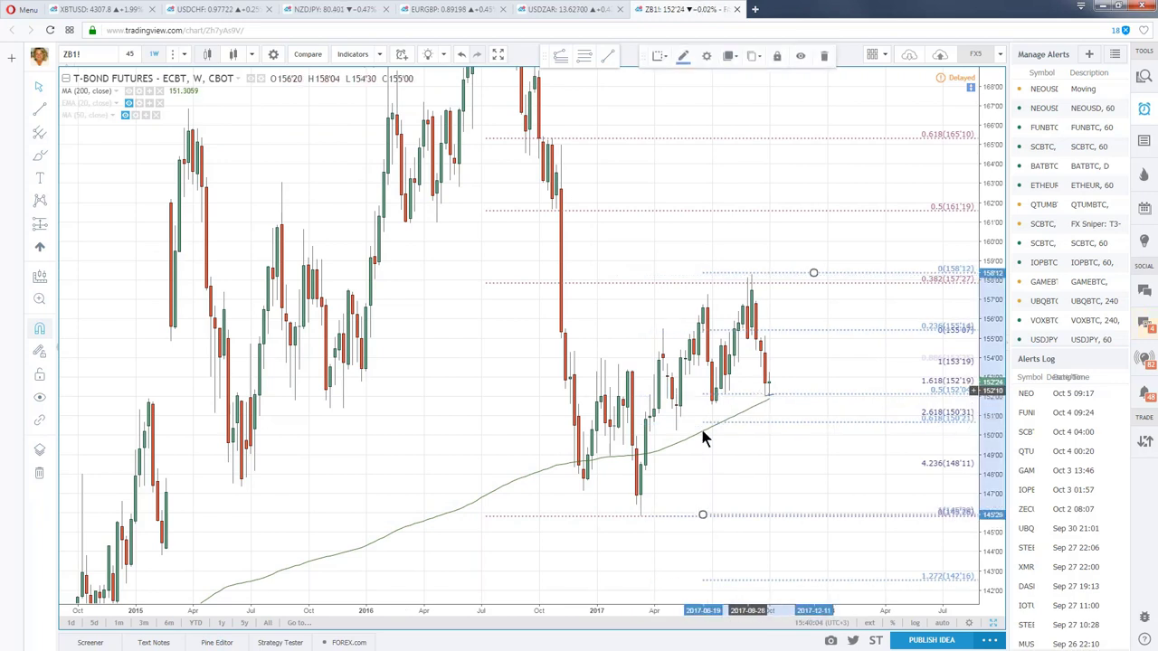
{"action": "key", "text": "ctrl+z"}
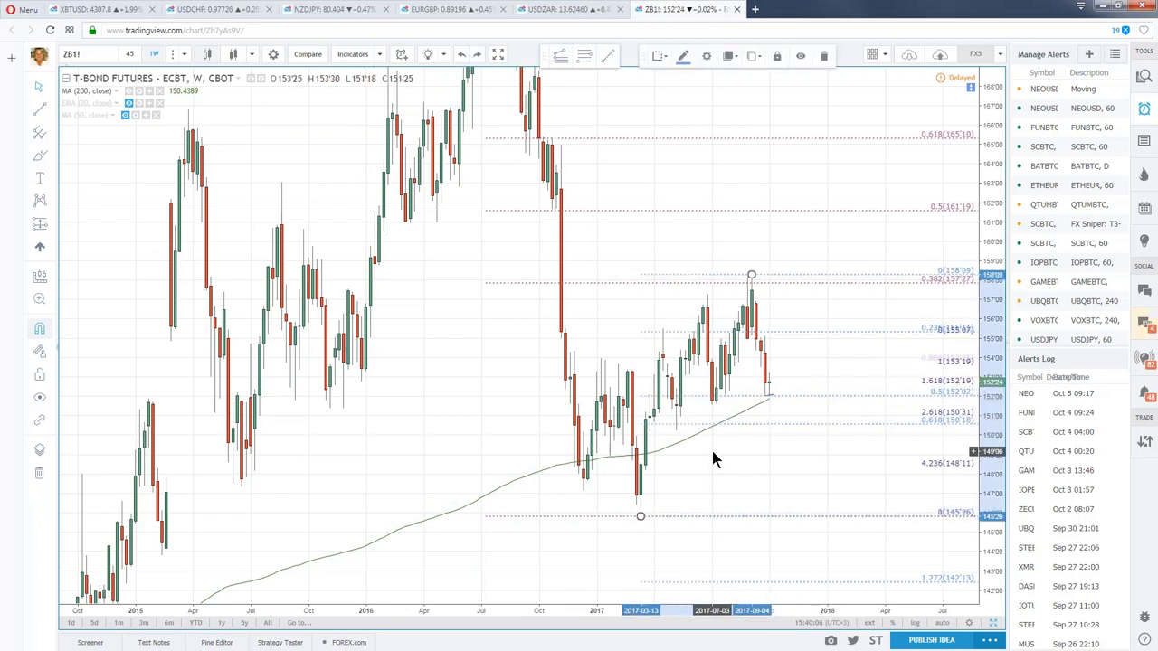
- Switch the T-Bond futures chart to the 1-day interval
{"action": "left_click", "coordinate": [182, 55]}
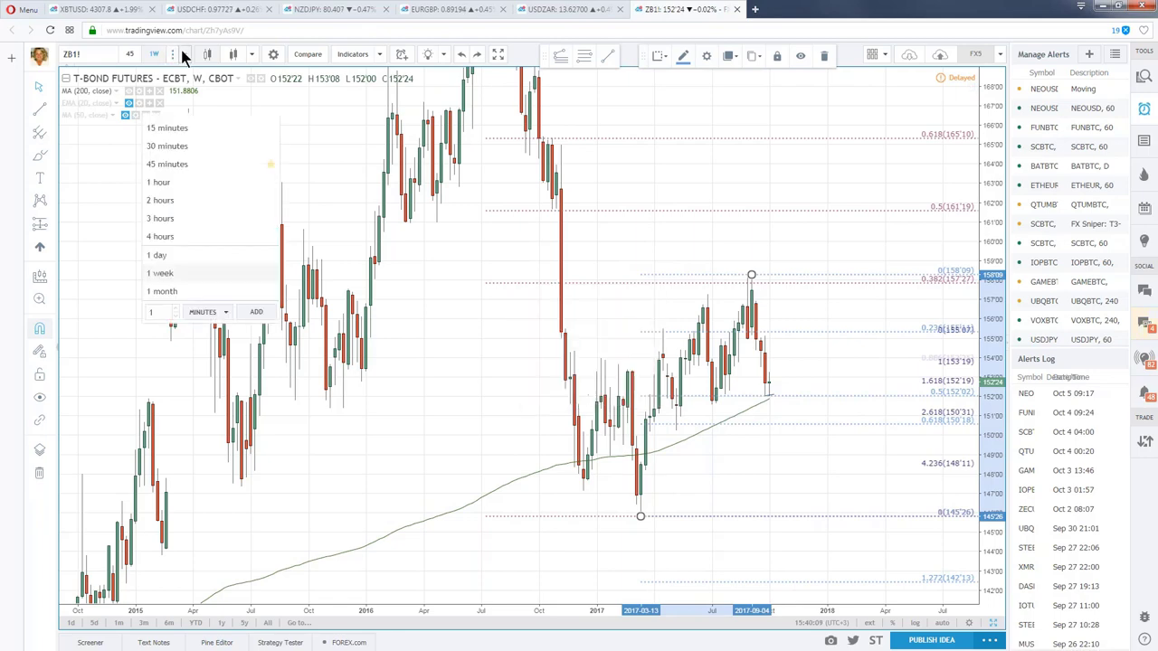
{"action": "left_click", "coordinate": [172, 256]}
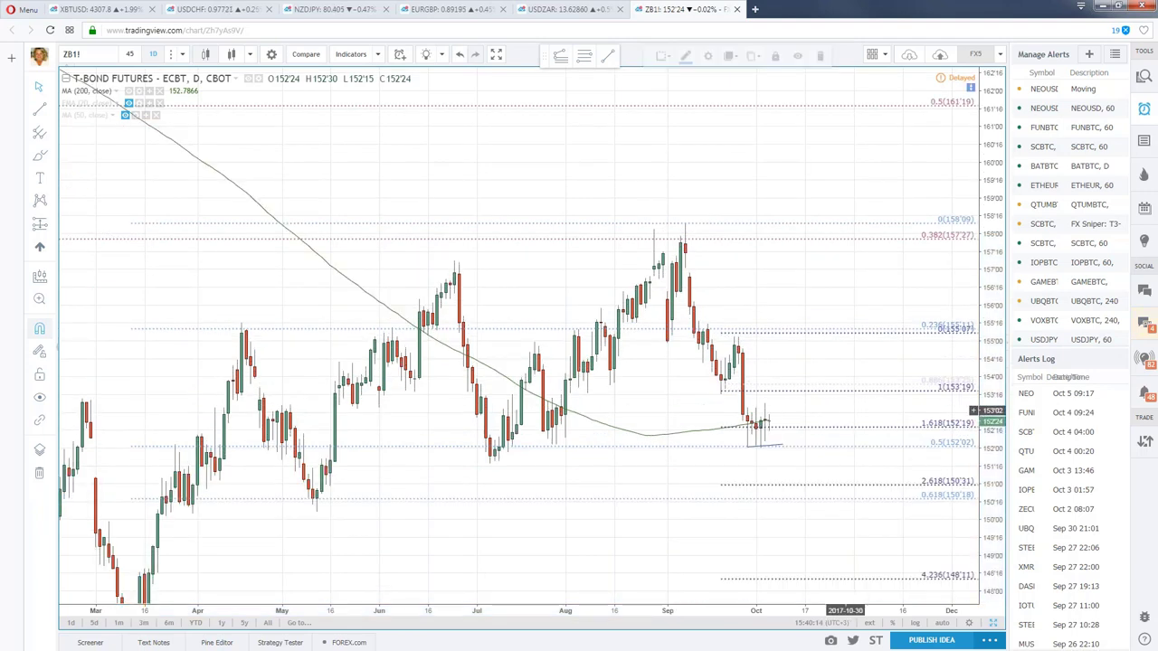
{"action": "left_click_drag", "start_coordinate": [850, 414], "coordinate": [859, 412]}
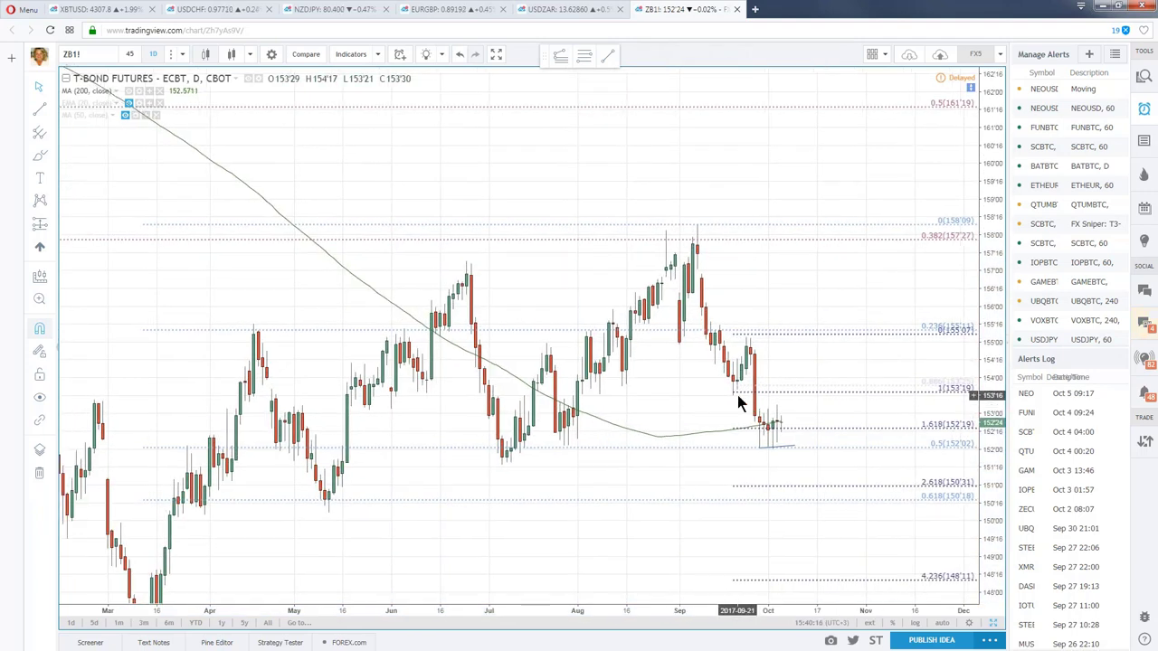
- Lower the Fibonacci extension's anchor so its levels read 153'16, 152'16 and 148'08
{"action": "left_click", "coordinate": [740, 335]}
{"action": "mouse_move", "coordinate": [741, 335]}
{"action": "left_mouse_down"}
{"action": "mouse_move", "coordinate": [732, 395]}
{"action": "mouse_move", "coordinate": [746, 337]}
{"action": "left_mouse_up"}
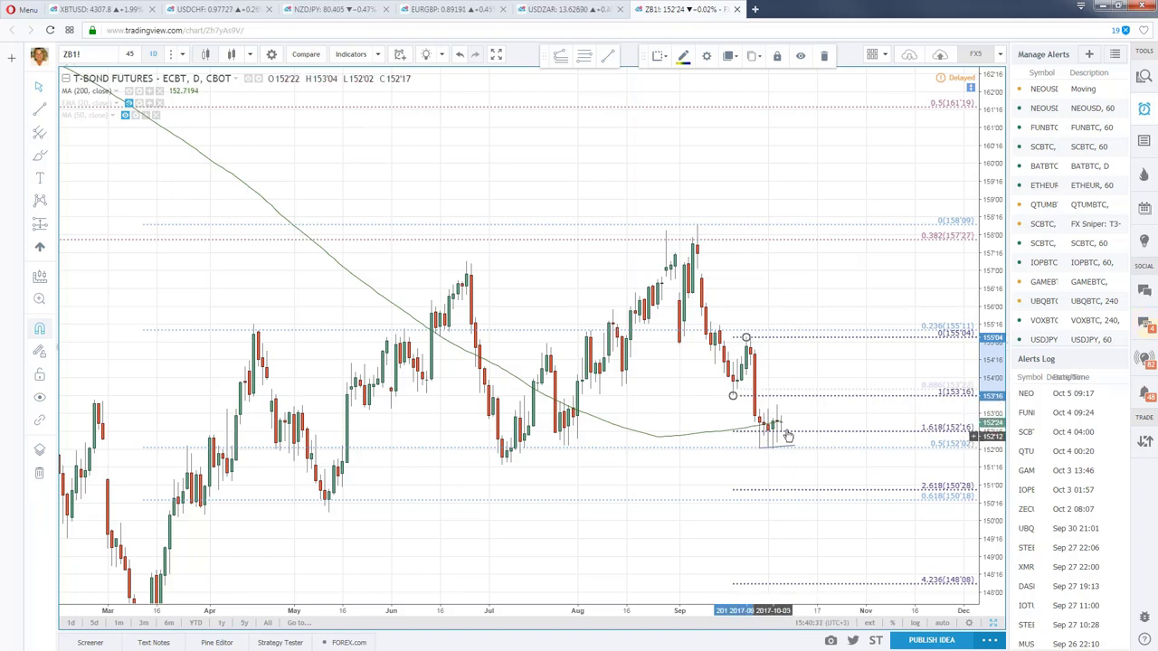
{"action": "left_click", "coordinate": [810, 389]}
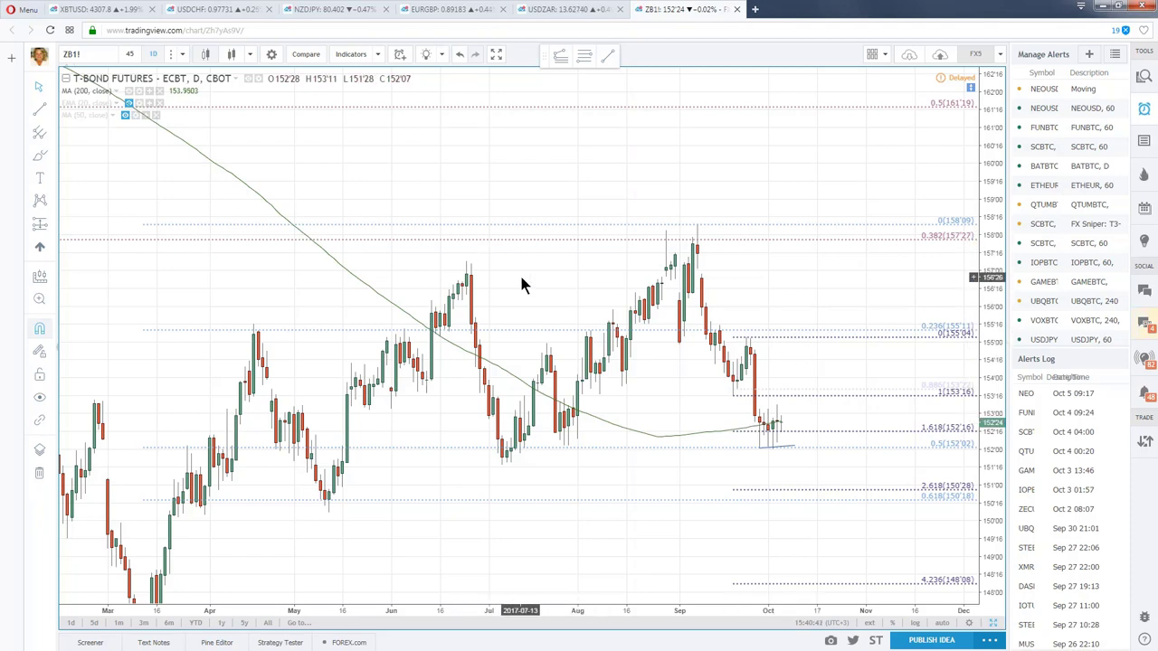
{"action": "left_click_drag", "start_coordinate": [524, 284], "coordinate": [564, 220]}
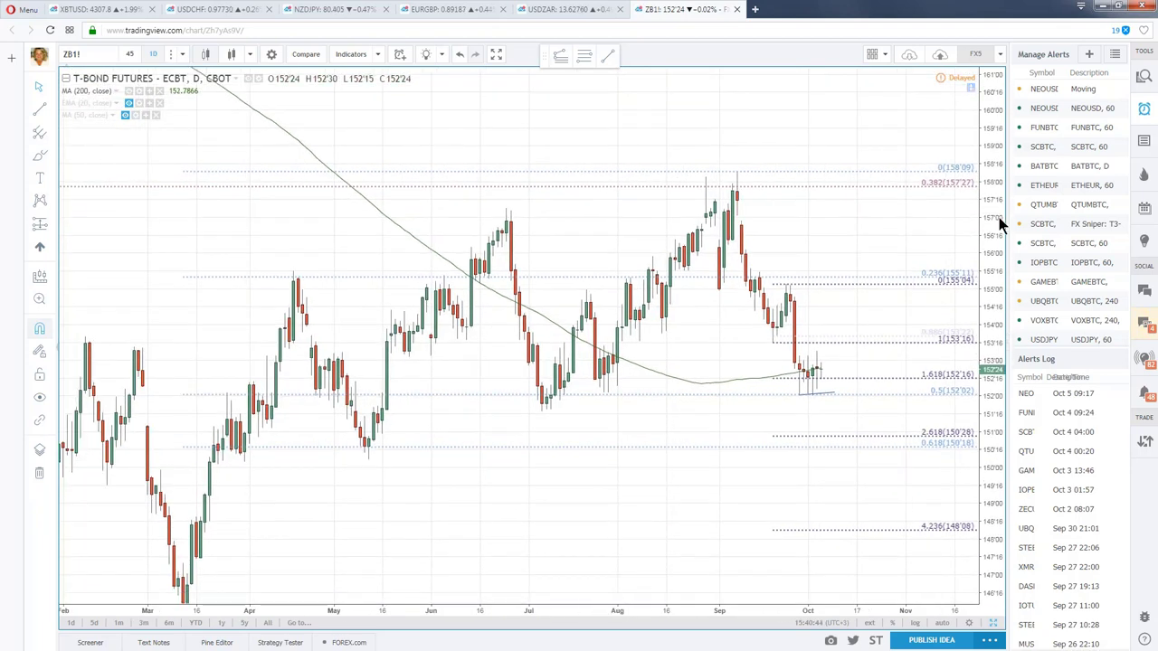
{"action": "left_click_drag", "start_coordinate": [1000, 222], "coordinate": [994, 273]}
{"action": "left_click_drag", "start_coordinate": [899, 266], "coordinate": [873, 226]}
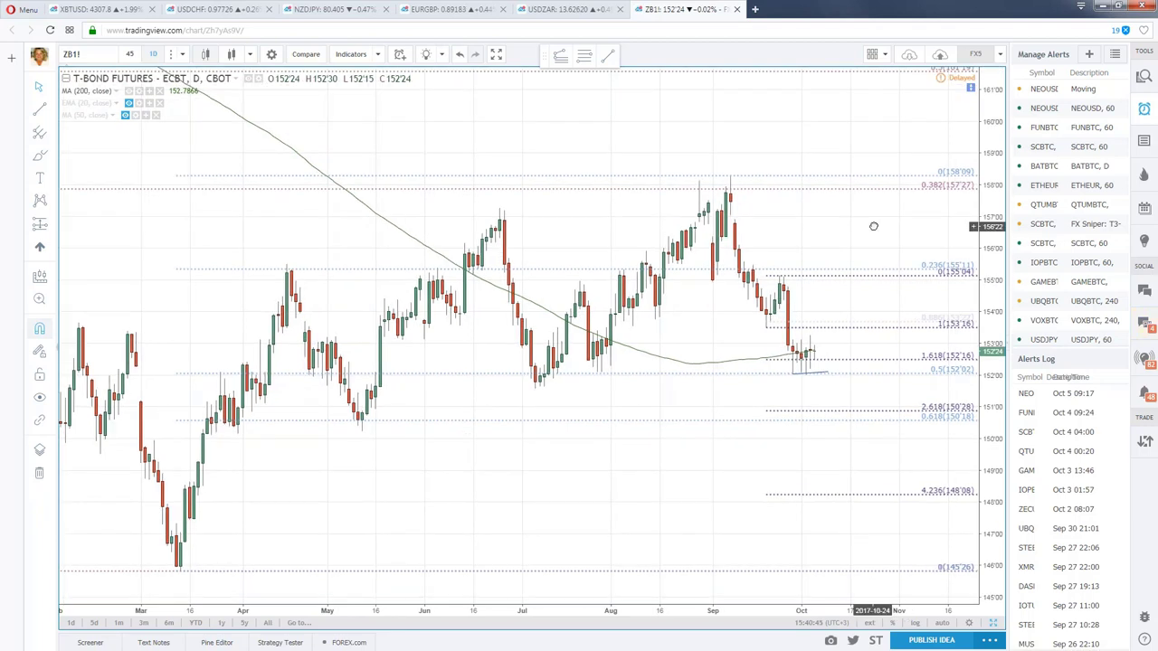
{"action": "left_click_drag", "start_coordinate": [874, 226], "coordinate": [886, 259]}
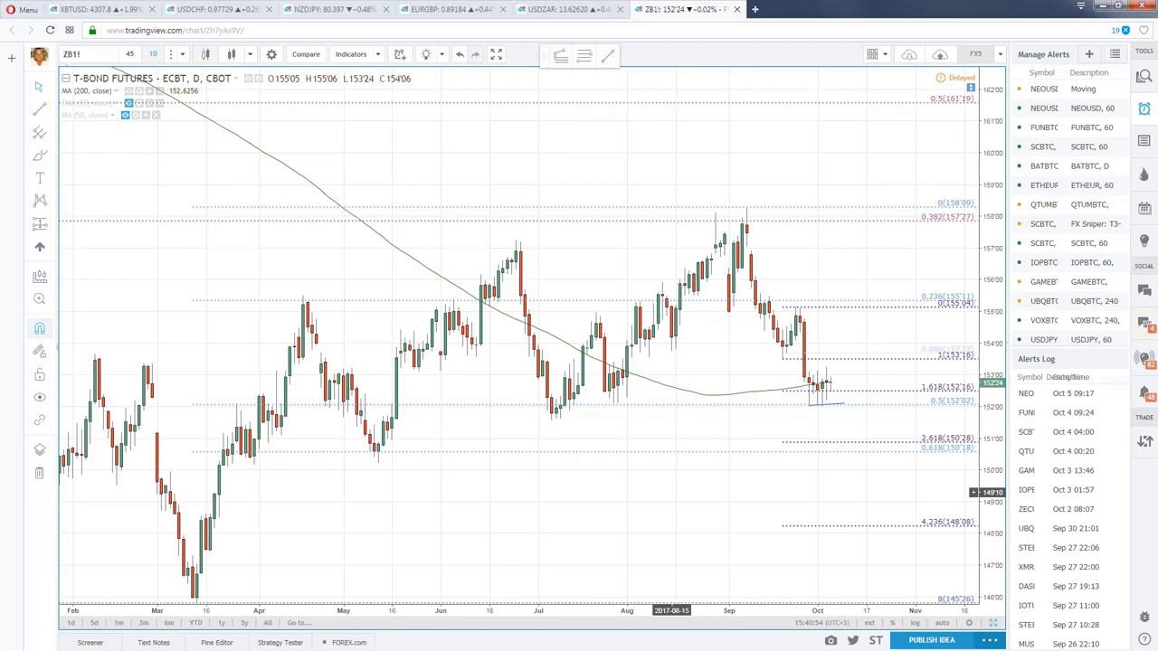
{"action": "left_click_drag", "start_coordinate": [671, 492], "coordinate": [673, 471]}
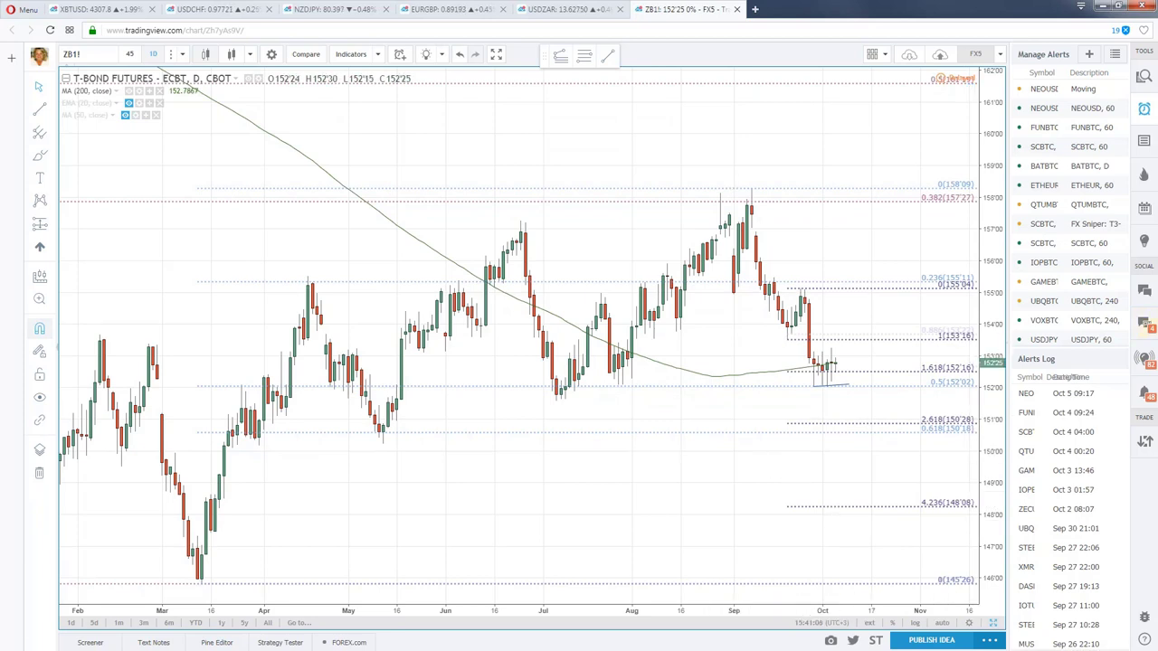
- Close the Alerts panel and frame the chart from November 2016 to October 2017
{"action": "left_click", "coordinate": [1008, 346]}
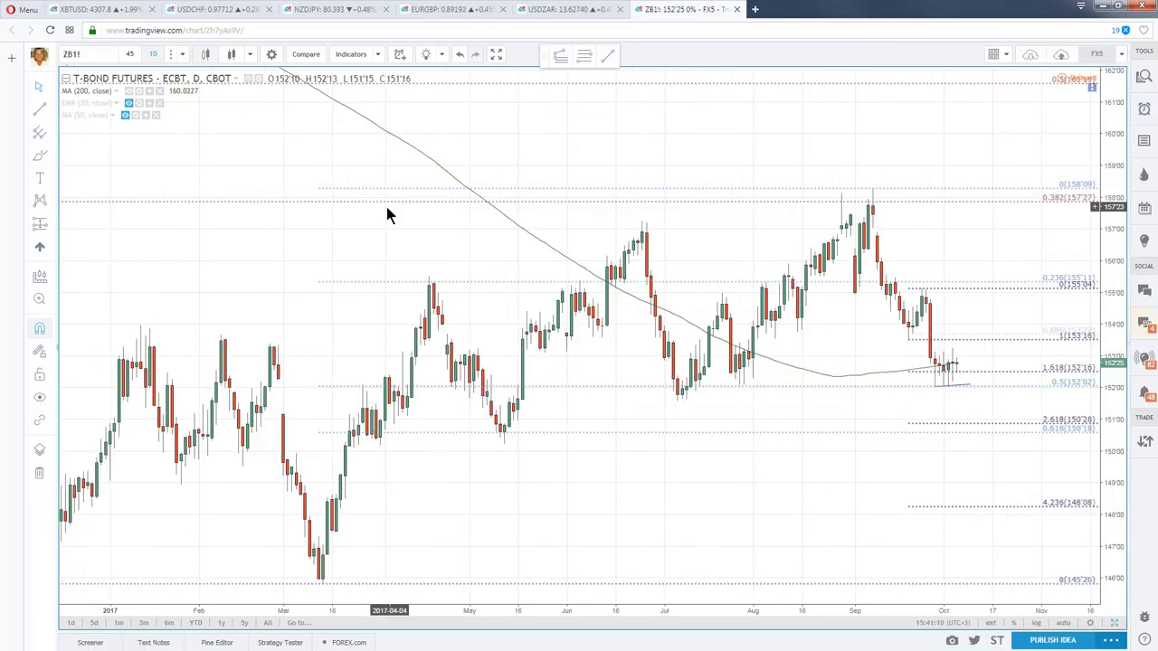
{"action": "left_click_drag", "start_coordinate": [395, 217], "coordinate": [347, 218]}
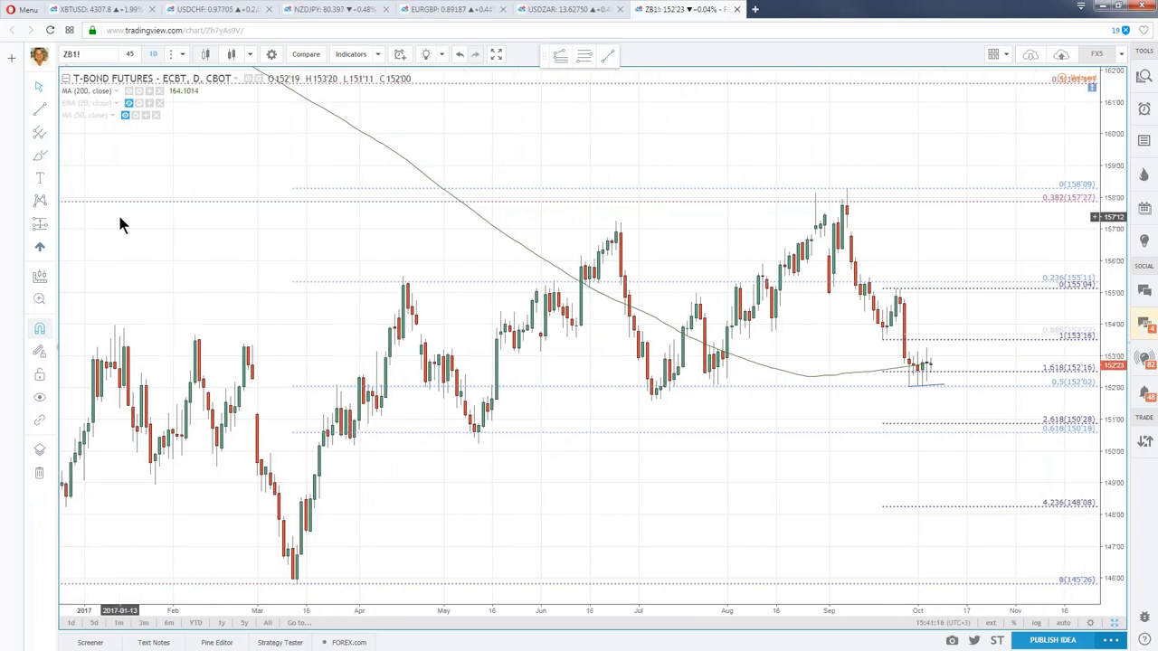
{"action": "scroll", "coordinate": [608, 457], "scroll_direction": "down", "scroll_amount": 2}
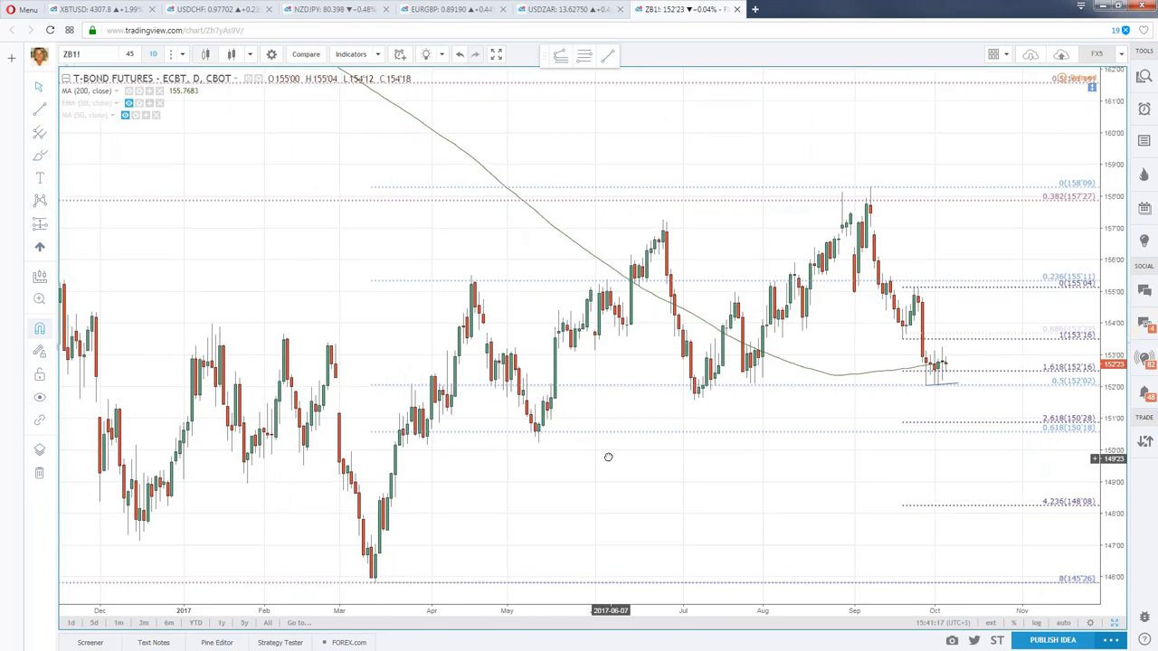
{"action": "left_click_drag", "start_coordinate": [608, 457], "coordinate": [591, 448]}
{"action": "scroll", "coordinate": [617, 461], "scroll_direction": "down", "scroll_amount": 3}
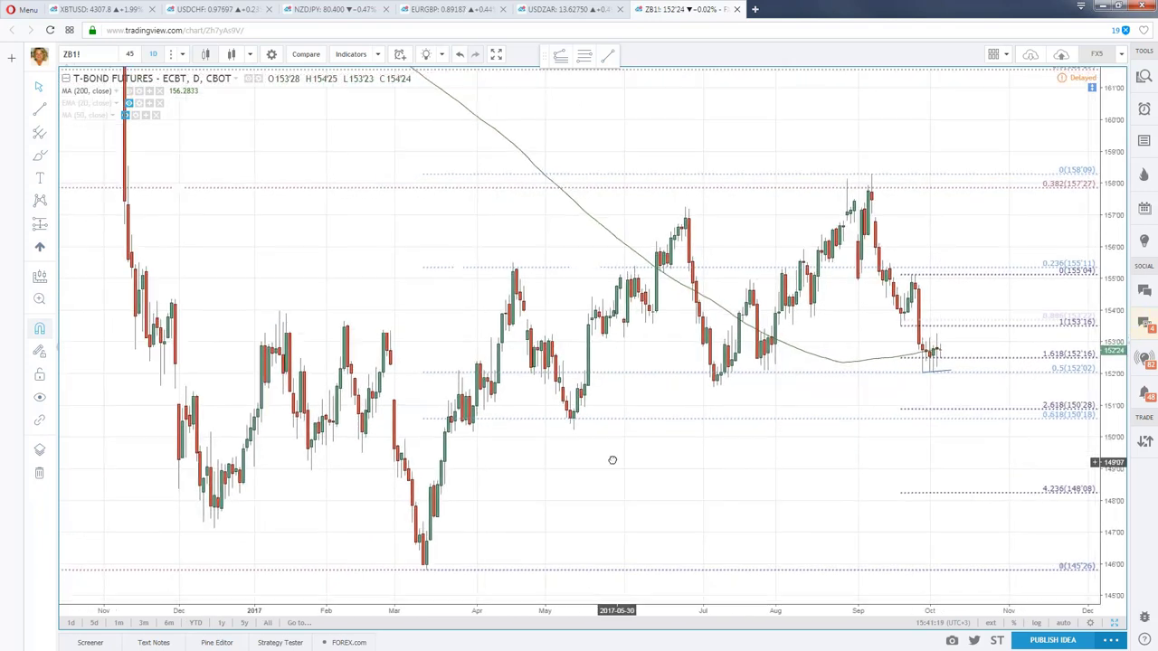
- Bring up the EURGBP daily chart tab and frame its resistance zone and Fibonacci levels
{"action": "left_click", "coordinate": [425, 11]}
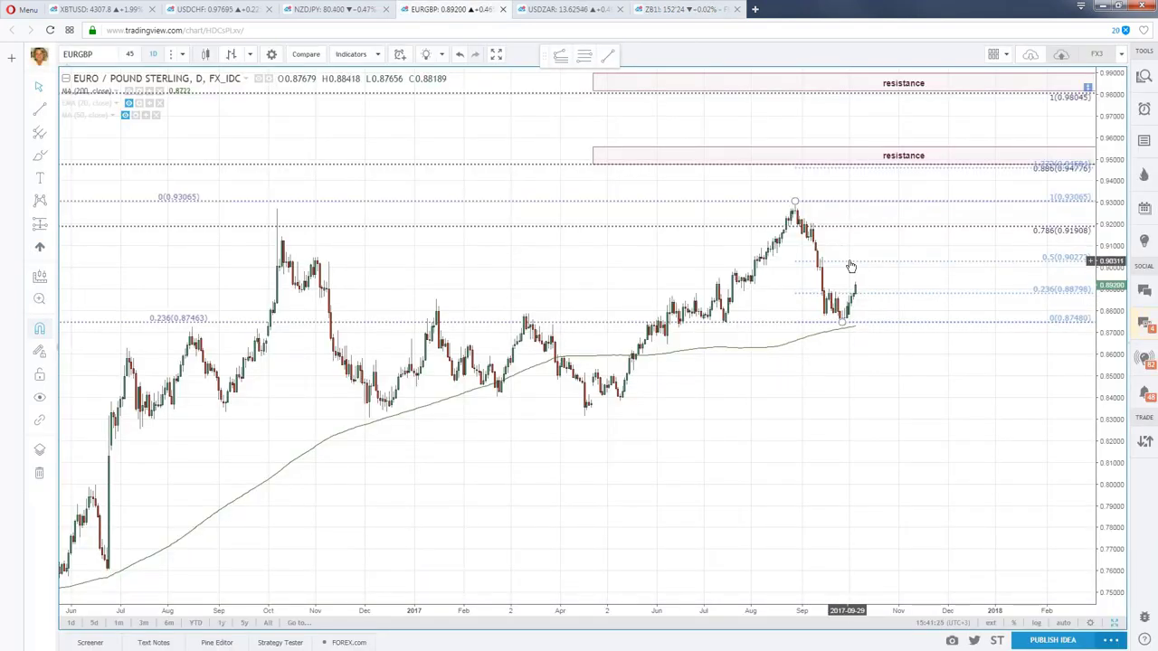
{"action": "scroll", "coordinate": [742, 517], "scroll_direction": "down", "scroll_amount": 3}
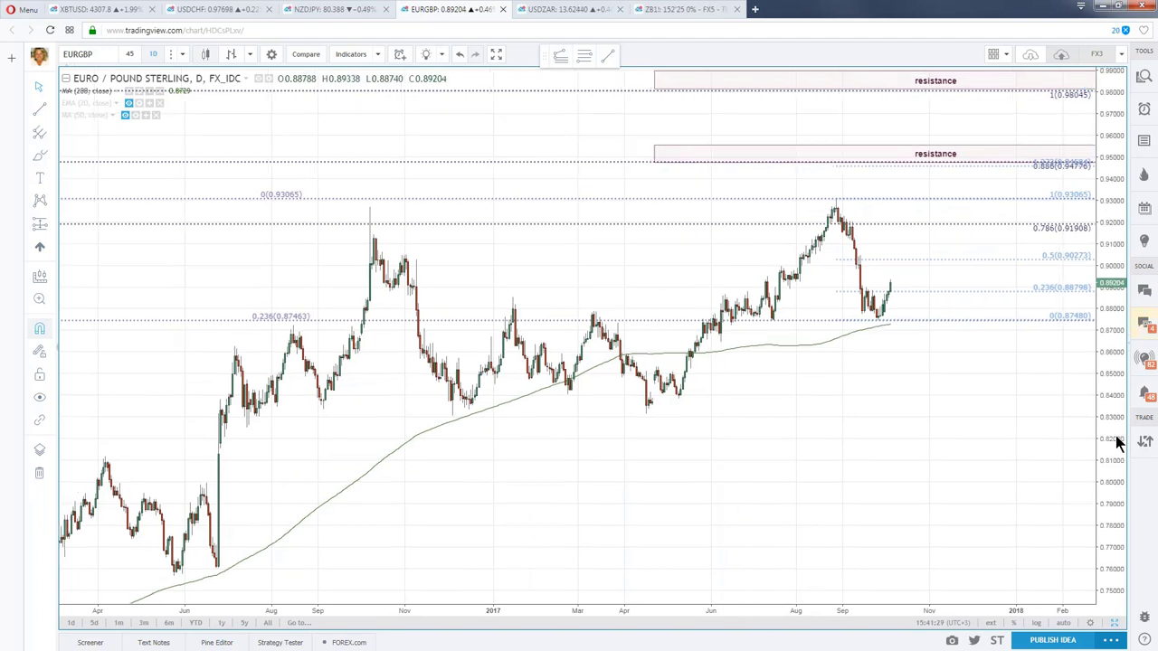
{"action": "scroll", "coordinate": [930, 494], "scroll_direction": "up", "scroll_amount": 3}
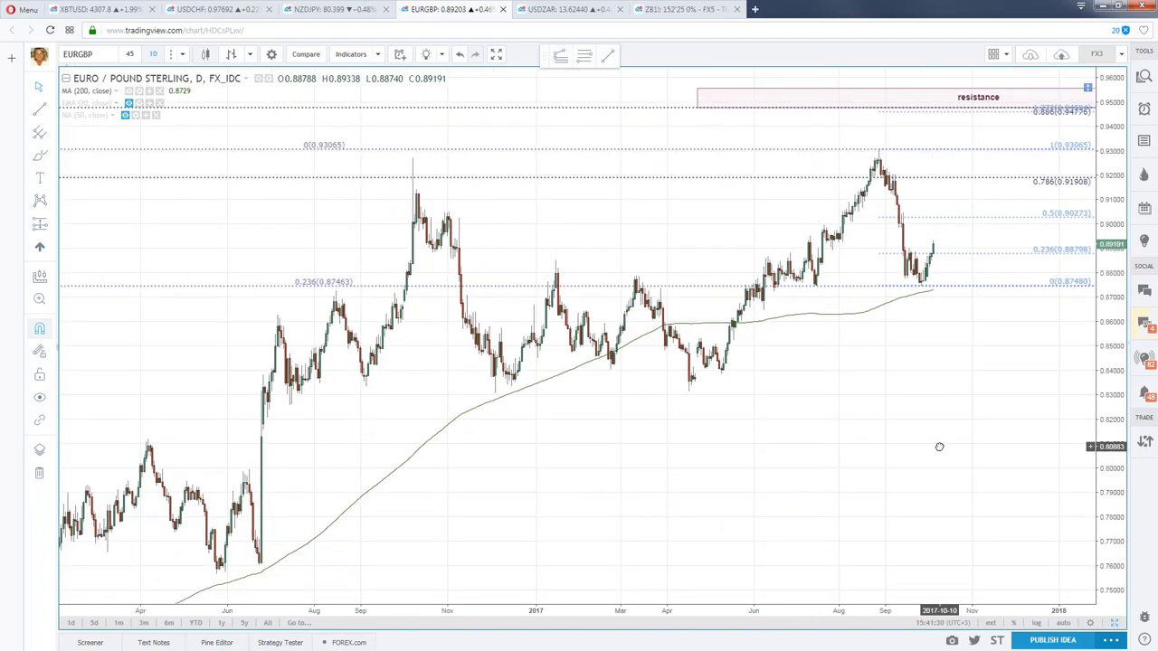
{"action": "left_click_drag", "start_coordinate": [912, 470], "coordinate": [886, 477]}
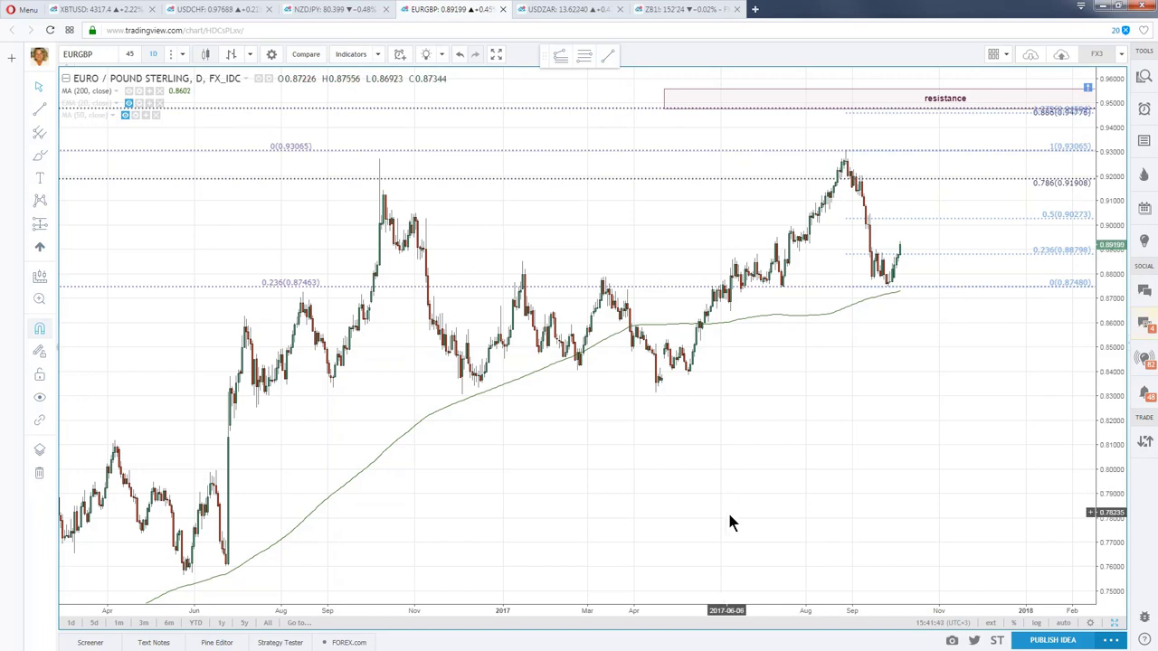
{"action": "left_click_drag", "start_coordinate": [731, 523], "coordinate": [735, 534]}
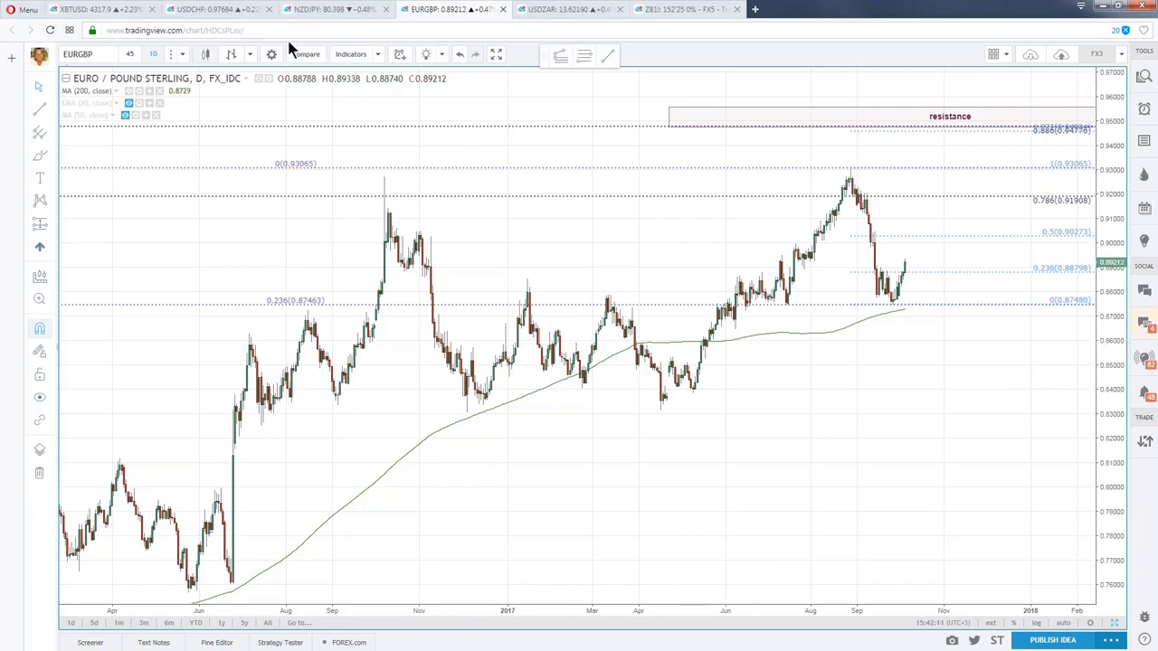
- Maximize the GBPAUD chart from the six-chart grid and set it to 1 day
{"action": "left_click", "coordinate": [1114, 627]}
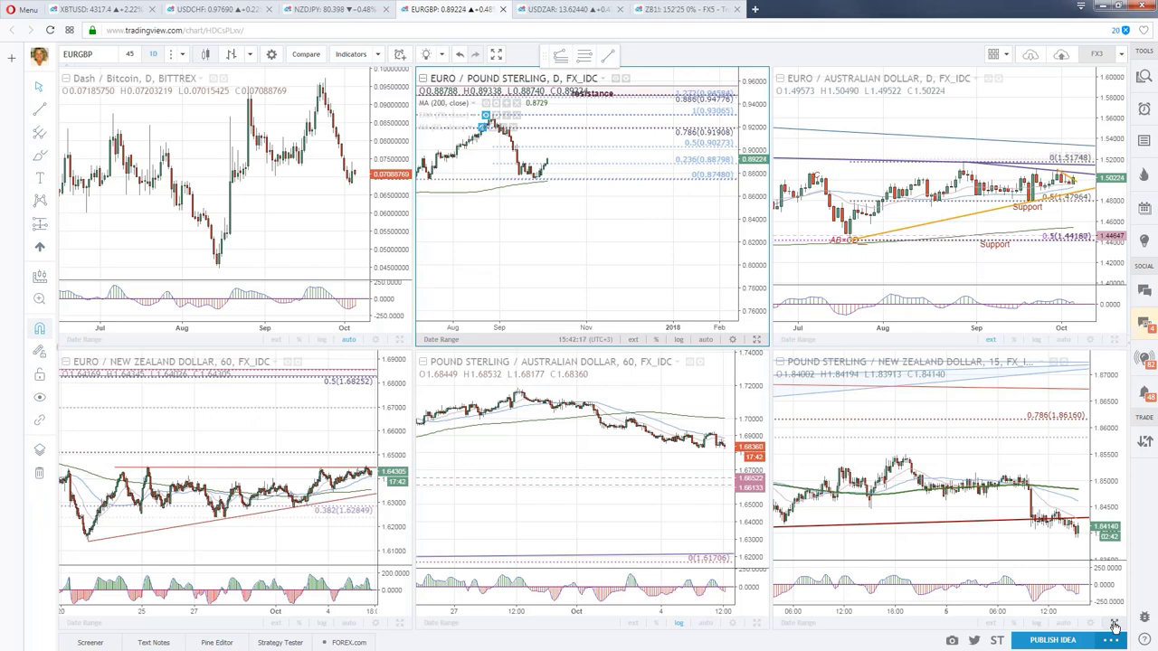
{"action": "left_click", "coordinate": [757, 628]}
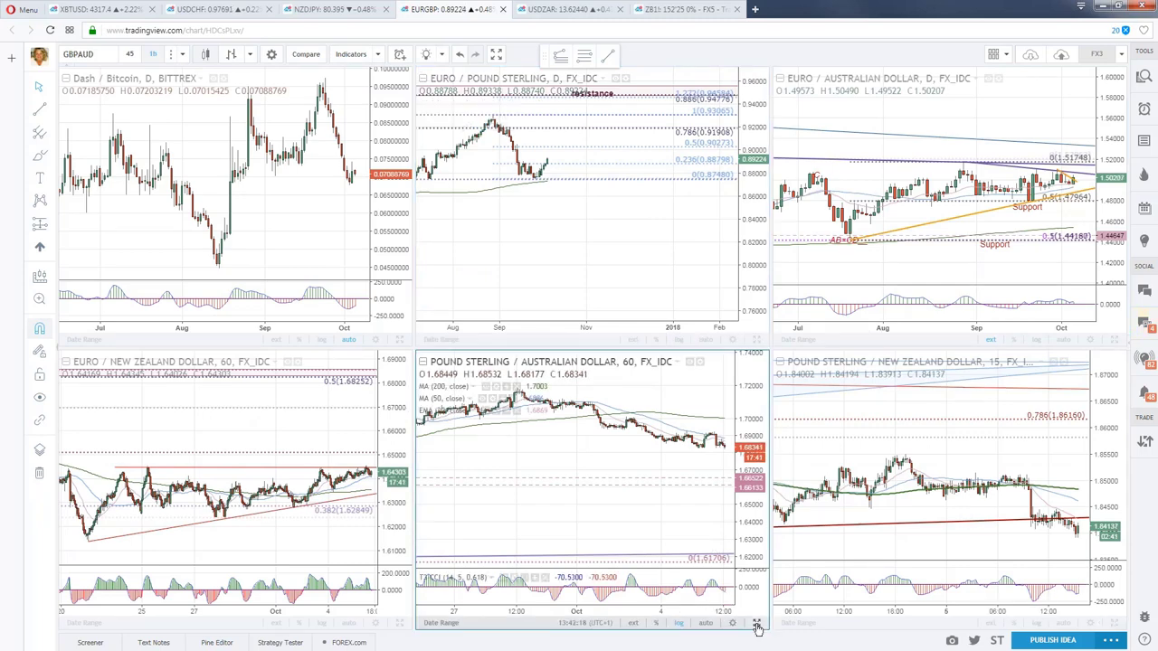
{"action": "left_click", "coordinate": [757, 628]}
{"action": "left_click", "coordinate": [153, 55]}
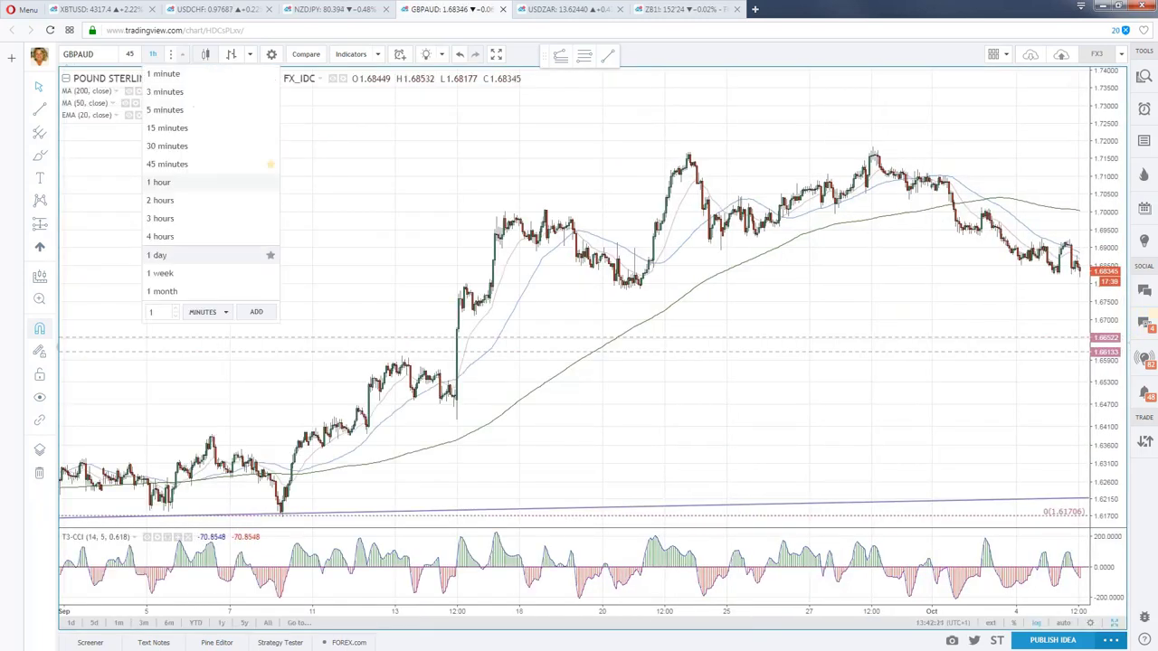
{"action": "left_click", "coordinate": [163, 255]}
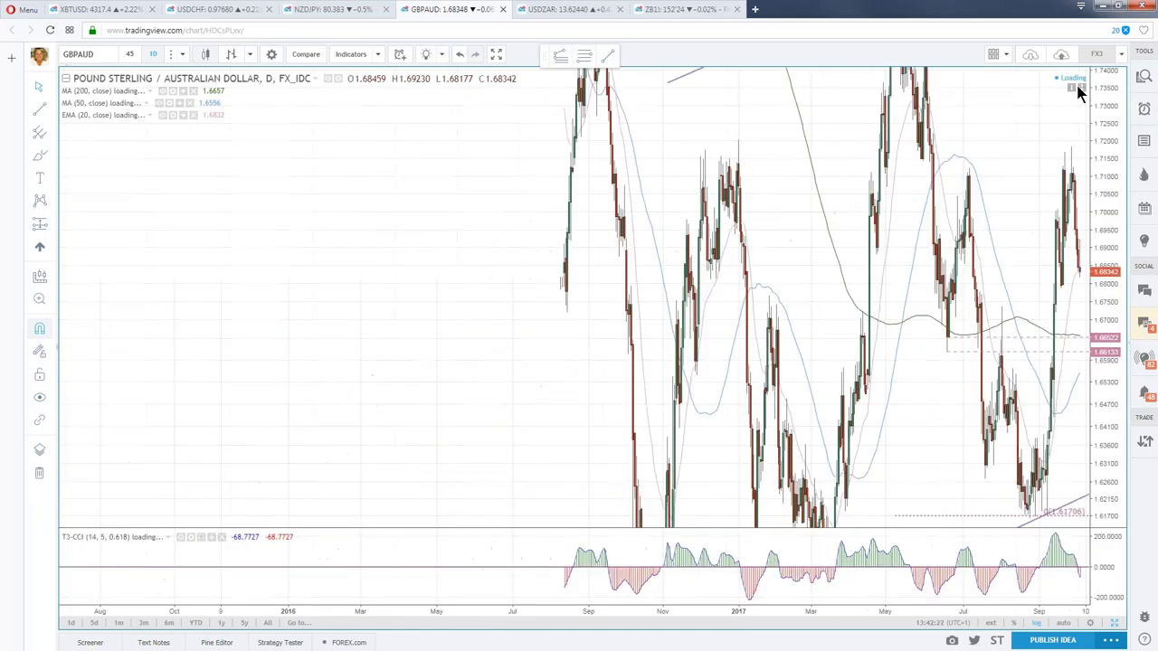
- Compress the price scale to 1.52–1.90 and hide the MA(50) and EMA(20) lines
{"action": "scroll", "coordinate": [1065, 103], "scroll_direction": "right", "scroll_amount": 3}
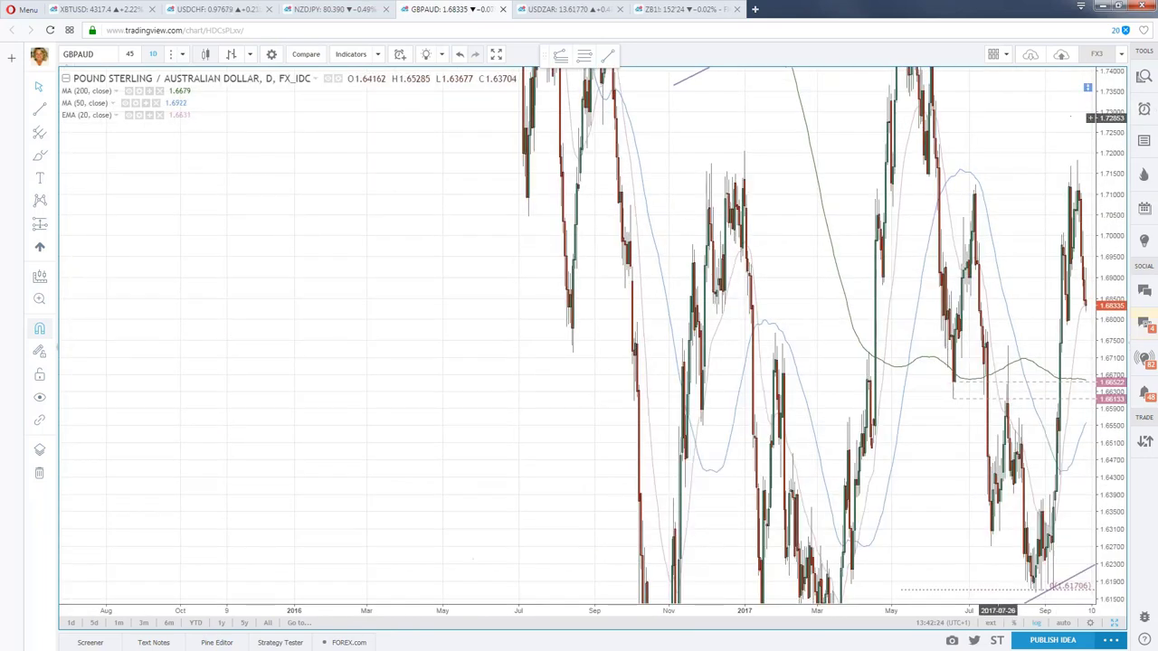
{"action": "scroll", "coordinate": [824, 150], "scroll_direction": "up", "scroll_amount": 2}
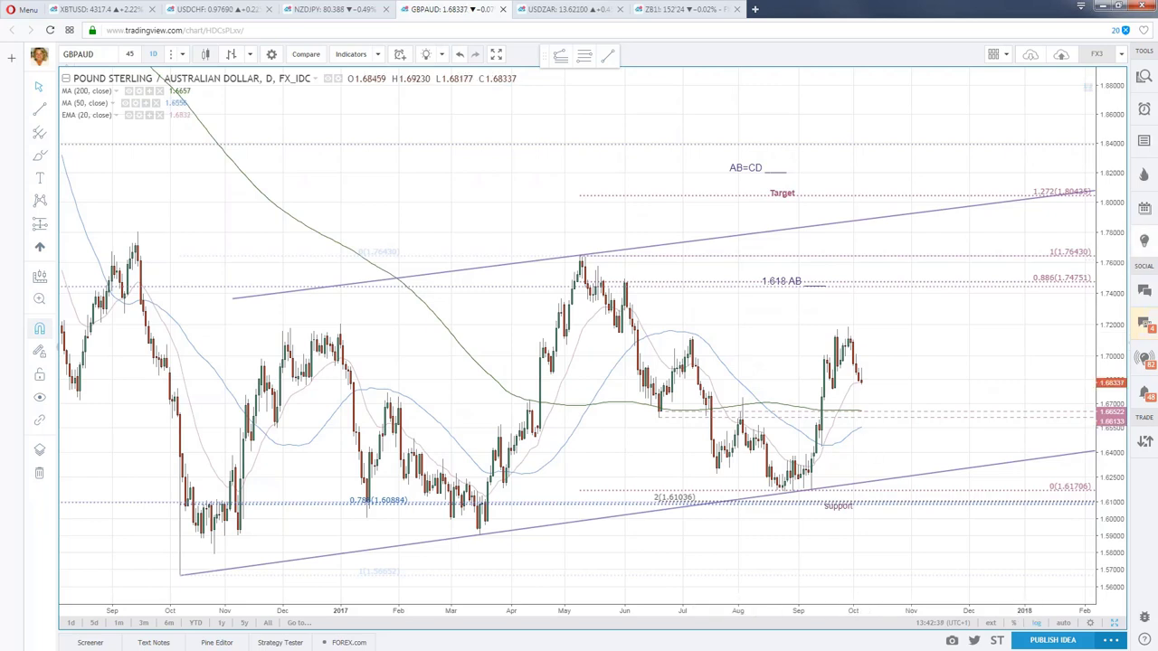
{"action": "left_click_drag", "start_coordinate": [1106, 291], "coordinate": [814, 344]}
{"action": "left_click", "coordinate": [129, 115]}
{"action": "left_click", "coordinate": [126, 102]}
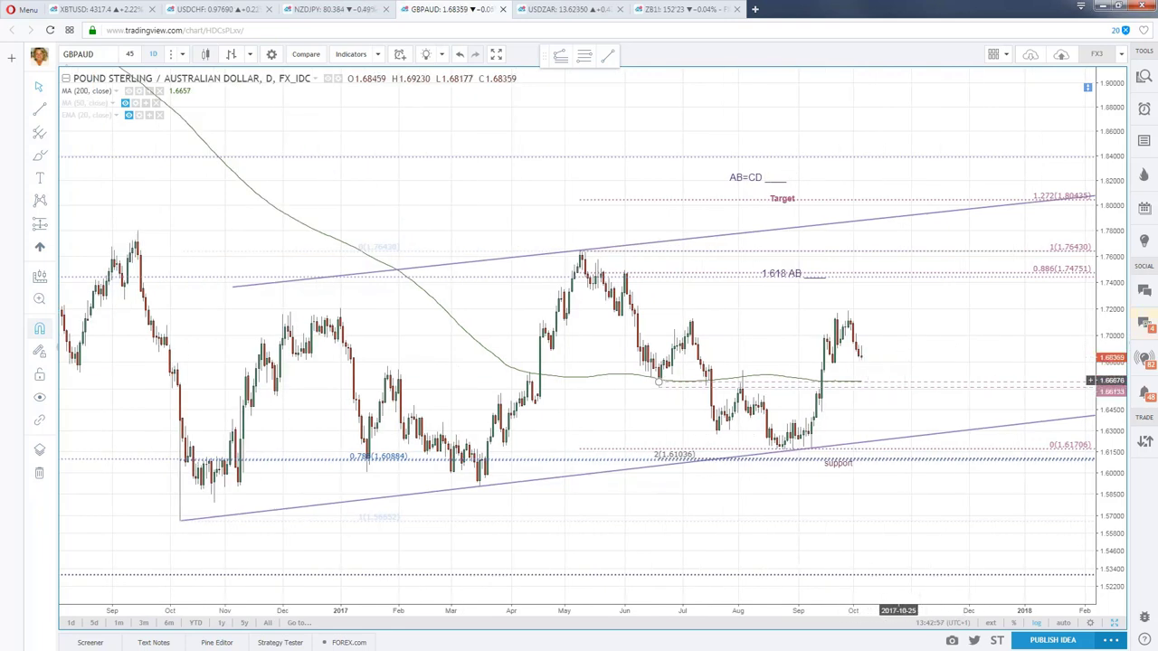
- Maximize the GBPNZD chart and switch it to the daily interval with D
{"action": "left_click", "coordinate": [1116, 626]}
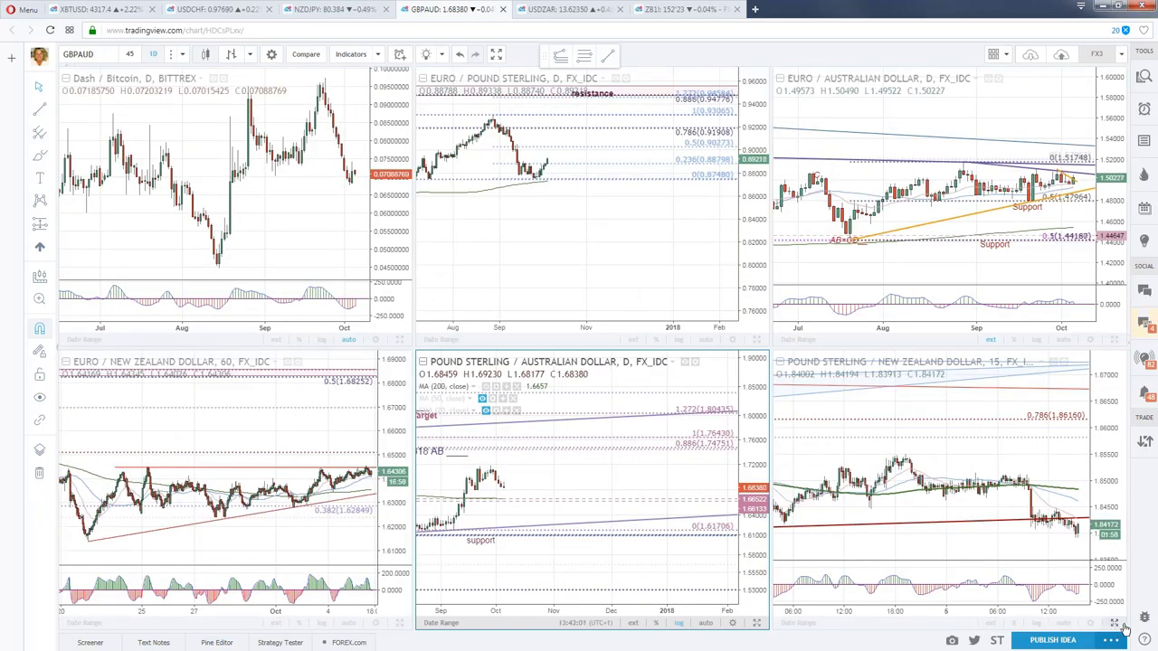
{"action": "left_click", "coordinate": [1114, 624]}
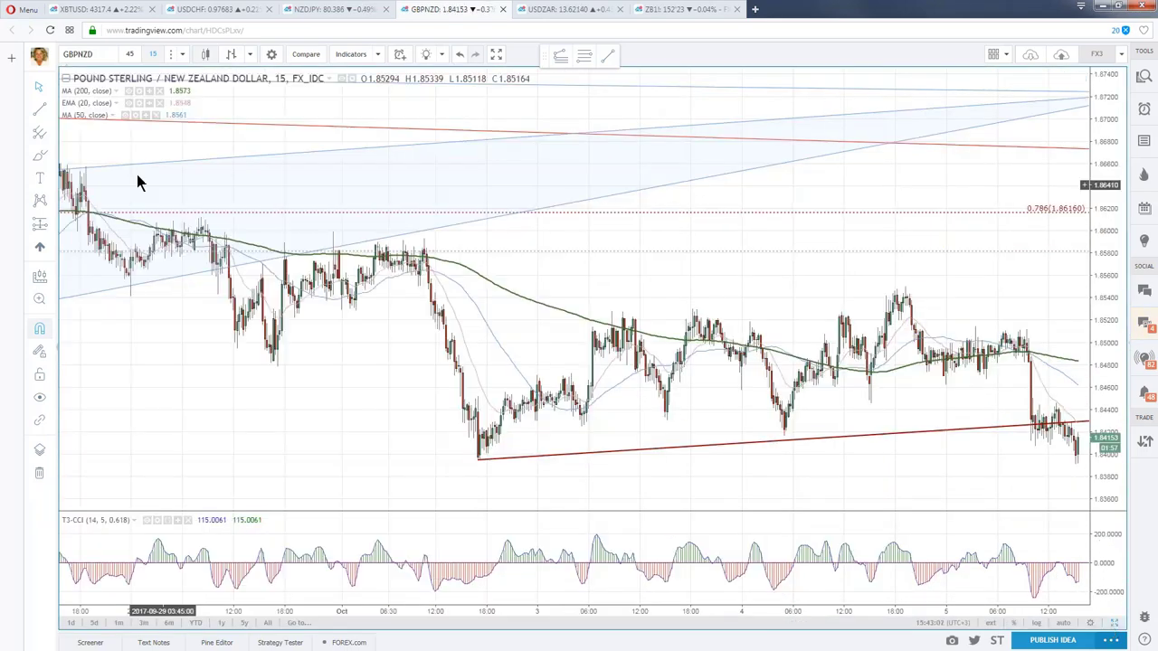
{"action": "left_click", "coordinate": [183, 55]}
{"action": "key", "text": "Escape"}
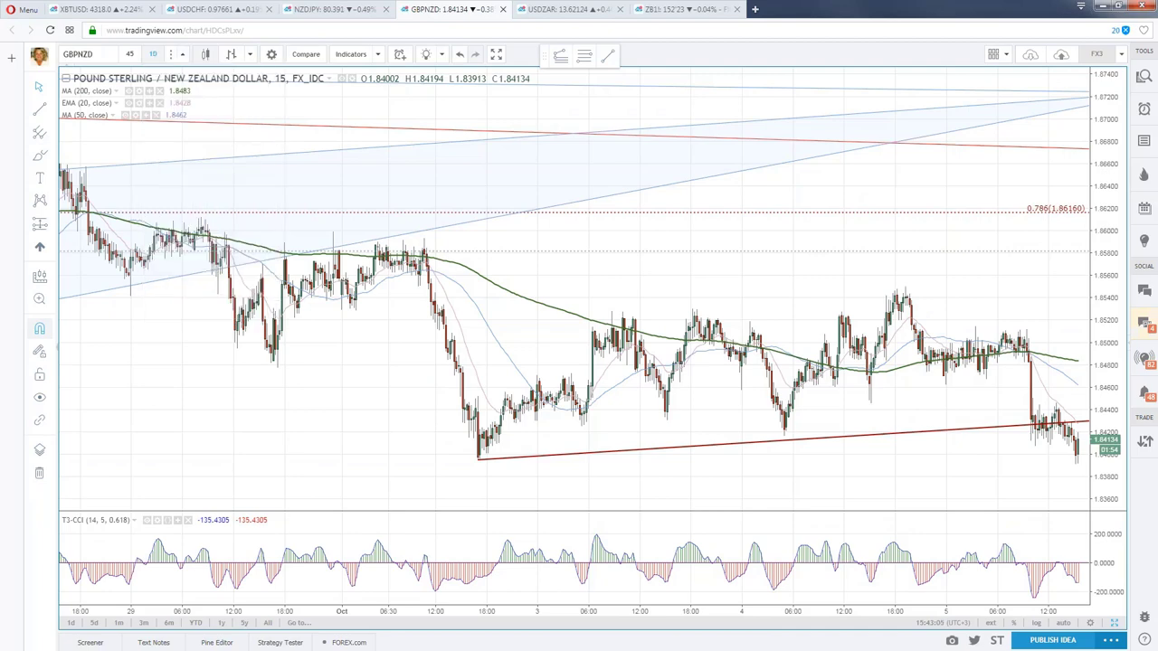
{"action": "type", "text": "D"}
{"action": "key", "text": "Return"}
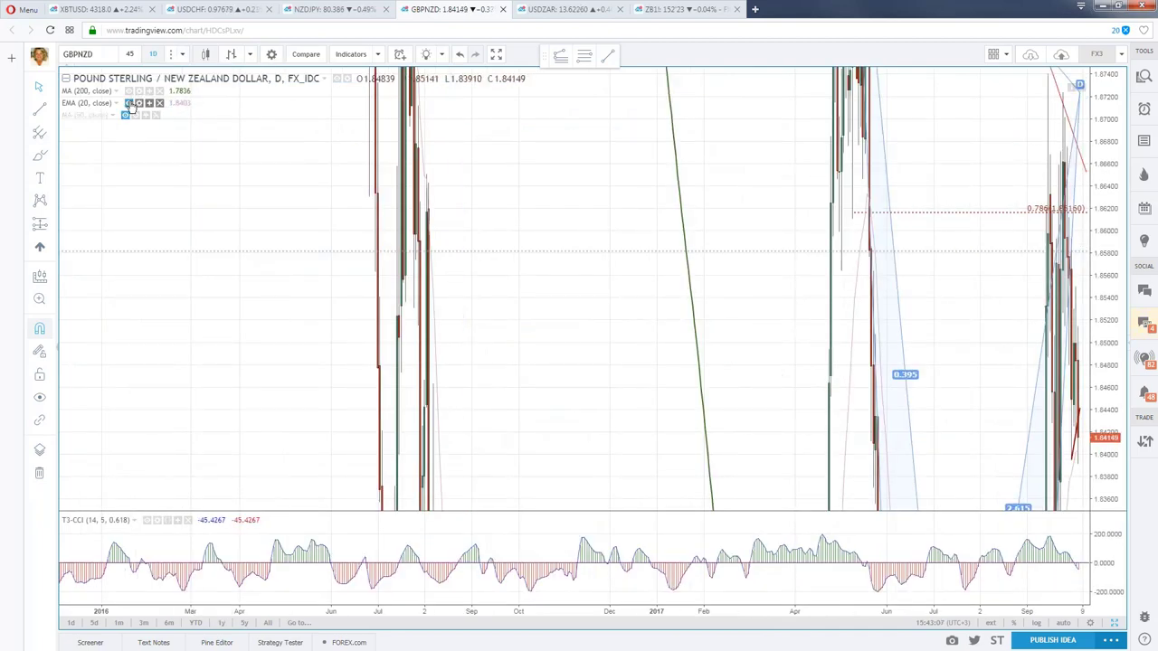
- Hide the CCI pane and auto-fit the price scale to the bars
{"action": "left_click", "coordinate": [1080, 86]}
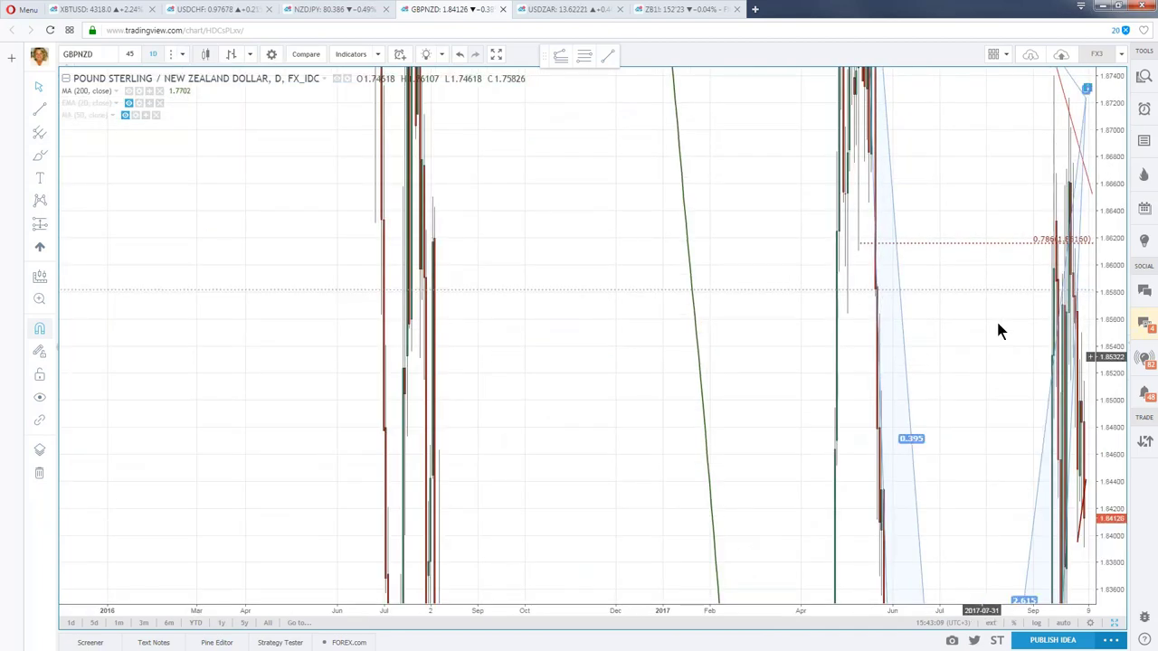
{"action": "left_click", "coordinate": [1063, 623]}
{"action": "scroll", "coordinate": [780, 213], "scroll_direction": "up", "scroll_amount": 5}
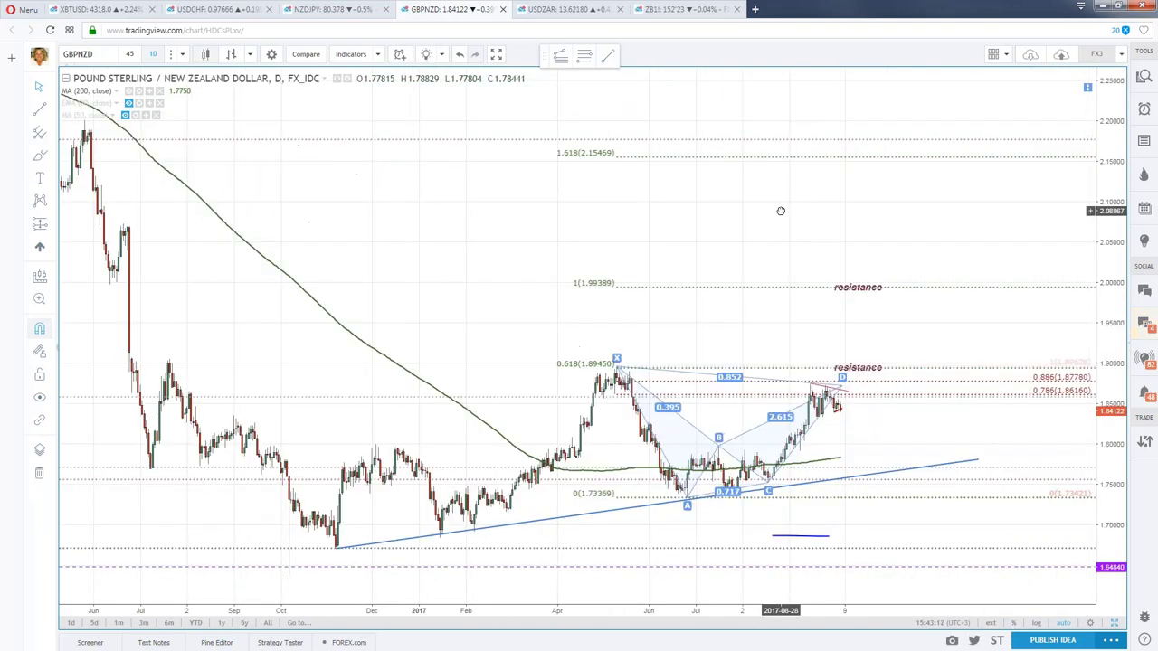
{"action": "scroll", "coordinate": [814, 208], "scroll_direction": "up", "scroll_amount": 3}
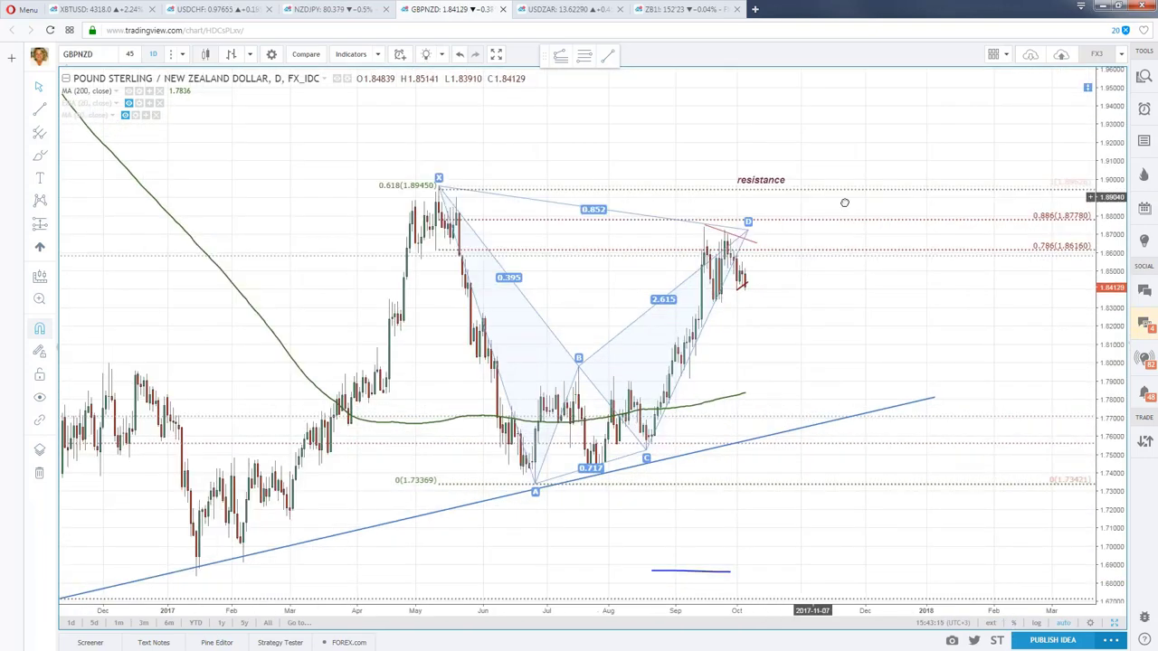
- Lengthen the short red trendline to the right and pan to earlier months and lower prices
{"action": "left_click", "coordinate": [799, 314]}
{"action": "mouse_move", "coordinate": [789, 321]}
{"action": "left_mouse_down"}
{"action": "mouse_move", "coordinate": [767, 331]}
{"action": "mouse_move", "coordinate": [809, 317]}
{"action": "left_mouse_up"}
{"action": "left_click", "coordinate": [845, 359]}
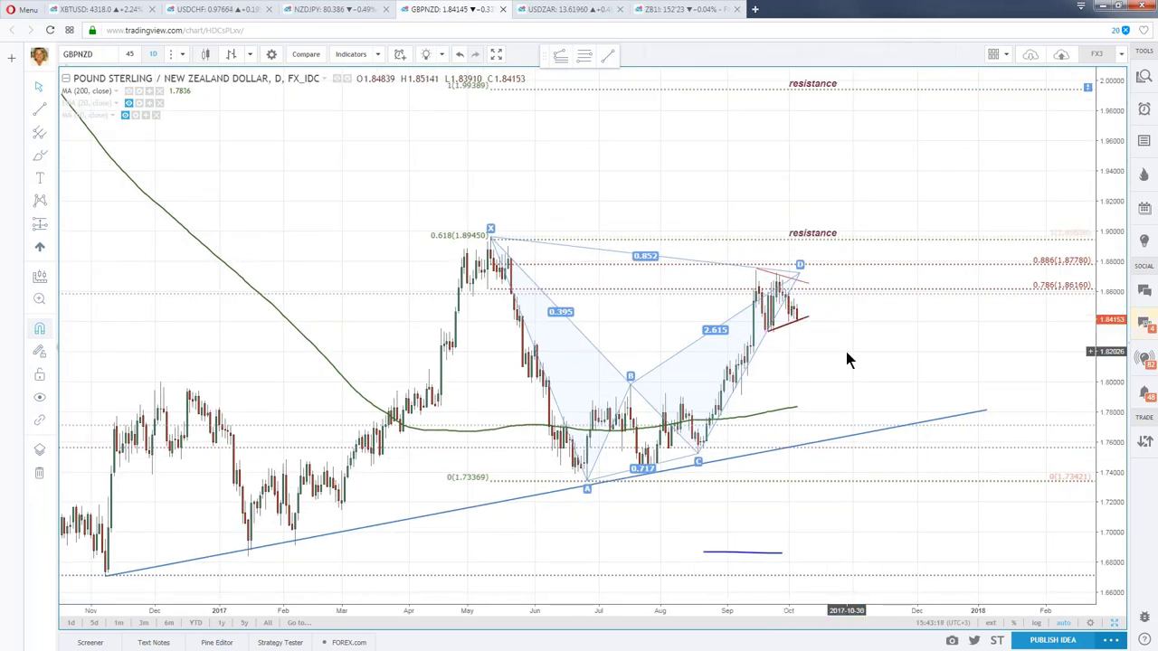
{"action": "scroll", "coordinate": [750, 371], "scroll_direction": "up", "scroll_amount": 2}
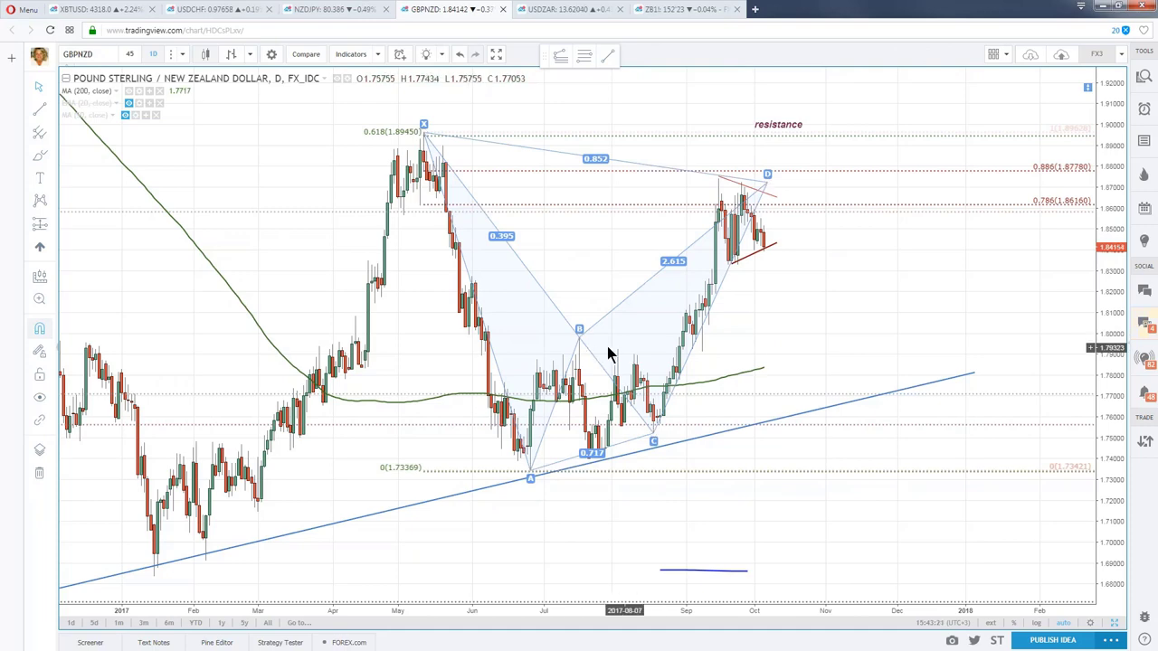
{"action": "scroll", "coordinate": [775, 344], "scroll_direction": "down", "scroll_amount": 3}
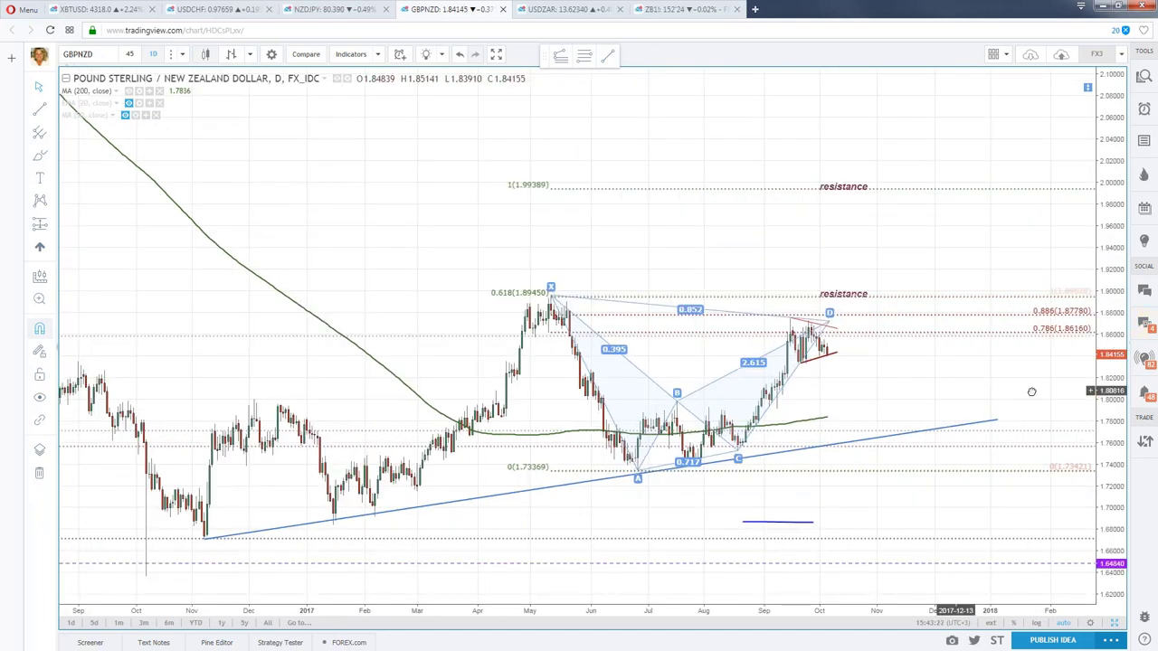
{"action": "left_click_drag", "start_coordinate": [1031, 392], "coordinate": [1089, 421]}
{"action": "left_click_drag", "start_coordinate": [459, 526], "coordinate": [424, 432]}
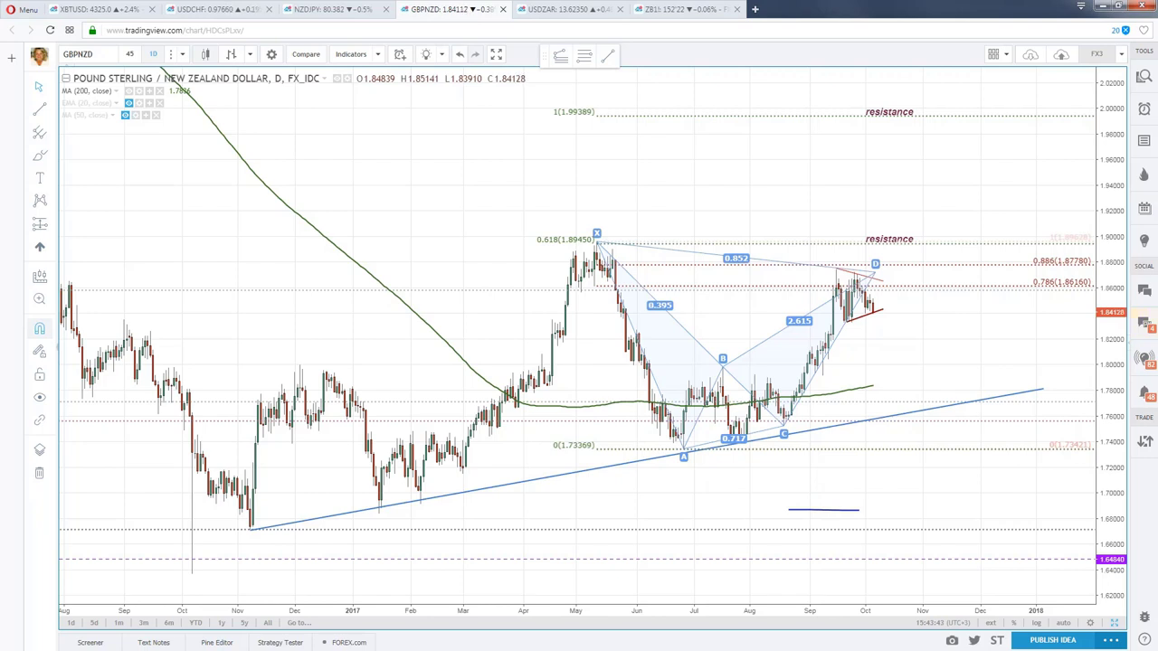
- Zoom out the GBPNZD chart
{"action": "scroll", "coordinate": [259, 295], "scroll_direction": "down", "scroll_amount": 1}
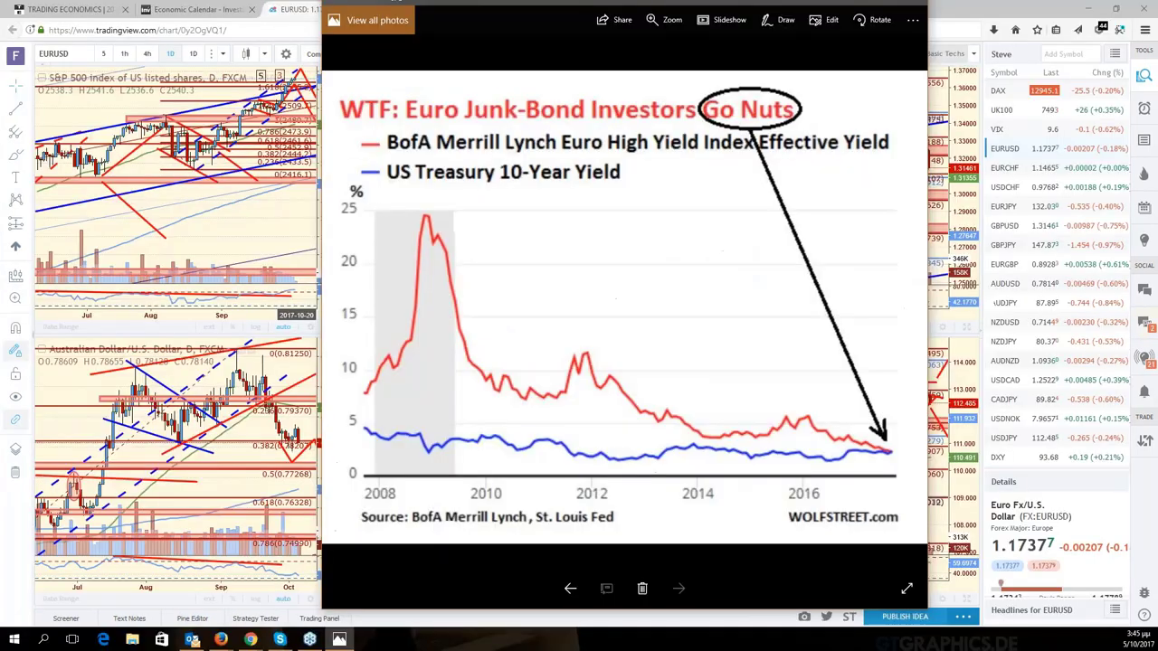
{"action": "left_click_drag", "start_coordinate": [512, 2], "coordinate": [511, 16]}
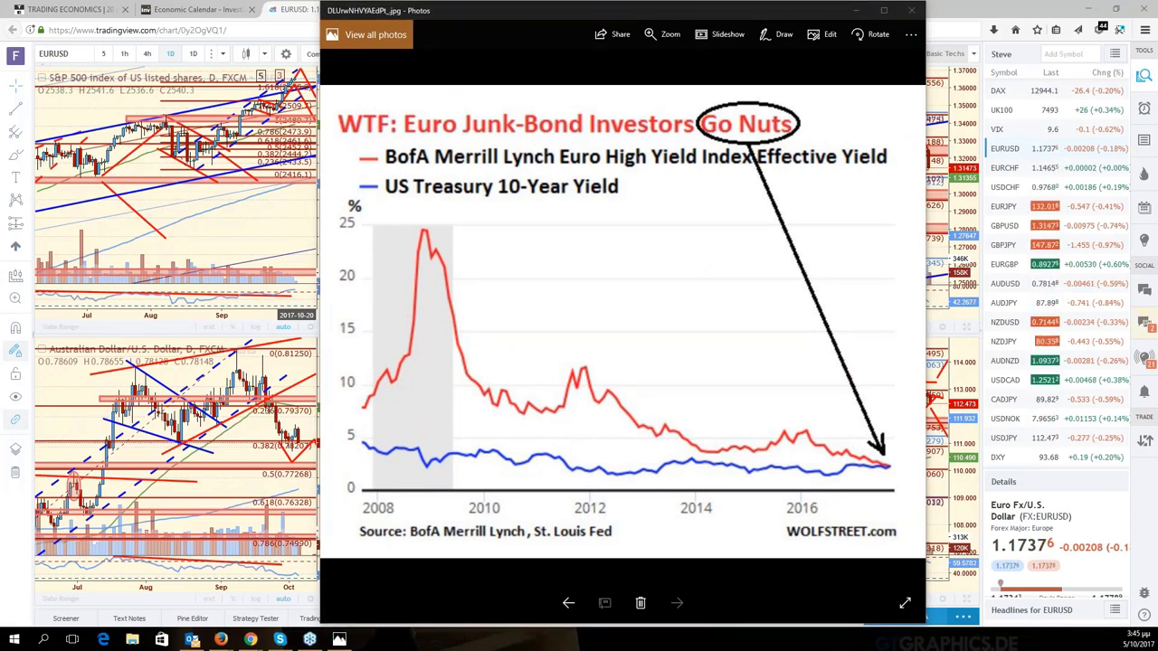
{"action": "key", "text": "super+d"}
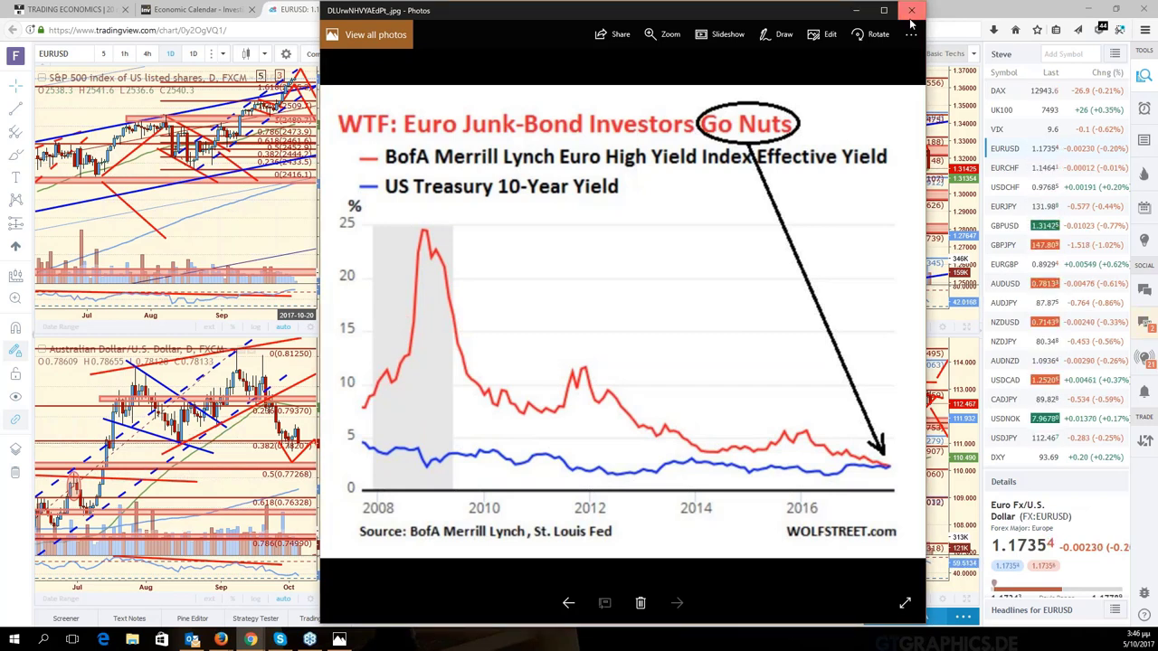
- Close the yield image and maximize the GBPUSD chart, leaving space right of the last bar
{"action": "left_click", "coordinate": [911, 11]}
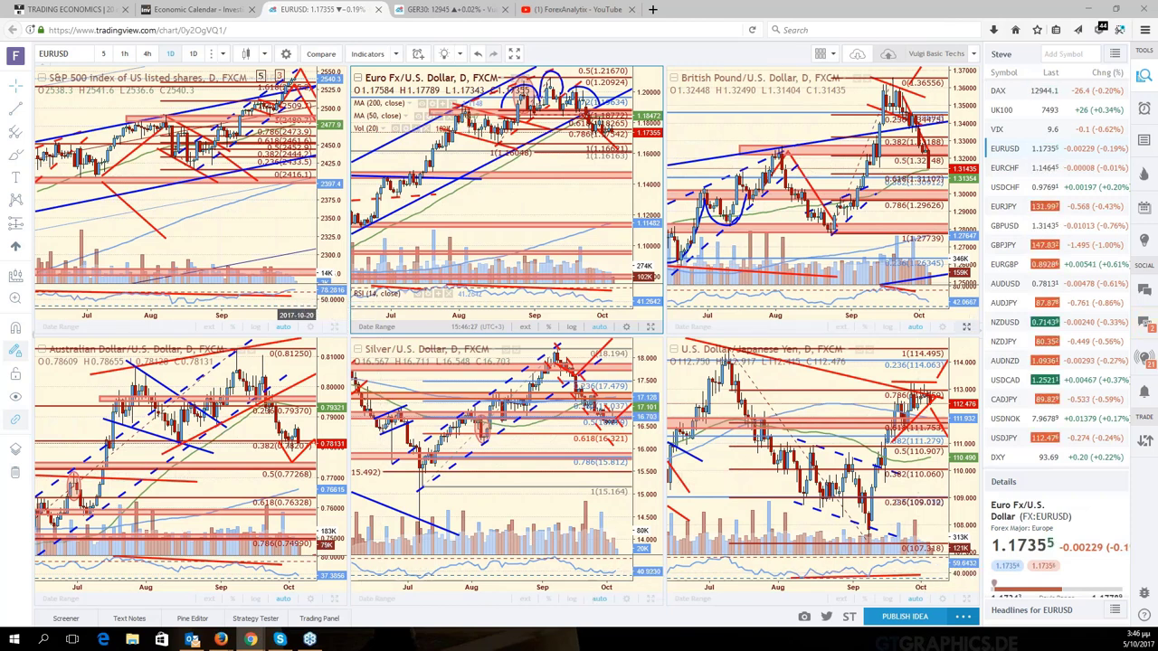
{"action": "left_click", "coordinate": [814, 198]}
{"action": "key", "text": "alt+Return"}
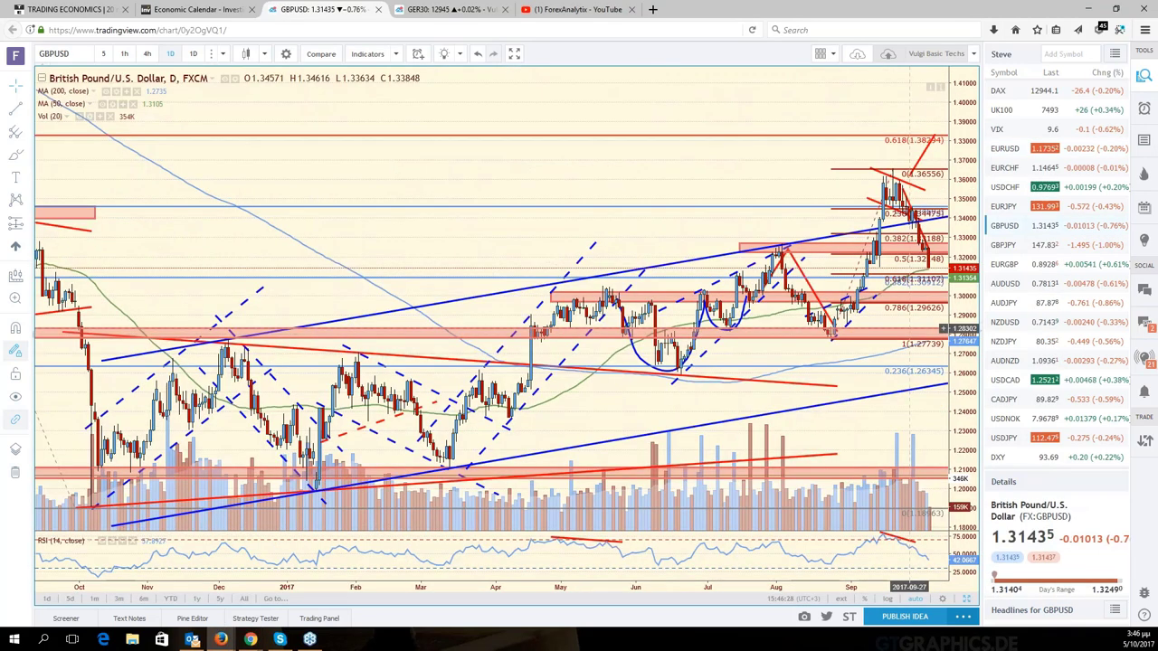
{"action": "left_click_drag", "start_coordinate": [874, 350], "coordinate": [805, 395]}
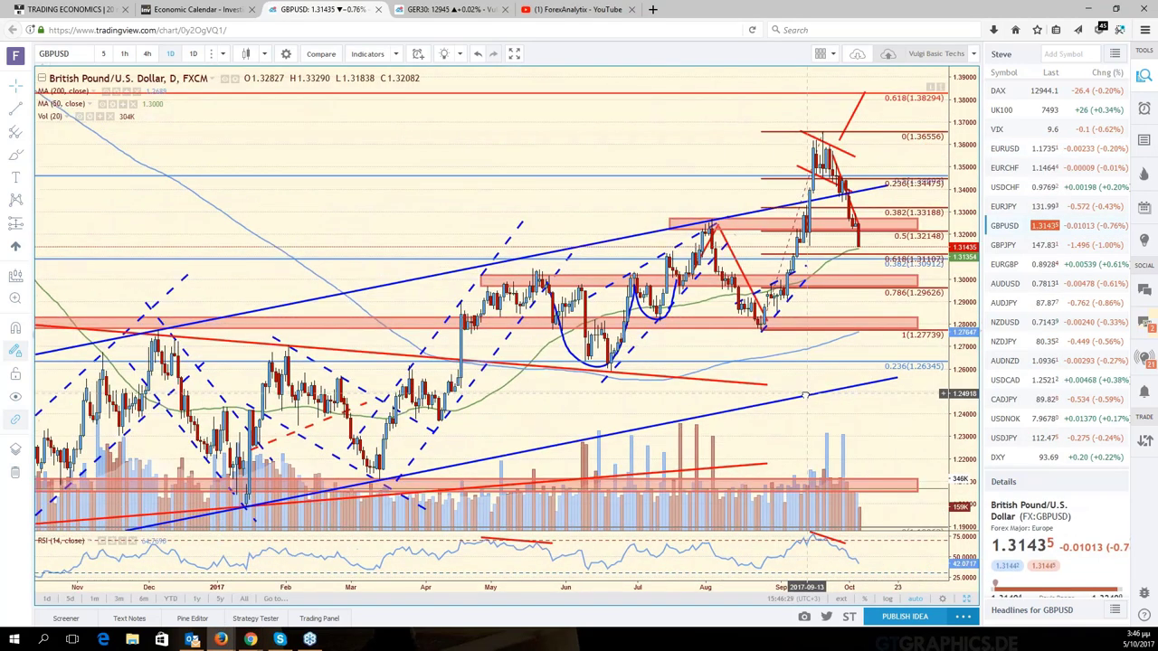
{"action": "left_click", "coordinate": [848, 152]}
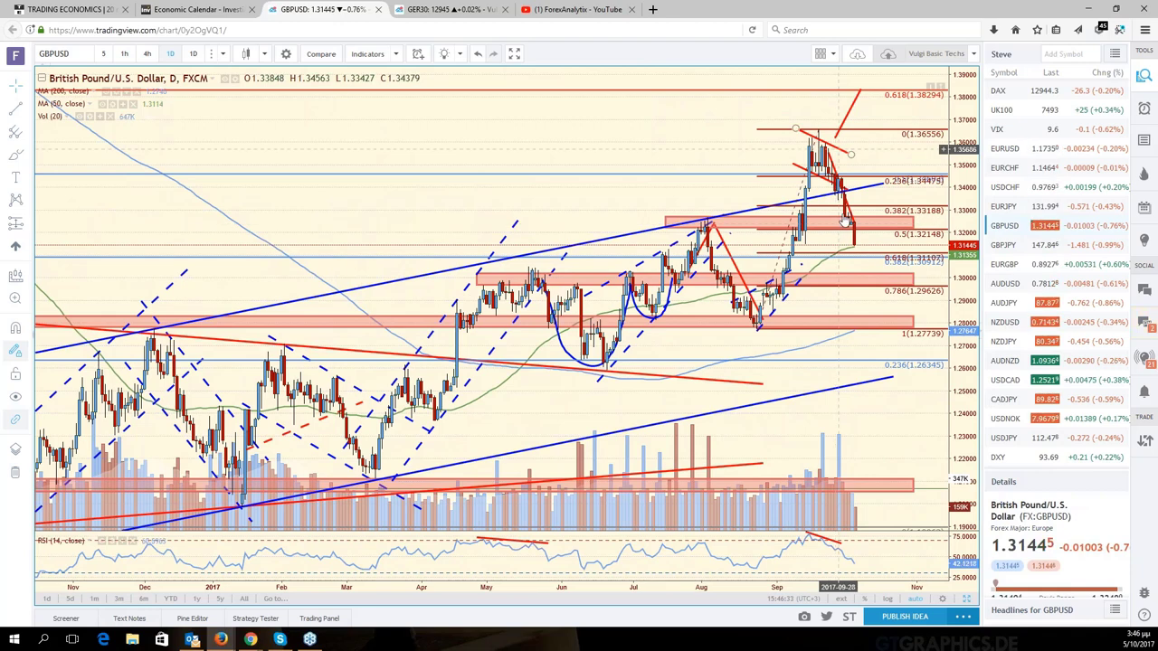
{"action": "left_click", "coordinate": [832, 200]}
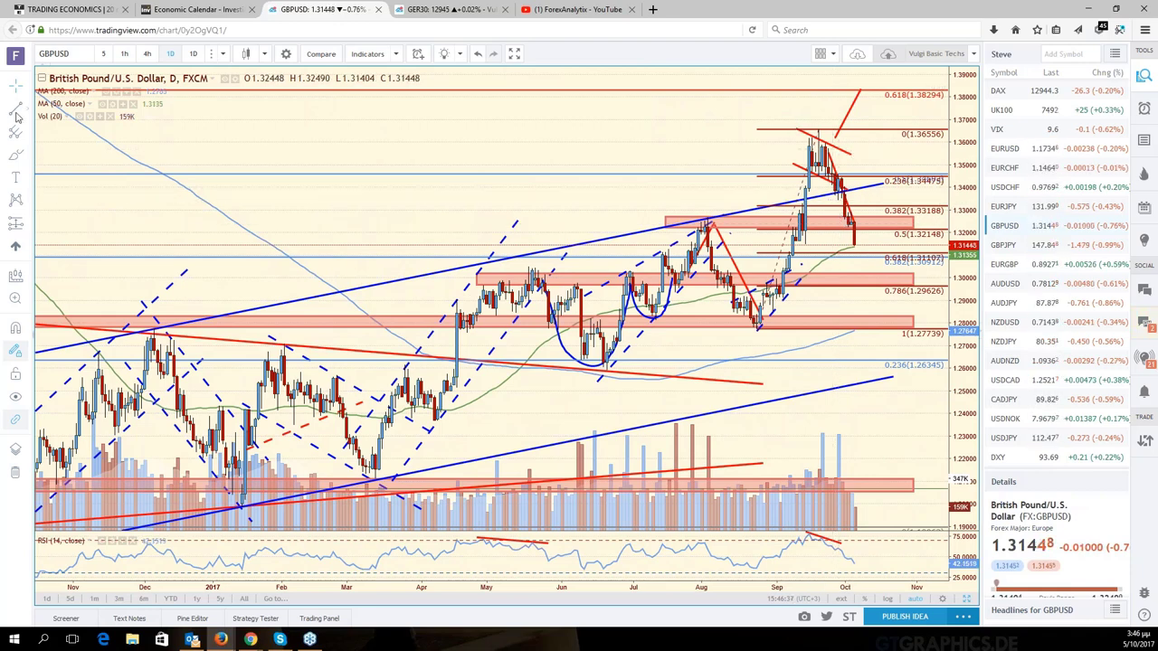
- Draw a red trend line projecting price down from the last bar toward the 0.786 level
{"action": "left_click", "coordinate": [639, 278]}
{"action": "left_click", "coordinate": [857, 251]}
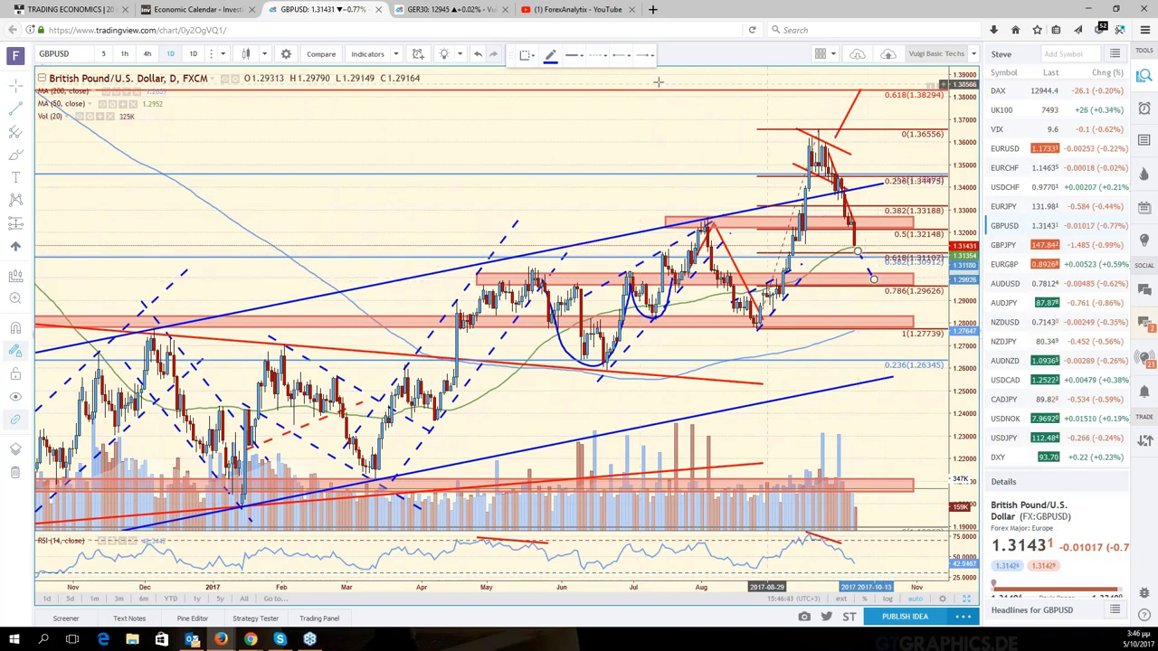
{"action": "left_click", "coordinate": [550, 54]}
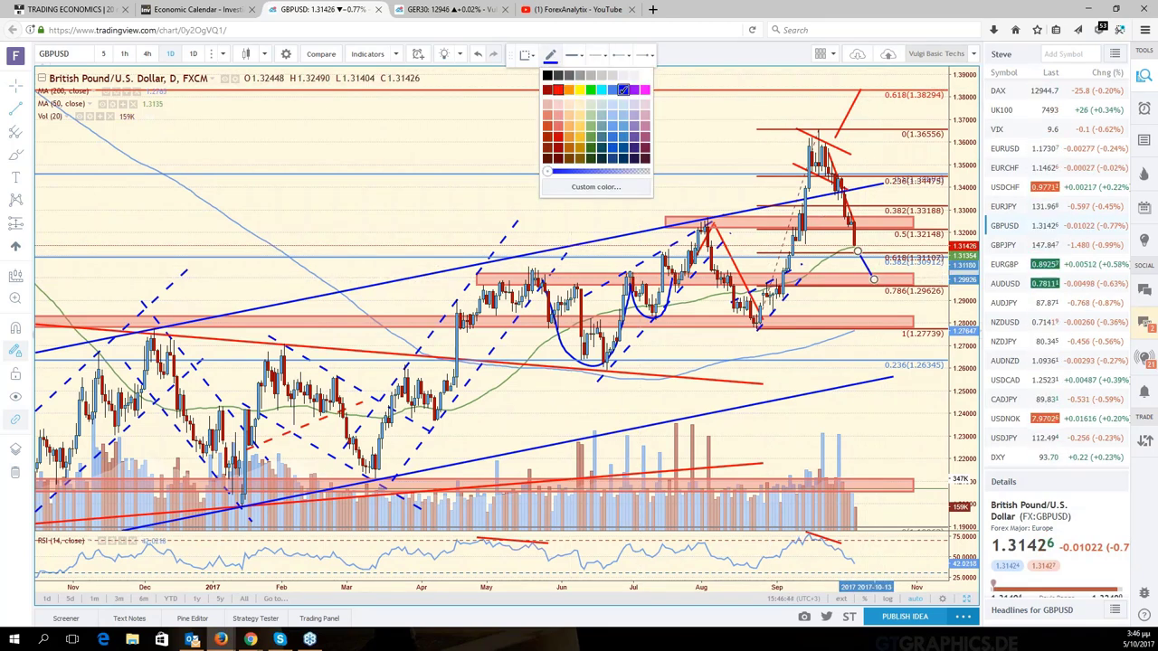
{"action": "left_click", "coordinate": [558, 89]}
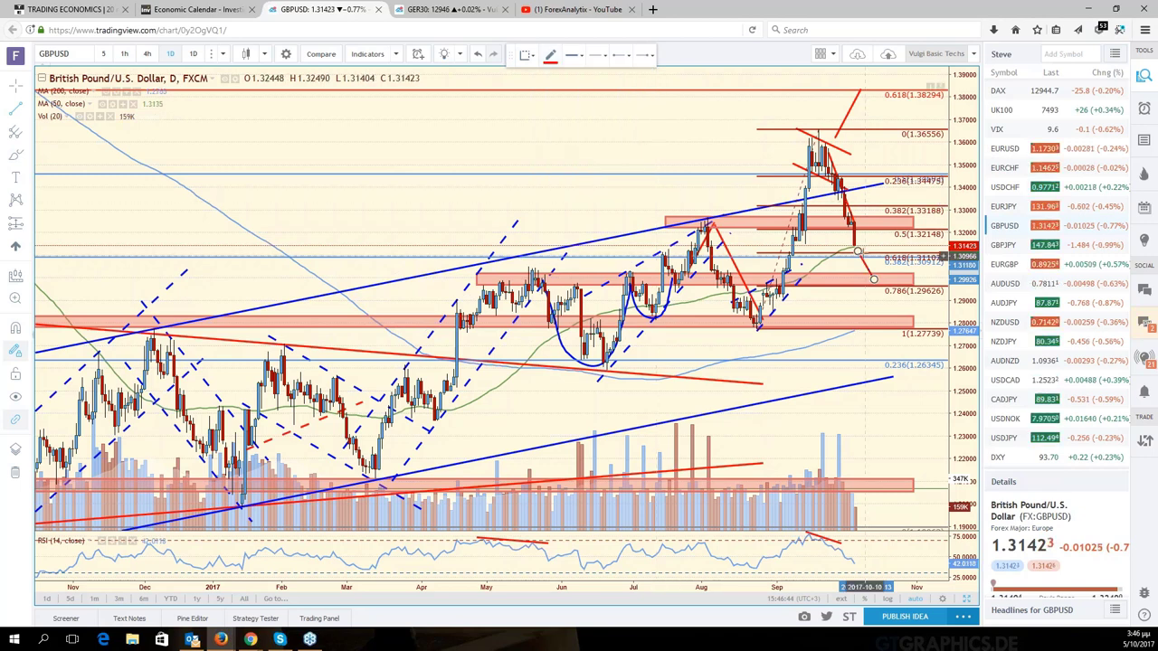
{"action": "left_click", "coordinate": [860, 251]}
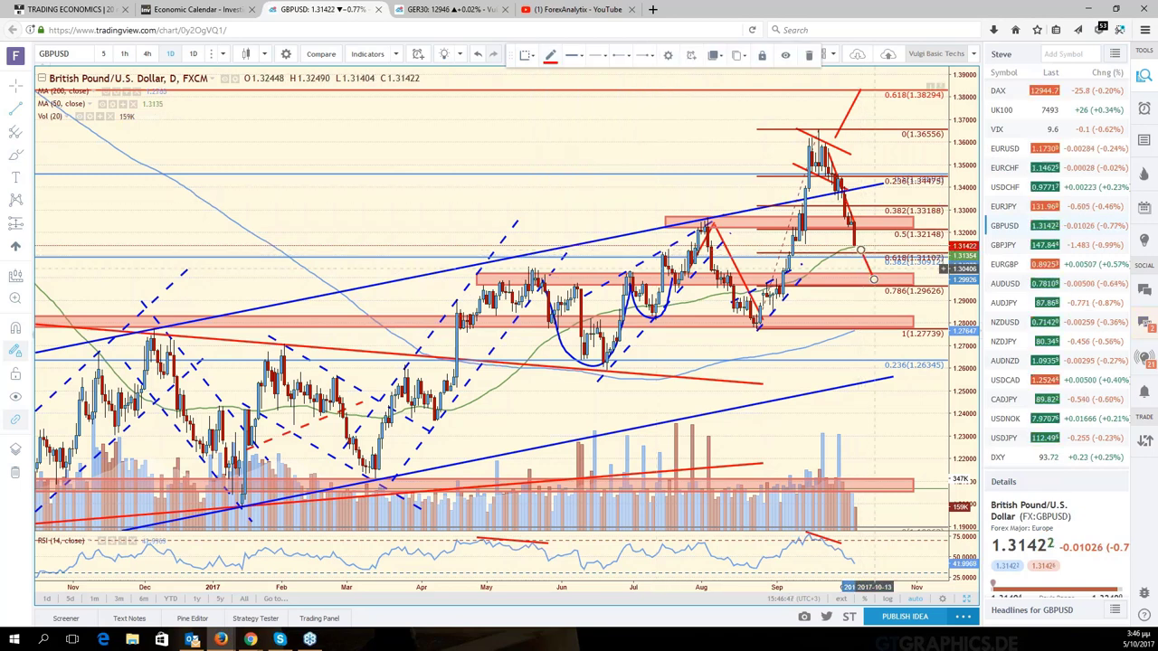
{"action": "left_click", "coordinate": [850, 215]}
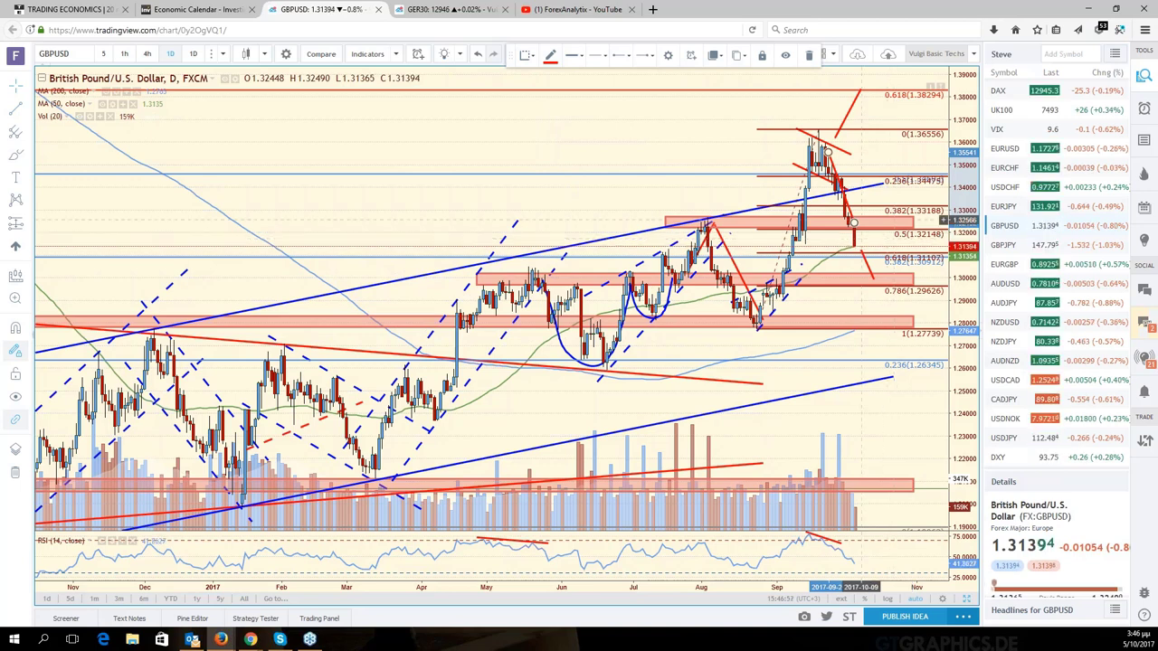
{"action": "left_click", "coordinate": [860, 249]}
{"action": "left_click", "coordinate": [865, 264]}
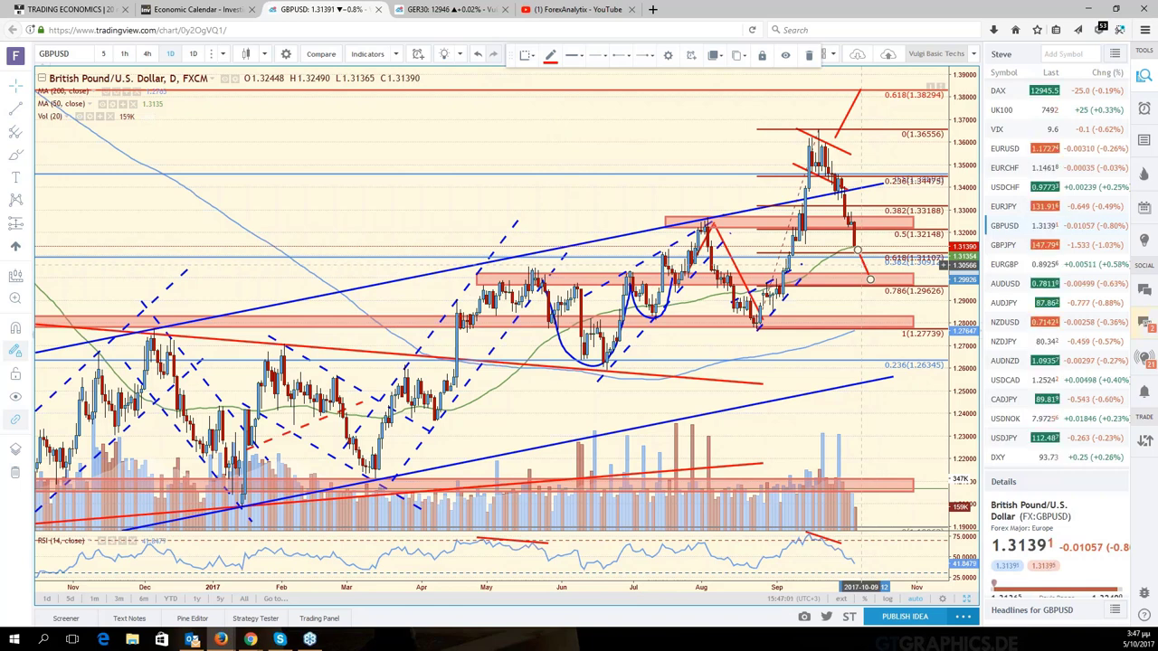
{"action": "left_click", "coordinate": [848, 265]}
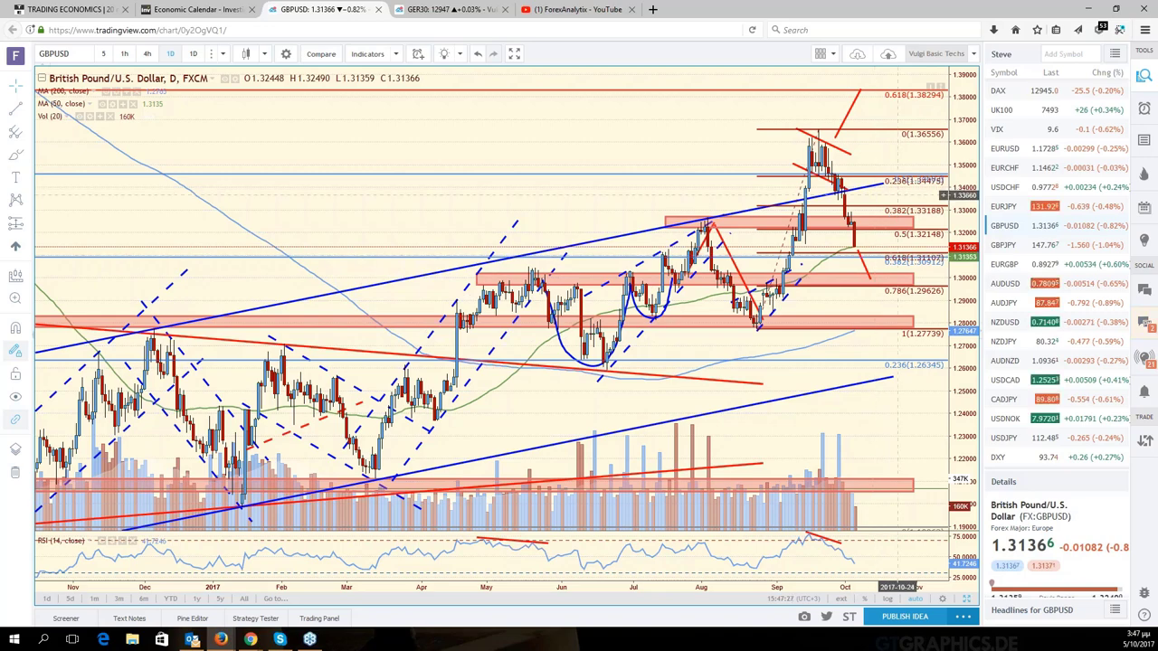
{"action": "left_click_drag", "start_coordinate": [898, 196], "coordinate": [970, 595]}
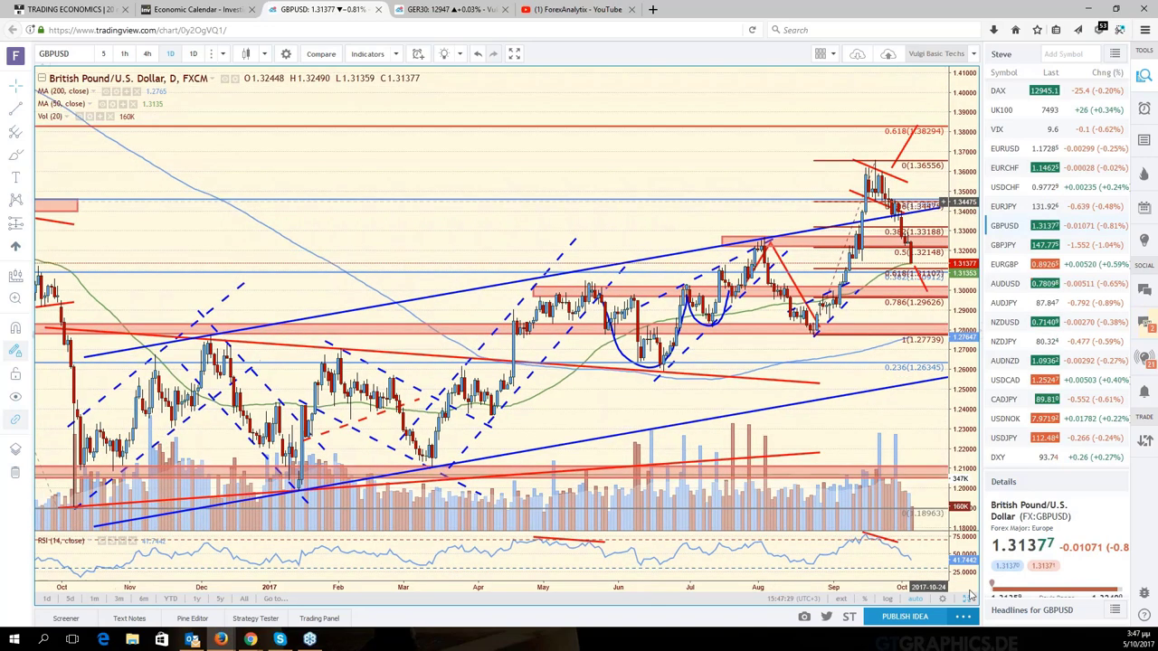
- Load EURGBP into the former EURUSD panel with 'EURG' and maximize that chart
{"action": "left_click", "coordinate": [967, 598]}
{"action": "left_click", "coordinate": [498, 199]}
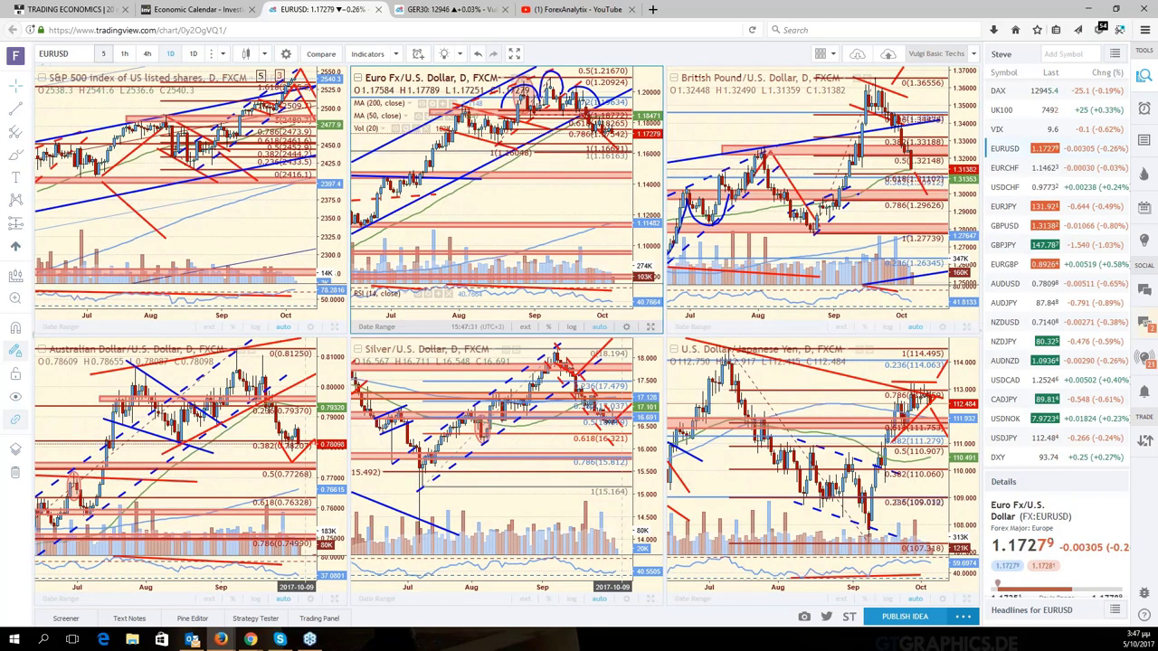
{"action": "left_click", "coordinate": [79, 55]}
{"action": "type", "text": "EURG"}
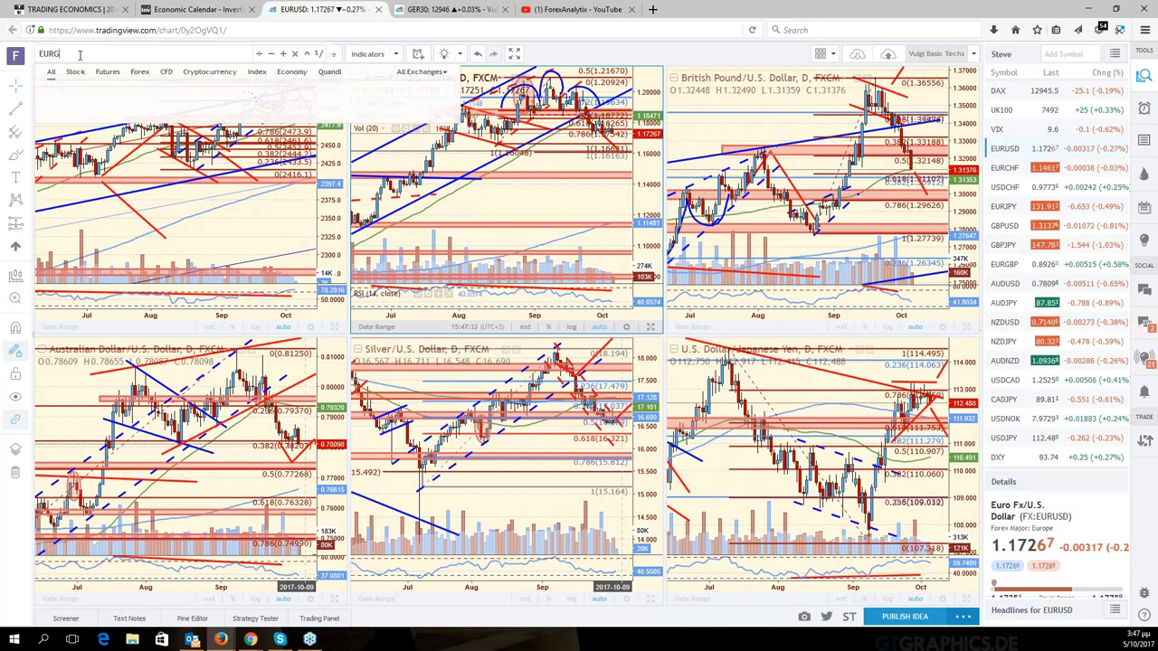
{"action": "key", "text": "Return"}
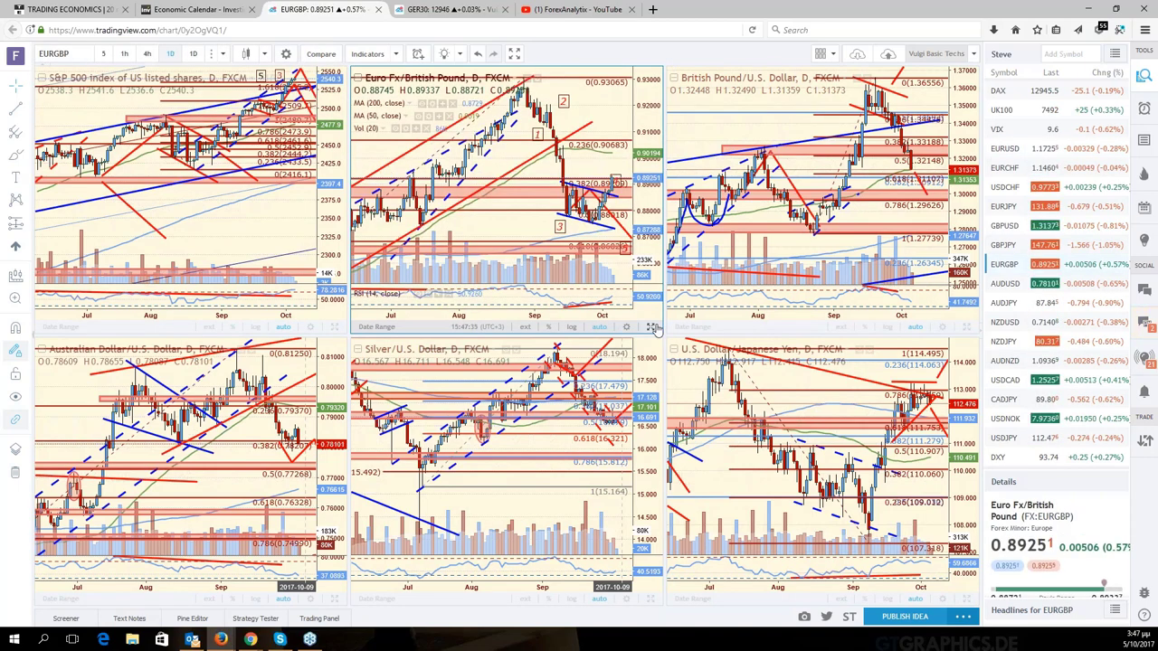
{"action": "left_click", "coordinate": [651, 327]}
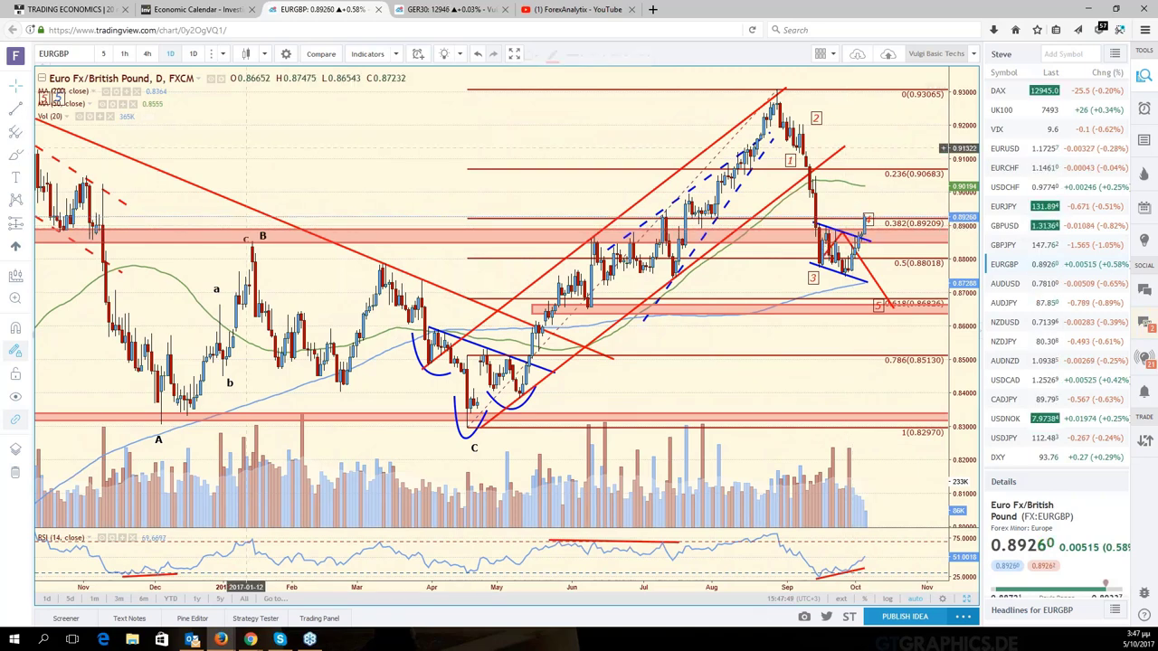
{"action": "left_click", "coordinate": [15, 129]}
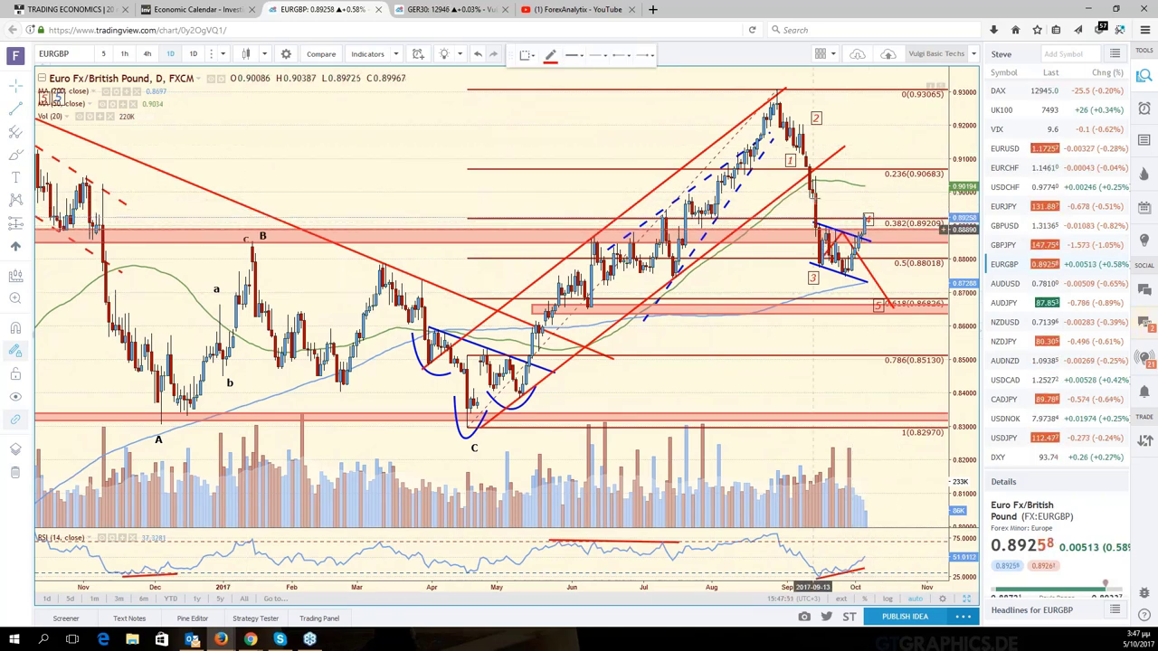
{"action": "left_click", "coordinate": [862, 252]}
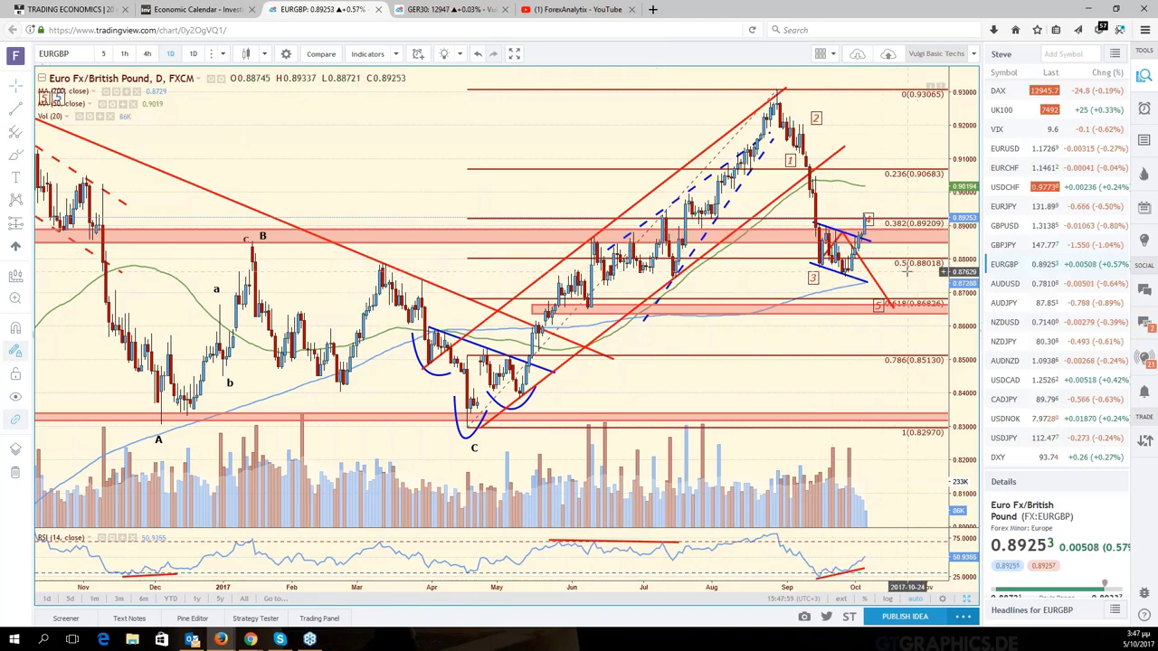
{"action": "left_click_drag", "start_coordinate": [907, 270], "coordinate": [940, 270]}
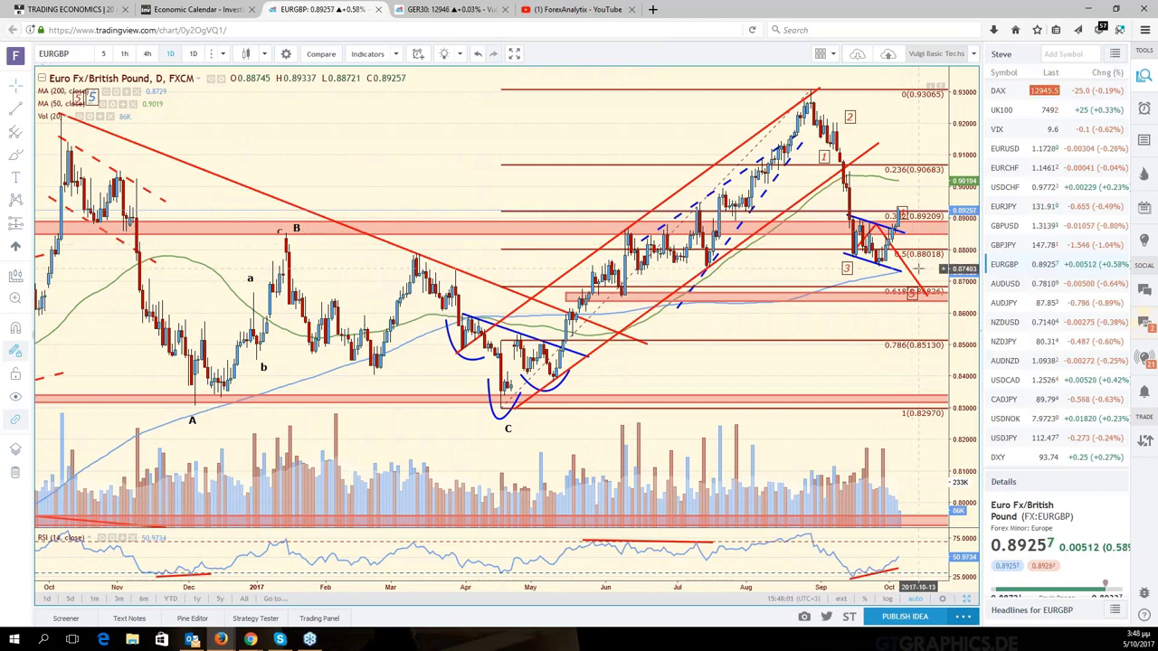
{"action": "left_click_drag", "start_coordinate": [918, 267], "coordinate": [833, 279]}
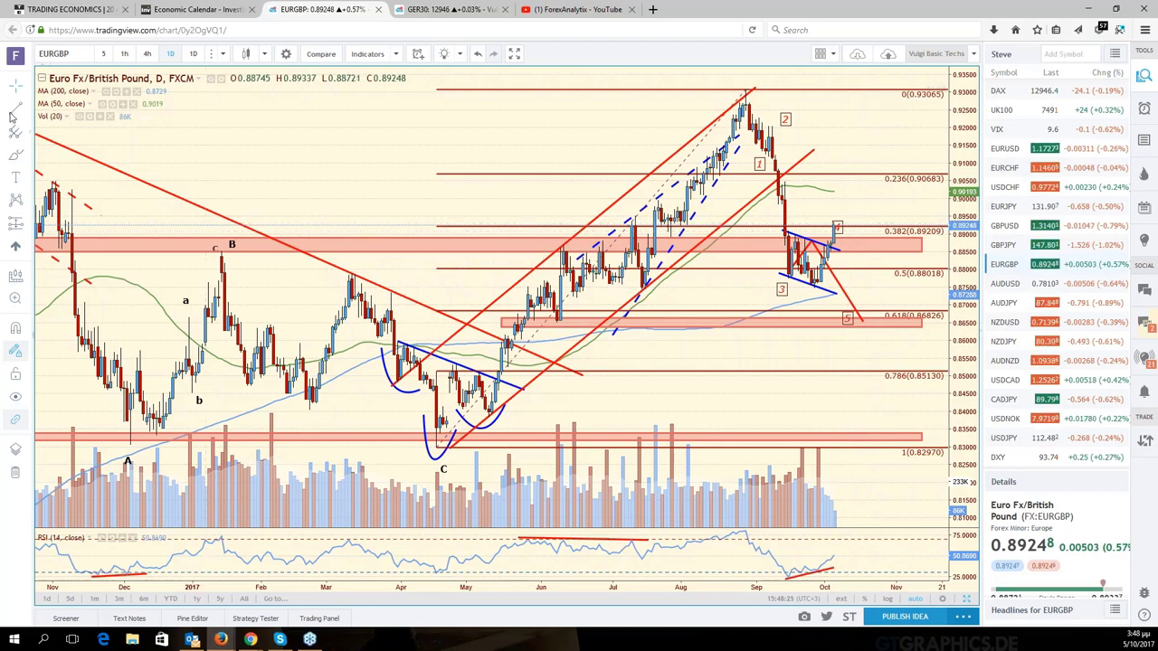
- Lower the red projection line's end after the 4 label to about 0.8865
{"action": "left_click", "coordinate": [836, 226]}
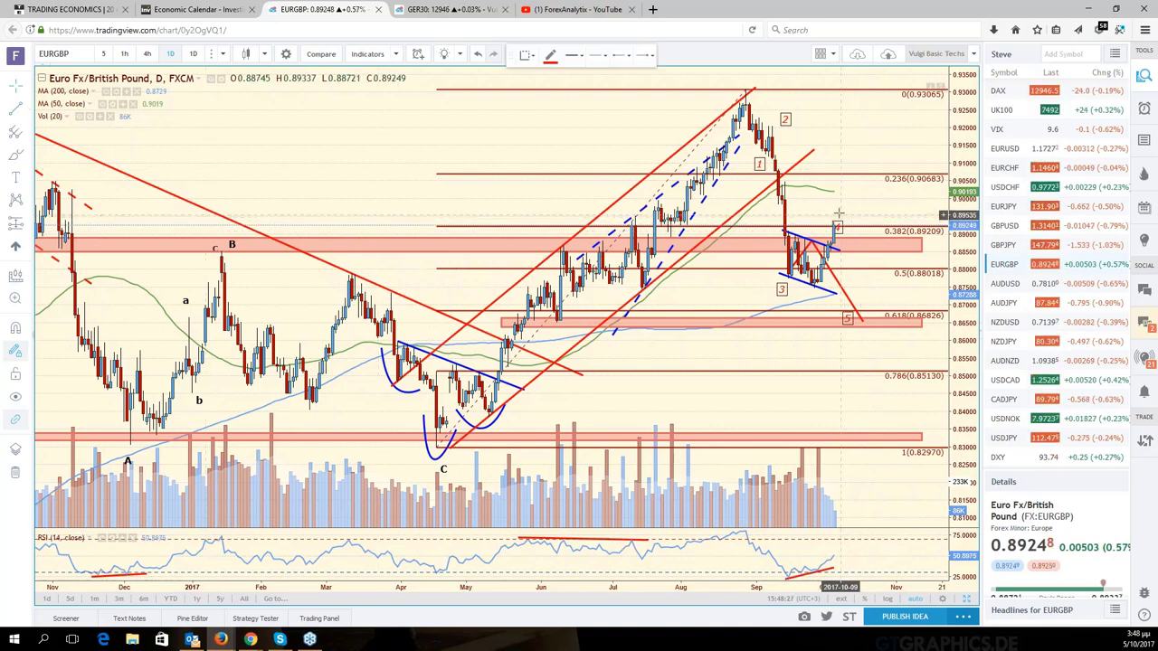
{"action": "left_click", "coordinate": [863, 246]}
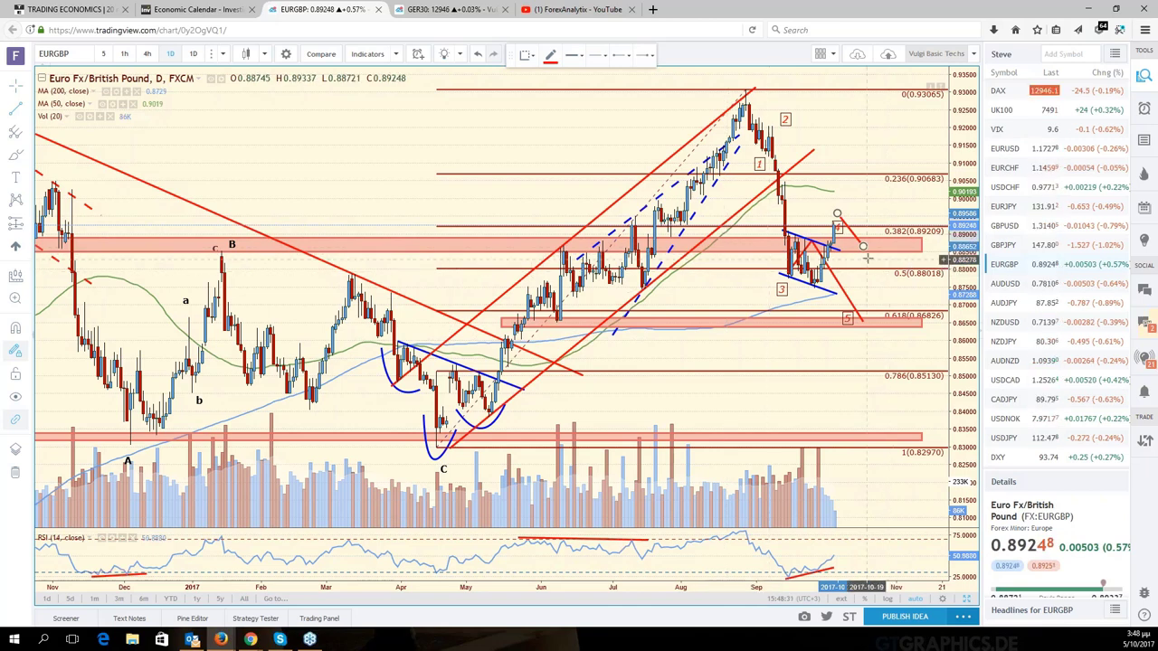
{"action": "mouse_move", "coordinate": [863, 246]}
{"action": "left_mouse_down"}
{"action": "mouse_move", "coordinate": [896, 312]}
{"action": "mouse_move", "coordinate": [860, 245]}
{"action": "left_mouse_up"}
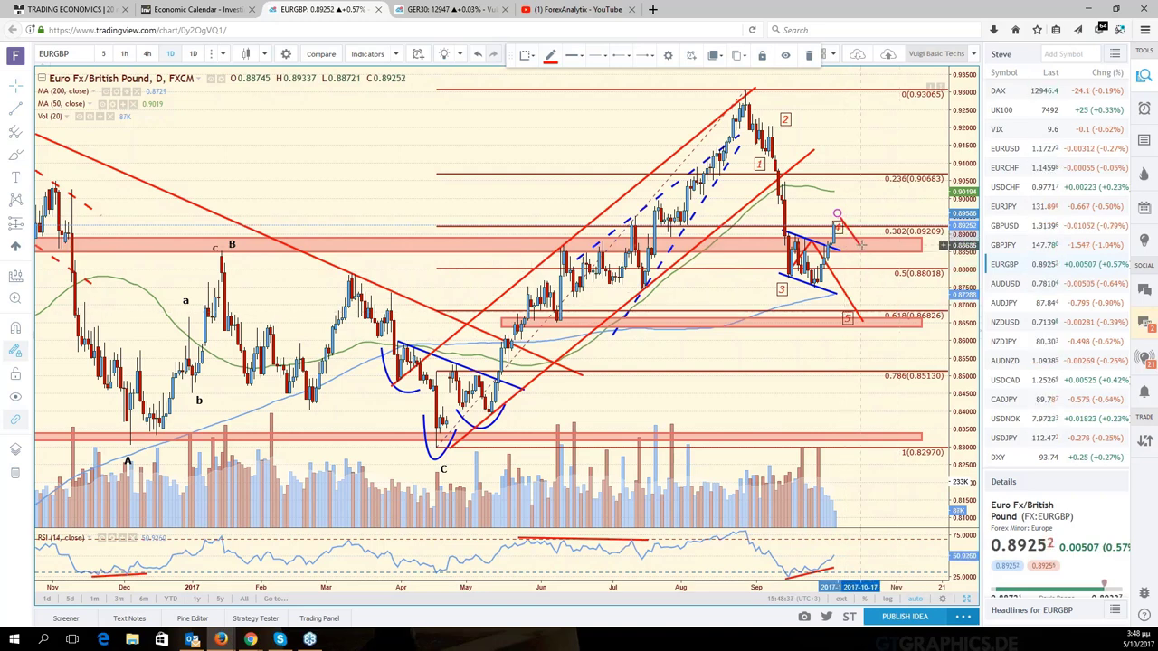
{"action": "left_click", "coordinate": [840, 209]}
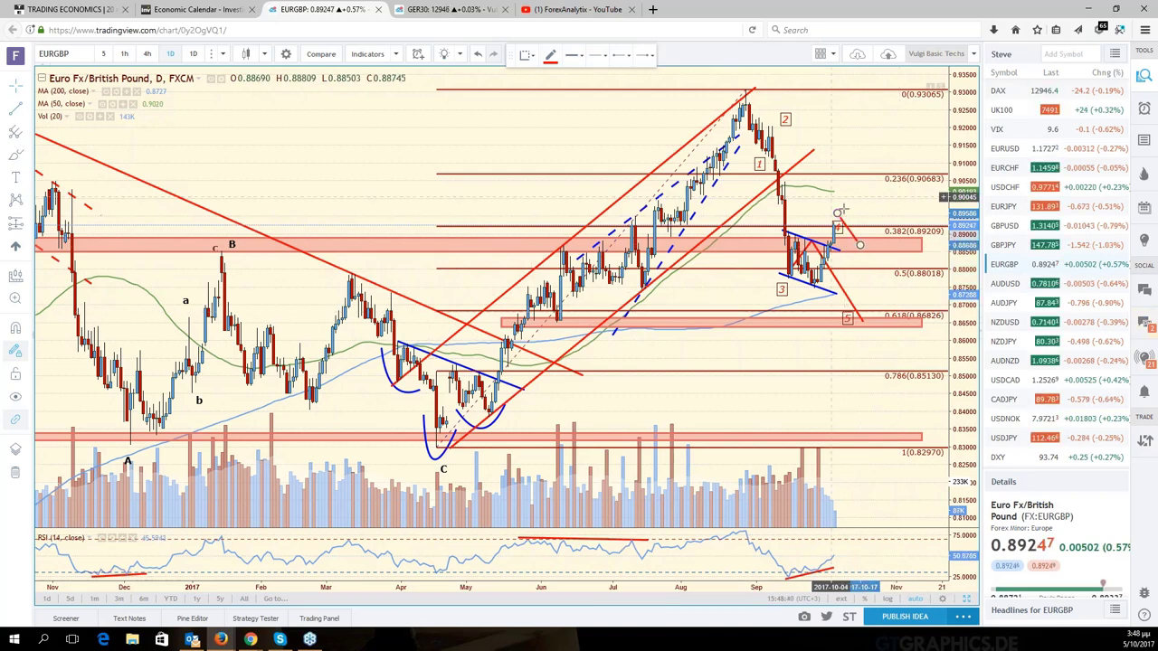
- Draw a rising trend line from that point to above the 0.382 level, then restore the grid
{"action": "key", "text": "alt+t"}
{"action": "left_click", "coordinate": [860, 245]}
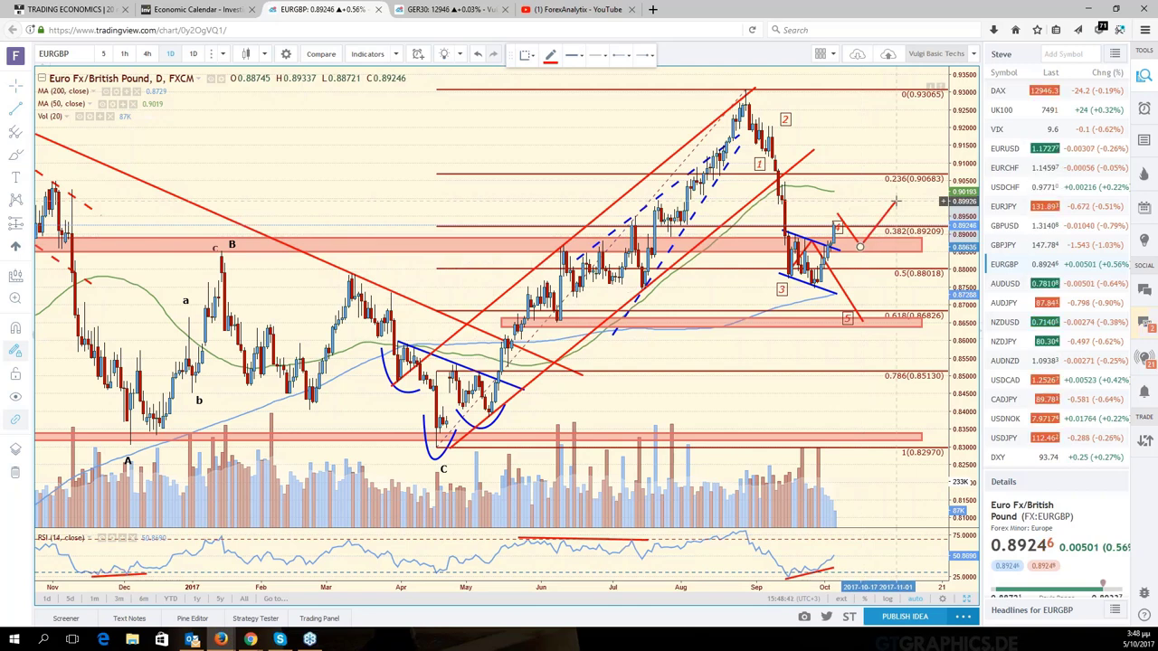
{"action": "left_click", "coordinate": [894, 201]}
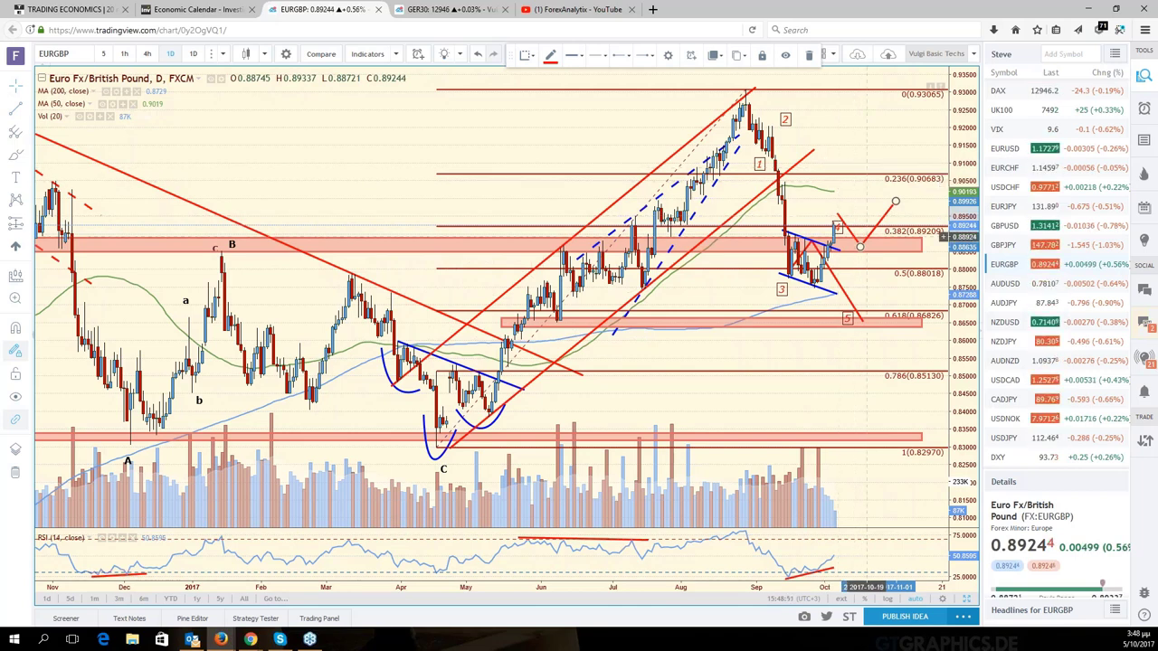
{"action": "mouse_move", "coordinate": [913, 416]}
{"action": "left_mouse_down"}
{"action": "mouse_move", "coordinate": [944, 434]}
{"action": "mouse_move", "coordinate": [960, 488]}
{"action": "left_mouse_up"}
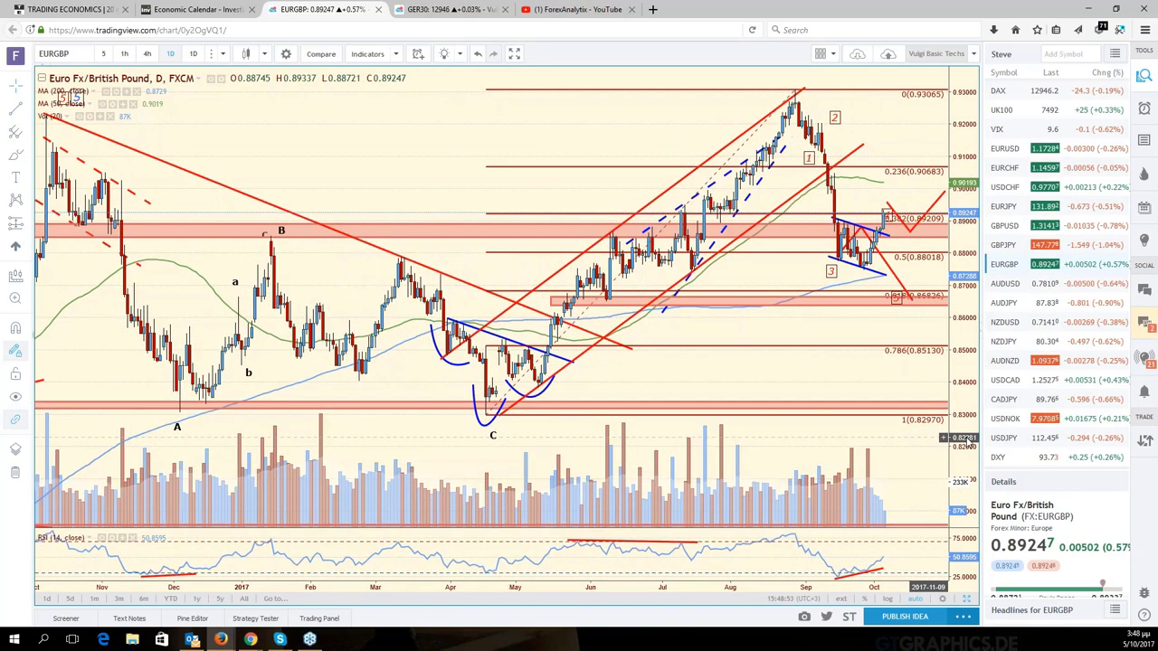
{"action": "left_click", "coordinate": [965, 598]}
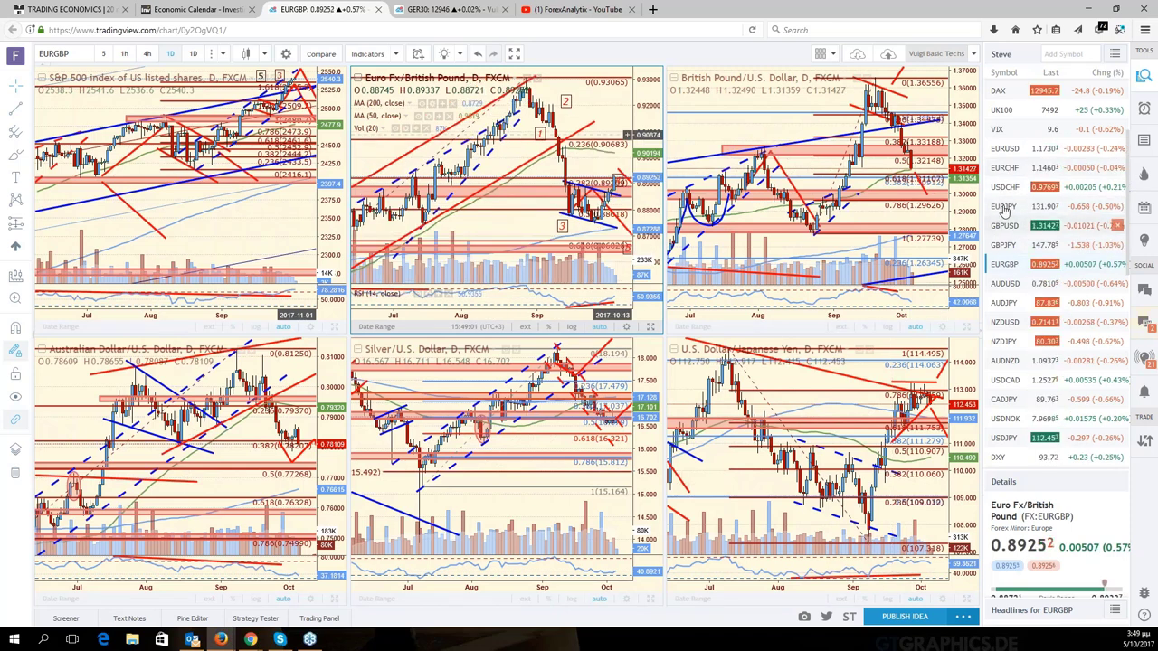
- Load EURUSD from the watchlist into the top-middle pane and maximize it
{"action": "left_click", "coordinate": [1017, 149]}
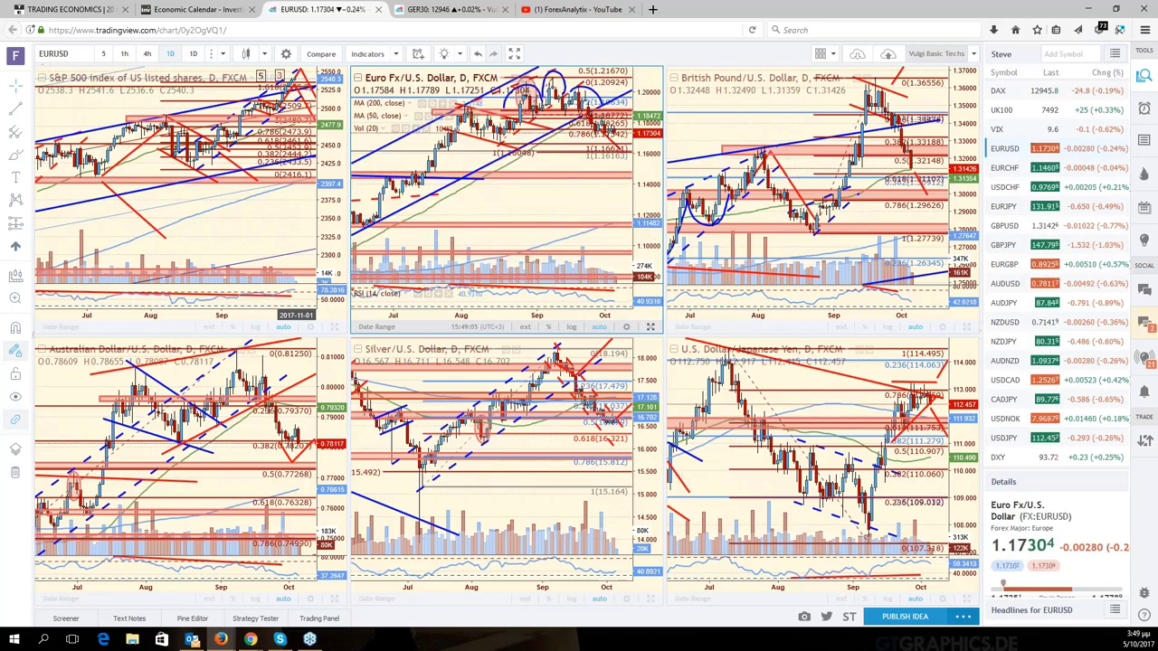
{"action": "left_click", "coordinate": [649, 325]}
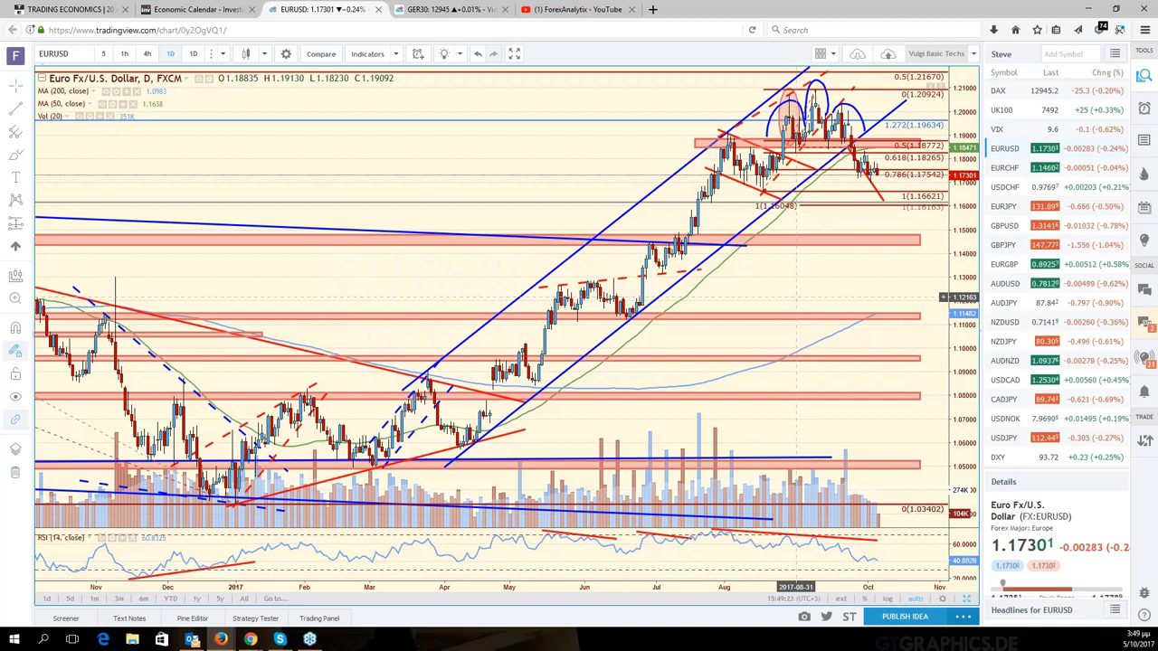
- Drag the red projection line down-right so it ends at the 1.1487 pale-red zone
{"action": "left_click", "coordinate": [805, 235]}
{"action": "left_click", "coordinate": [814, 221]}
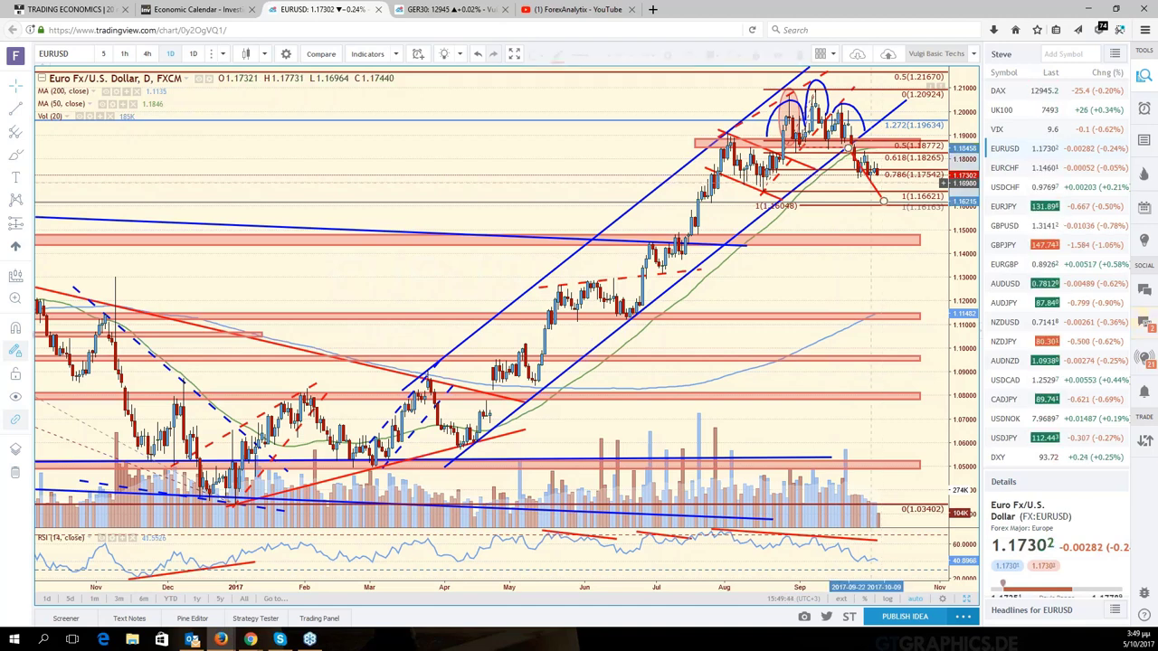
{"action": "left_click", "coordinate": [881, 200]}
{"action": "left_click_drag", "start_coordinate": [882, 199], "coordinate": [916, 233]}
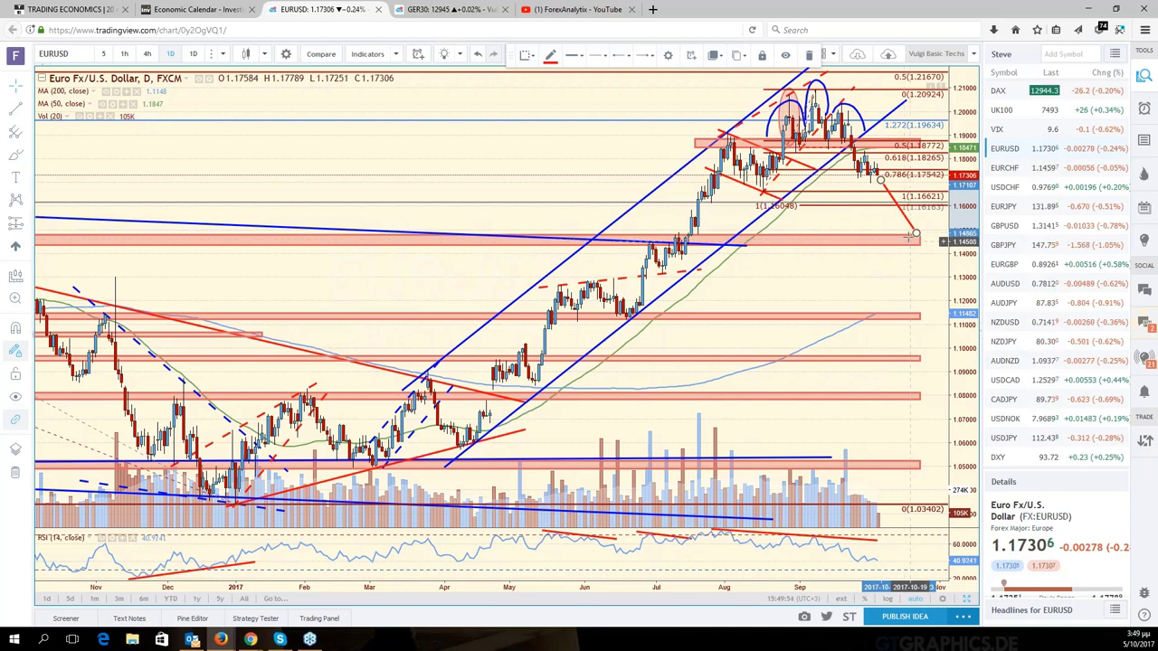
{"action": "scroll", "coordinate": [875, 206], "scroll_direction": "up", "scroll_amount": 2}
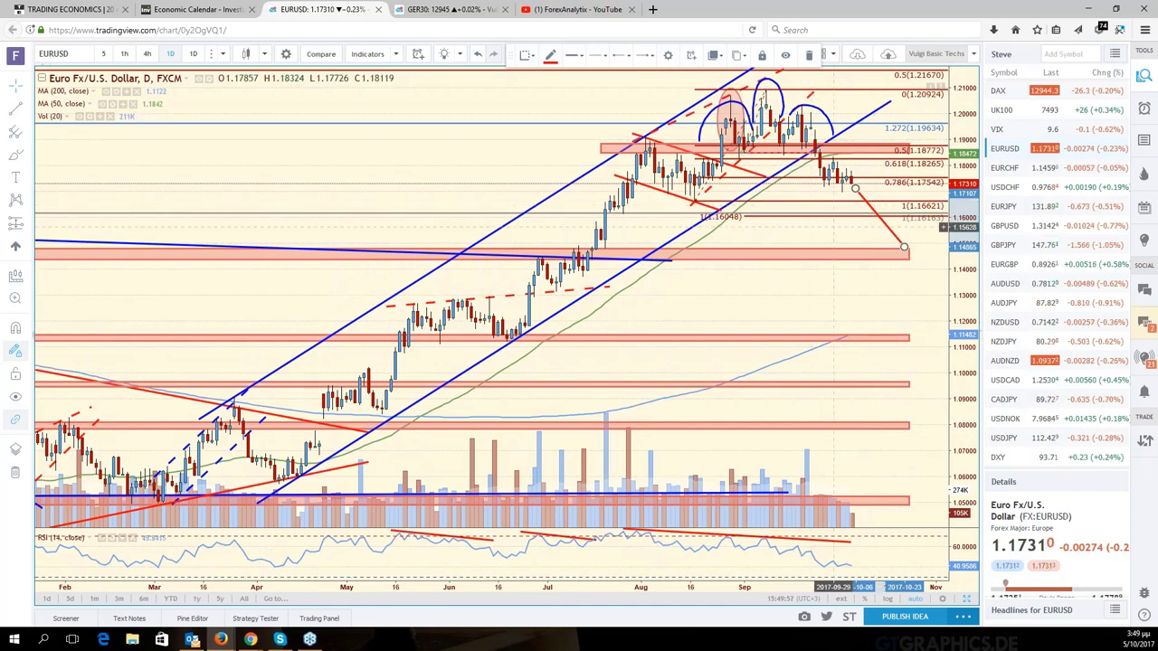
{"action": "scroll", "coordinate": [833, 186], "scroll_direction": "down", "scroll_amount": 1}
{"action": "scroll", "coordinate": [846, 185], "scroll_direction": "down", "scroll_amount": 1}
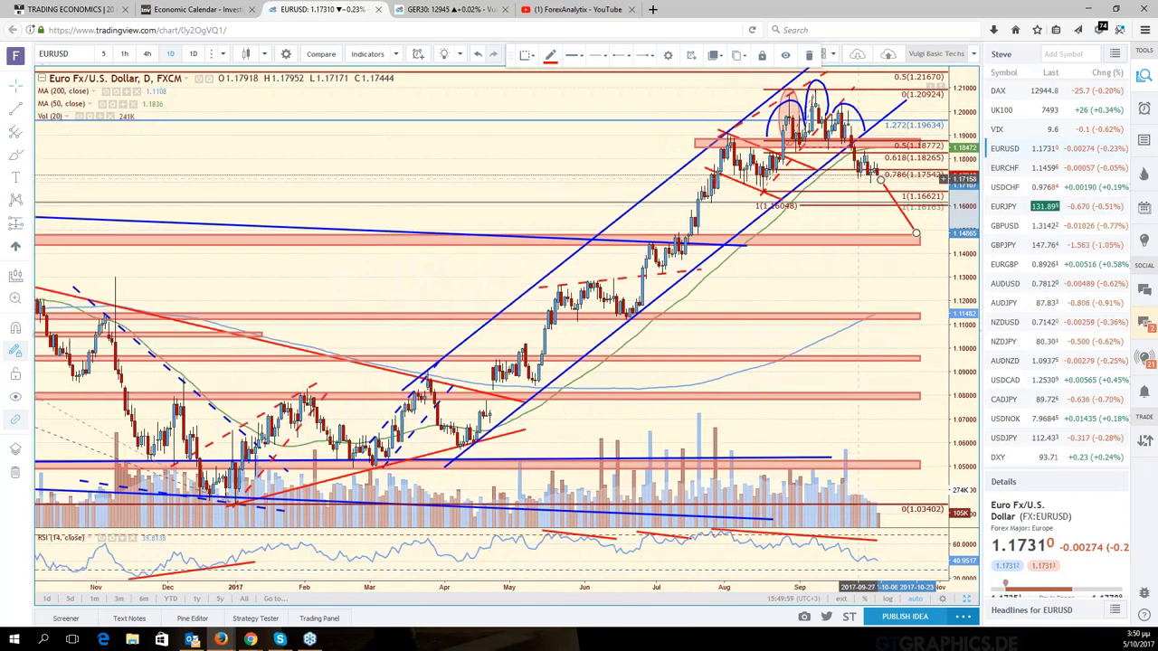
{"action": "scroll", "coordinate": [880, 179], "scroll_direction": "up", "scroll_amount": 1}
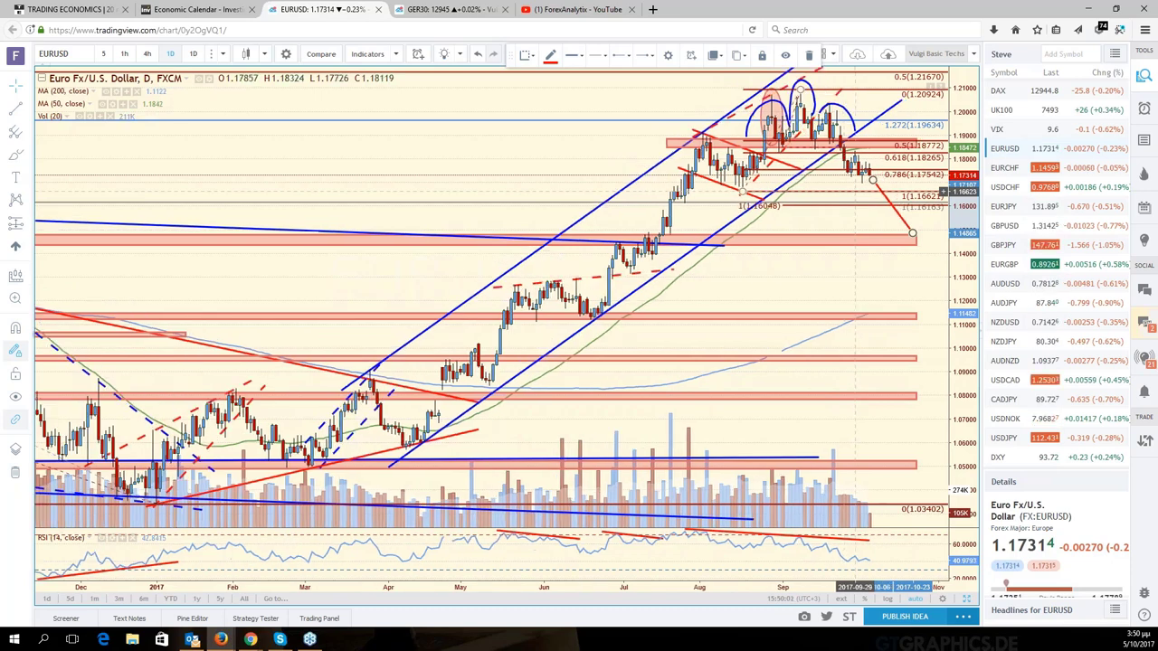
{"action": "scroll", "coordinate": [880, 179], "scroll_direction": "up", "scroll_amount": 1}
{"action": "scroll", "coordinate": [859, 178], "scroll_direction": "up", "scroll_amount": 1}
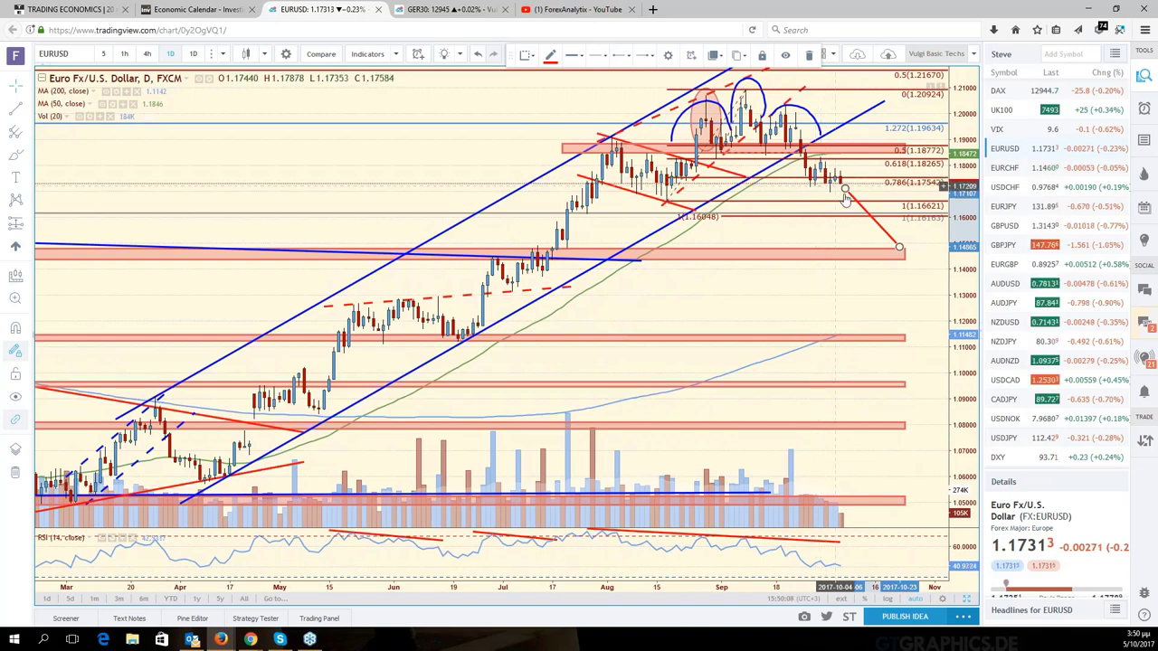
{"action": "scroll", "coordinate": [826, 185], "scroll_direction": "down", "scroll_amount": 2}
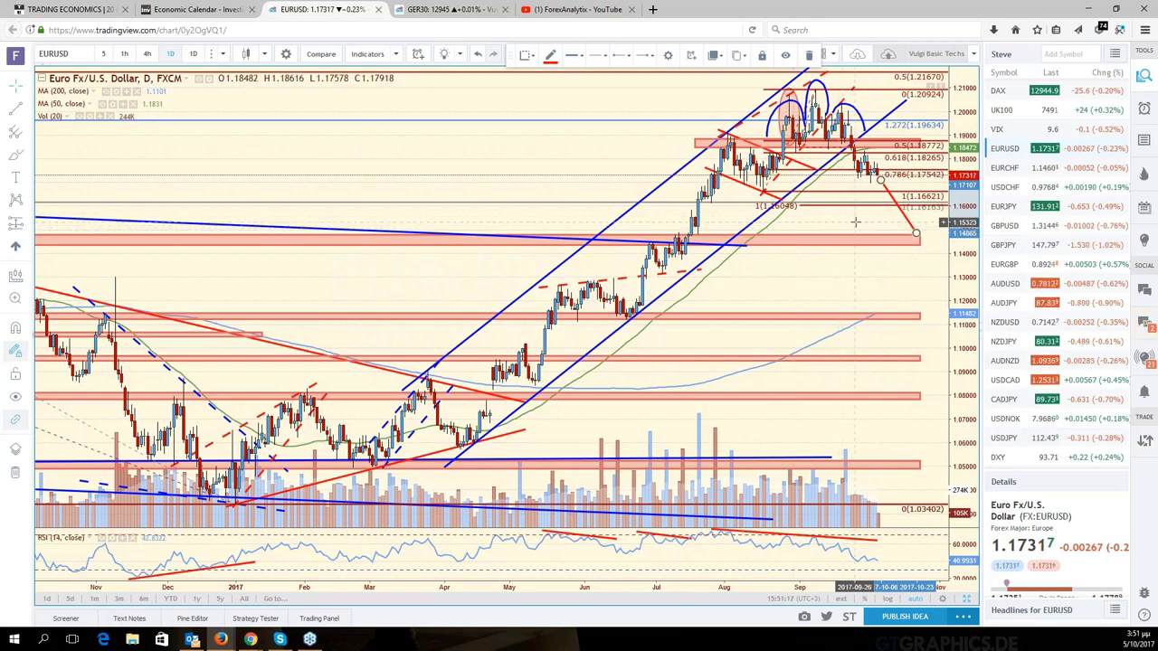
- Raise the right anchor of the long blue EUR/USD trendline, review the history, then return to the latest bars
{"action": "scroll", "coordinate": [854, 222], "scroll_direction": "up", "scroll_amount": 2}
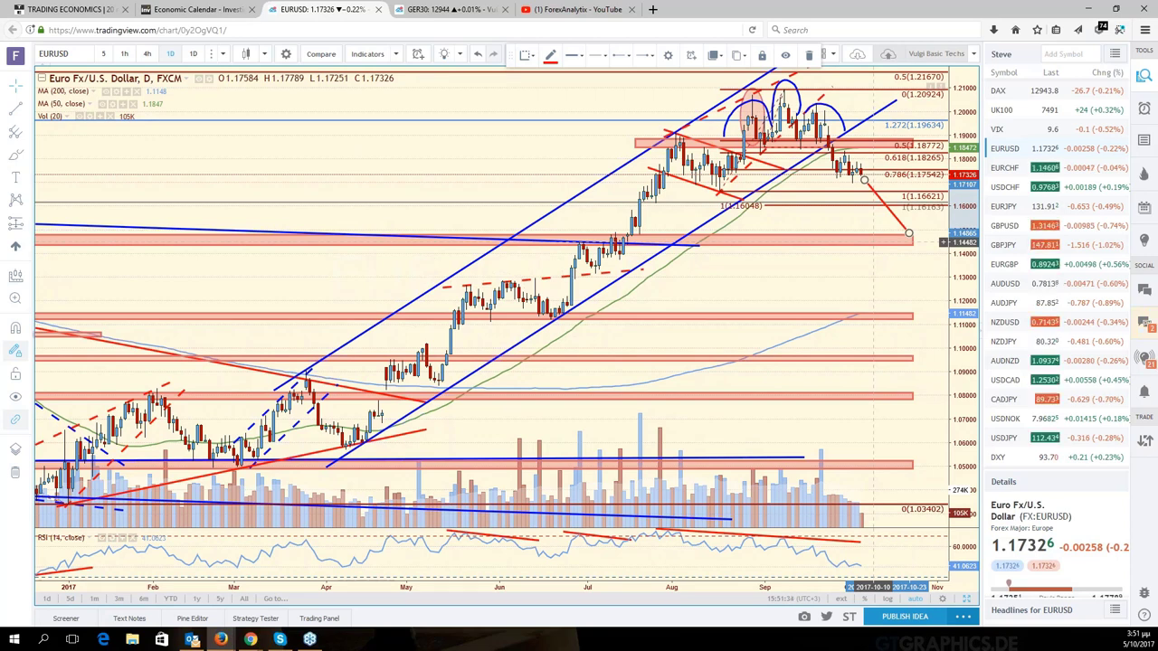
{"action": "left_click_drag", "start_coordinate": [912, 242], "coordinate": [908, 233]}
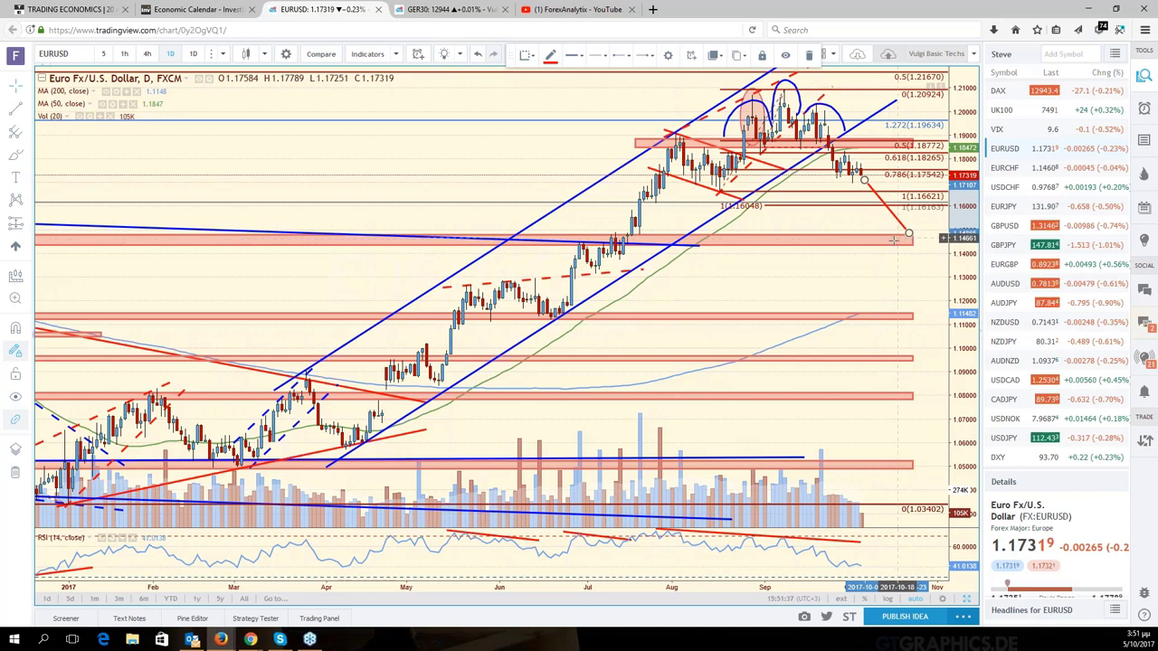
{"action": "scroll", "coordinate": [895, 240], "scroll_direction": "down", "scroll_amount": 1}
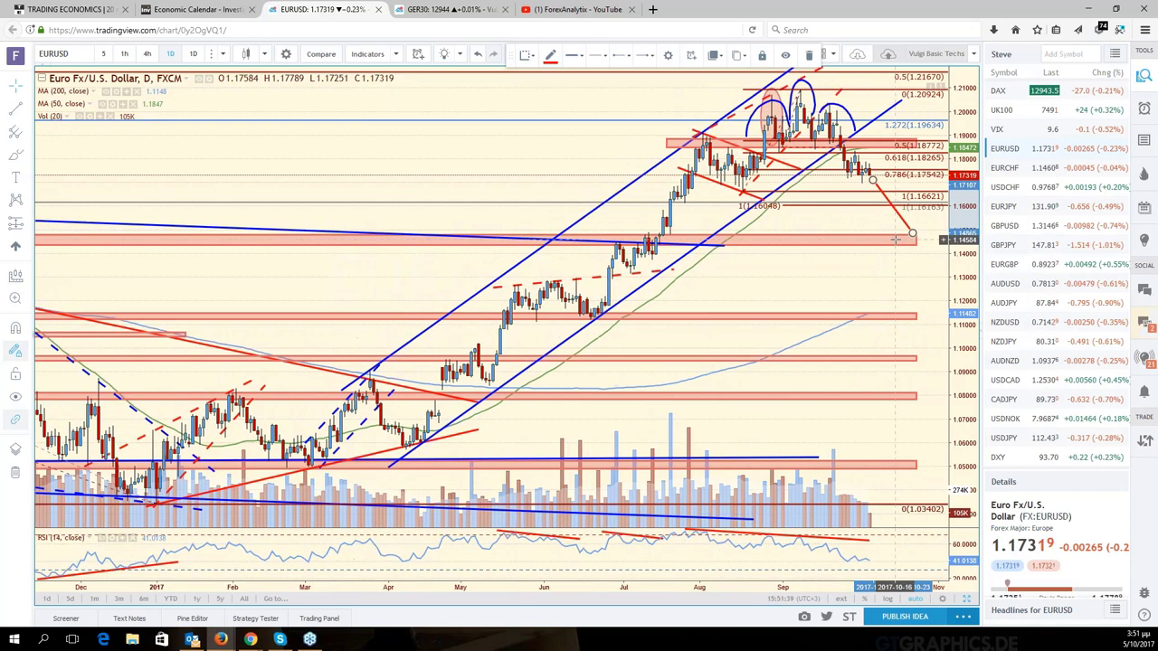
{"action": "scroll", "coordinate": [895, 239], "scroll_direction": "down", "scroll_amount": 2}
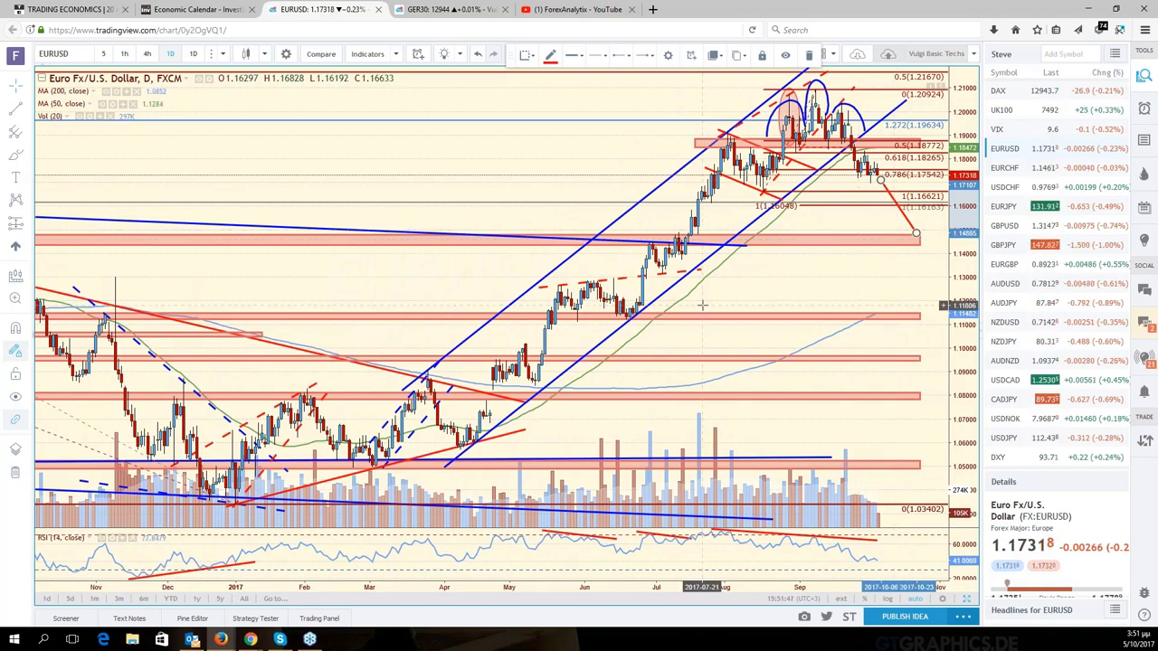
{"action": "scroll", "coordinate": [701, 305], "scroll_direction": "down", "scroll_amount": 2}
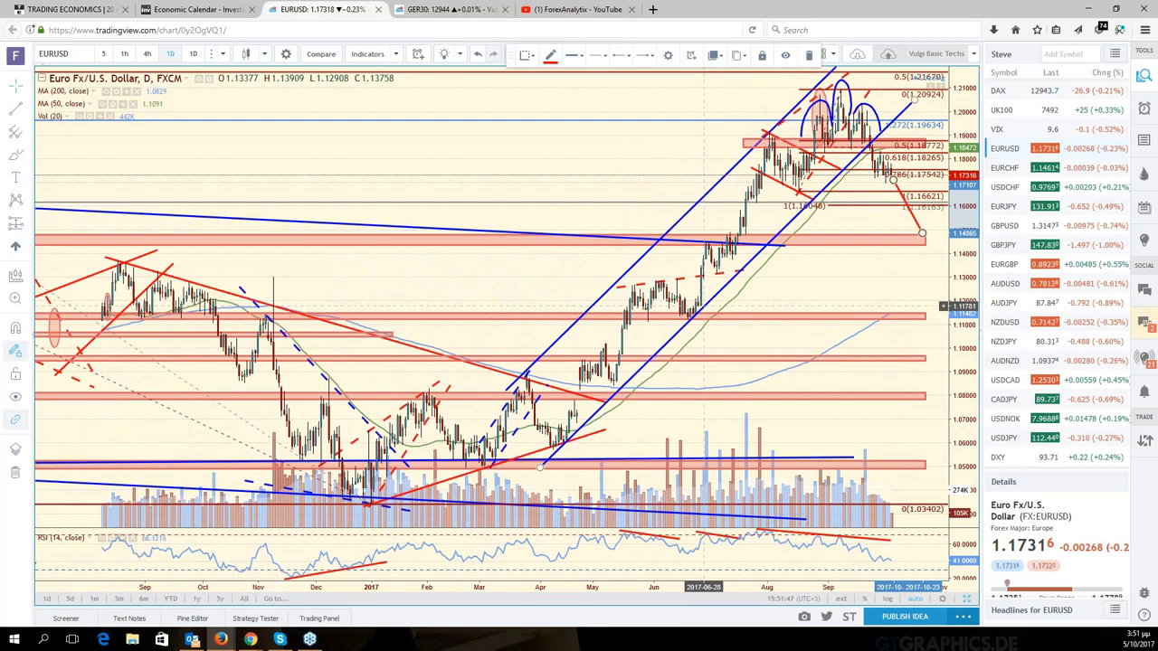
{"action": "scroll", "coordinate": [704, 306], "scroll_direction": "down", "scroll_amount": 2}
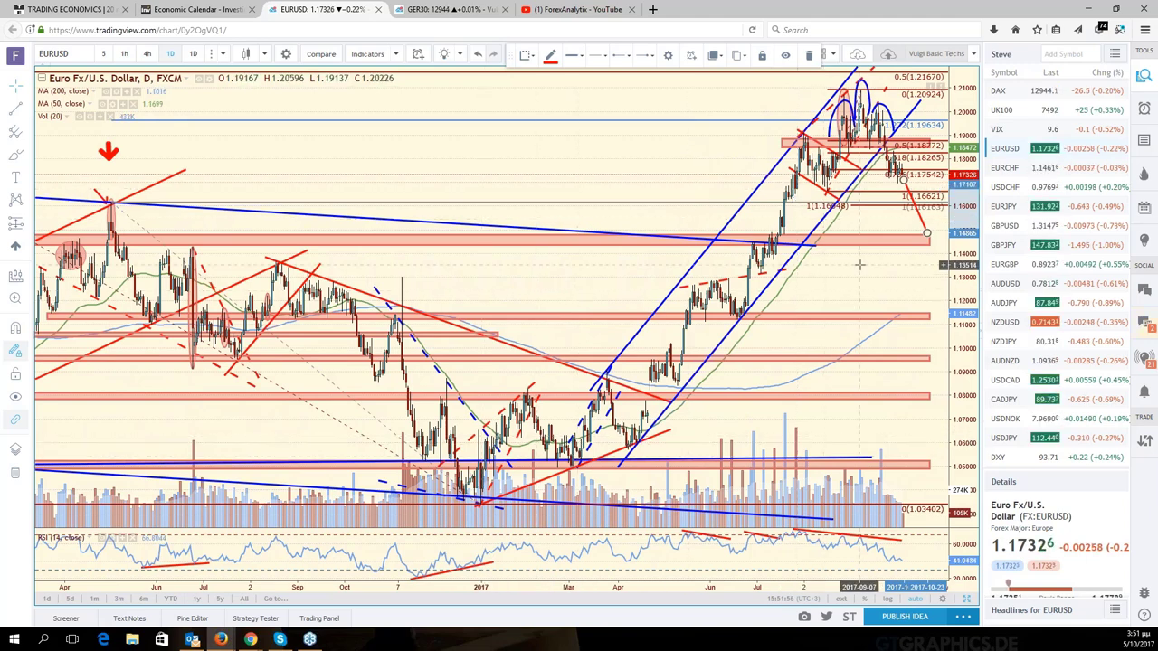
{"action": "scroll", "coordinate": [859, 264], "scroll_direction": "up", "scroll_amount": 1}
{"action": "scroll", "coordinate": [859, 264], "scroll_direction": "up", "scroll_amount": 2}
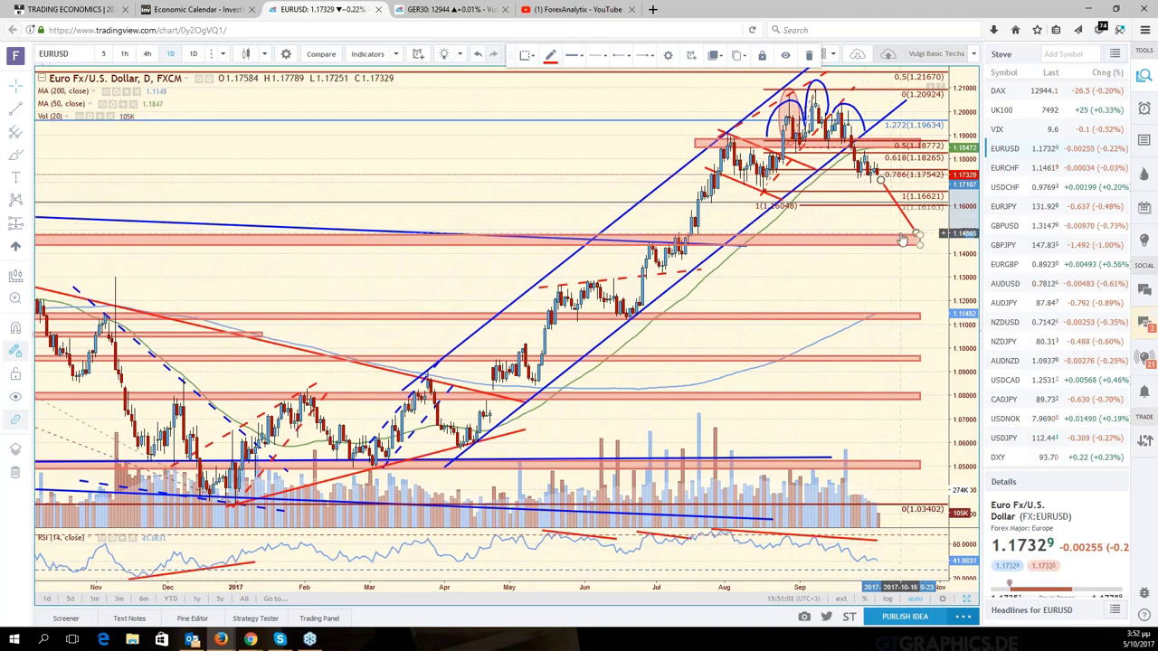
{"action": "left_click", "coordinate": [966, 599]}
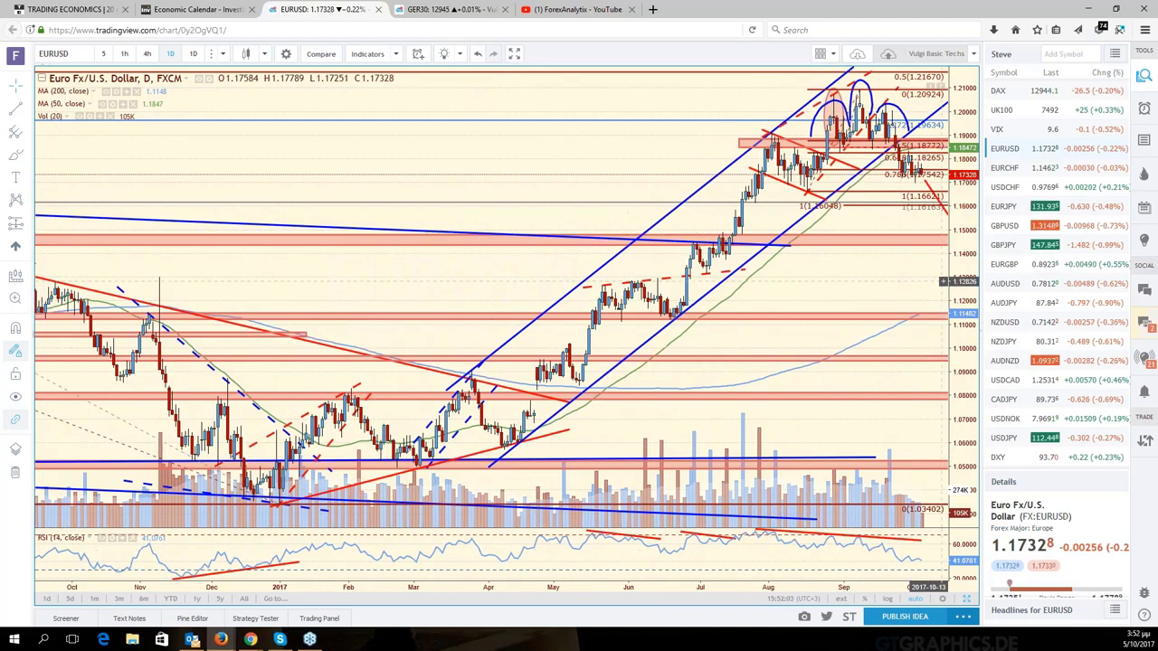
- From the six-chart grid, enlarge the AUD/USD chart, pan to recent prices, and load NZDUSD
{"action": "left_click", "coordinate": [969, 598]}
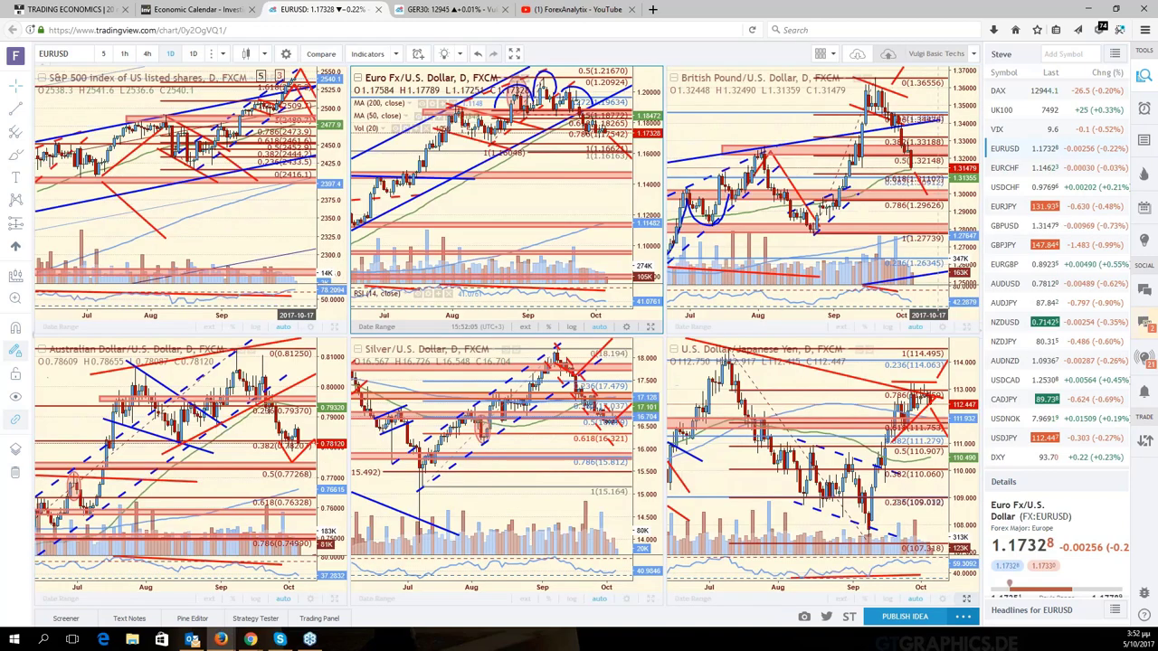
{"action": "left_click", "coordinate": [341, 600]}
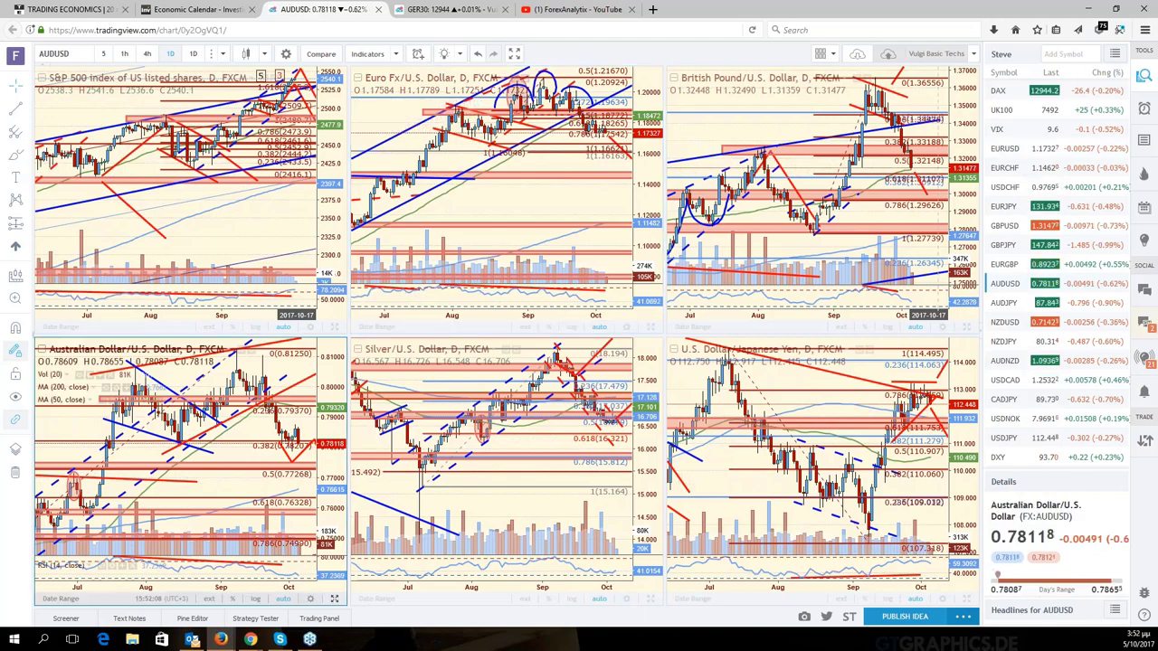
{"action": "left_click", "coordinate": [334, 599]}
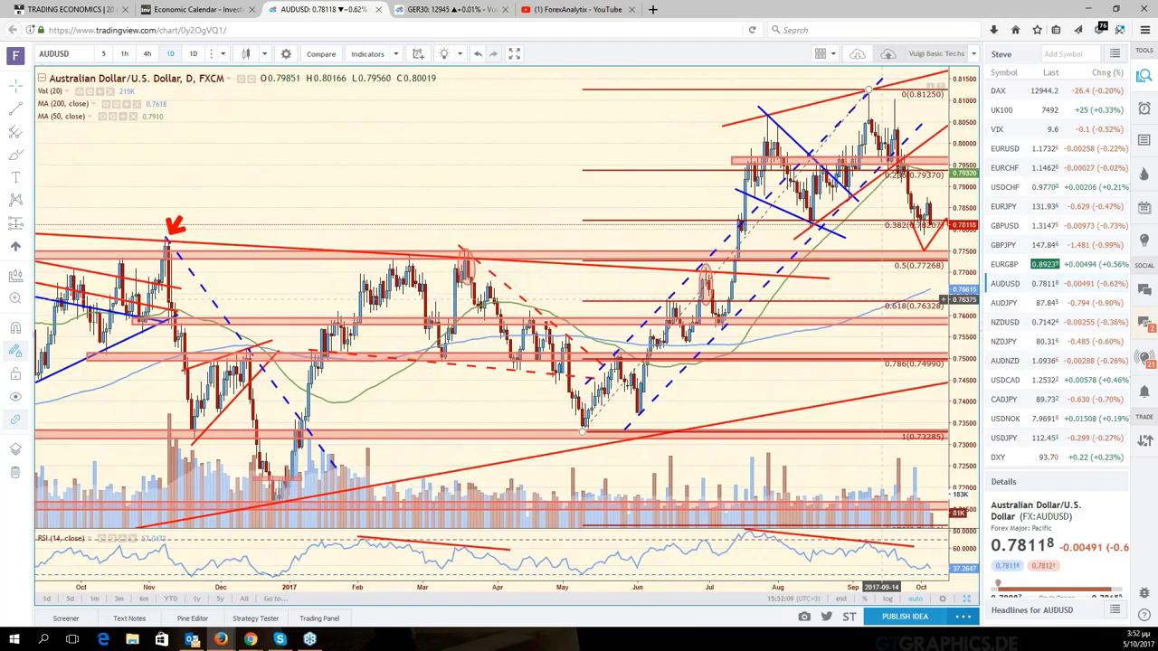
{"action": "left_click_drag", "start_coordinate": [881, 298], "coordinate": [800, 149]}
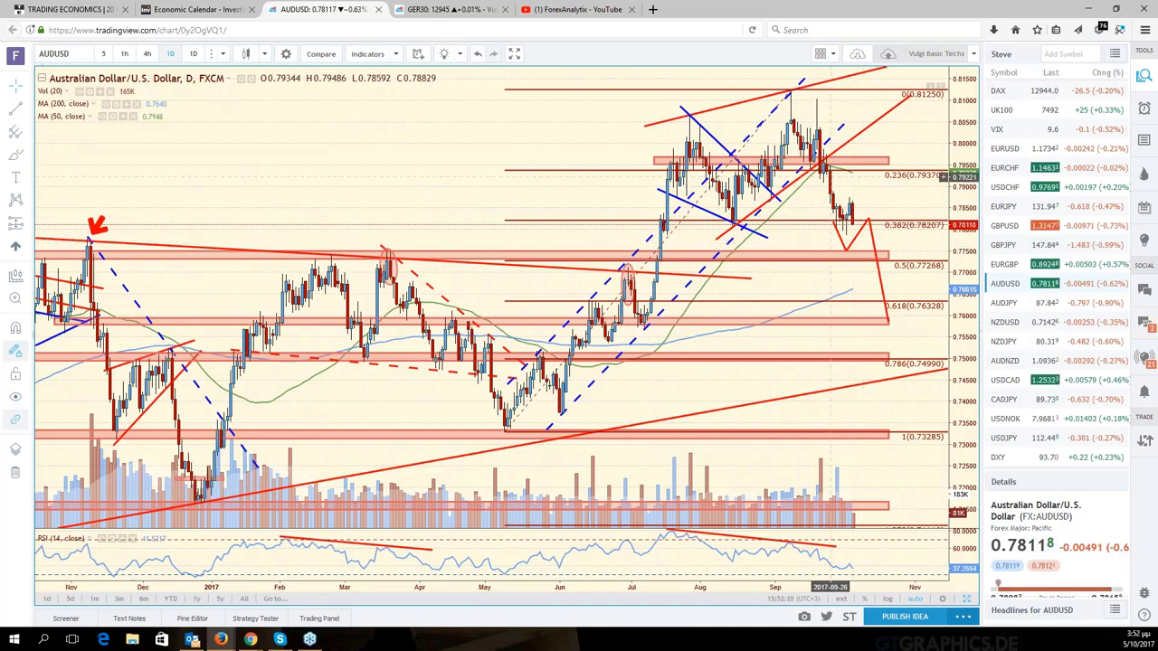
{"action": "left_click", "coordinate": [1029, 324]}
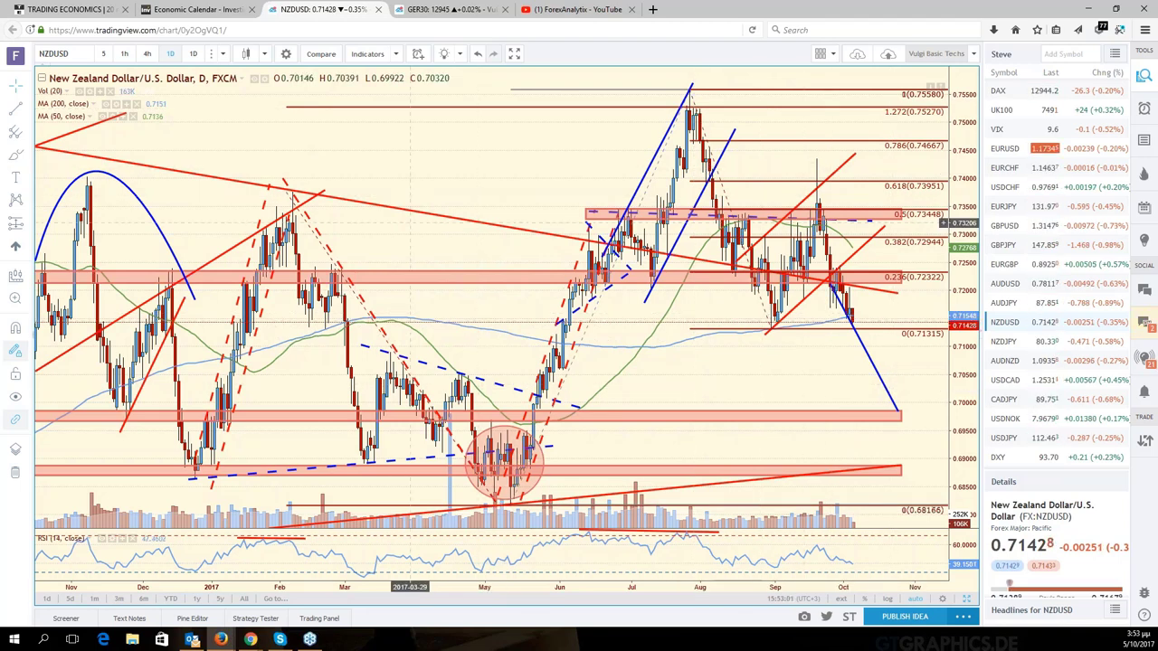
- Add a trend-based Fib extension from the July high to the September low, with level 1 at 0.70076 where the blue projection line ends
{"action": "left_click", "coordinate": [27, 134]}
{"action": "left_click", "coordinate": [112, 337]}
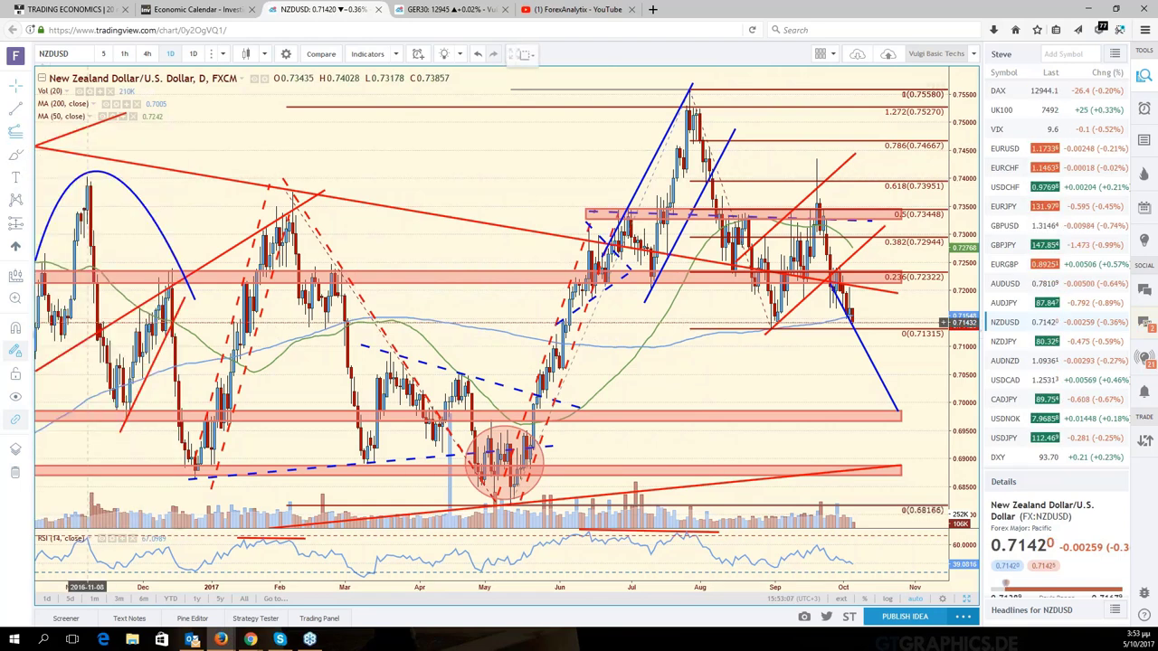
{"action": "left_click", "coordinate": [689, 88]}
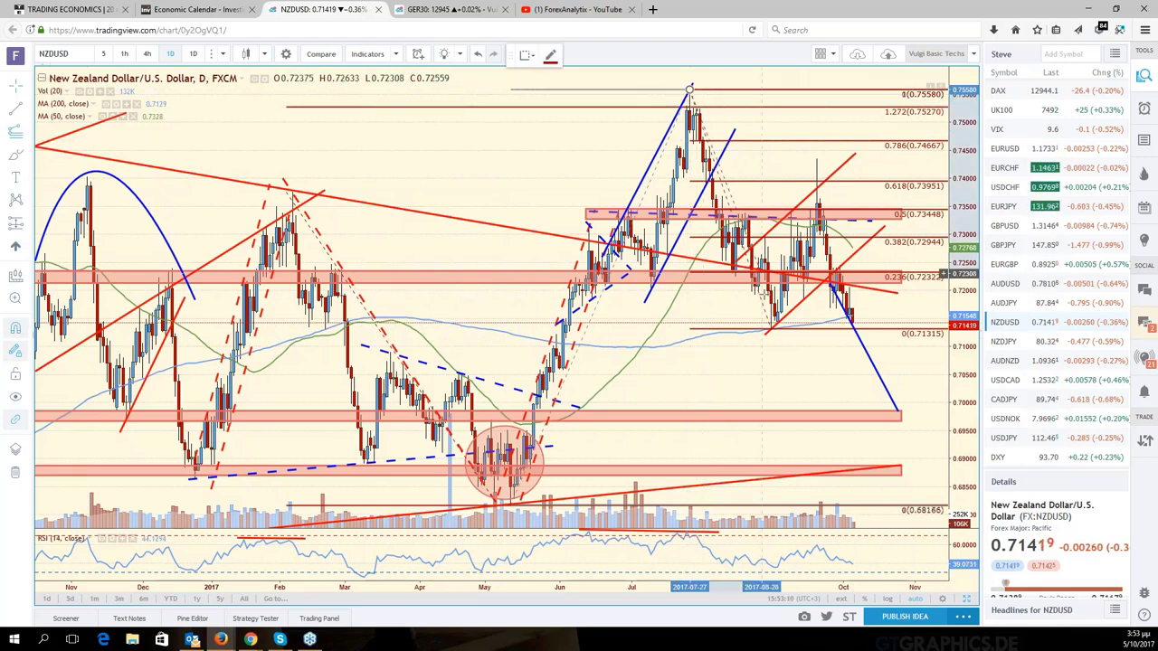
{"action": "left_click", "coordinate": [769, 329]}
{"action": "left_click_drag", "start_coordinate": [814, 143], "coordinate": [817, 158]}
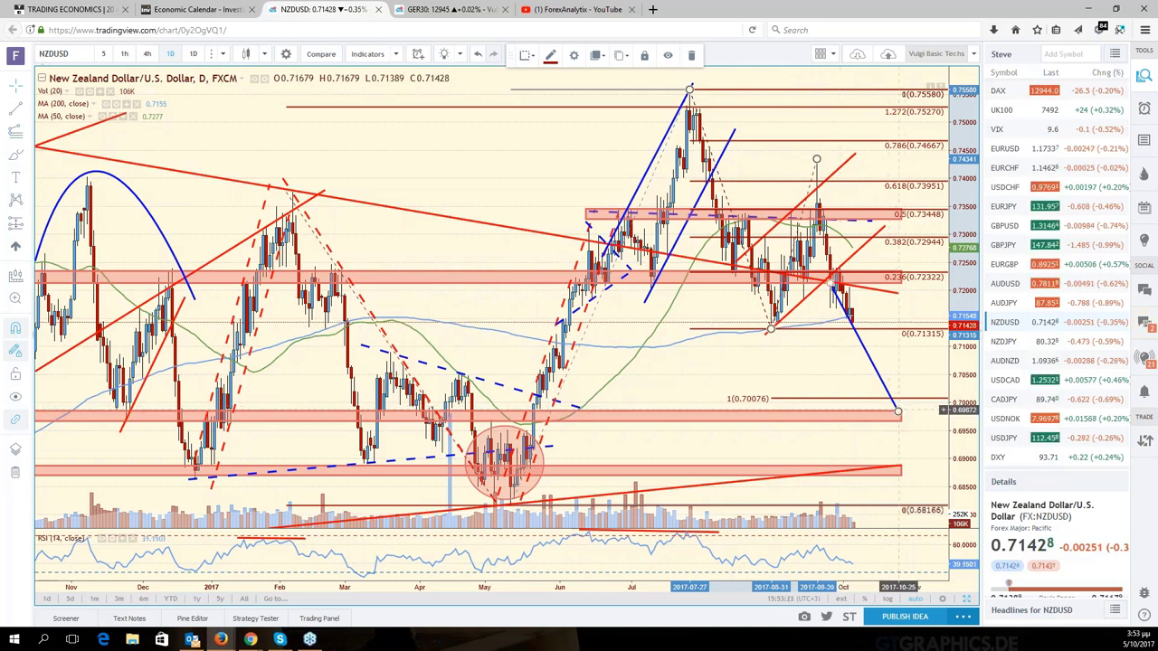
{"action": "left_click_drag", "start_coordinate": [901, 413], "coordinate": [889, 397]}
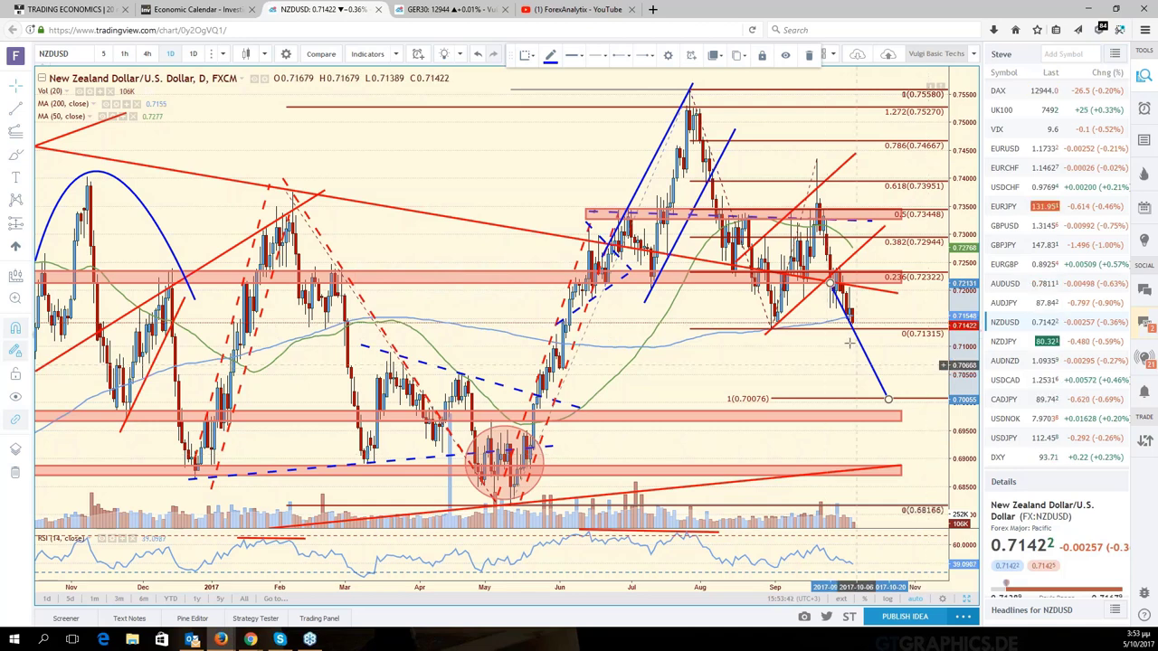
{"action": "mouse_move", "coordinate": [848, 365]}
{"action": "left_mouse_down"}
{"action": "mouse_move", "coordinate": [899, 363]}
{"action": "mouse_move", "coordinate": [970, 604]}
{"action": "left_mouse_up"}
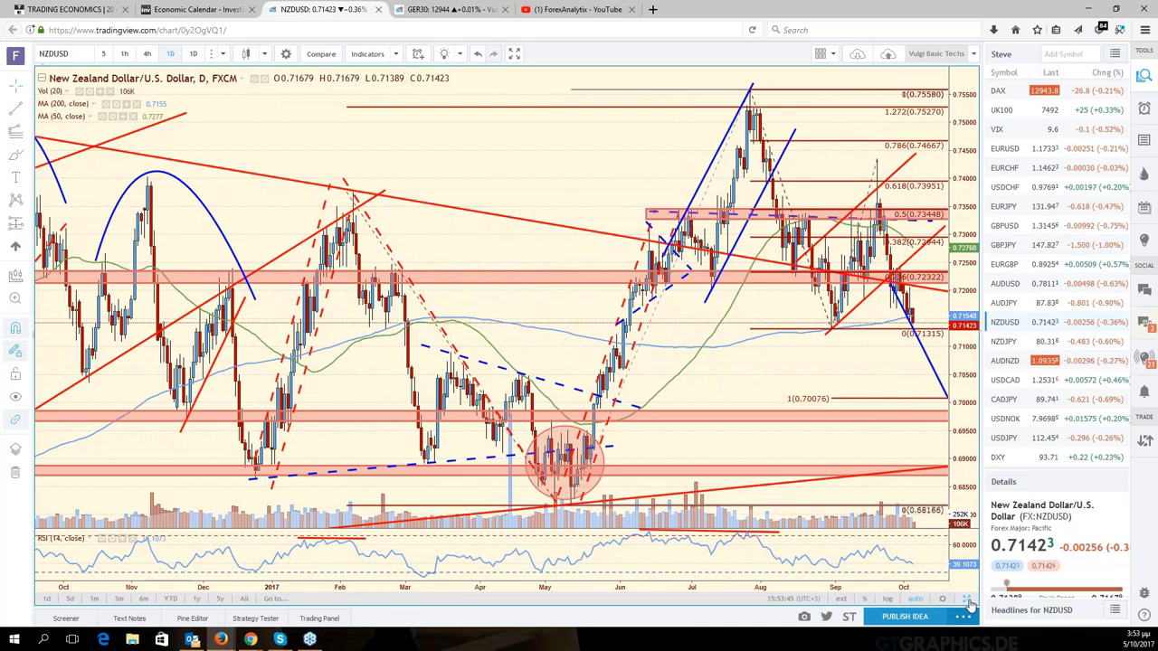
- Expand the S&P 500 chart to full screen and zoom out
{"action": "left_click", "coordinate": [968, 602]}
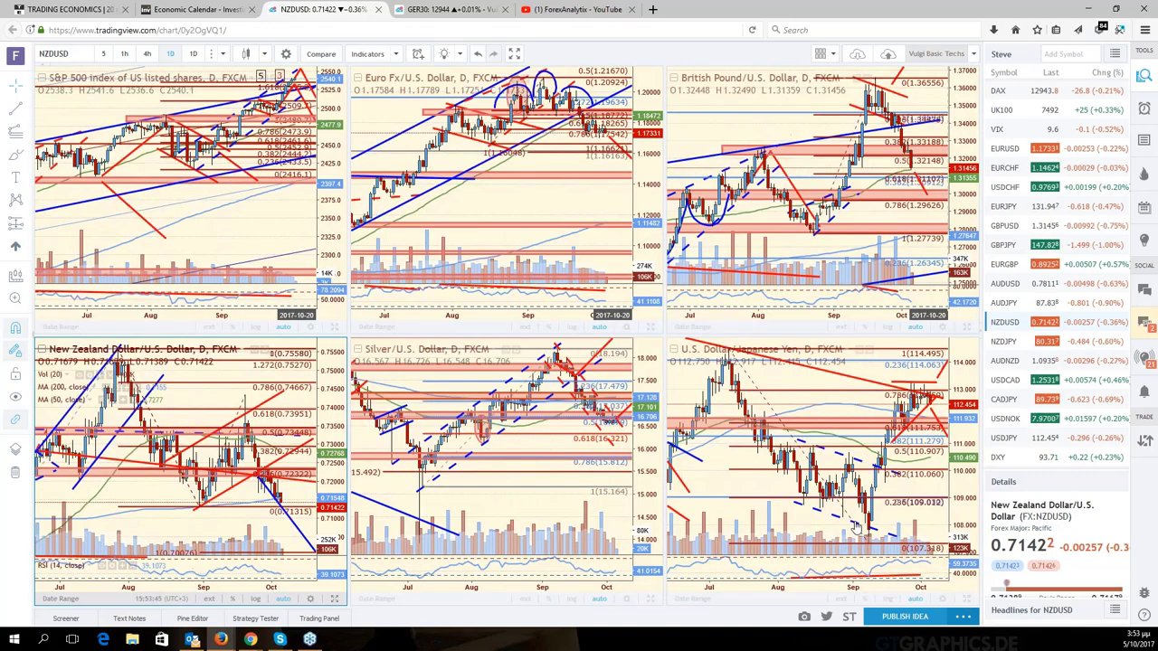
{"action": "left_click", "coordinate": [334, 327]}
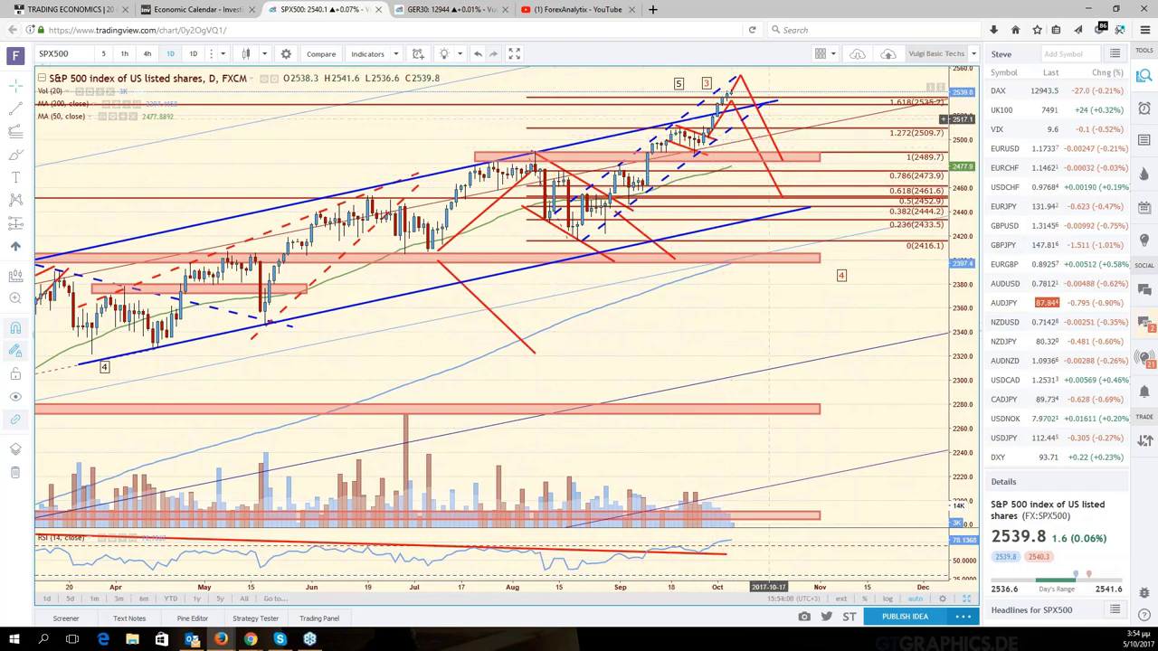
{"action": "scroll", "coordinate": [768, 118], "scroll_direction": "down", "scroll_amount": 1}
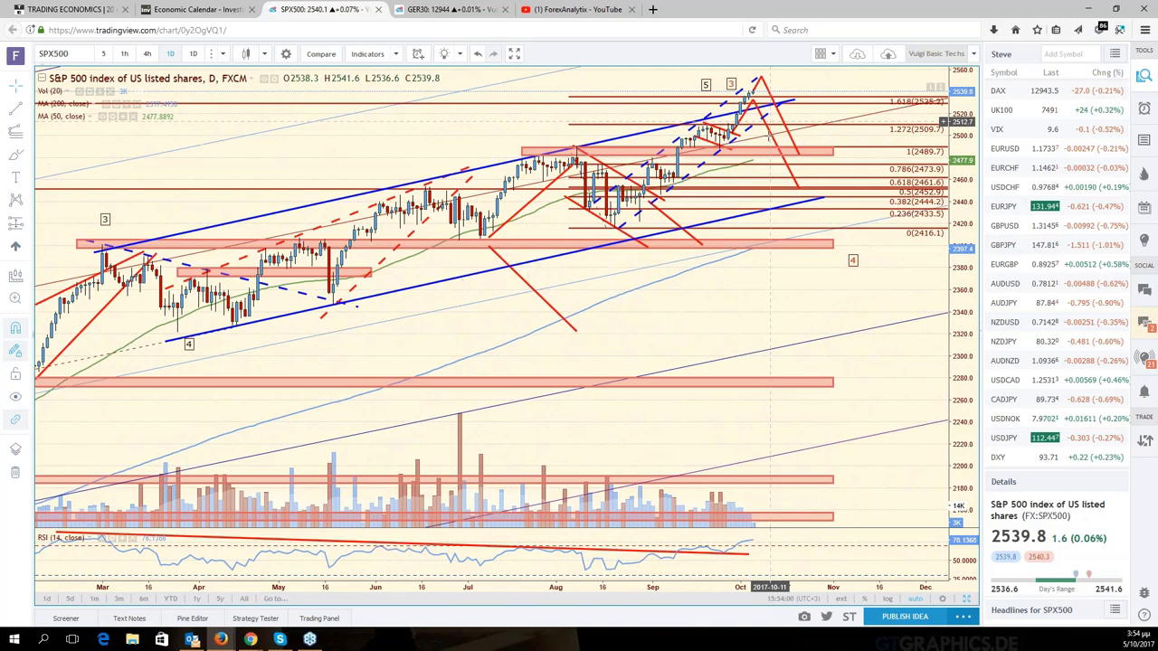
{"action": "scroll", "coordinate": [768, 121], "scroll_direction": "down", "scroll_amount": 1}
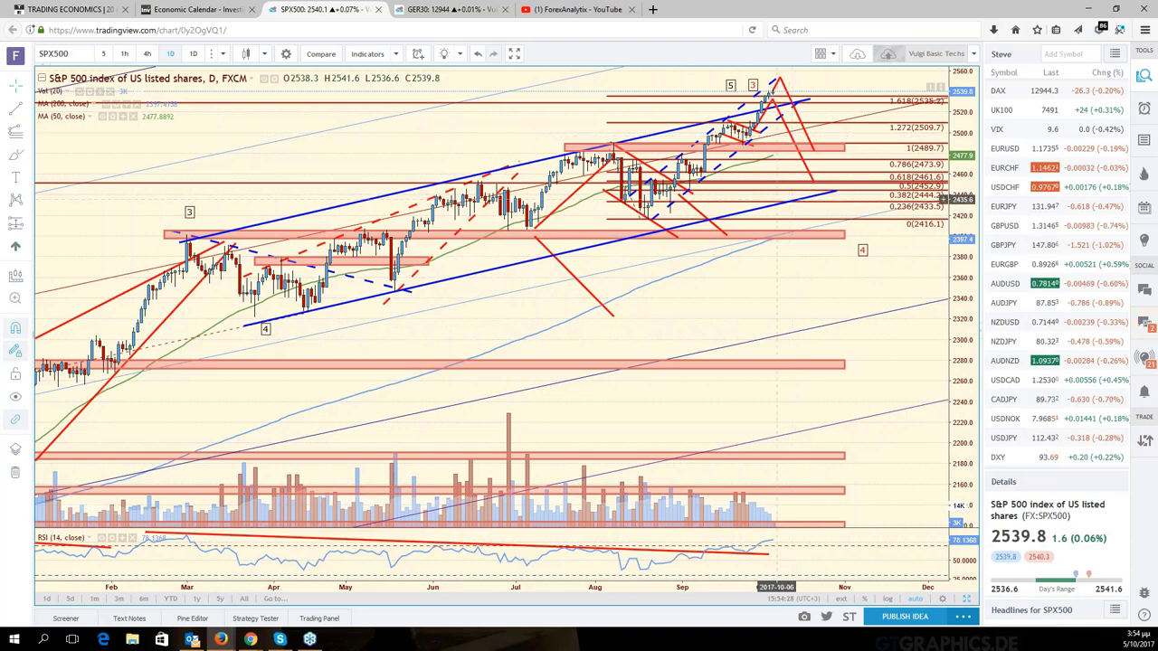
{"action": "scroll", "coordinate": [776, 198], "scroll_direction": "down", "scroll_amount": 2}
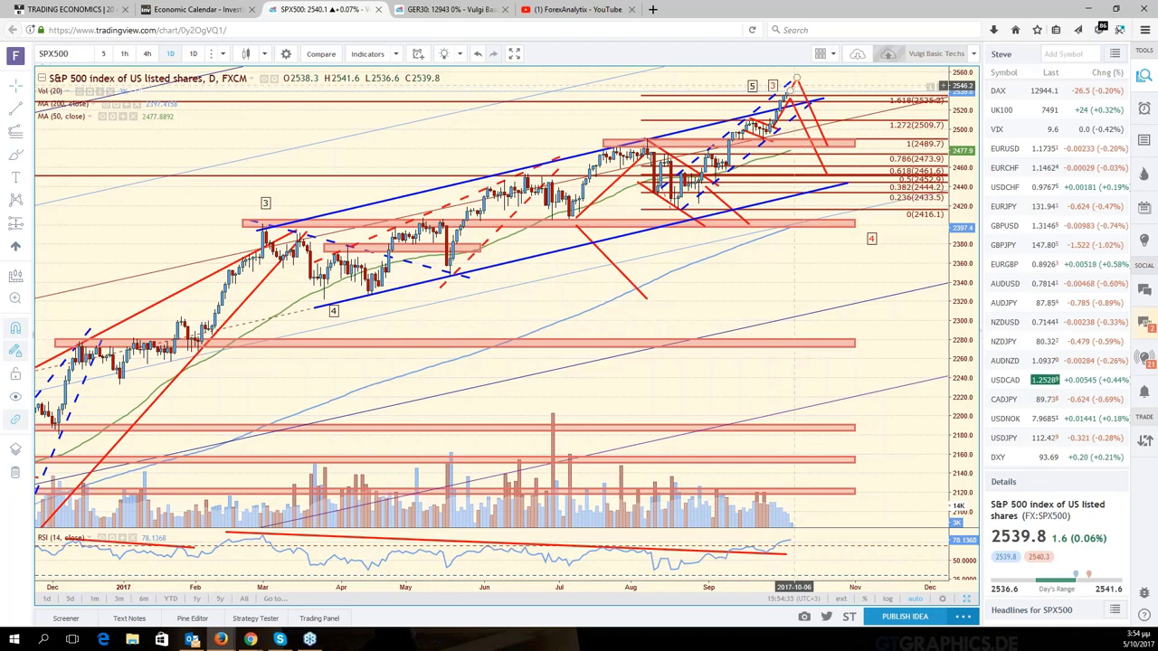
- Lower the red projection line's peak and extend the upper blue dashed channel line higher
{"action": "left_click", "coordinate": [796, 80]}
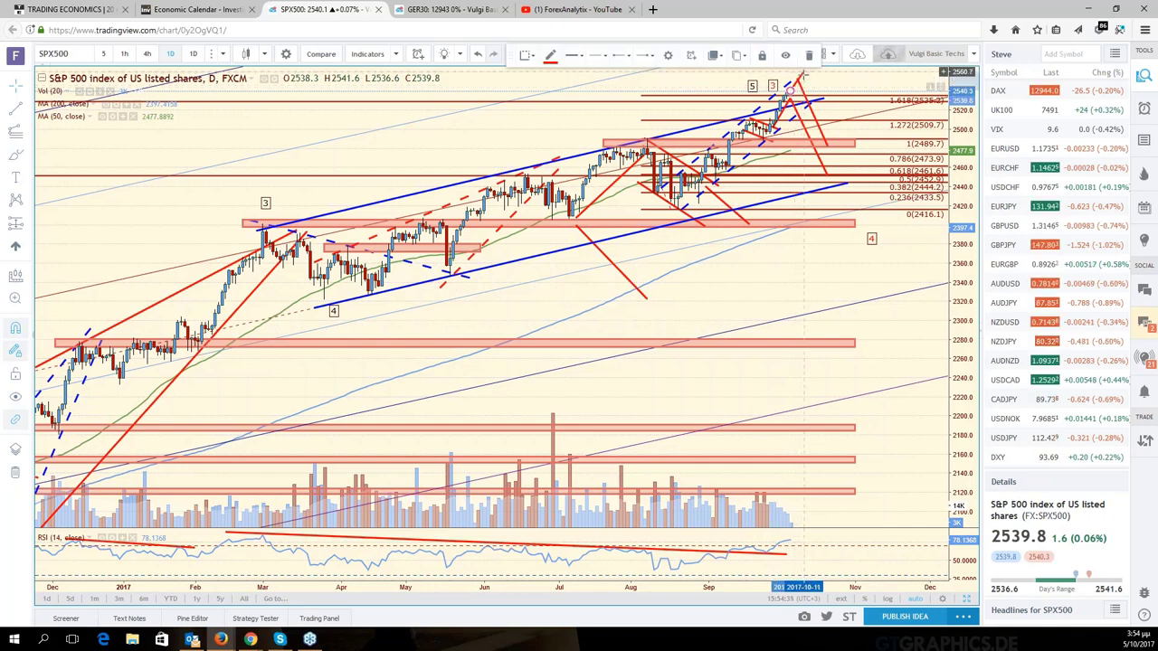
{"action": "mouse_move", "coordinate": [803, 71]}
{"action": "left_mouse_down"}
{"action": "mouse_move", "coordinate": [793, 80]}
{"action": "mouse_move", "coordinate": [804, 71]}
{"action": "left_mouse_up"}
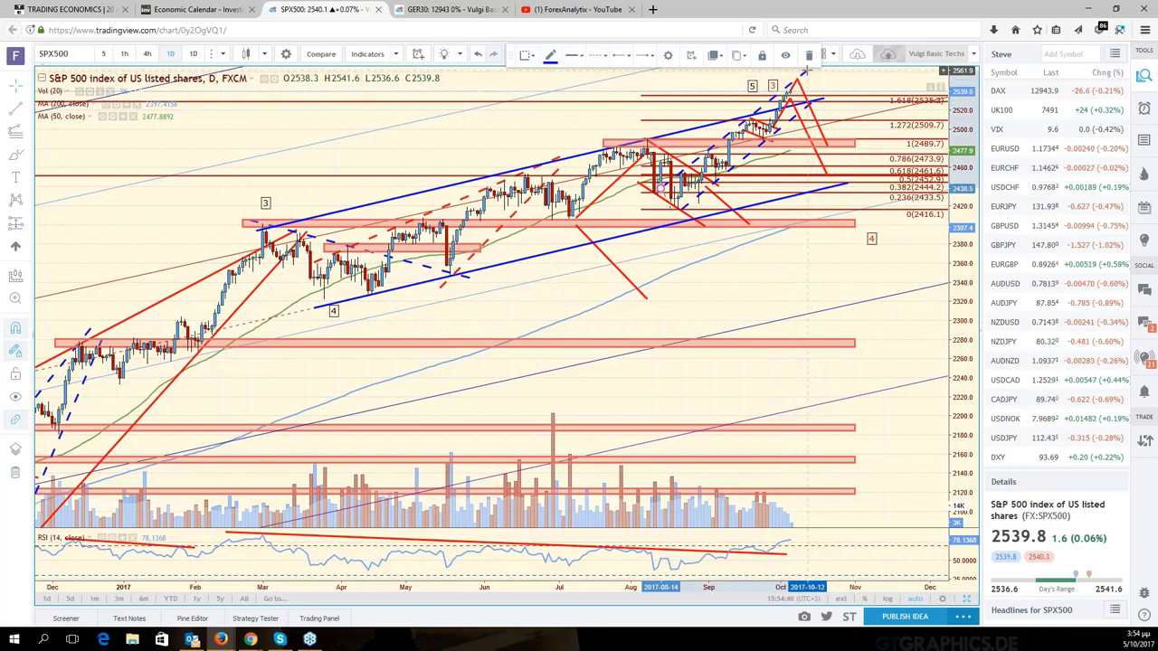
{"action": "left_click", "coordinate": [936, 90]}
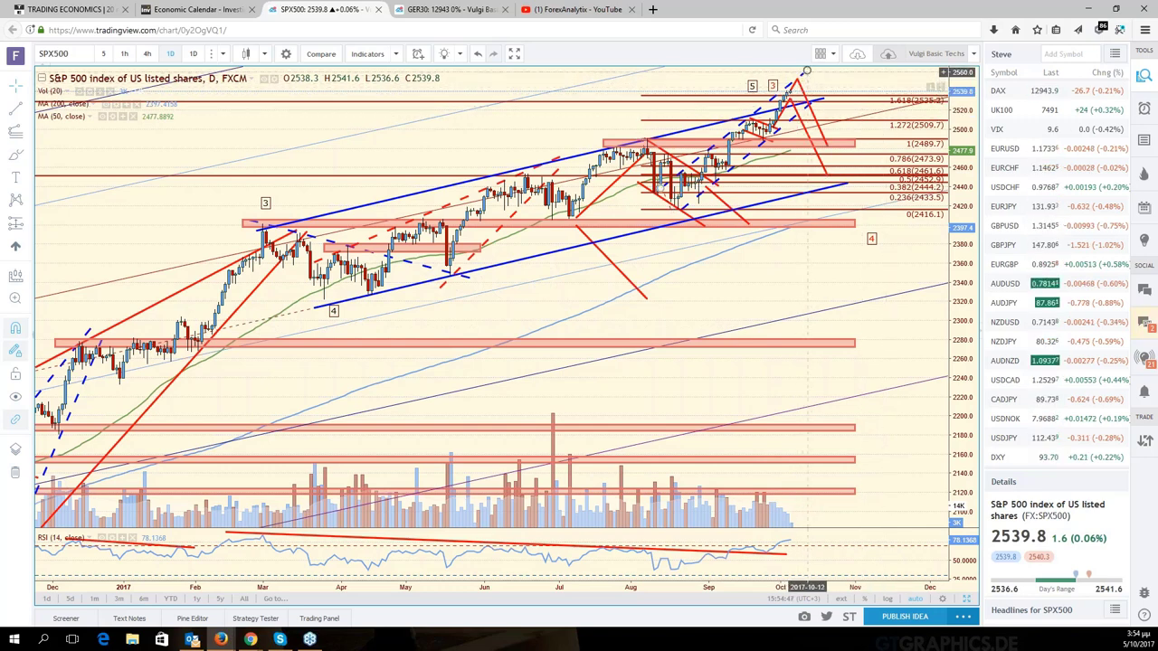
{"action": "left_click_drag", "start_coordinate": [806, 70], "coordinate": [832, 58]}
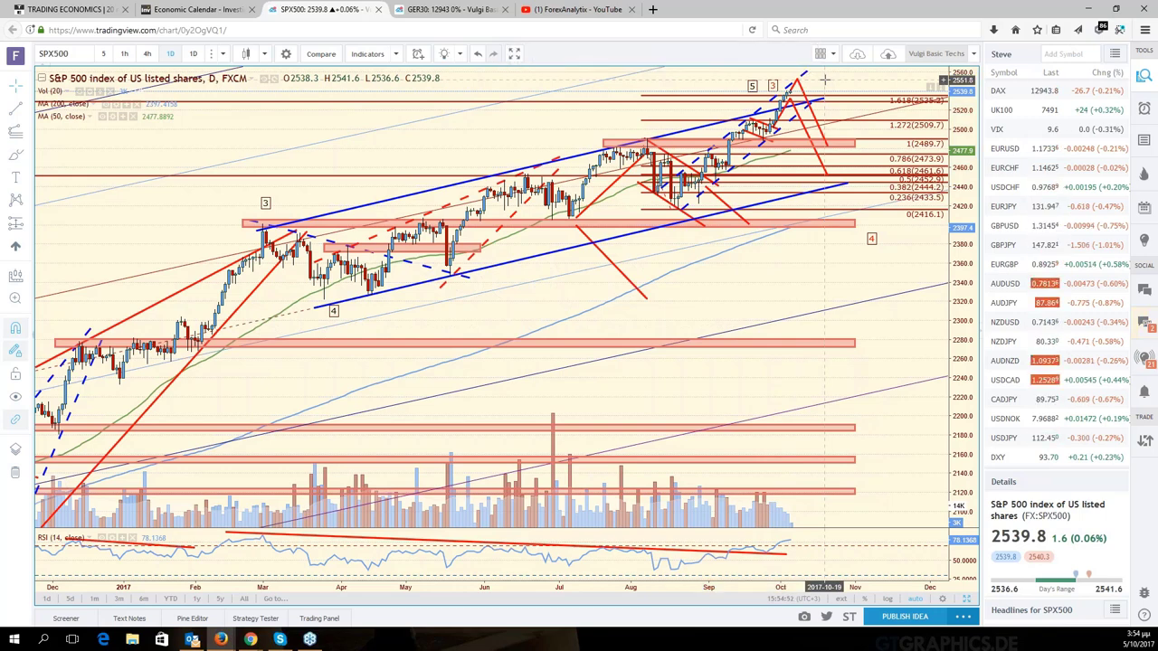
- Shift the S&P 500 view slightly right and restore the six-chart grid with Alt+Enter
{"action": "left_click", "coordinate": [817, 145]}
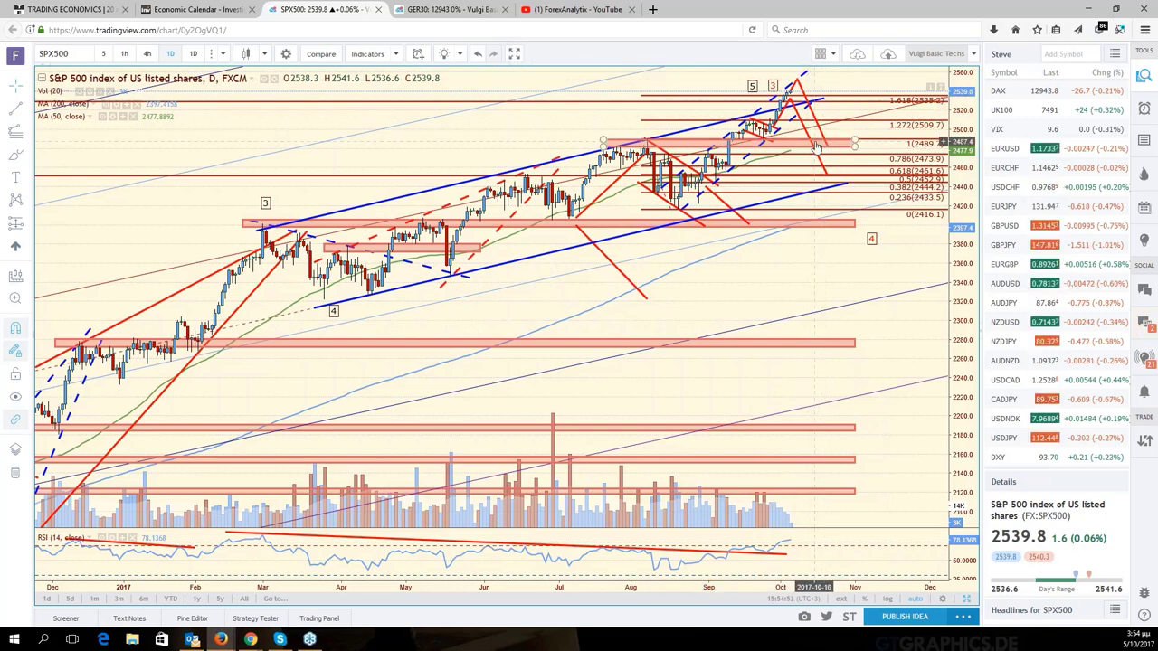
{"action": "key", "text": "Escape"}
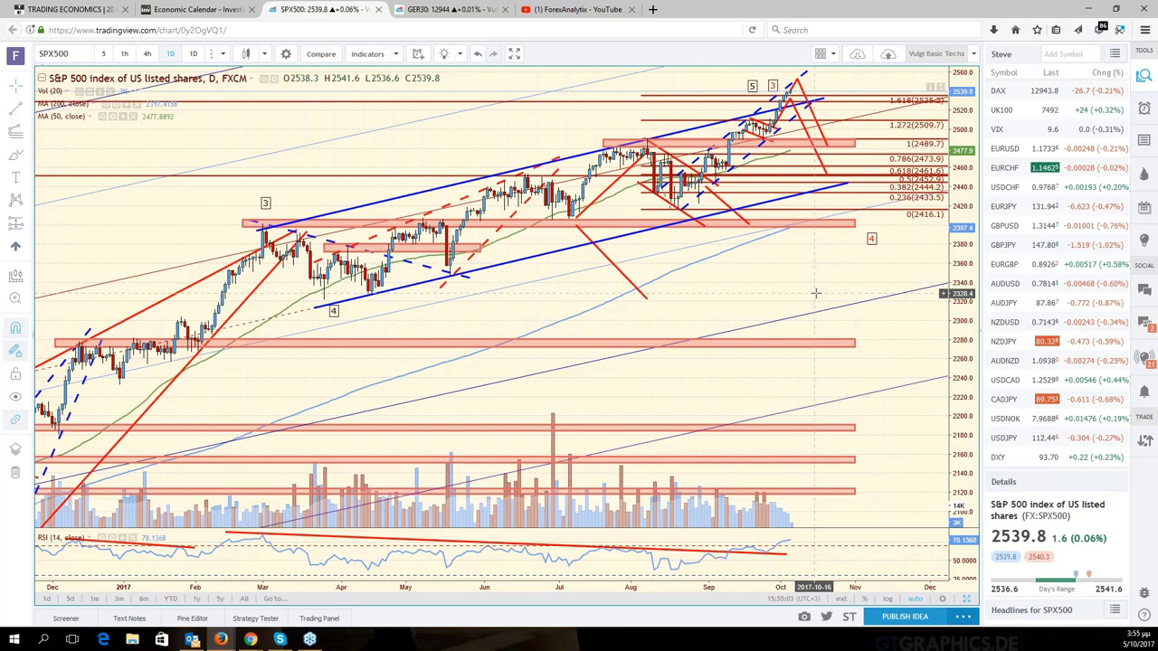
{"action": "left_click_drag", "start_coordinate": [815, 292], "coordinate": [831, 291]}
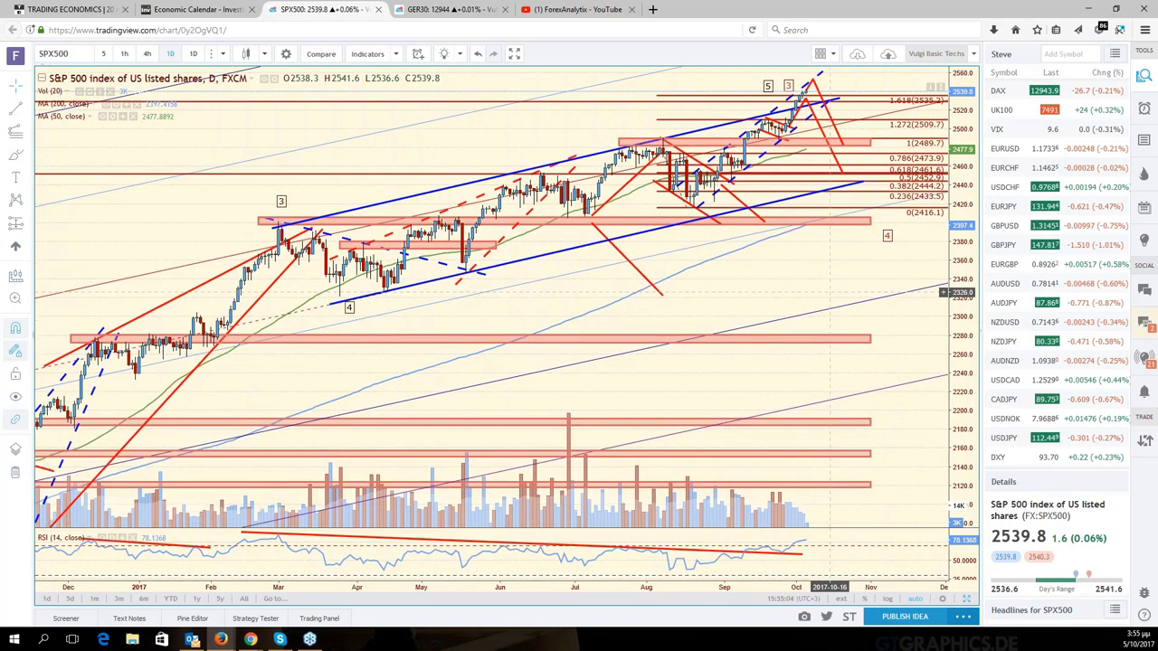
{"action": "key", "text": "alt+Return"}
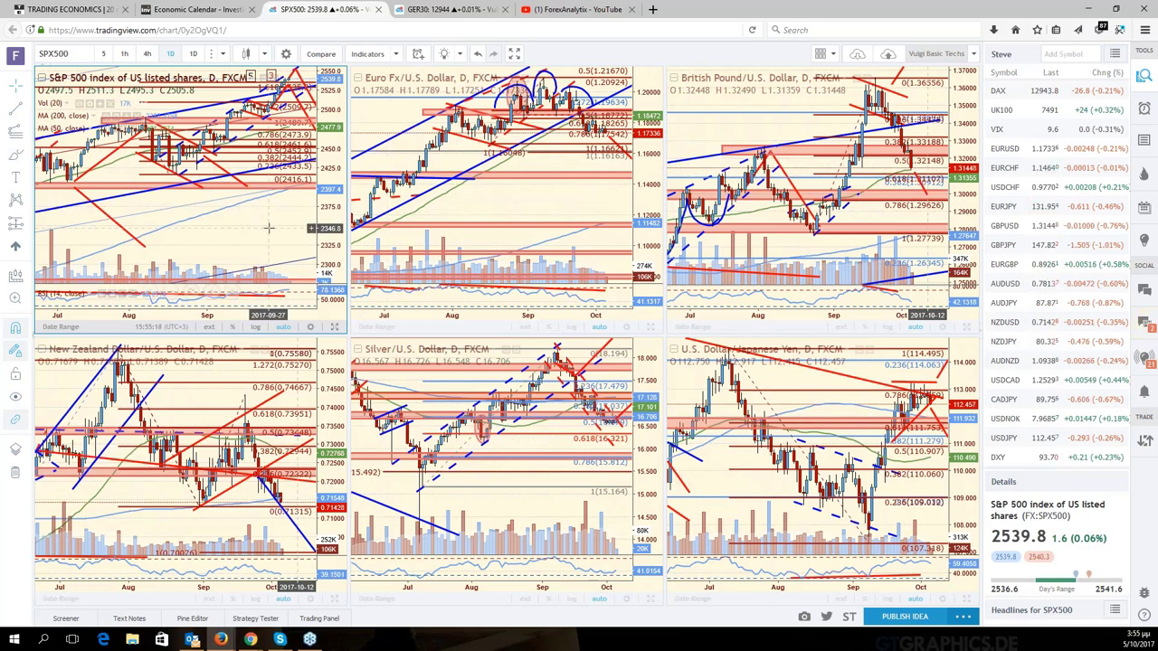
- Expand the USDJPY chart to full screen and pan to open space on the right
{"action": "scroll", "coordinate": [268, 228], "scroll_direction": "down", "scroll_amount": 2}
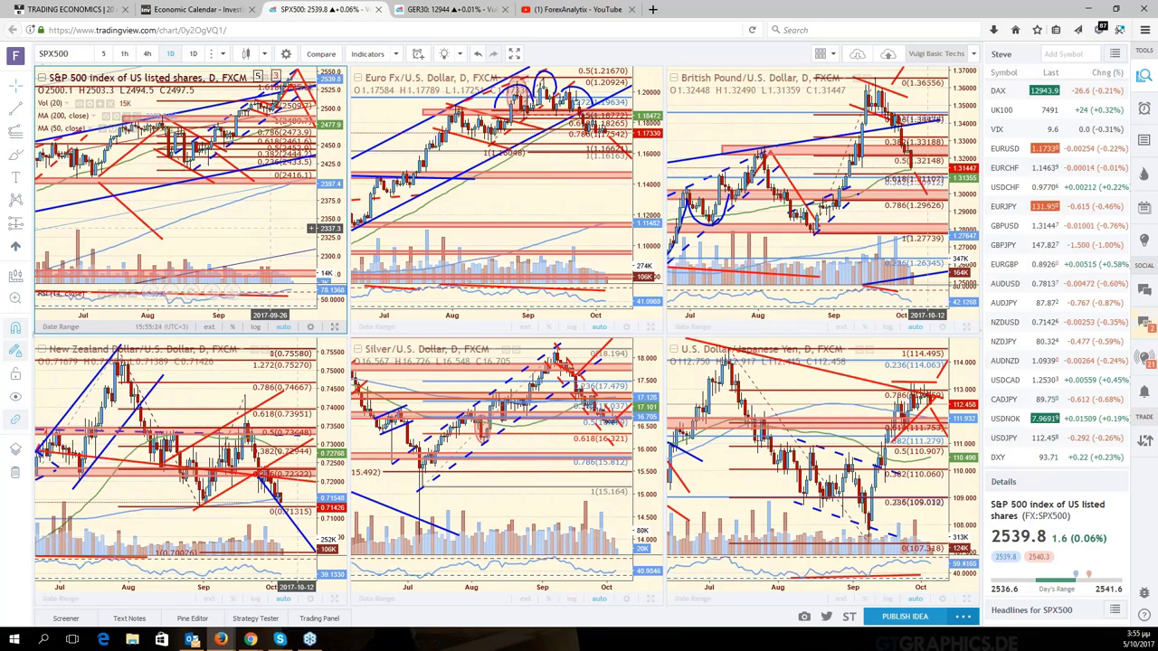
{"action": "left_click", "coordinate": [805, 452]}
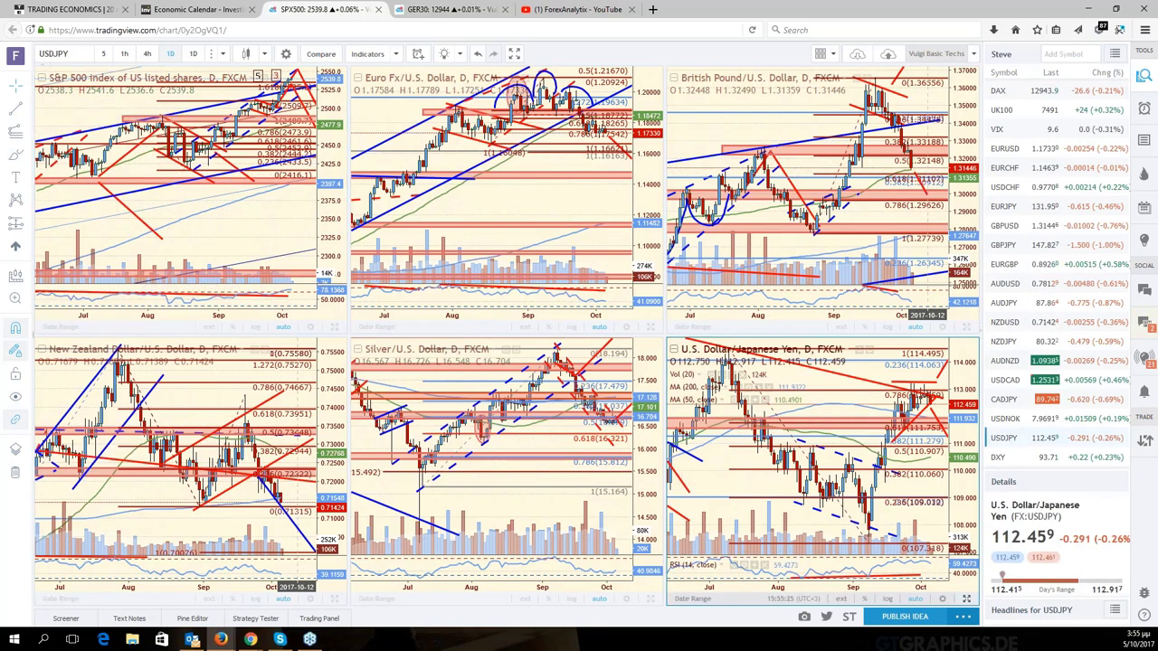
{"action": "key", "text": "alt+Return"}
{"action": "left_click_drag", "start_coordinate": [920, 434], "coordinate": [715, 426]}
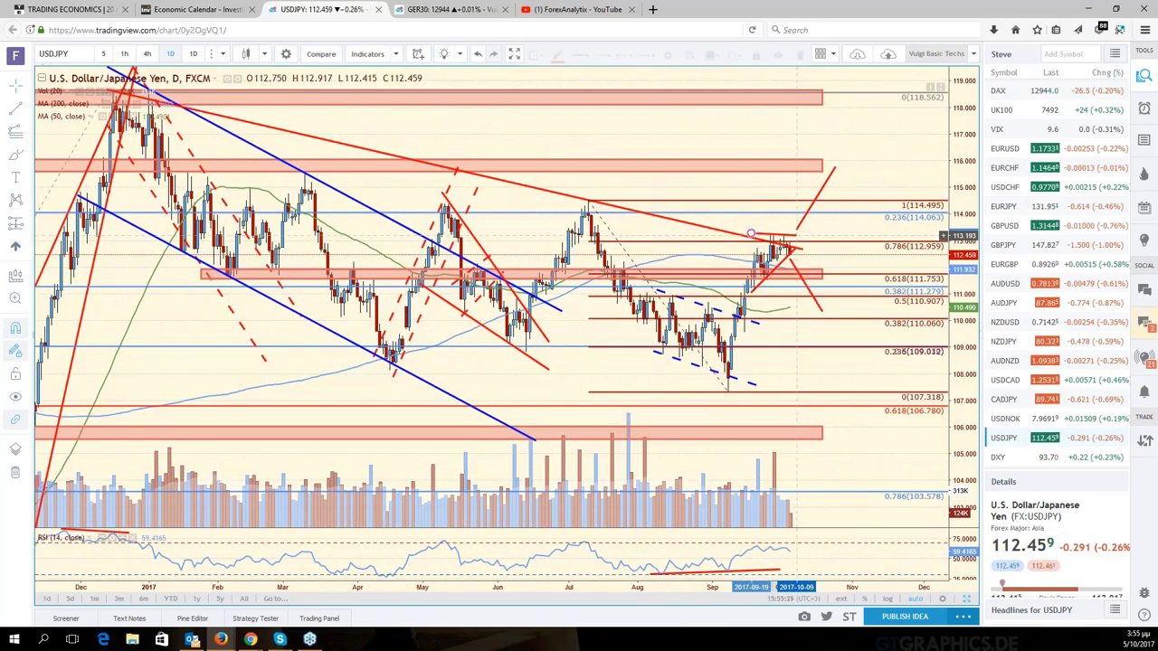
- Recolour both short red lines near the latest USDJPY candles to blue
{"action": "left_click", "coordinate": [805, 235]}
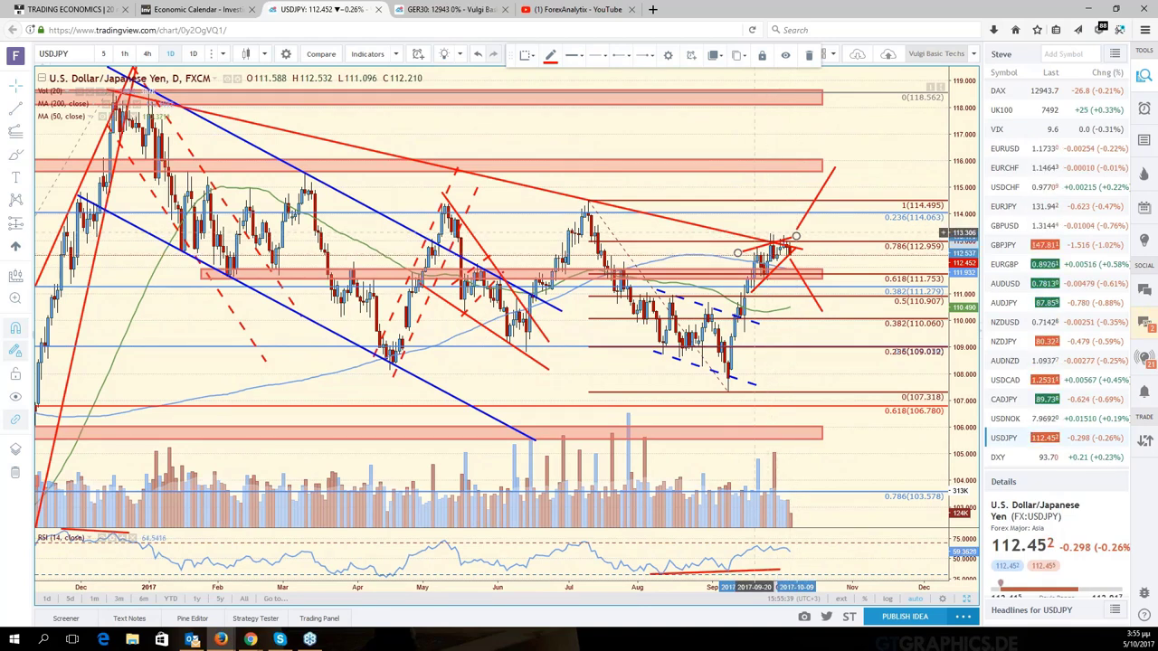
{"action": "left_click", "coordinate": [550, 54]}
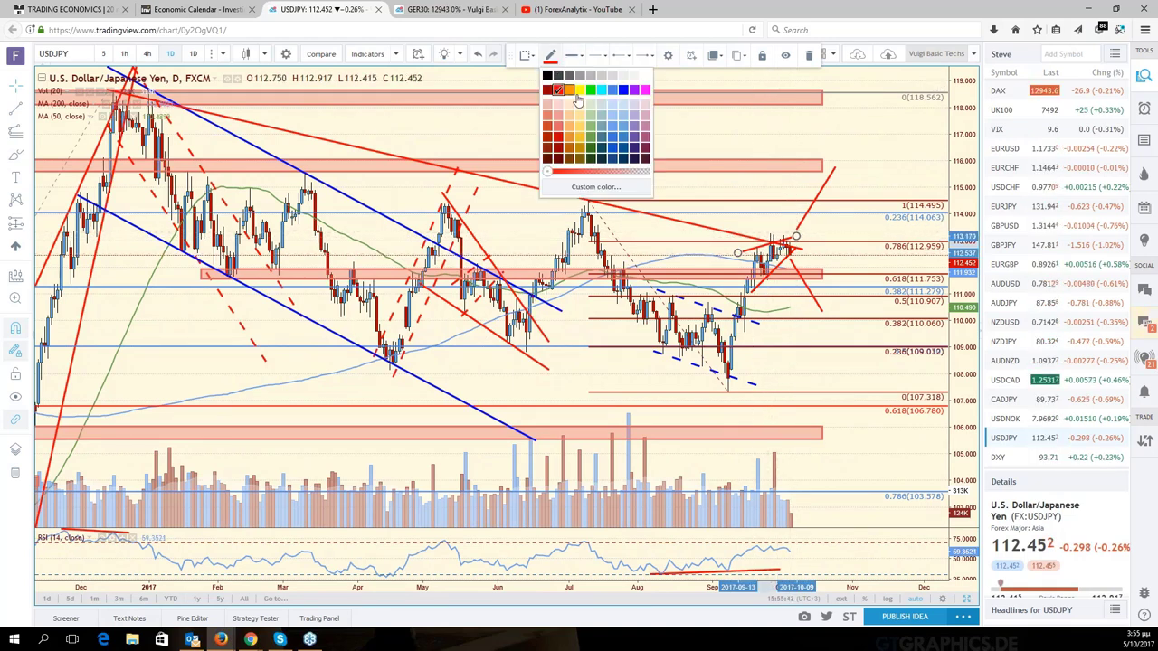
{"action": "left_click", "coordinate": [623, 89]}
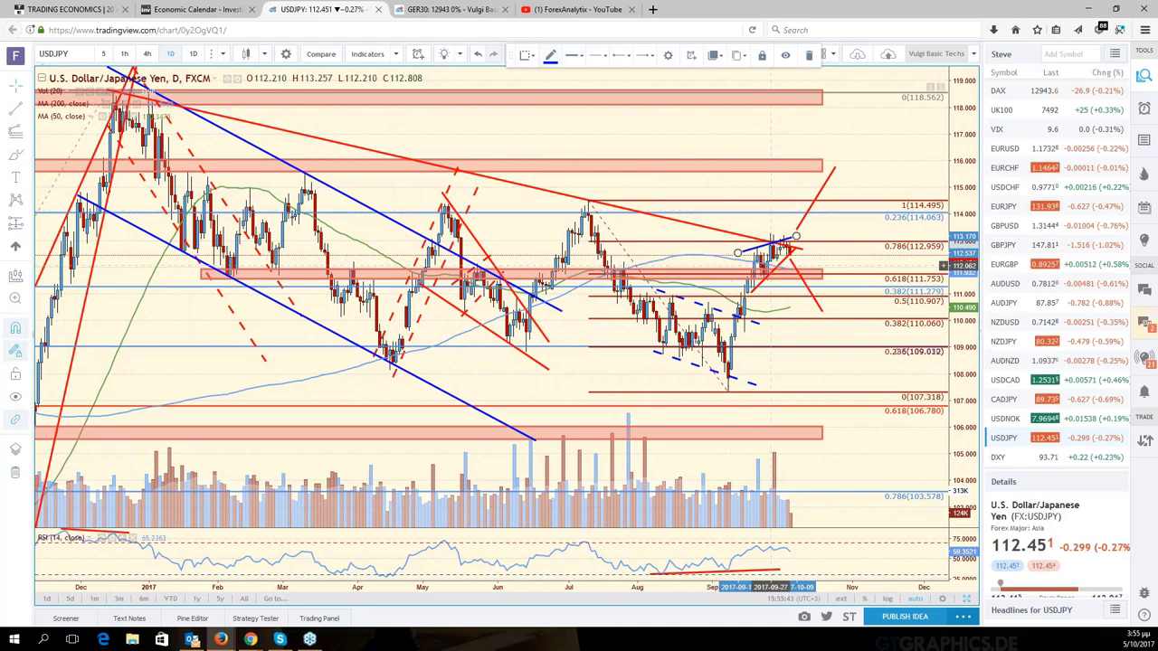
{"action": "left_click", "coordinate": [756, 287]}
{"action": "left_click", "coordinate": [549, 54]}
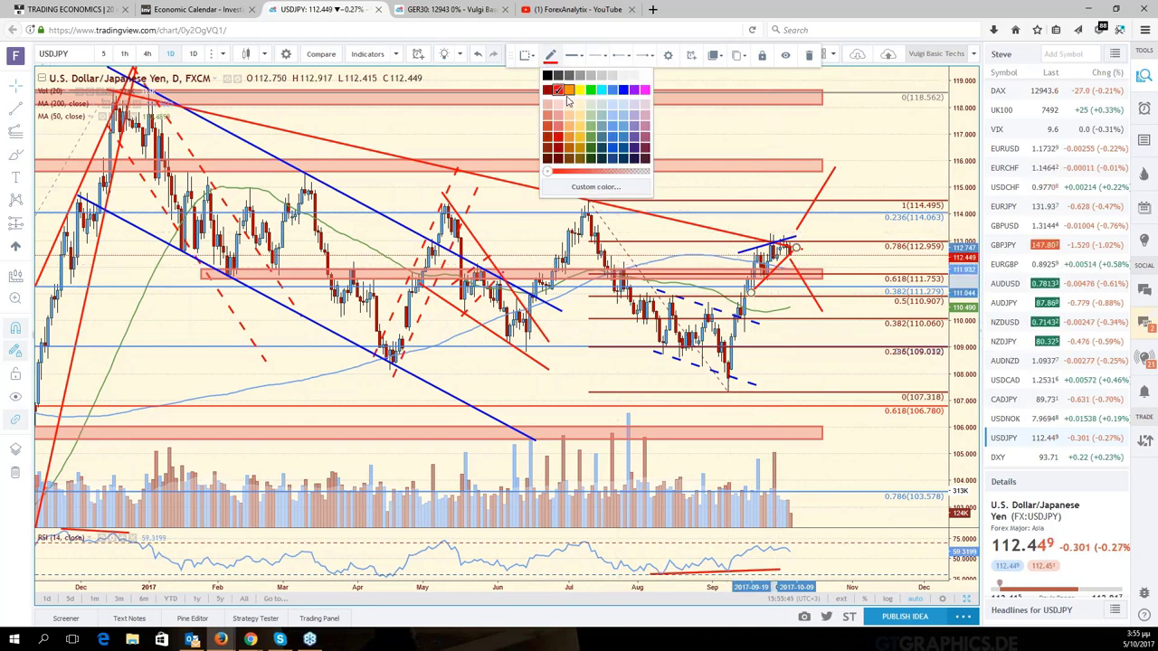
{"action": "left_click", "coordinate": [623, 90]}
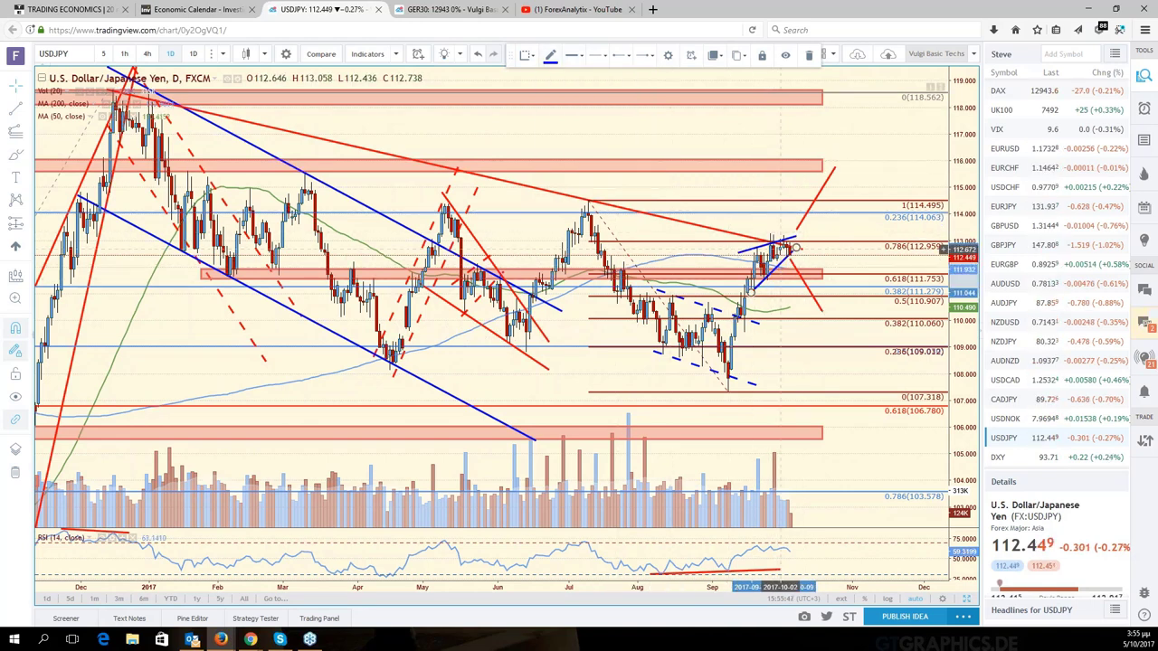
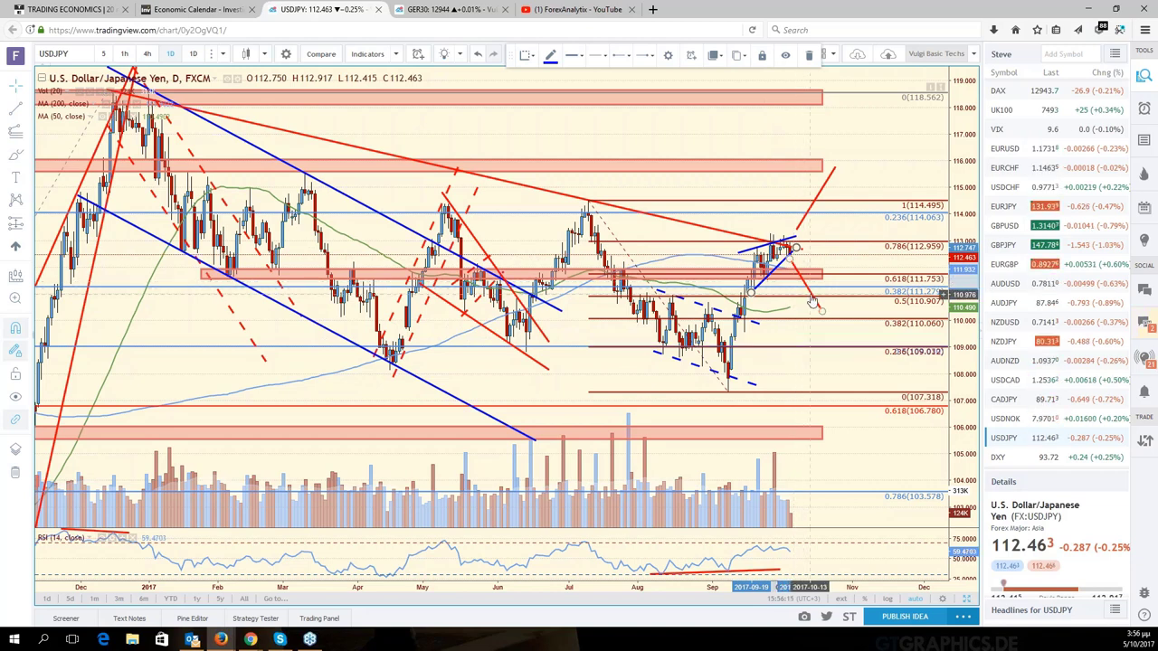
- Reposition the red descending trend line beside the USDJPY triangle and pan back to earlier October dates
{"action": "left_click_drag", "start_coordinate": [808, 291], "coordinate": [815, 301]}
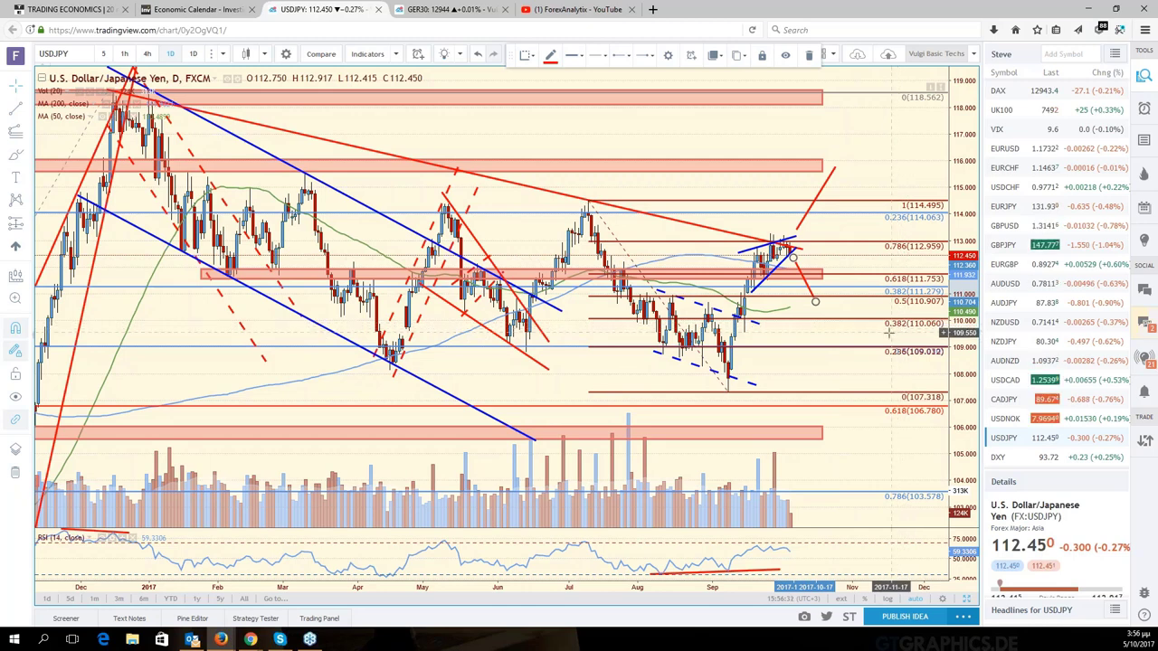
{"action": "left_click", "coordinate": [848, 332]}
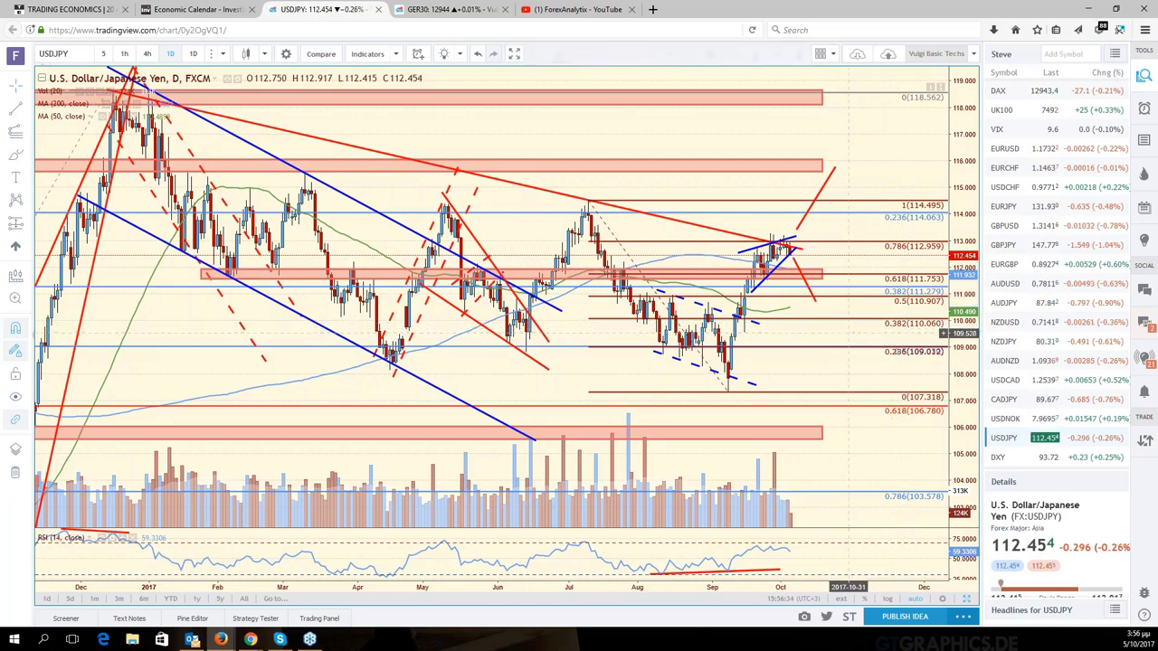
{"action": "scroll", "coordinate": [941, 336], "scroll_direction": "left", "scroll_amount": 3}
{"action": "left_click_drag", "start_coordinate": [940, 340], "coordinate": [974, 351]}
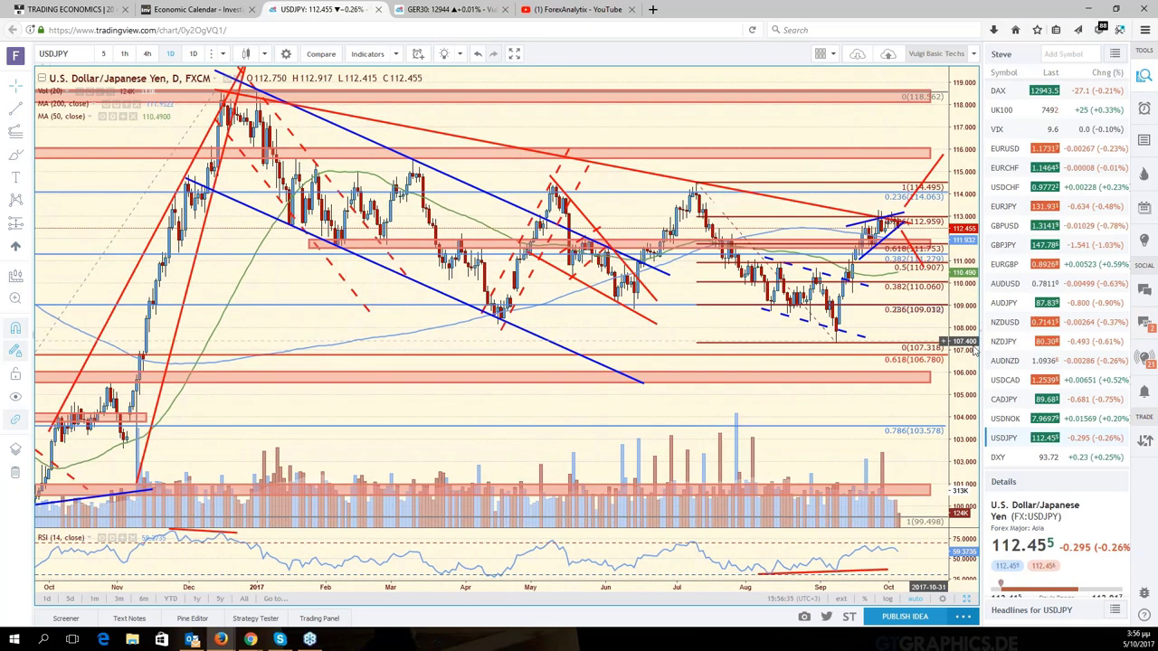
- Switch the workspace to the six-chart grid layout
{"action": "scroll", "coordinate": [974, 351], "scroll_direction": "left", "scroll_amount": 2}
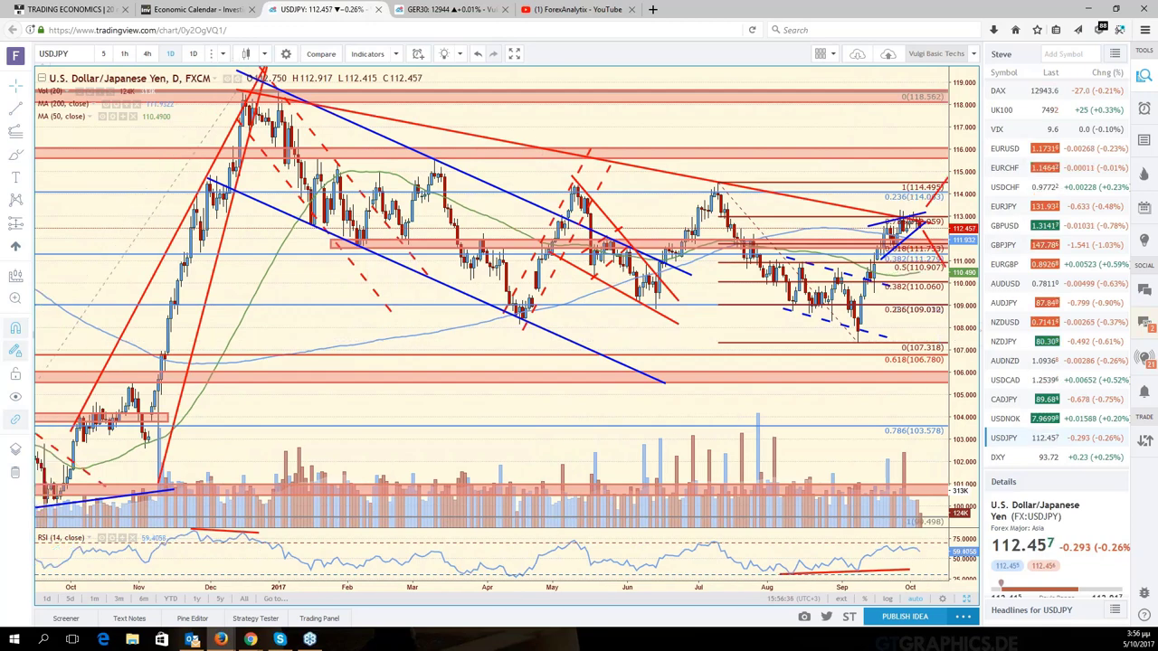
{"action": "key", "text": "alt+Return"}
{"action": "scroll", "coordinate": [1040, 440], "scroll_direction": "down", "scroll_amount": 10}
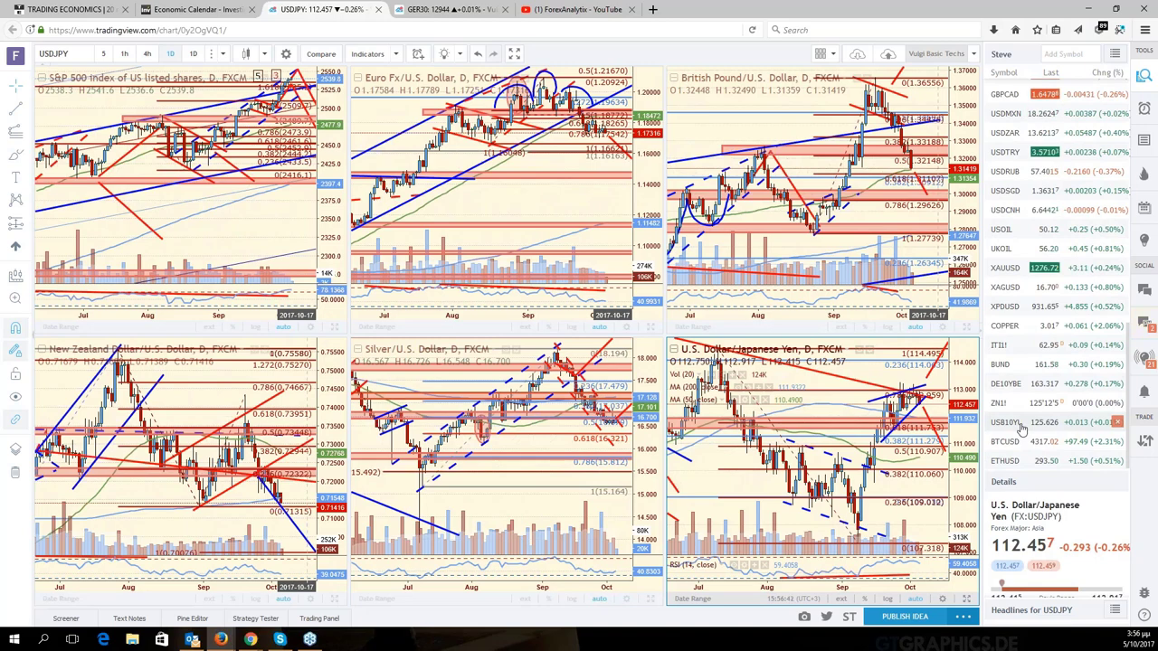
- Load USB10YL (US 10Y T-Note) from the watchlist and maximize its chart pane
{"action": "left_click", "coordinate": [1022, 425]}
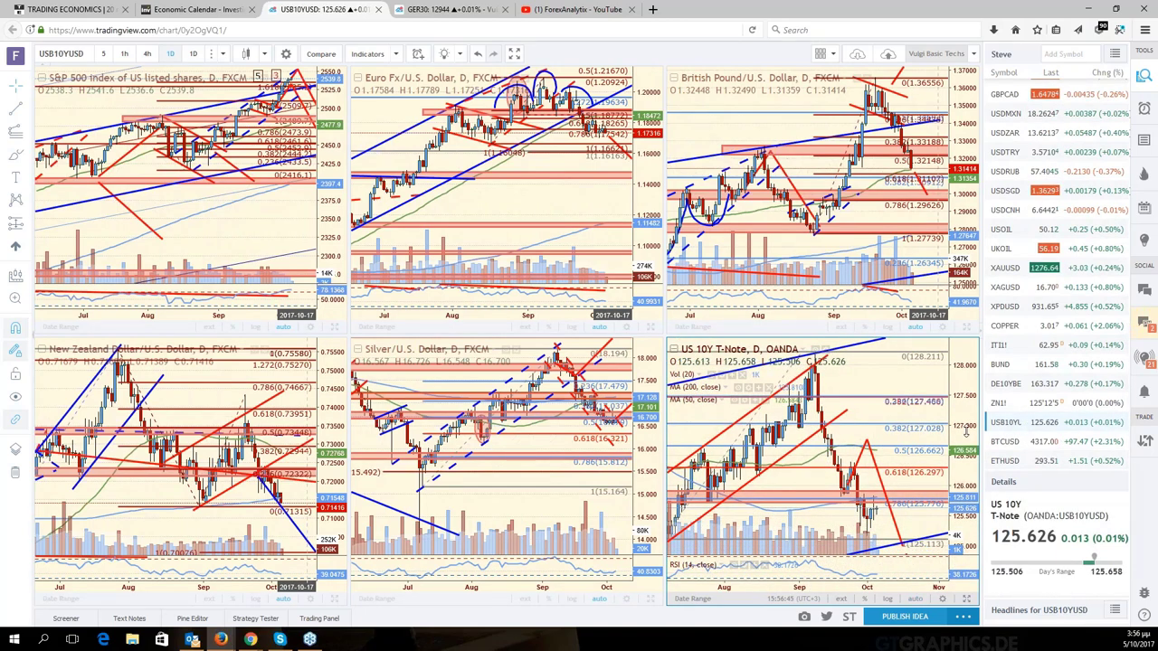
{"action": "left_click", "coordinate": [967, 599]}
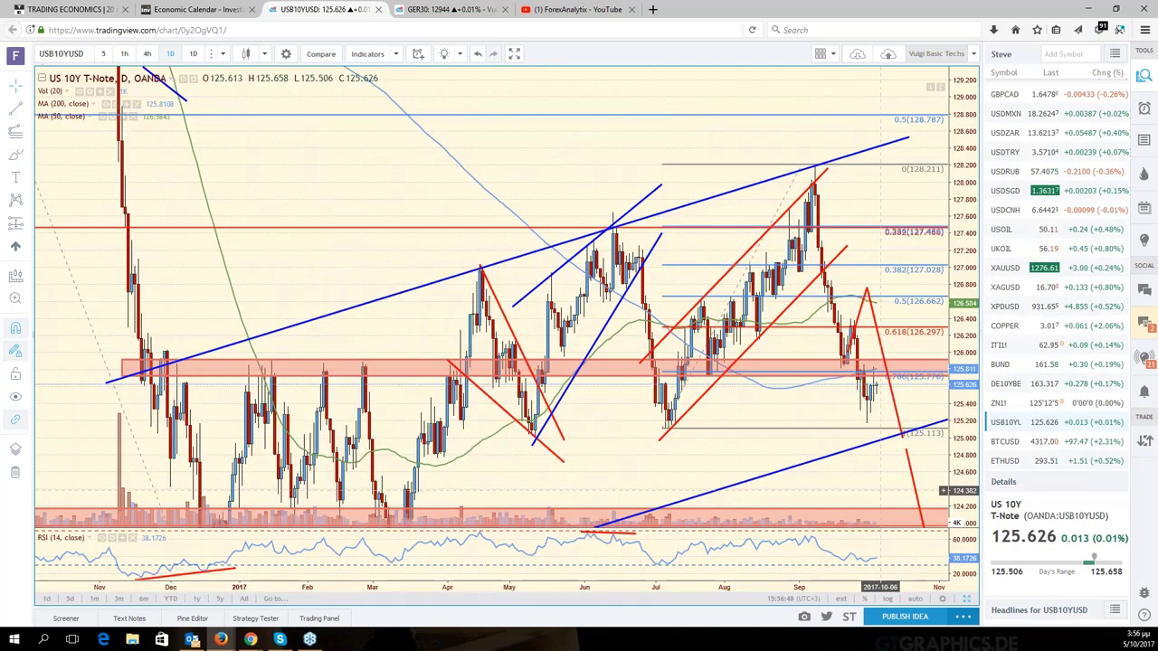
- Pan and zoom through the US 10Y T-Note daily chart to review its price action
{"action": "left_click_drag", "start_coordinate": [881, 490], "coordinate": [840, 495]}
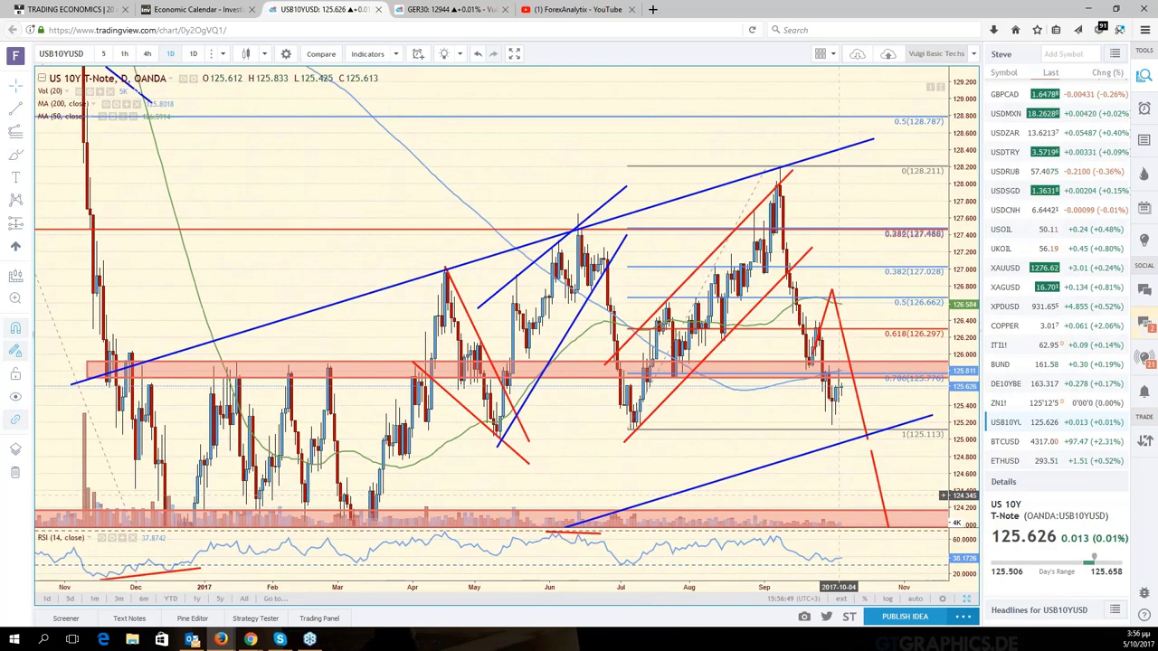
{"action": "scroll", "coordinate": [839, 387], "scroll_direction": "down", "scroll_amount": 4}
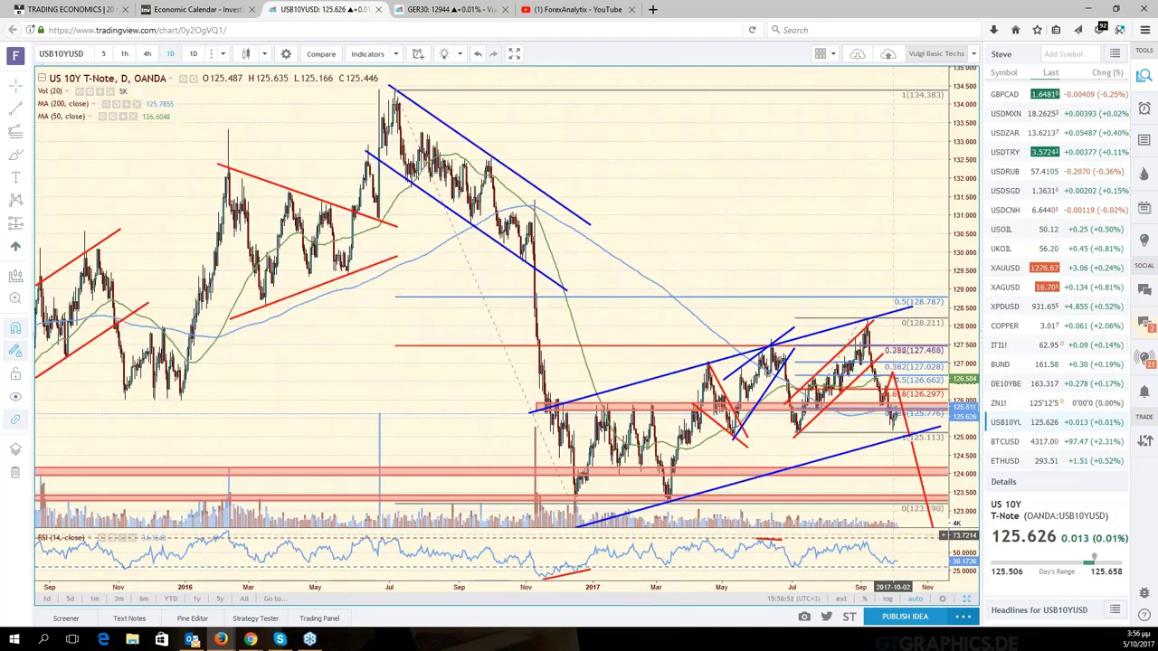
{"action": "scroll", "coordinate": [892, 536], "scroll_direction": "up", "scroll_amount": 3}
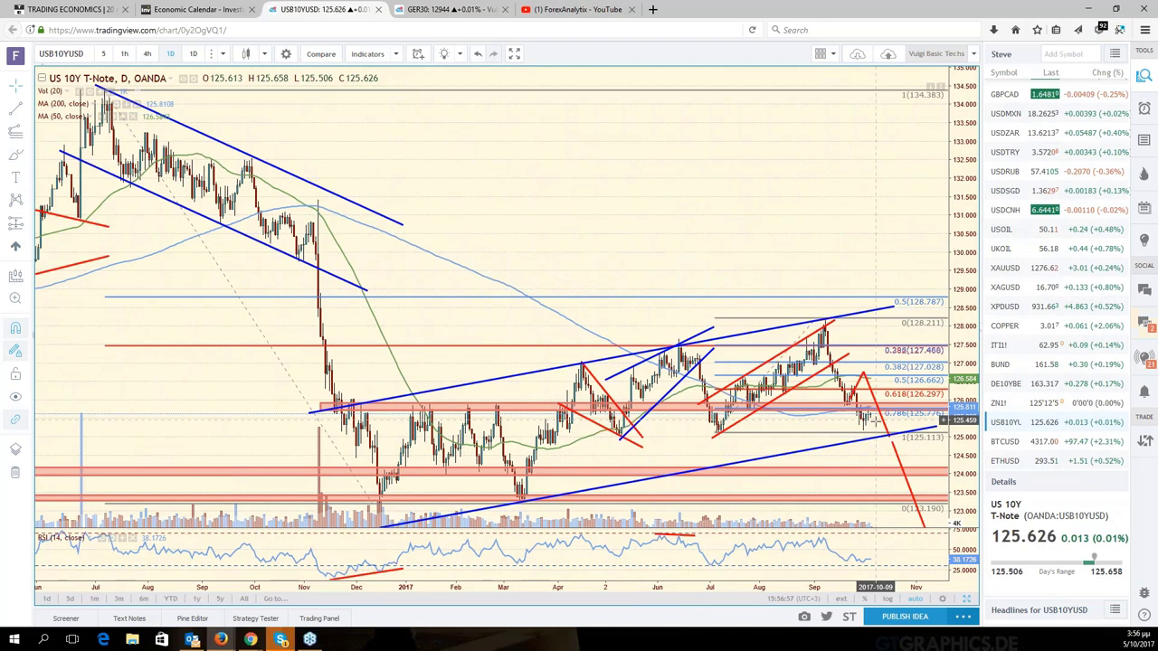
{"action": "scroll", "coordinate": [744, 492], "scroll_direction": "down", "scroll_amount": 2}
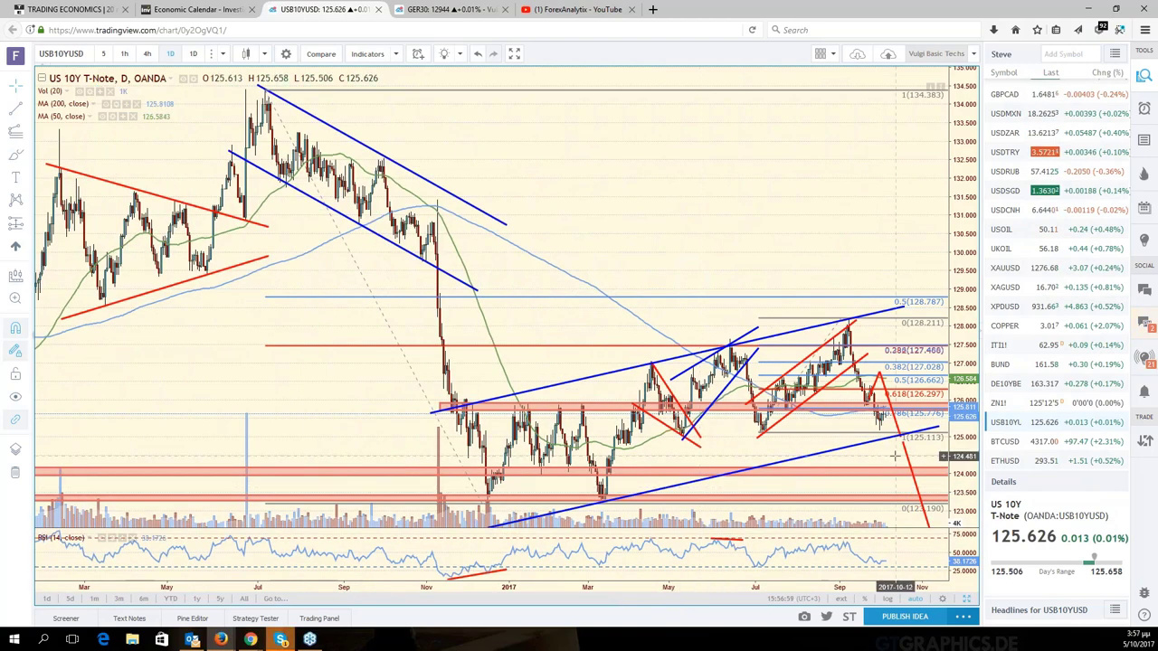
{"action": "scroll", "coordinate": [894, 455], "scroll_direction": "up", "scroll_amount": 2}
{"action": "scroll", "coordinate": [894, 455], "scroll_direction": "up", "scroll_amount": 2}
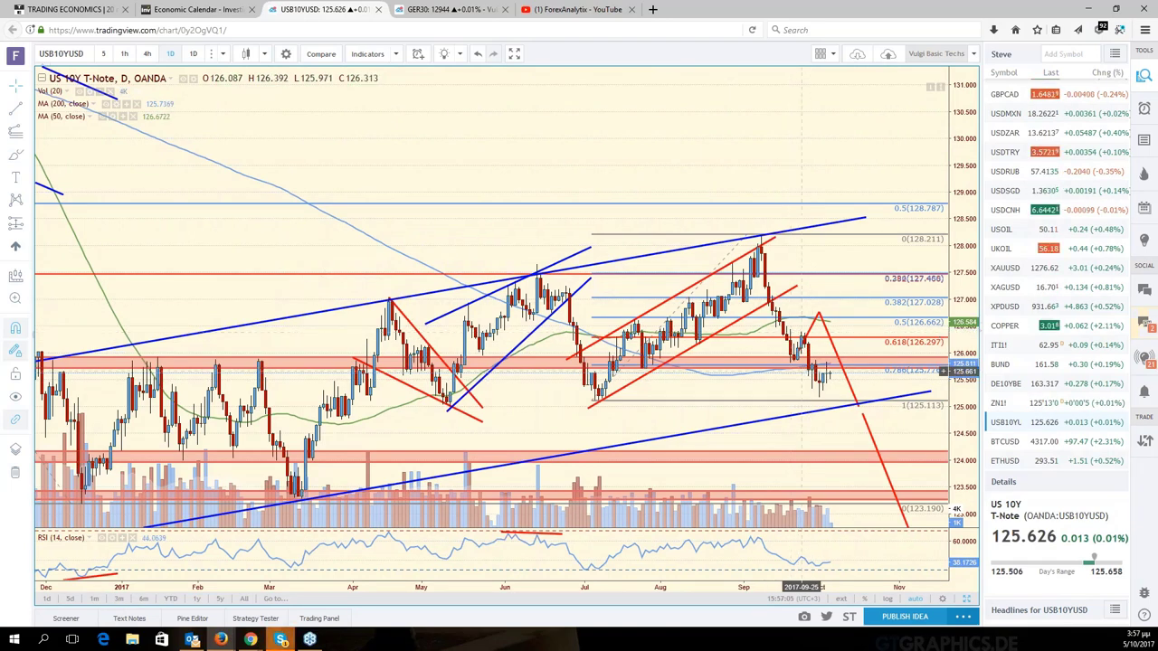
{"action": "scroll", "coordinate": [818, 400], "scroll_direction": "down", "scroll_amount": 2}
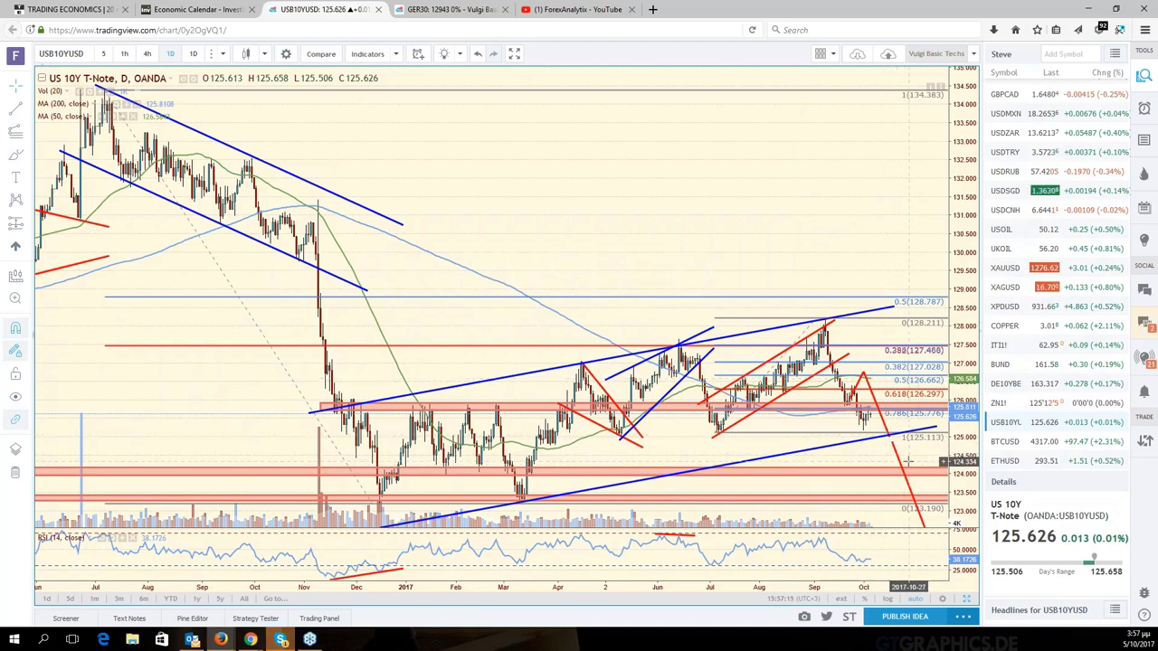
{"action": "scroll", "coordinate": [907, 461], "scroll_direction": "down", "scroll_amount": 3}
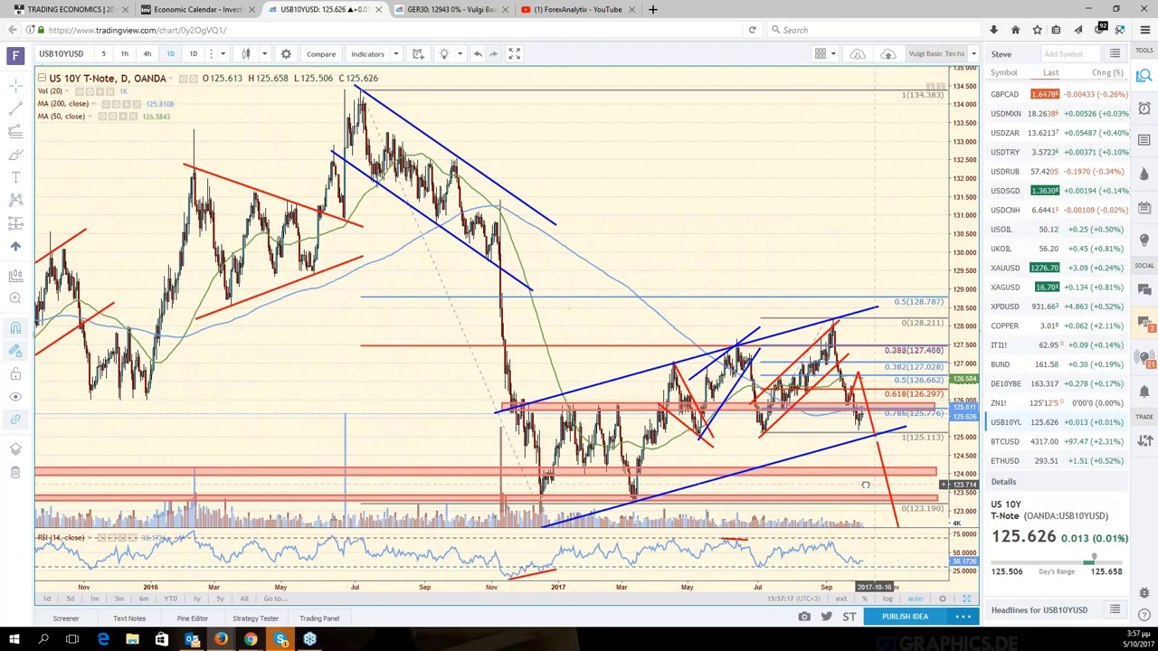
{"action": "scroll", "coordinate": [864, 486], "scroll_direction": "down", "scroll_amount": 2}
{"action": "scroll", "coordinate": [867, 485], "scroll_direction": "down", "scroll_amount": 1}
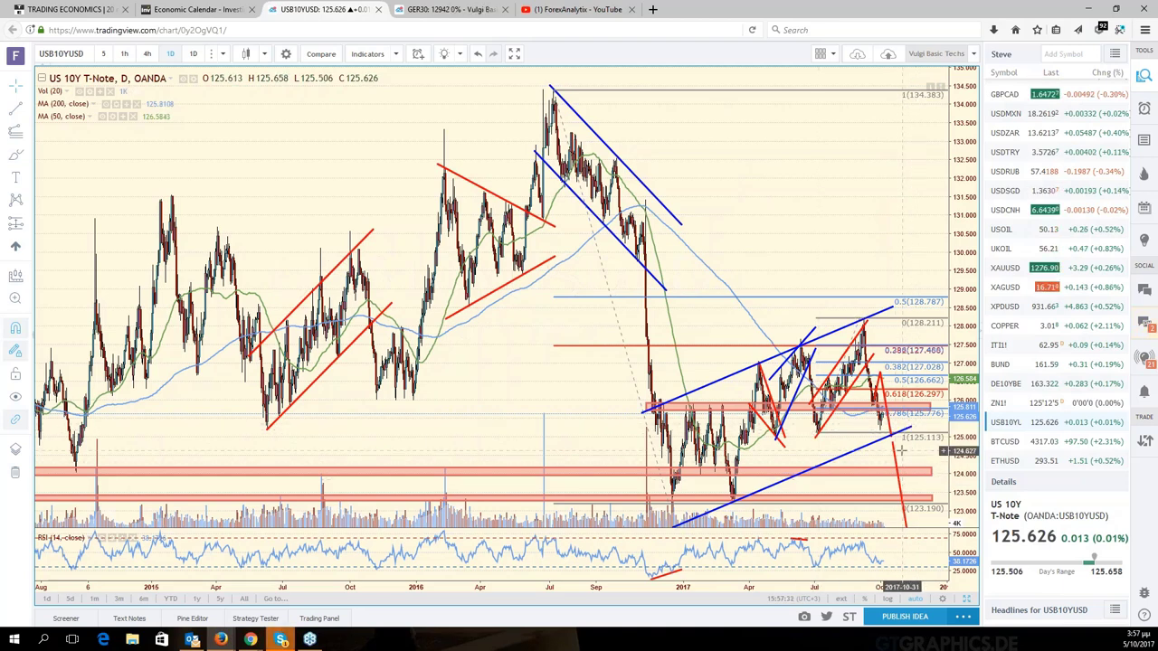
{"action": "scroll", "coordinate": [900, 447], "scroll_direction": "up", "scroll_amount": 3}
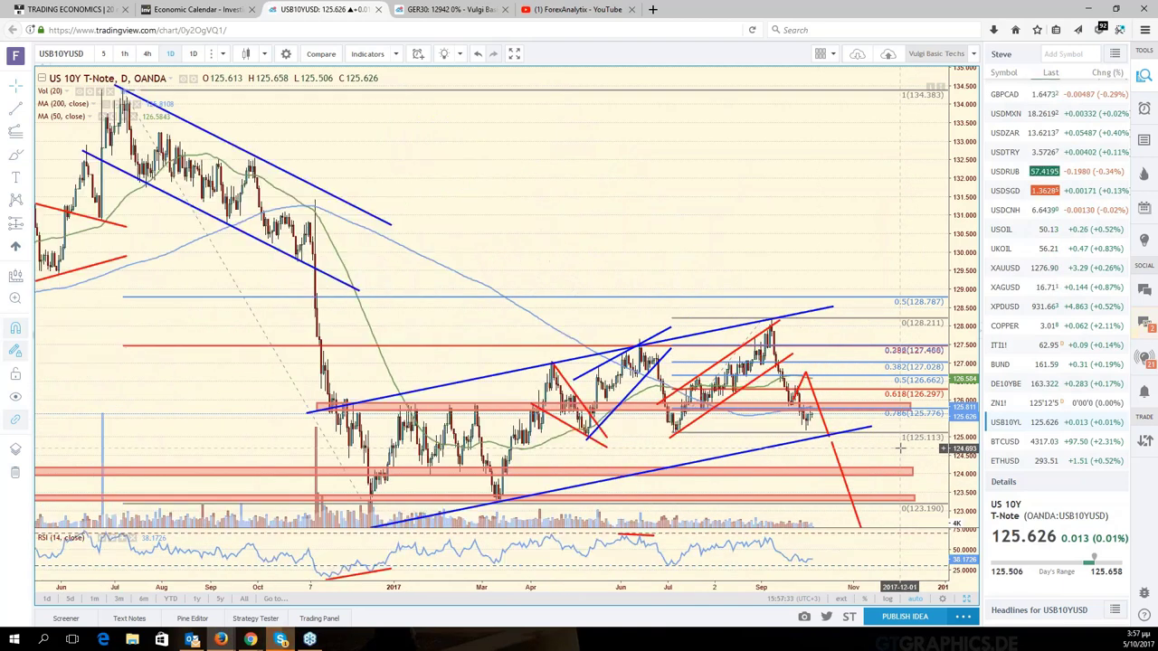
{"action": "scroll", "coordinate": [900, 446], "scroll_direction": "up", "scroll_amount": 3}
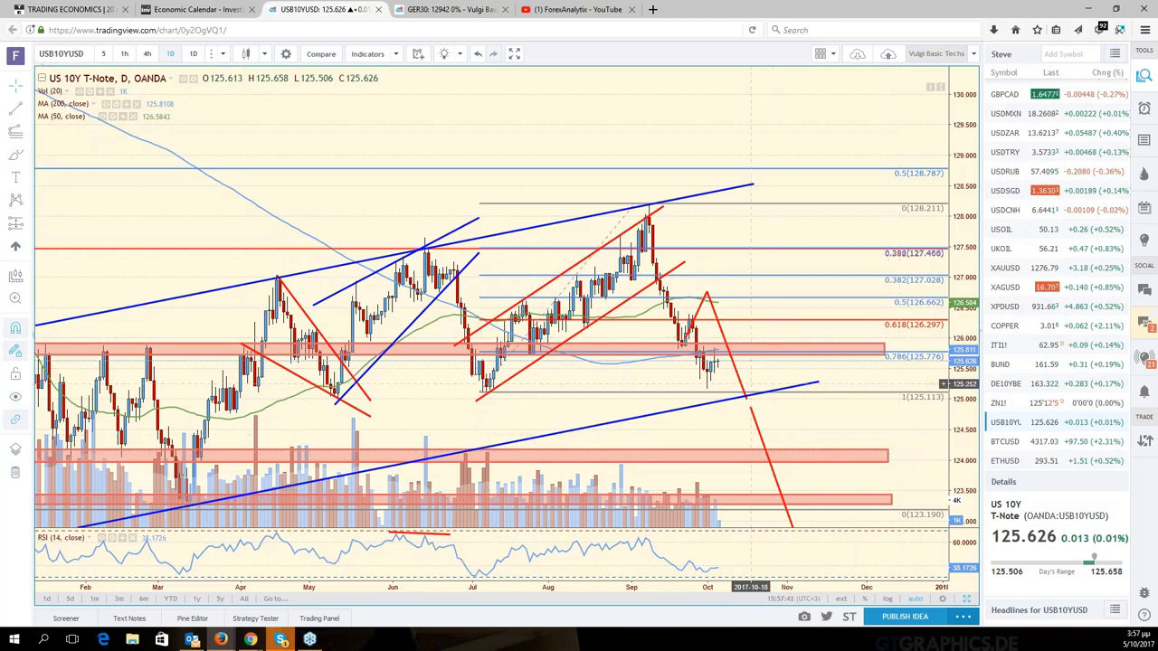
{"action": "scroll", "coordinate": [719, 352], "scroll_direction": "down", "scroll_amount": 3}
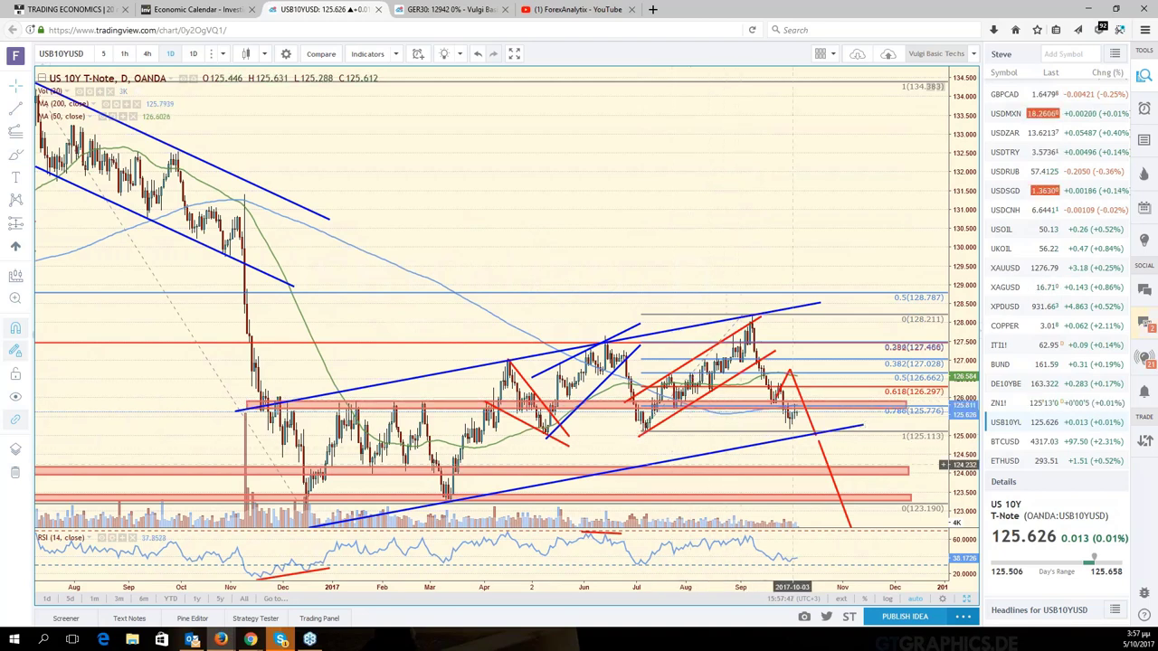
{"action": "scroll", "coordinate": [845, 439], "scroll_direction": "up", "scroll_amount": 2}
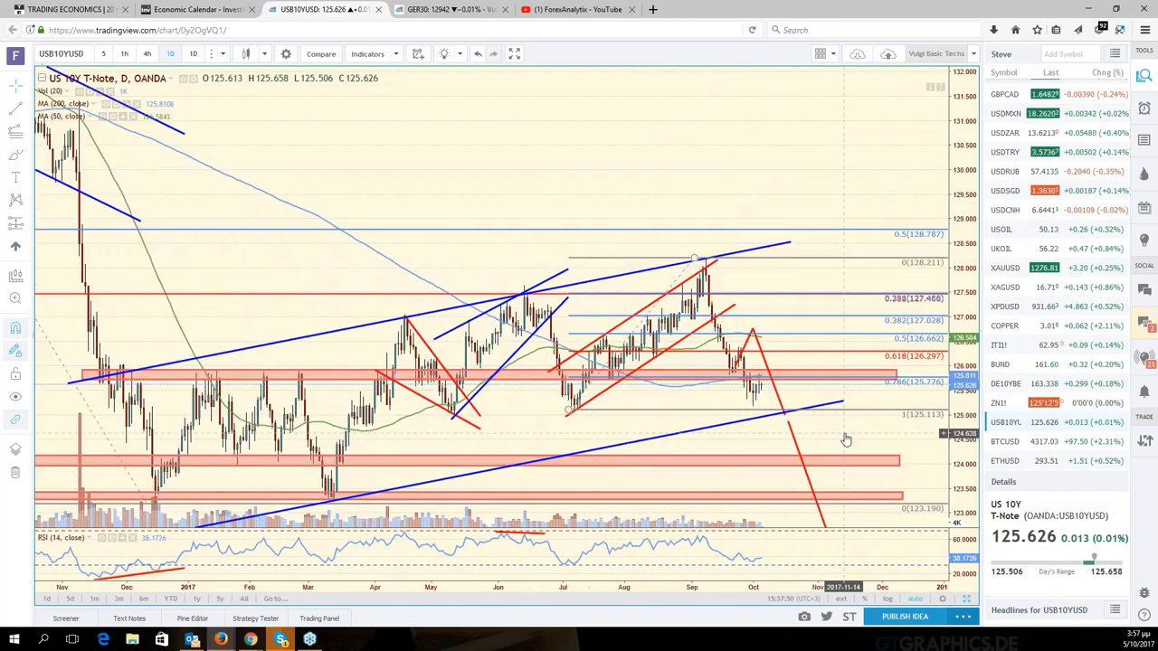
{"action": "scroll", "coordinate": [841, 437], "scroll_direction": "up", "scroll_amount": 1}
{"action": "left_click_drag", "start_coordinate": [834, 434], "coordinate": [852, 434]}
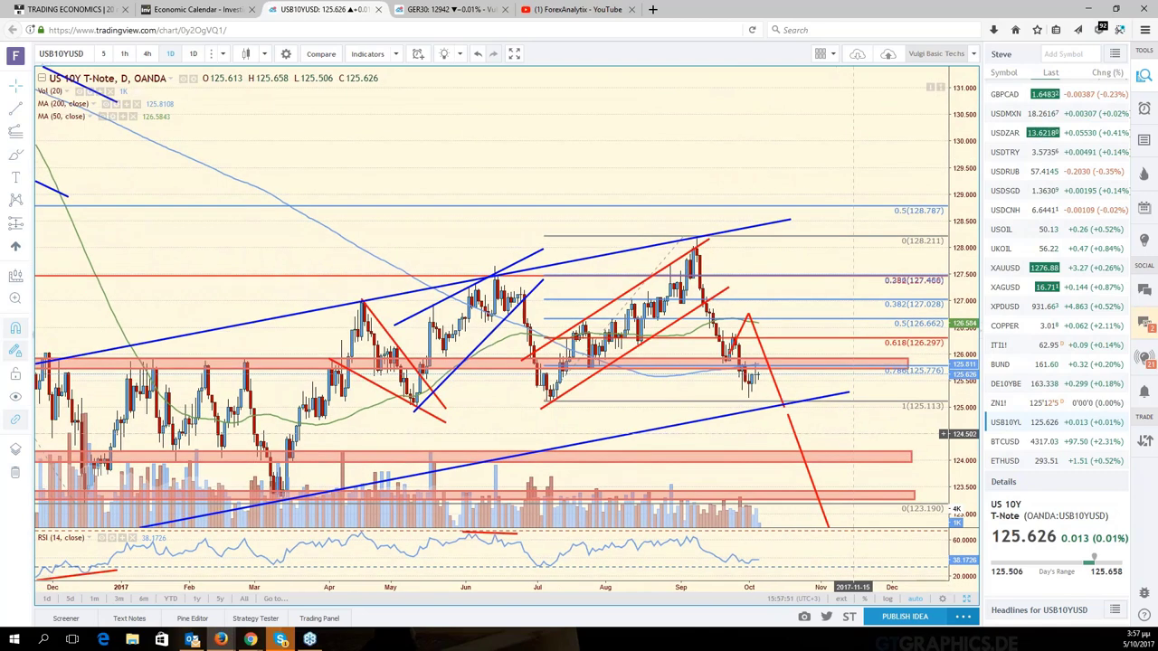
{"action": "scroll", "coordinate": [852, 434], "scroll_direction": "down", "scroll_amount": 1}
{"action": "scroll", "coordinate": [868, 416], "scroll_direction": "down", "scroll_amount": 1}
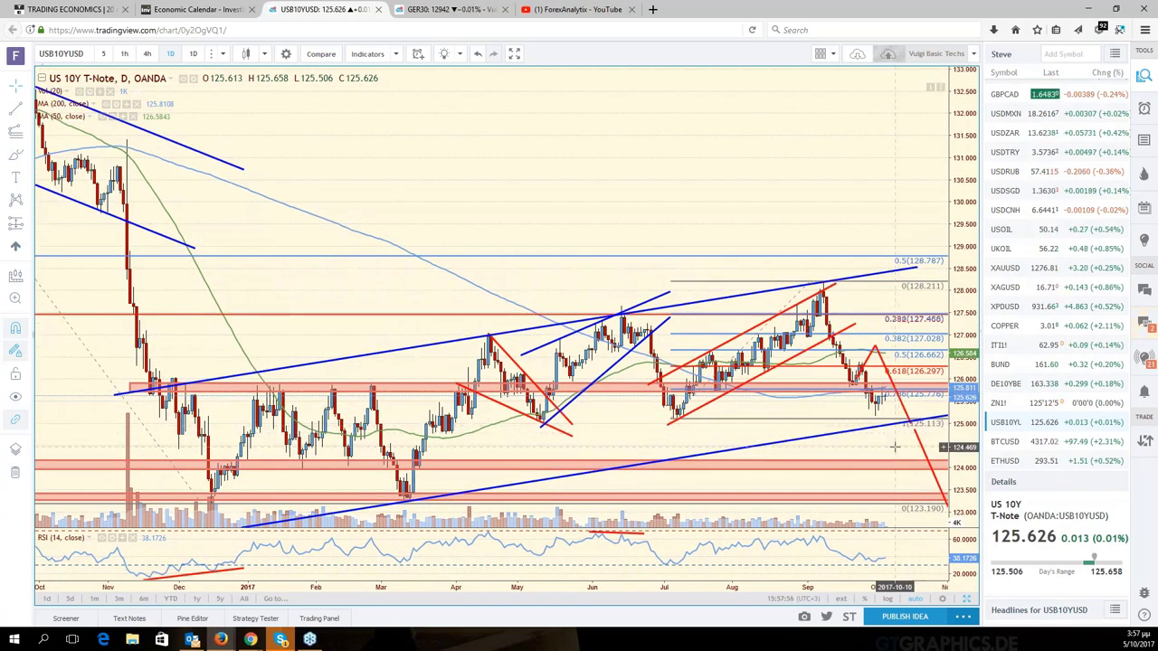
{"action": "left_click_drag", "start_coordinate": [894, 446], "coordinate": [931, 455]}
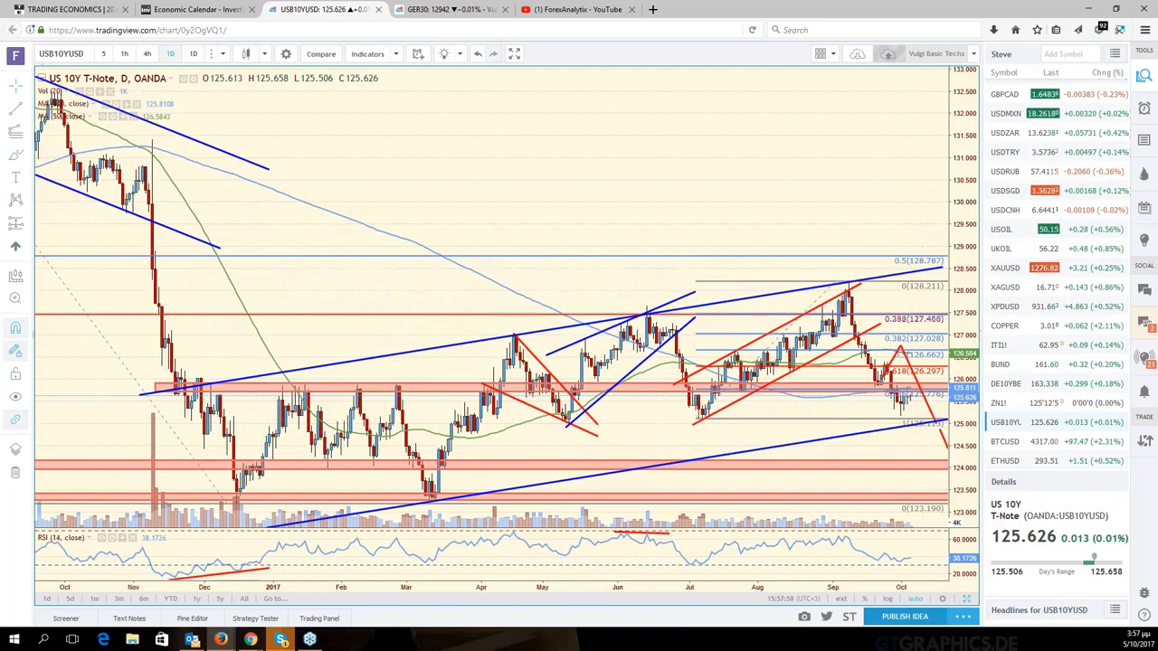
- Return to the six-chart grid and show the S&P 500 chart alone at full size
{"action": "left_click", "coordinate": [966, 598]}
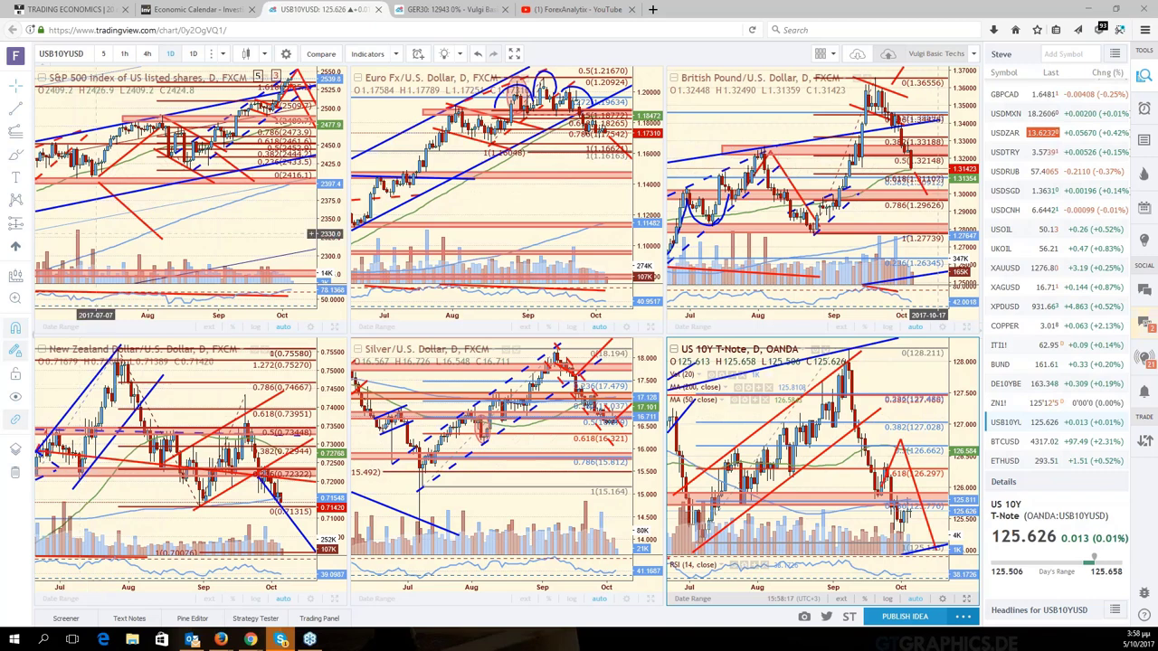
{"action": "left_click", "coordinate": [335, 328]}
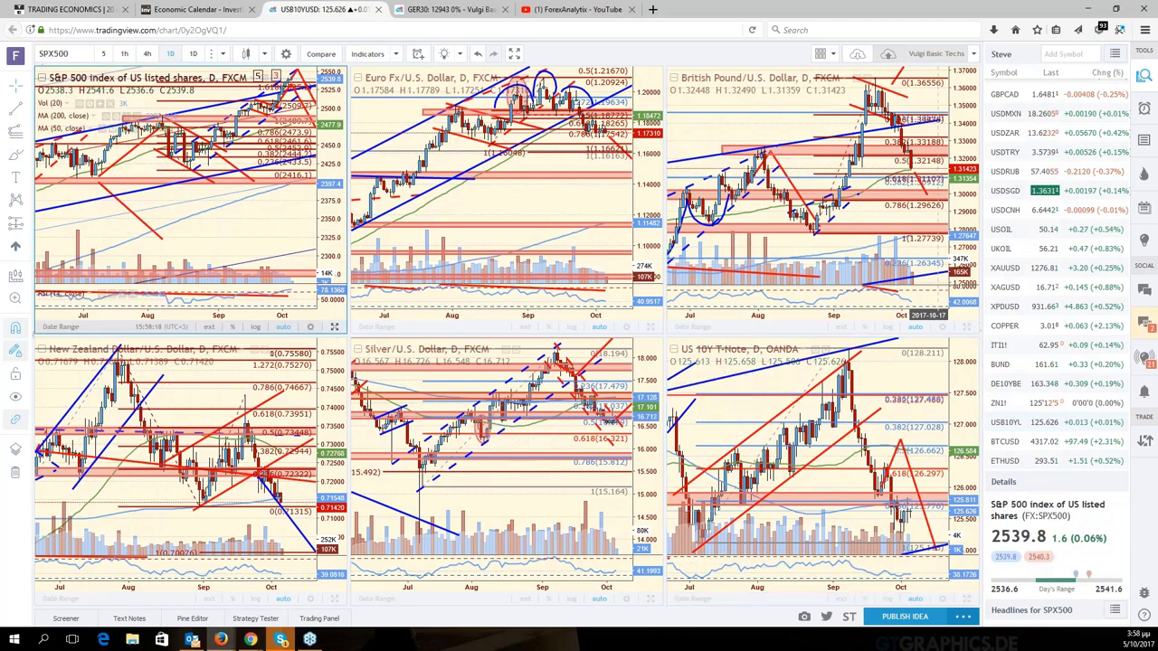
{"action": "left_click", "coordinate": [335, 326]}
- Load the IBEX 35 index, zoom out to mid-2015, and leave empty space after the last bar
{"action": "type", "text": "IBEX"}
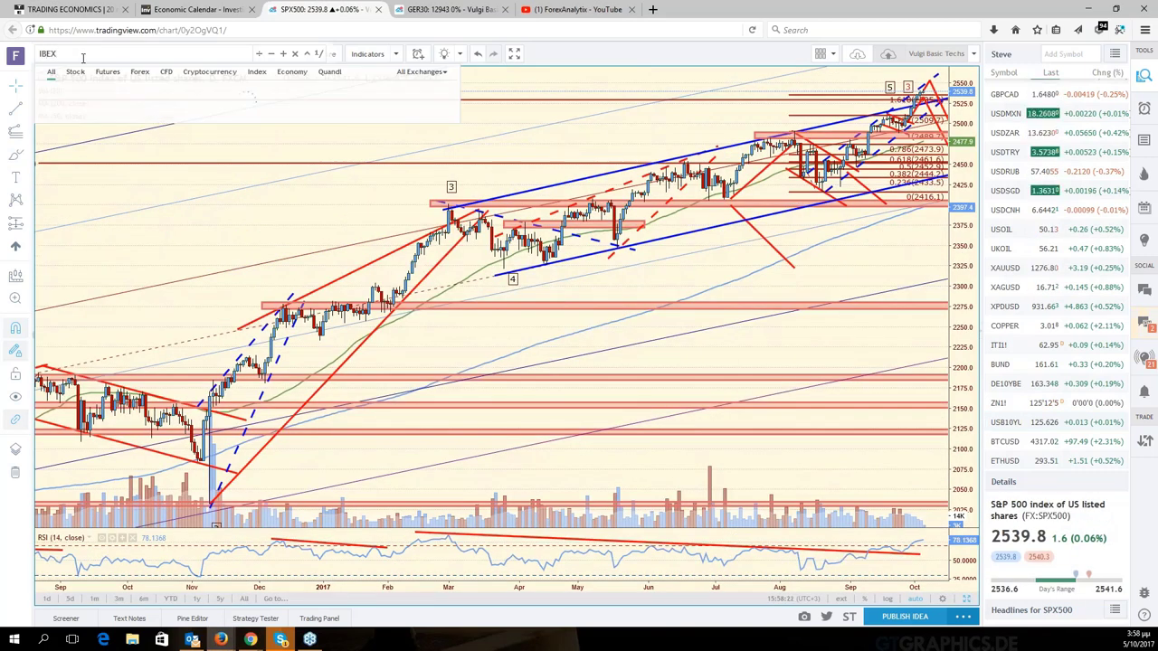
{"action": "key", "text": "Return"}
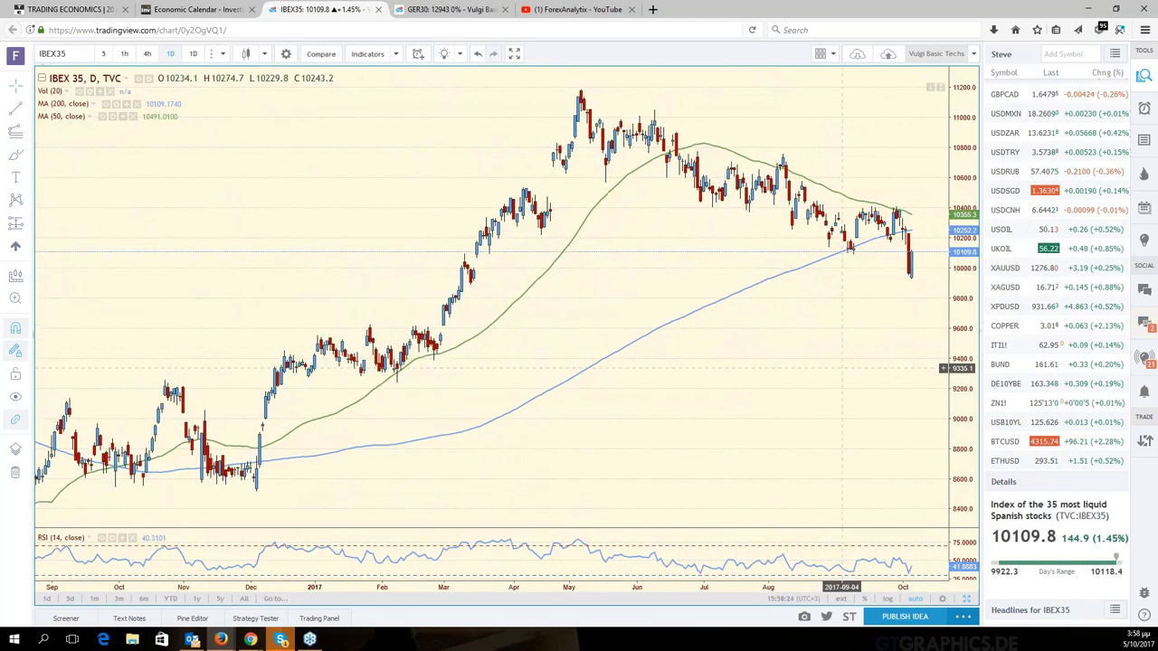
{"action": "scroll", "coordinate": [841, 387], "scroll_direction": "down", "scroll_amount": 3}
{"action": "scroll", "coordinate": [841, 387], "scroll_direction": "down", "scroll_amount": 3}
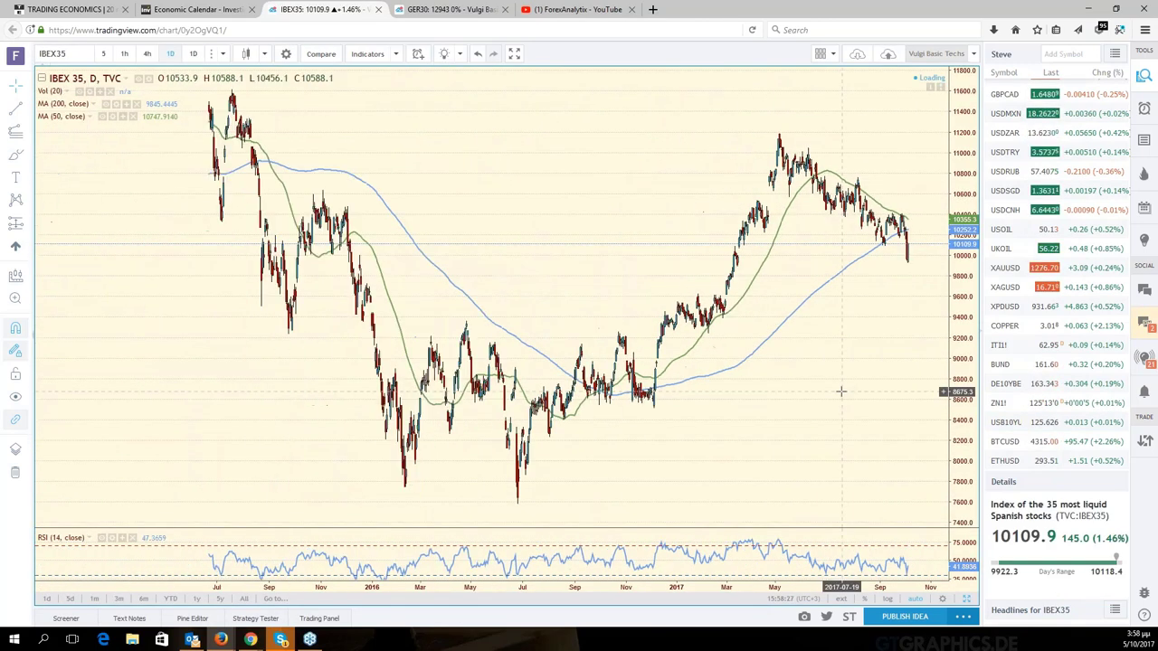
{"action": "left_click_drag", "start_coordinate": [853, 406], "coordinate": [760, 406]}
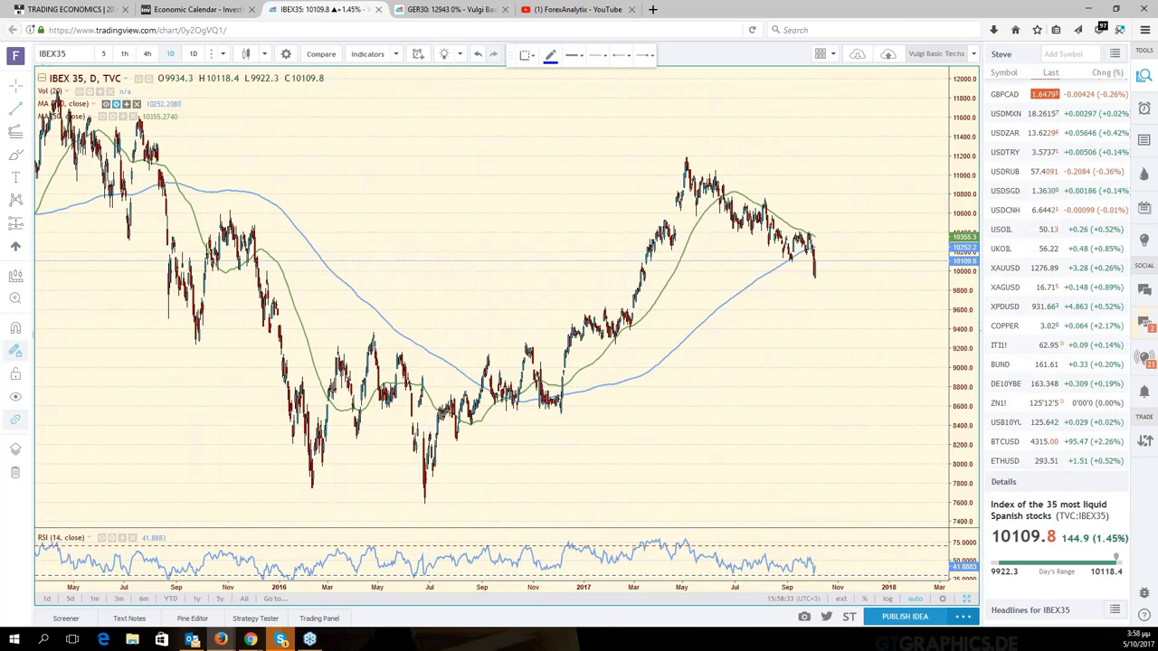
{"action": "left_click", "coordinate": [550, 55]}
- Draw two red parallel lines forming the falling channel from the April 2017 high, then zoom out to 2009
{"action": "left_click", "coordinate": [557, 90]}
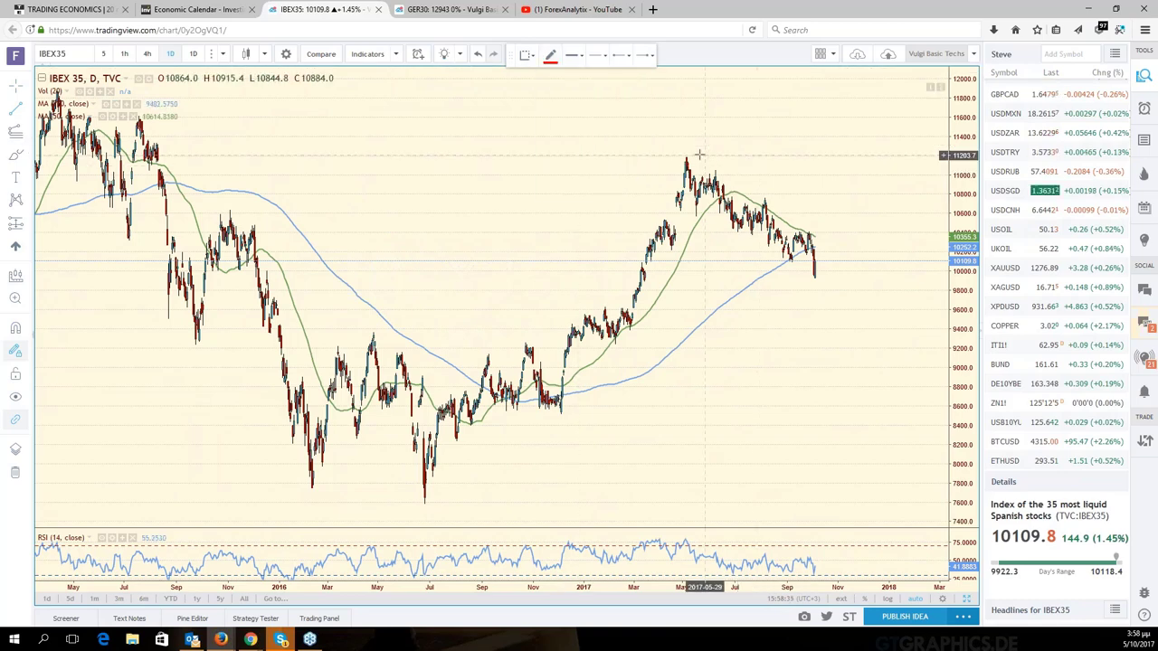
{"action": "left_click_drag", "start_coordinate": [683, 154], "coordinate": [777, 197]}
{"action": "left_click_drag", "start_coordinate": [852, 242], "coordinate": [868, 254]}
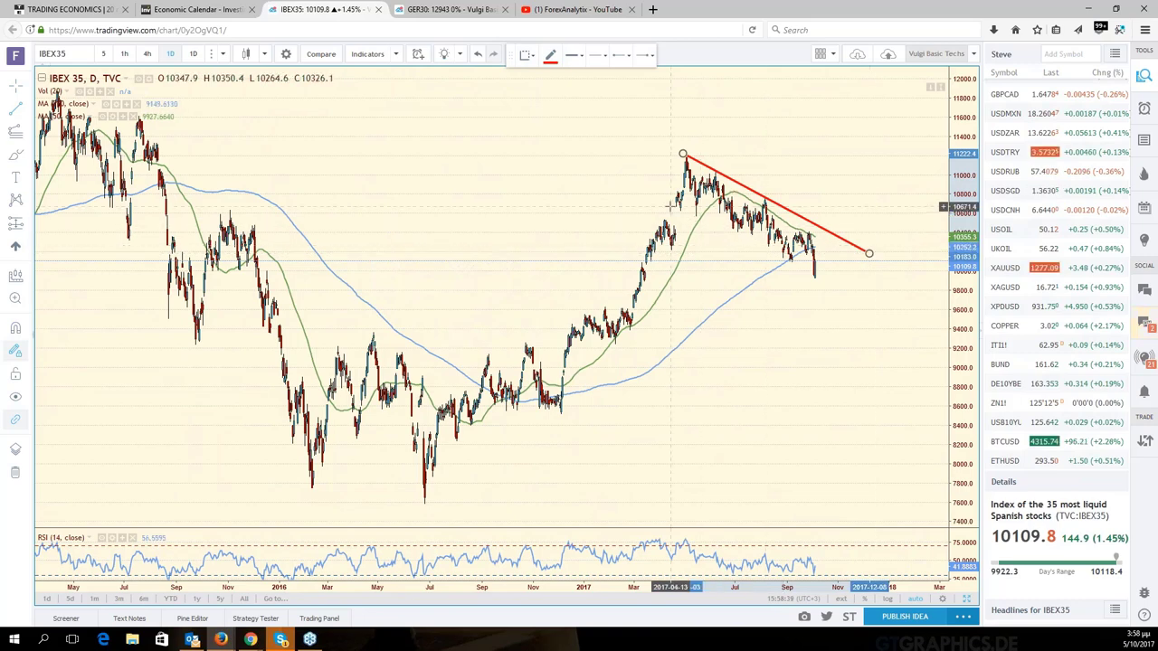
{"action": "left_click_drag", "start_coordinate": [669, 206], "coordinate": [858, 301]}
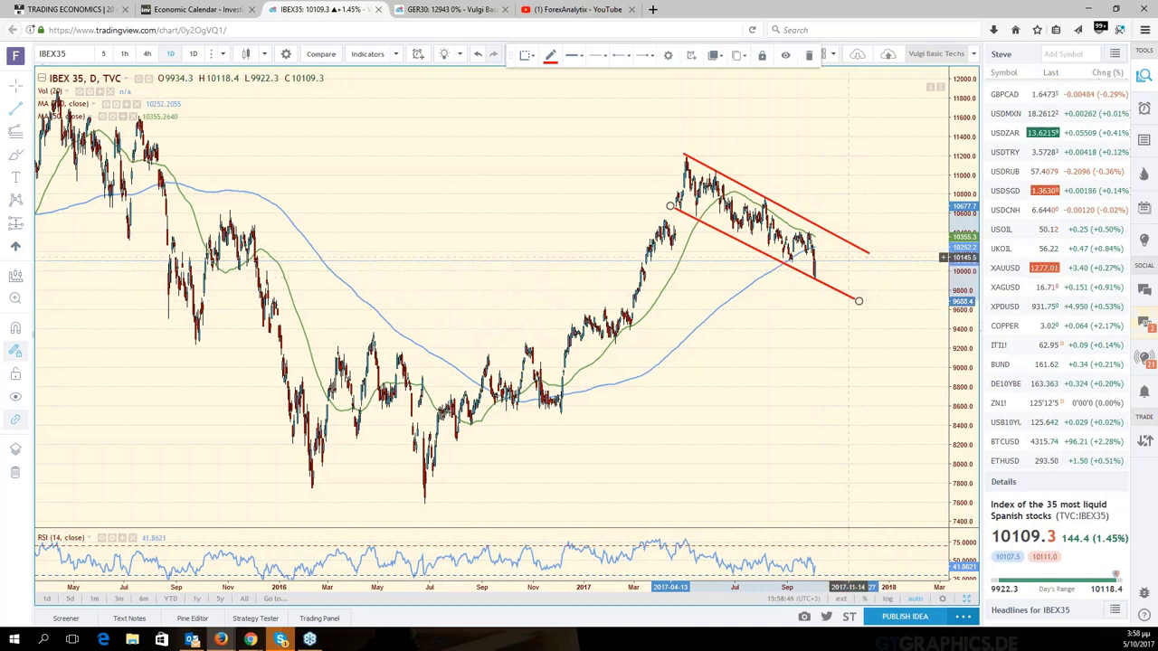
{"action": "scroll", "coordinate": [849, 258], "scroll_direction": "down", "scroll_amount": 3}
{"action": "scroll", "coordinate": [836, 270], "scroll_direction": "down", "scroll_amount": 4}
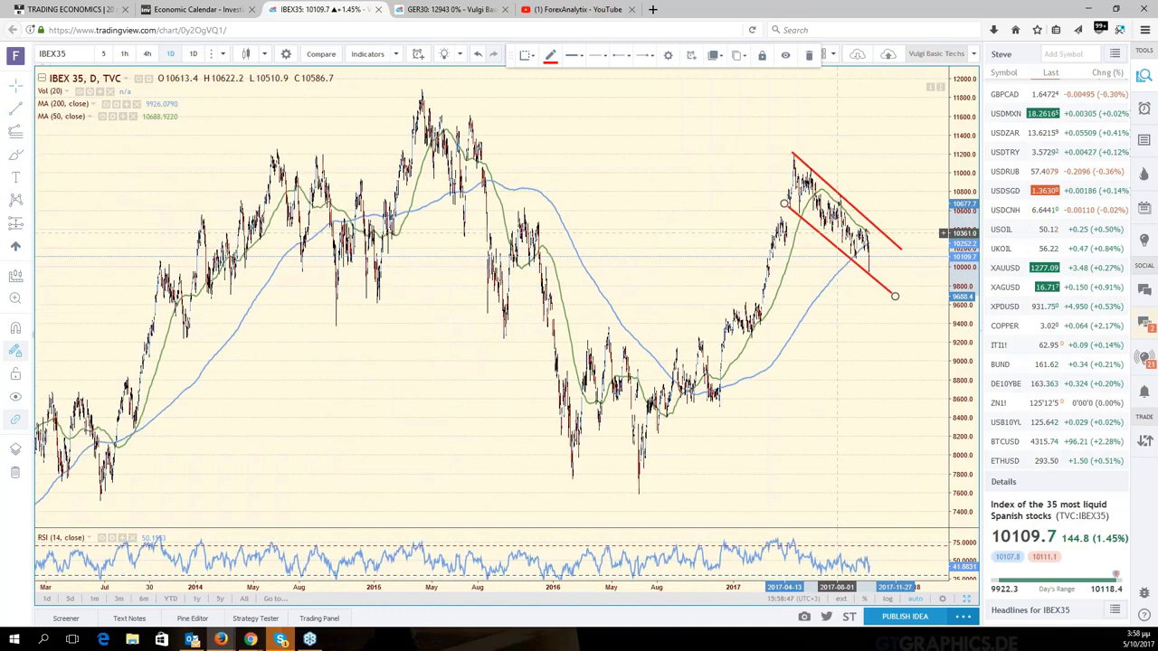
{"action": "scroll", "coordinate": [821, 354], "scroll_direction": "down", "scroll_amount": 3}
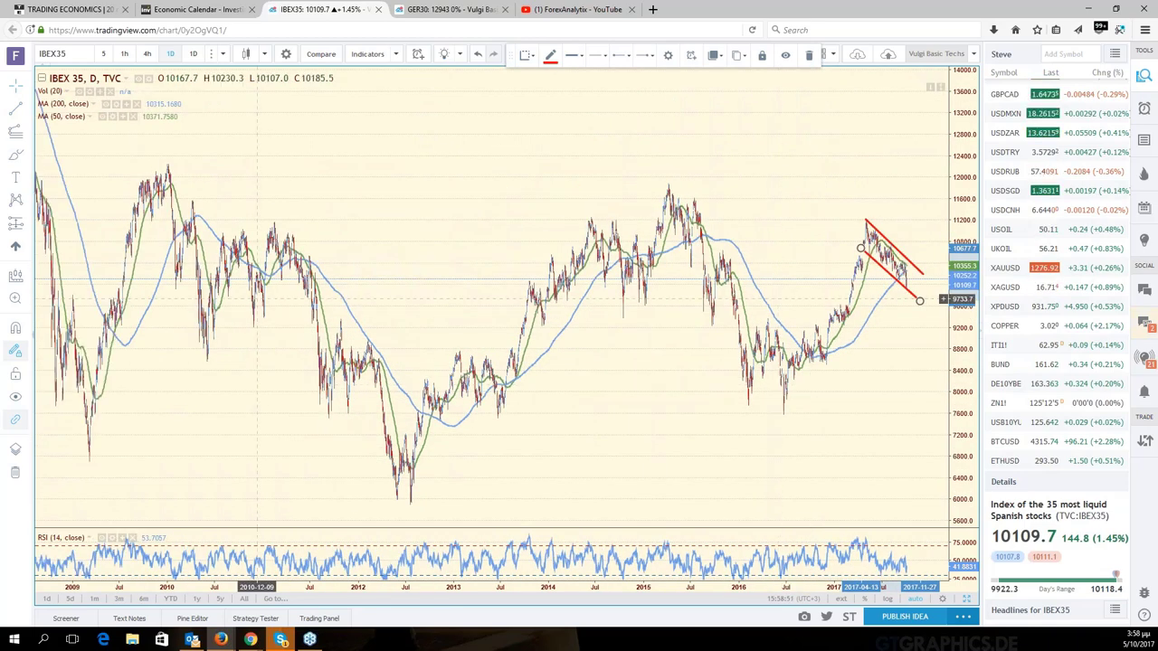
- Draw a rising red support line from the 2012 low and a resistance line from the 2009 high
{"action": "left_click", "coordinate": [405, 503]}
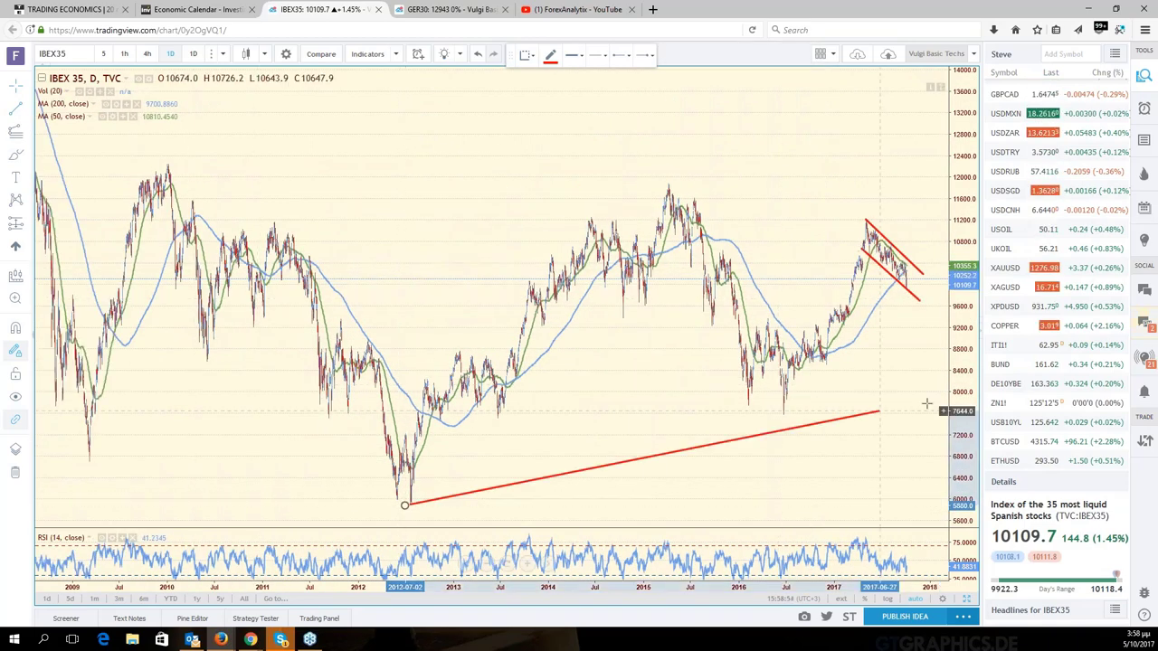
{"action": "left_click", "coordinate": [940, 372]}
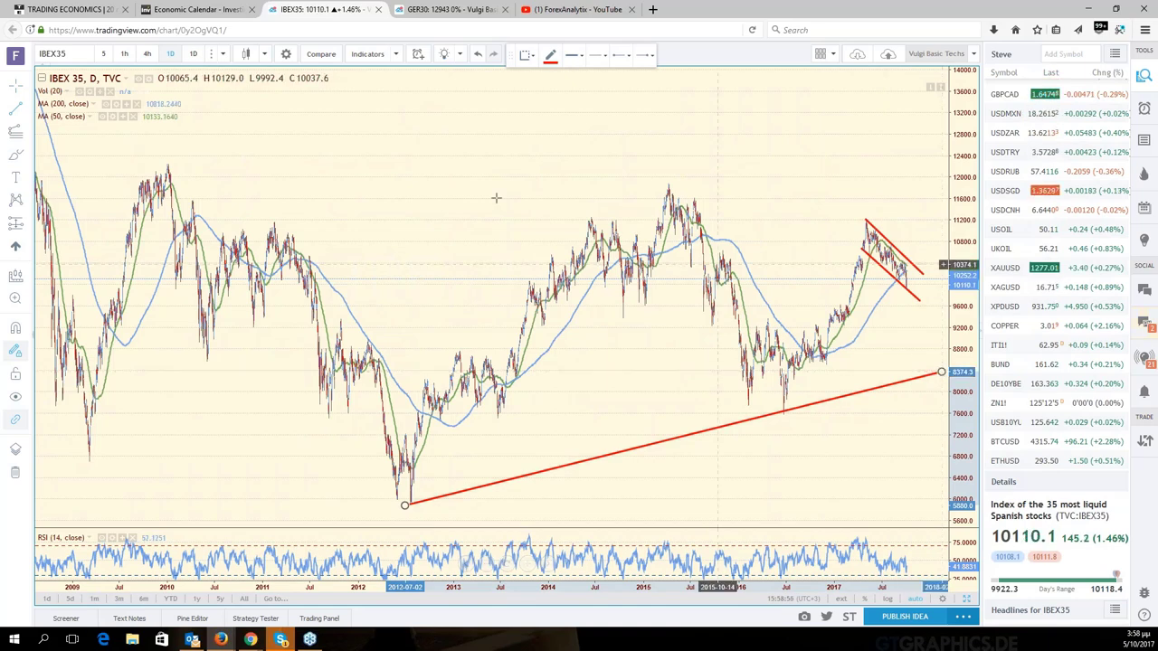
{"action": "scroll", "coordinate": [229, 178], "scroll_direction": "down", "scroll_amount": 2}
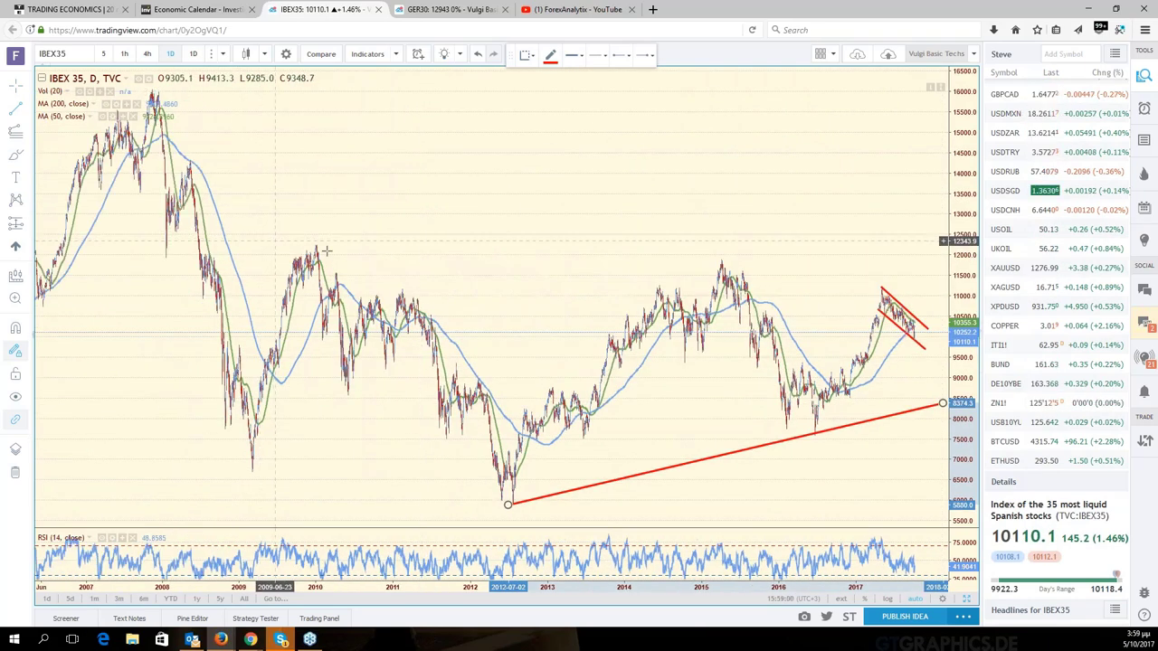
{"action": "left_click", "coordinate": [274, 241]}
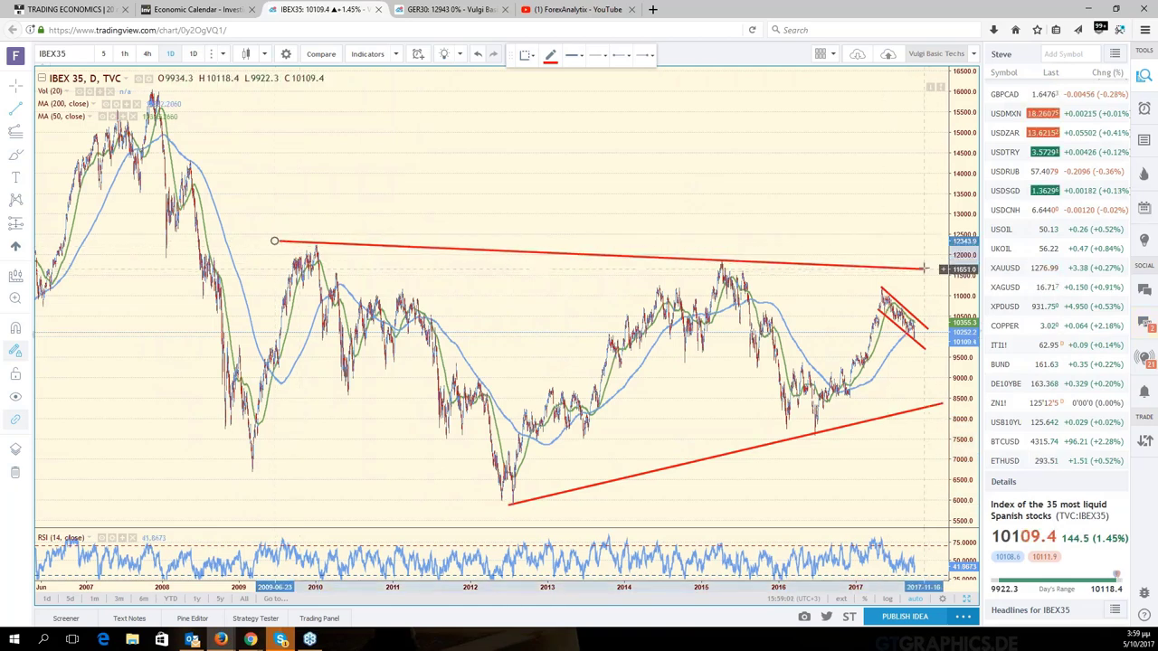
{"action": "left_click", "coordinate": [923, 266]}
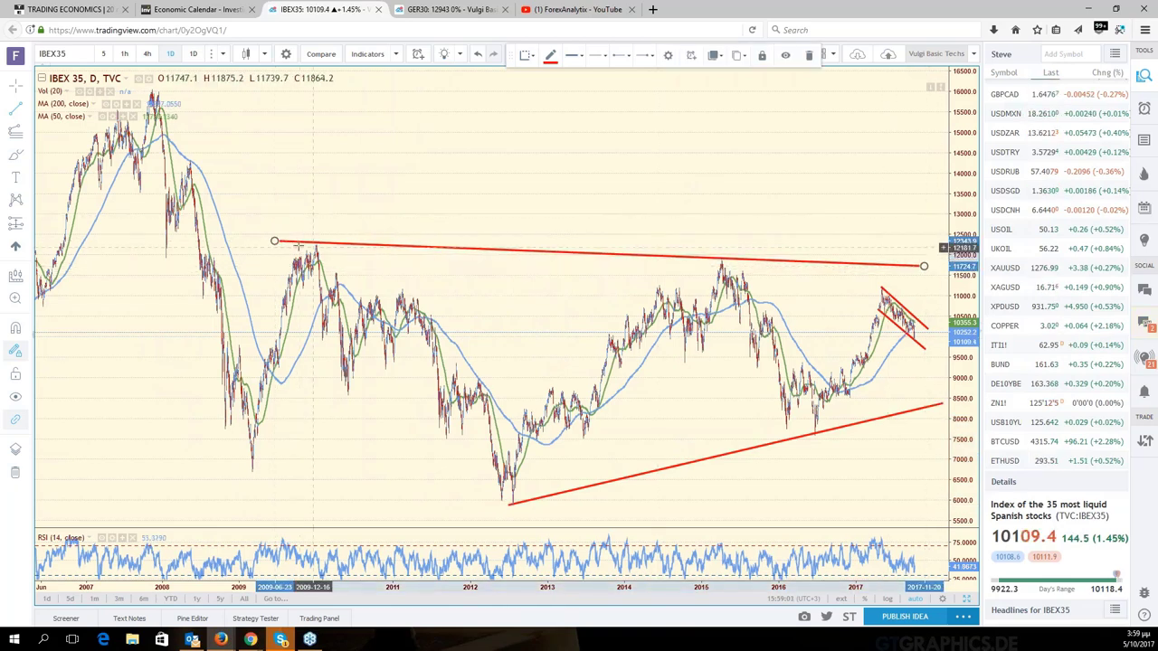
- Shift the chart left for future space, extend the support line further right, and zoom back in
{"action": "left_click", "coordinate": [701, 207]}
{"action": "right_click", "coordinate": [701, 207]}
{"action": "left_click", "coordinate": [674, 205]}
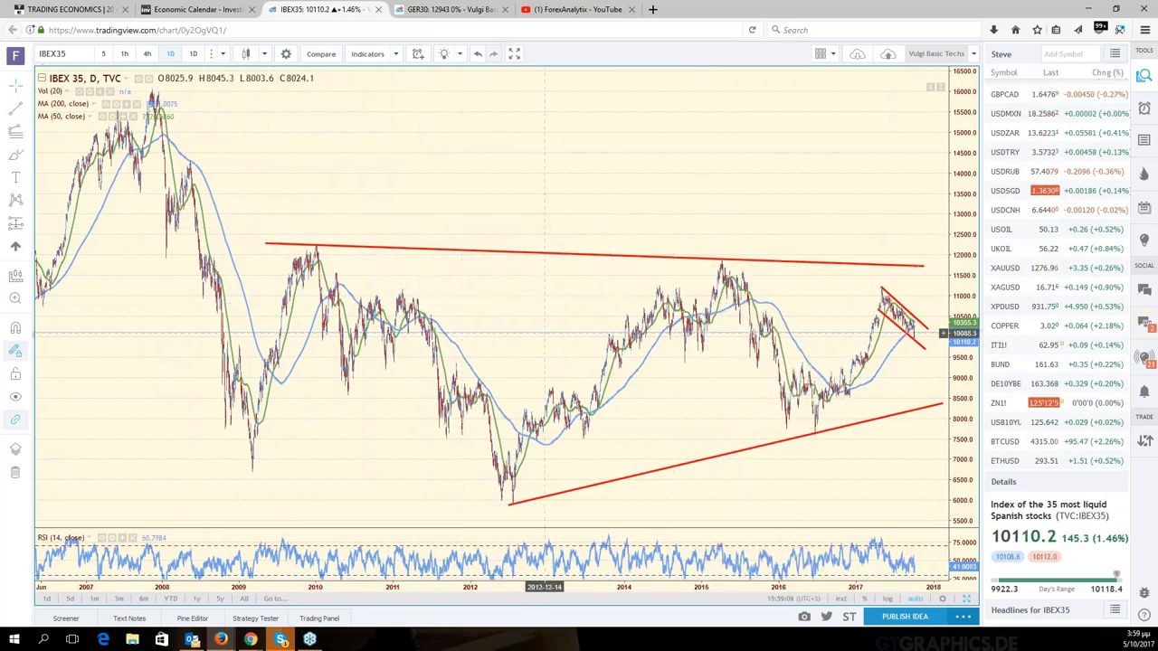
{"action": "left_click_drag", "start_coordinate": [824, 175], "coordinate": [648, 184]}
{"action": "left_click", "coordinate": [648, 259]}
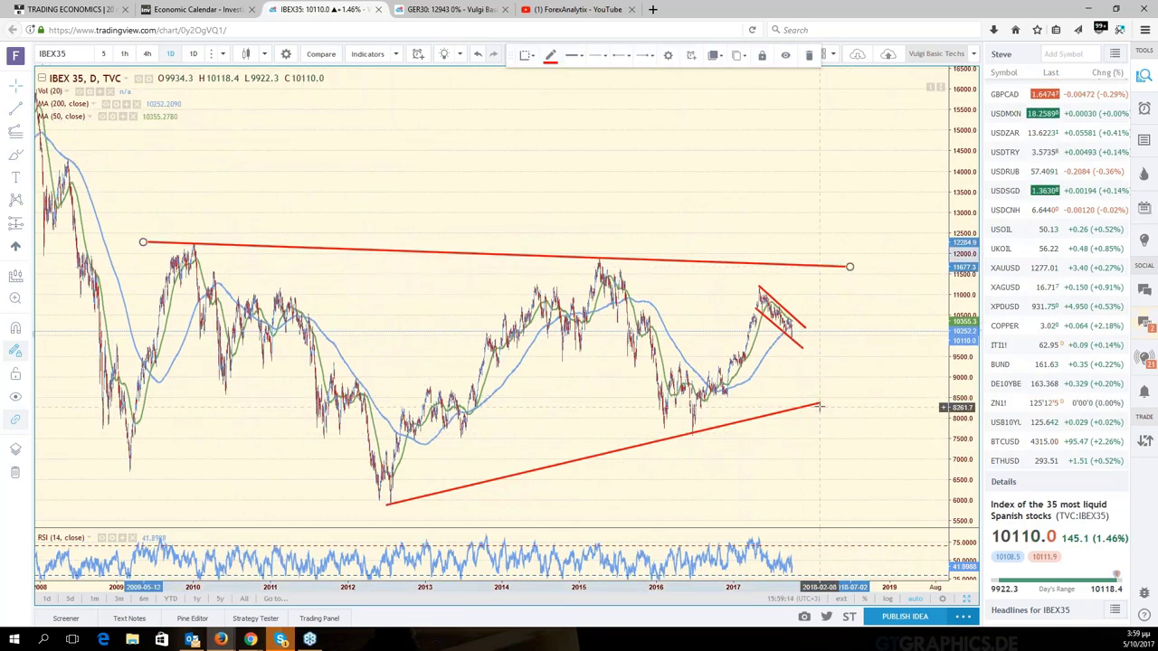
{"action": "left_click_drag", "start_coordinate": [817, 399], "coordinate": [850, 398]}
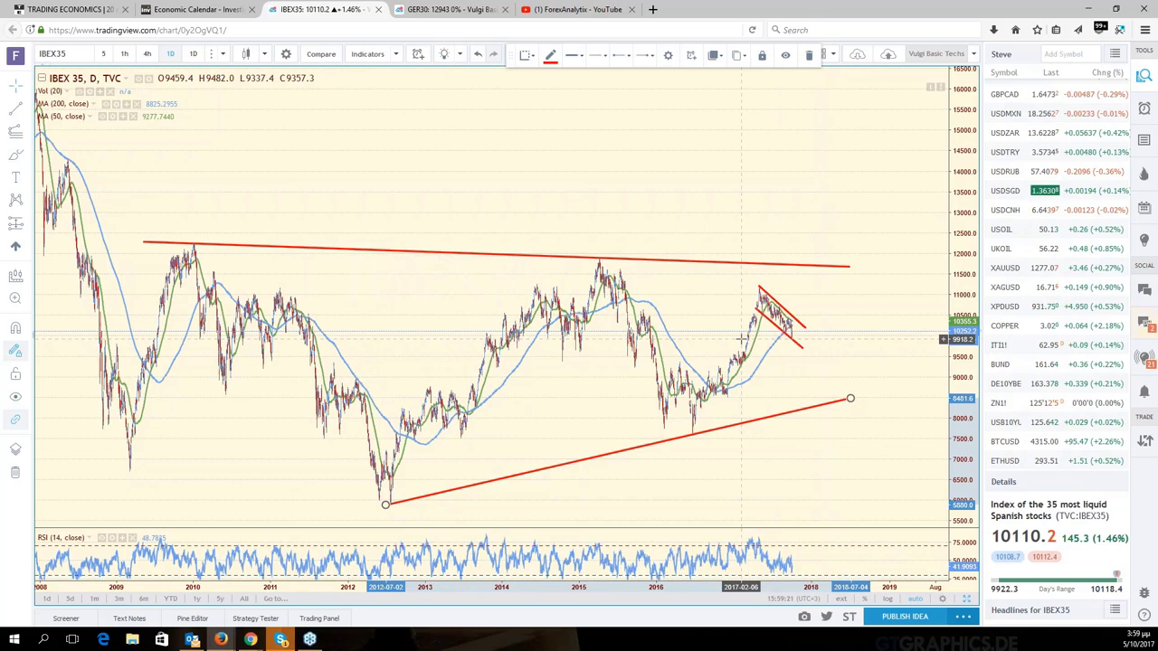
{"action": "scroll", "coordinate": [741, 338], "scroll_direction": "up", "scroll_amount": 3}
{"action": "scroll", "coordinate": [741, 339], "scroll_direction": "up", "scroll_amount": 3}
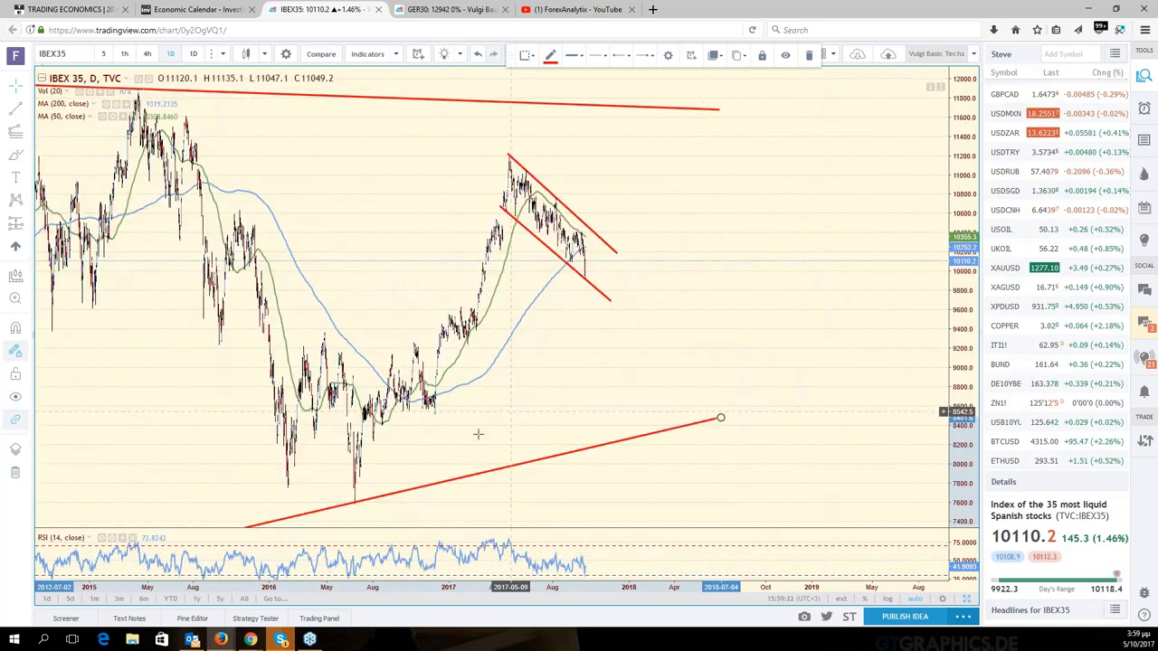
{"action": "left_click", "coordinate": [27, 162]}
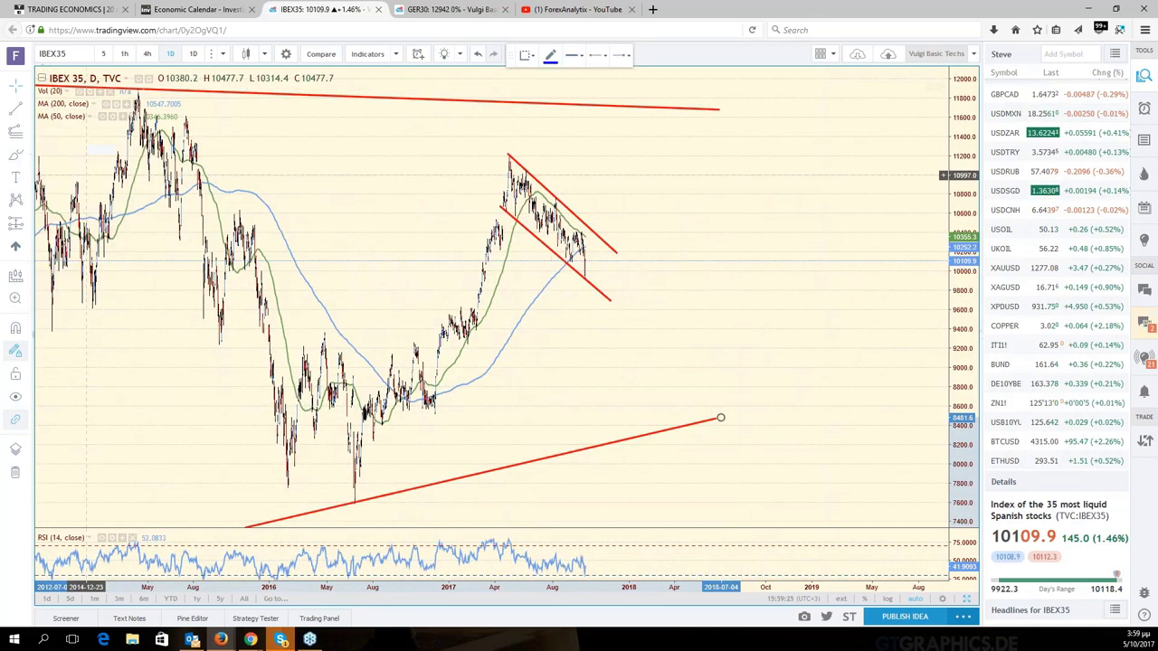
- Brush blue freehand strokes over the 2016–2017 rally, the falling channel and a projected rebound, then zoom out to 2008
{"action": "left_click", "coordinate": [72, 155]}
{"action": "mouse_move", "coordinate": [360, 468]}
{"action": "left_mouse_down"}
{"action": "mouse_move", "coordinate": [425, 393]}
{"action": "mouse_move", "coordinate": [477, 290]}
{"action": "mouse_move", "coordinate": [507, 167]}
{"action": "left_mouse_up"}
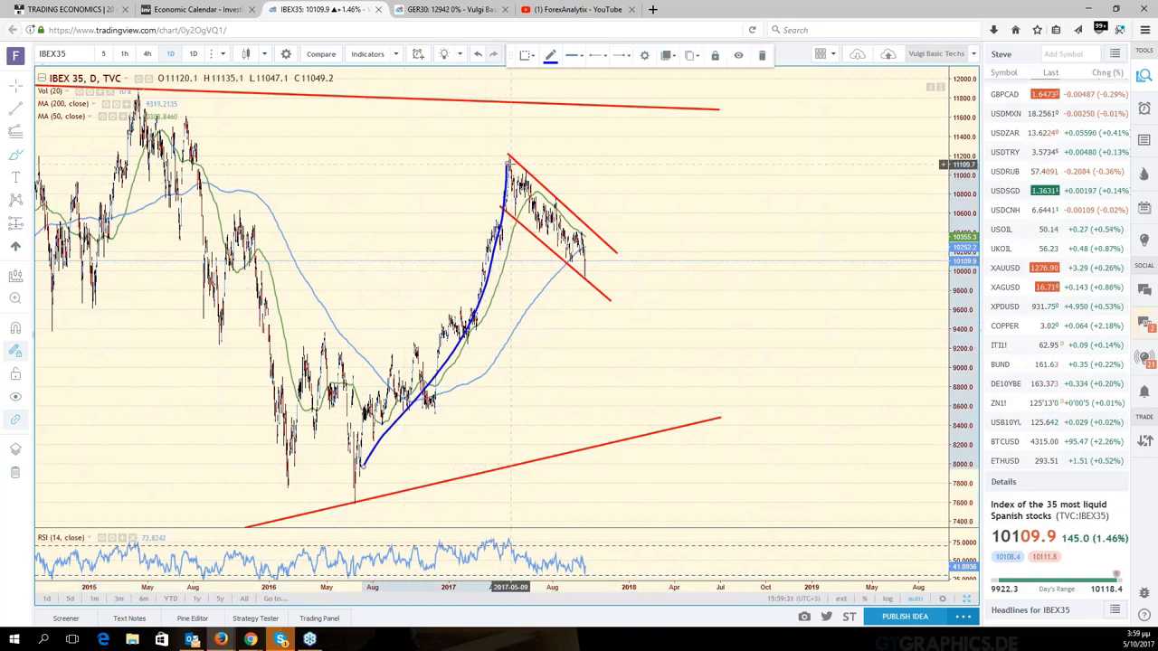
{"action": "left_click_drag", "start_coordinate": [525, 189], "coordinate": [583, 257]}
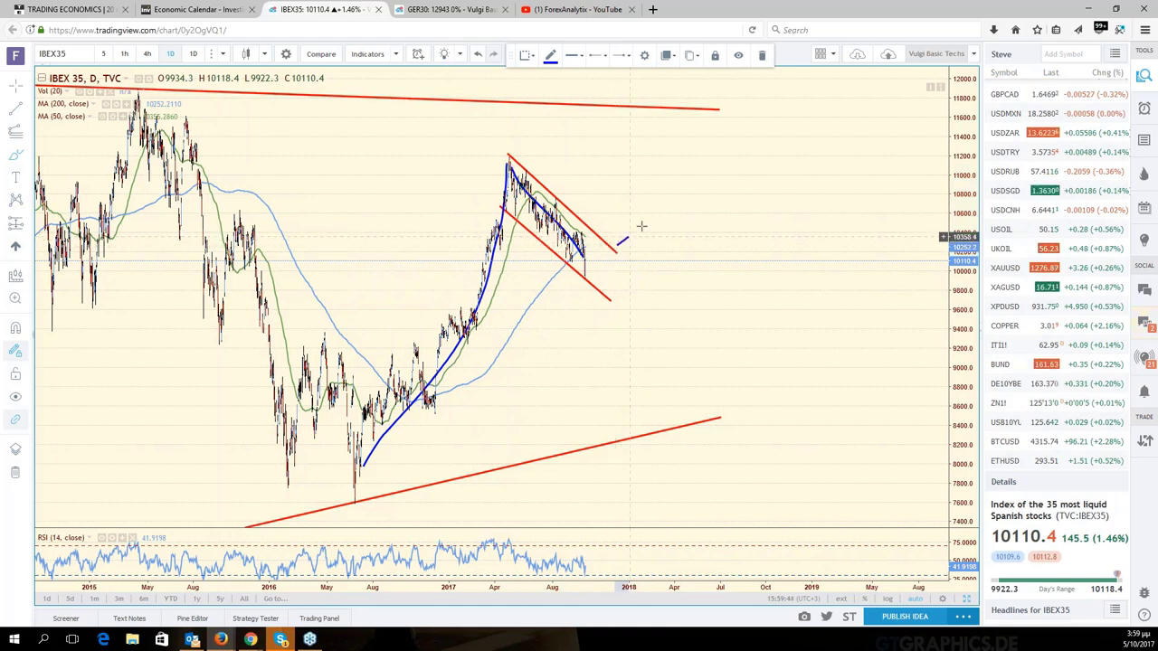
{"action": "mouse_move", "coordinate": [616, 245]}
{"action": "left_mouse_down"}
{"action": "mouse_move", "coordinate": [685, 154]}
{"action": "mouse_move", "coordinate": [689, 122]}
{"action": "left_mouse_up"}
{"action": "scroll", "coordinate": [705, 245], "scroll_direction": "down", "scroll_amount": 3}
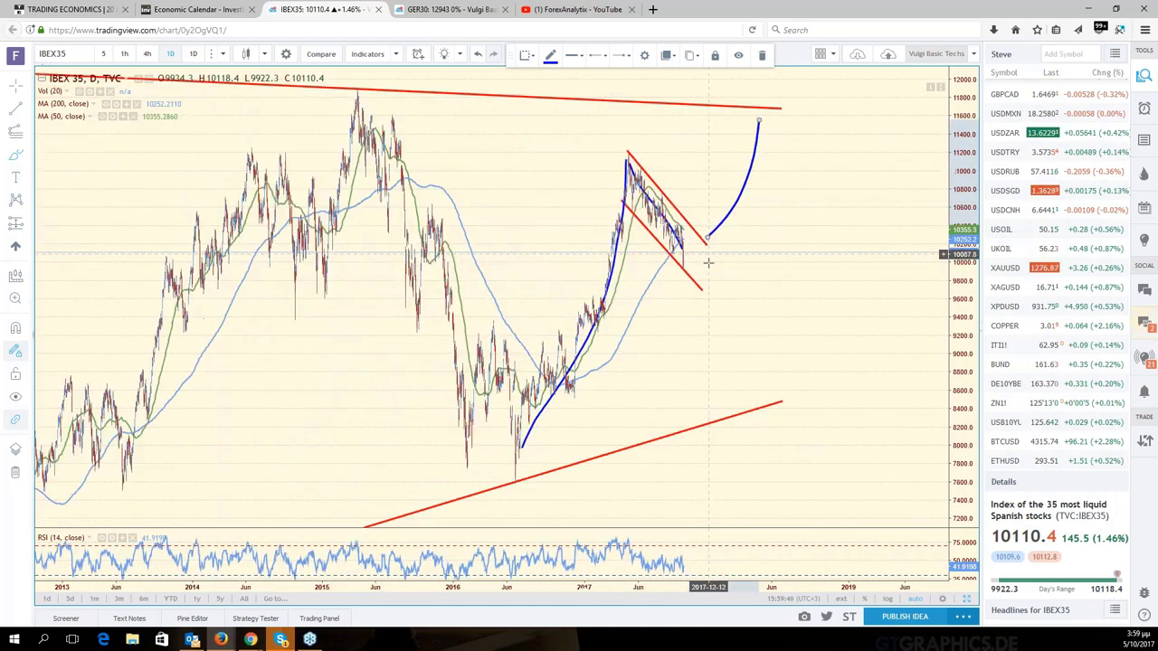
{"action": "scroll", "coordinate": [708, 263], "scroll_direction": "down", "scroll_amount": 2}
{"action": "scroll", "coordinate": [710, 269], "scroll_direction": "down", "scroll_amount": 2}
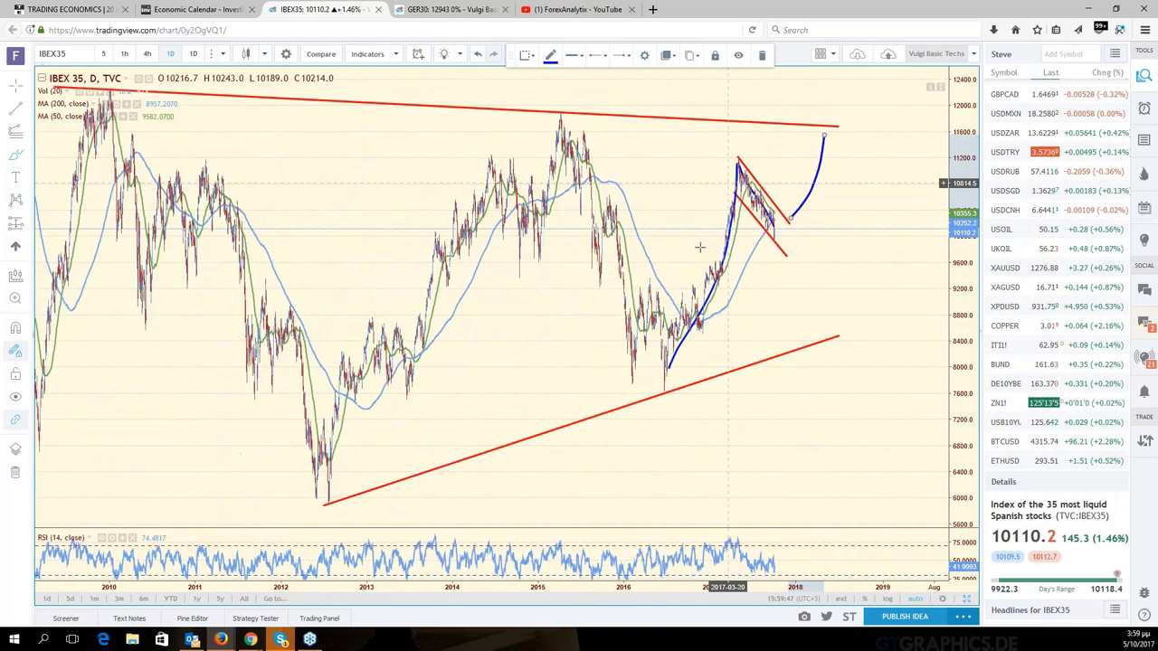
{"action": "scroll", "coordinate": [587, 271], "scroll_direction": "down", "scroll_amount": 2}
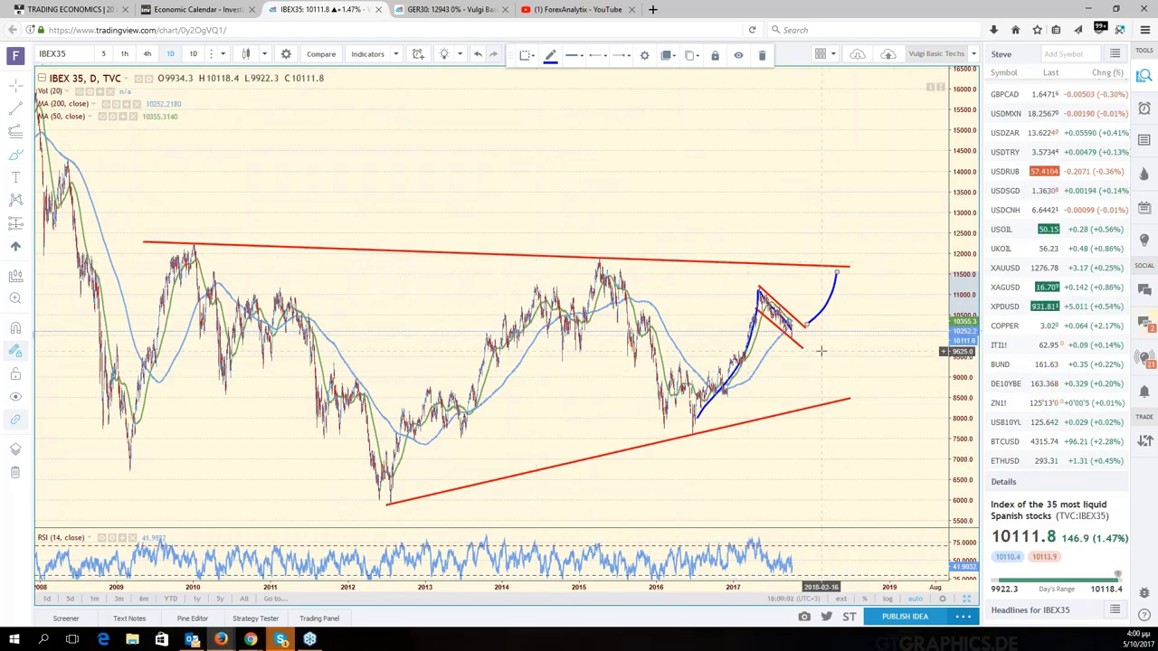
- Zoom the IBEX 35 chart back in and restore the six-chart grid with IBEX 35 in the first slot
{"action": "right_click", "coordinate": [835, 380]}
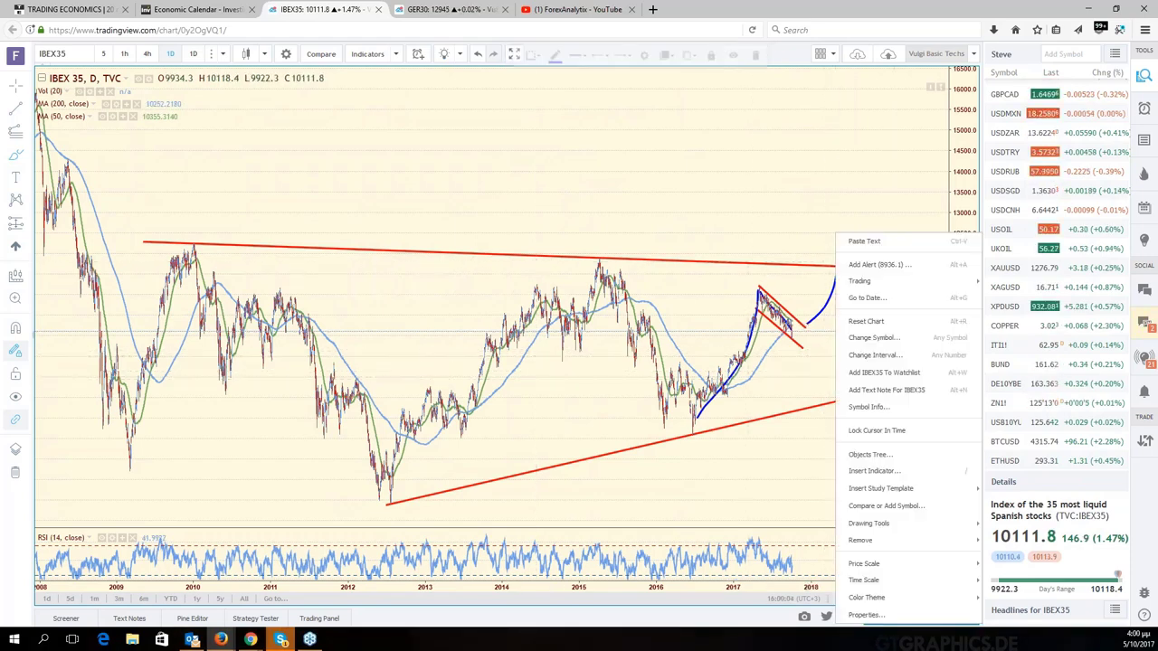
{"action": "scroll", "coordinate": [794, 362], "scroll_direction": "up", "scroll_amount": 3}
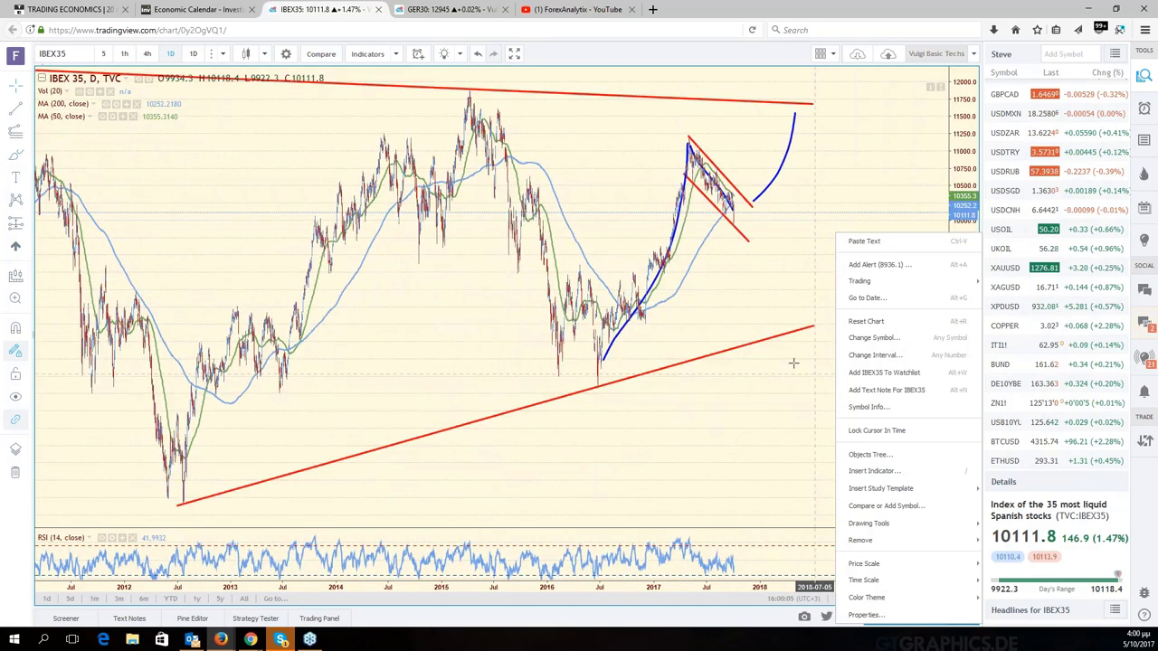
{"action": "scroll", "coordinate": [793, 362], "scroll_direction": "up", "scroll_amount": 5}
{"action": "scroll", "coordinate": [632, 352], "scroll_direction": "up", "scroll_amount": 3}
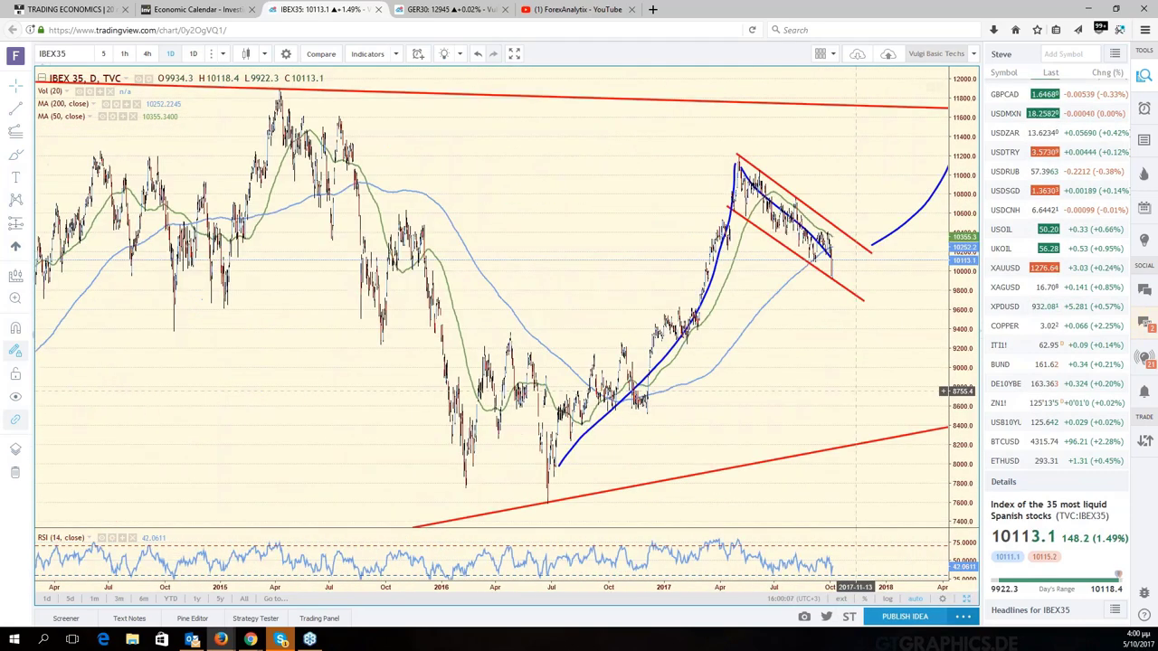
{"action": "left_click", "coordinate": [964, 600]}
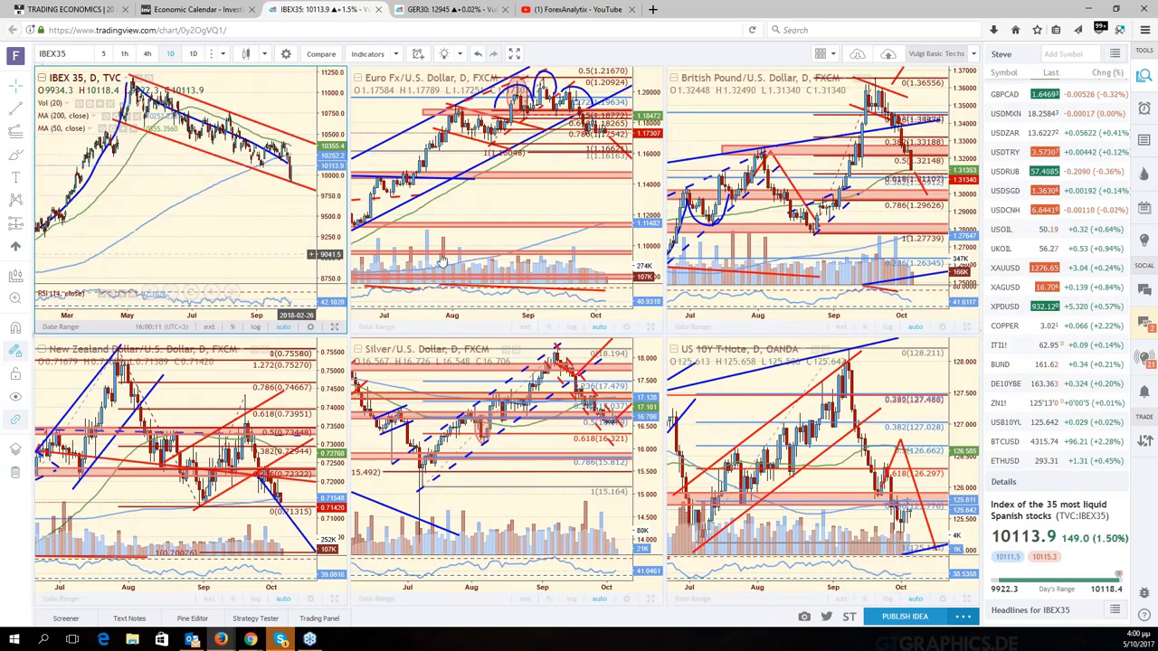
{"action": "scroll", "coordinate": [284, 242], "scroll_direction": "up", "scroll_amount": 3}
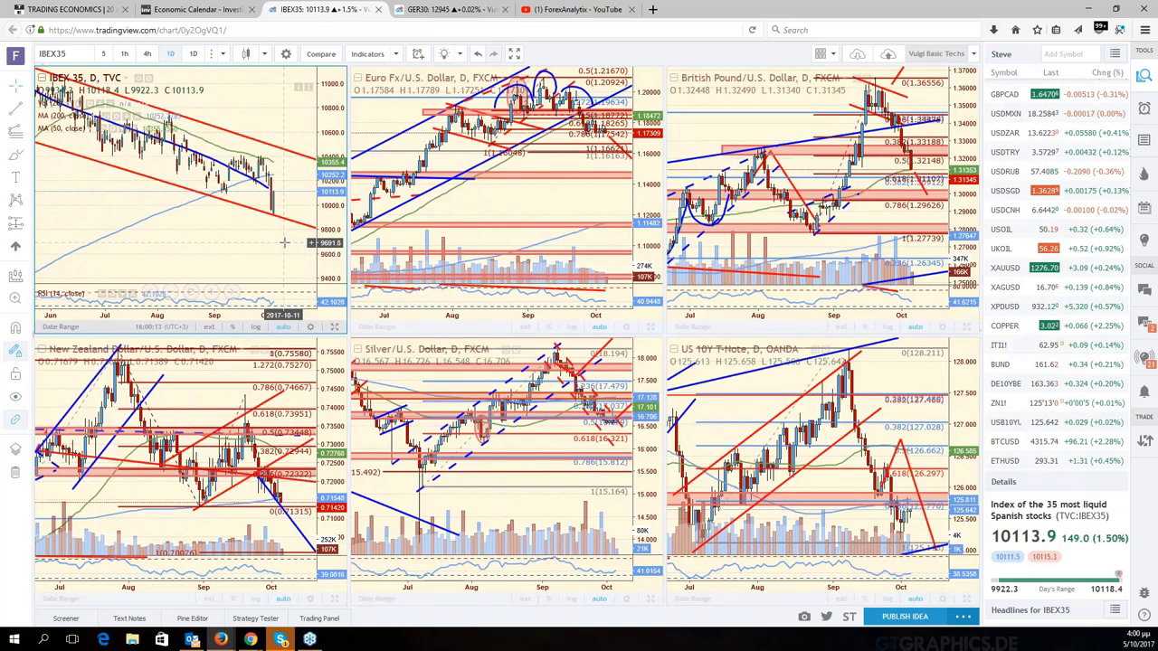
{"action": "scroll", "coordinate": [284, 242], "scroll_direction": "up", "scroll_amount": 4}
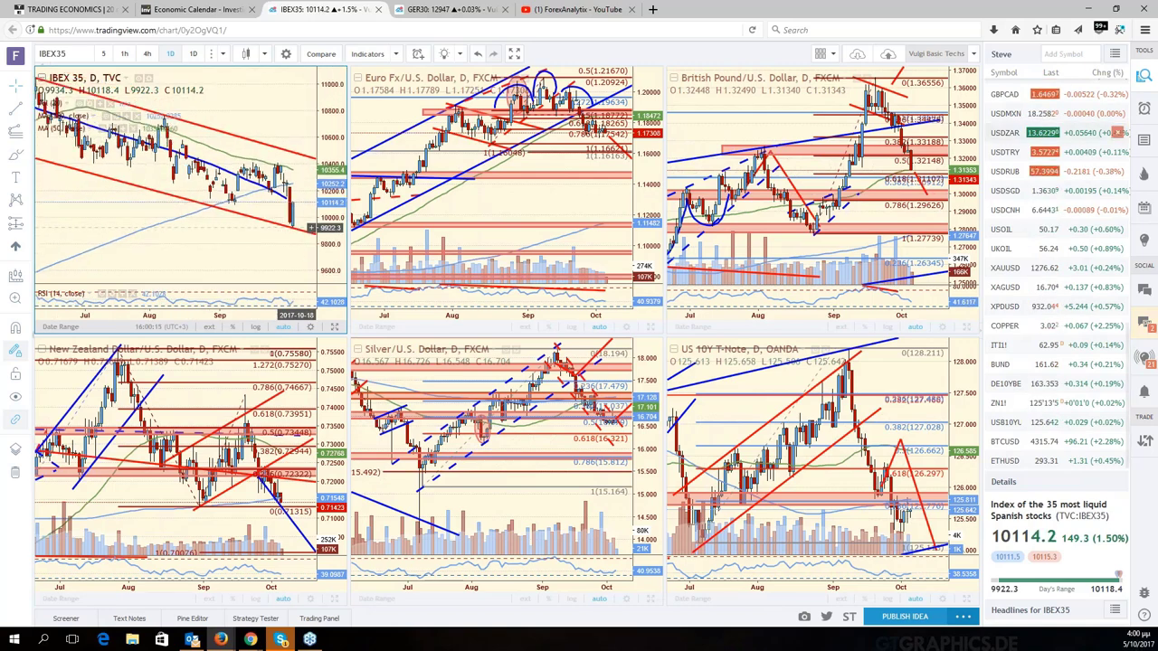
{"action": "scroll", "coordinate": [1068, 161], "scroll_direction": "up", "scroll_amount": 8}
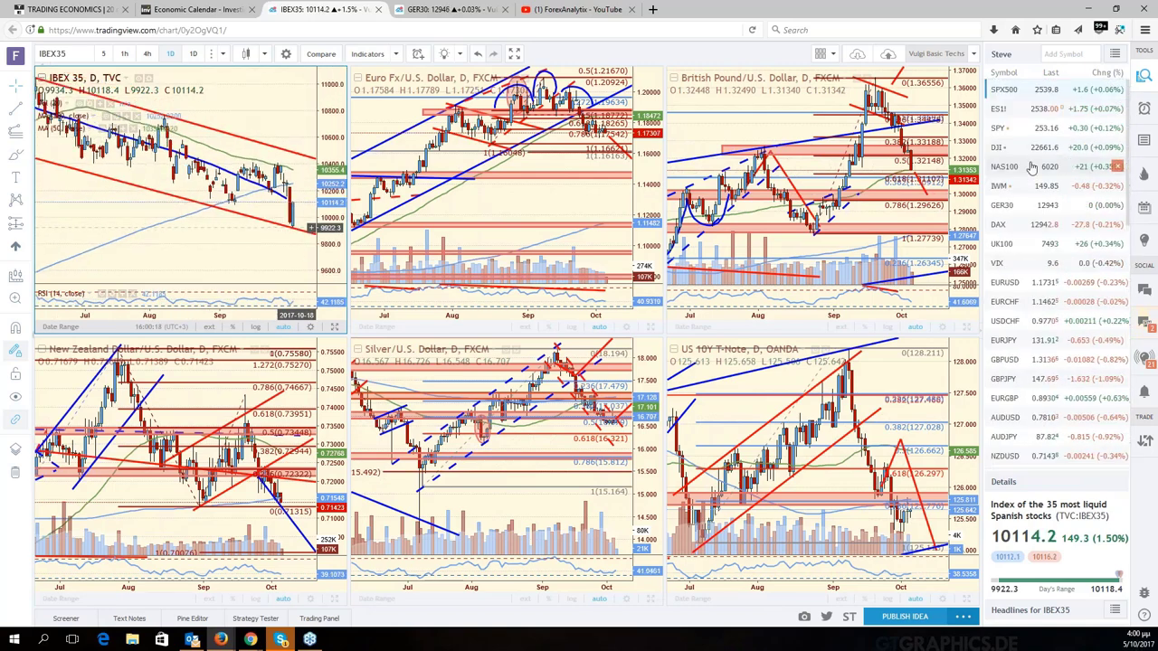
- Load NAS100 into the top-left pane, maximize it, and select the red trendline on the RSI panel
{"action": "left_click", "coordinate": [1031, 166]}
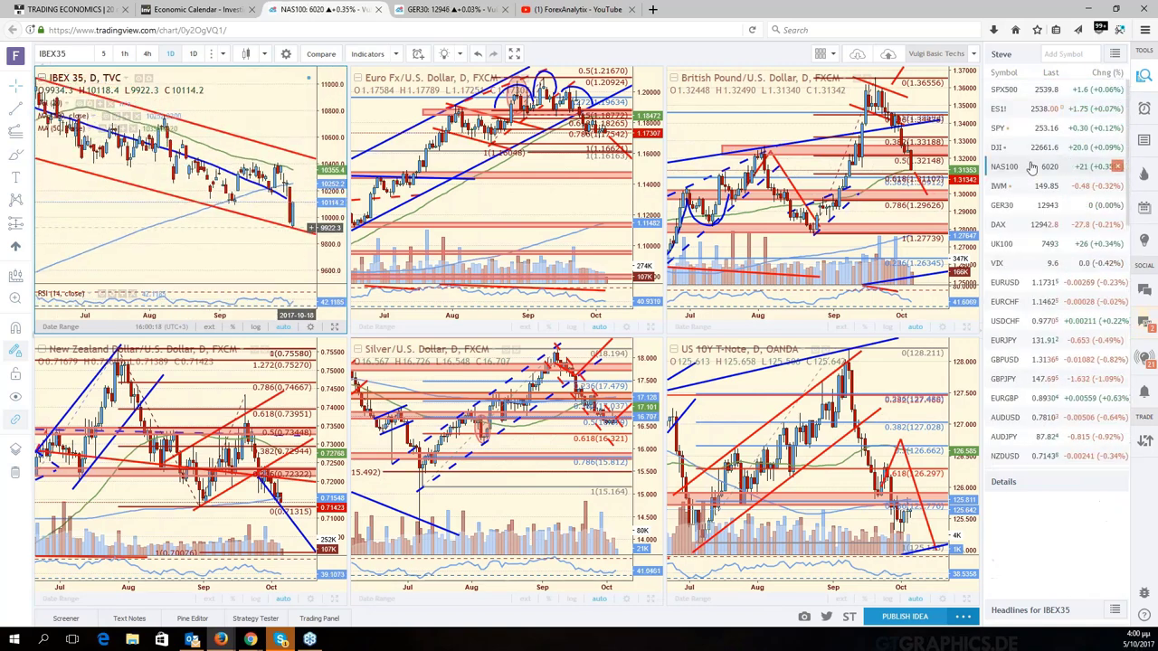
{"action": "left_click", "coordinate": [334, 329]}
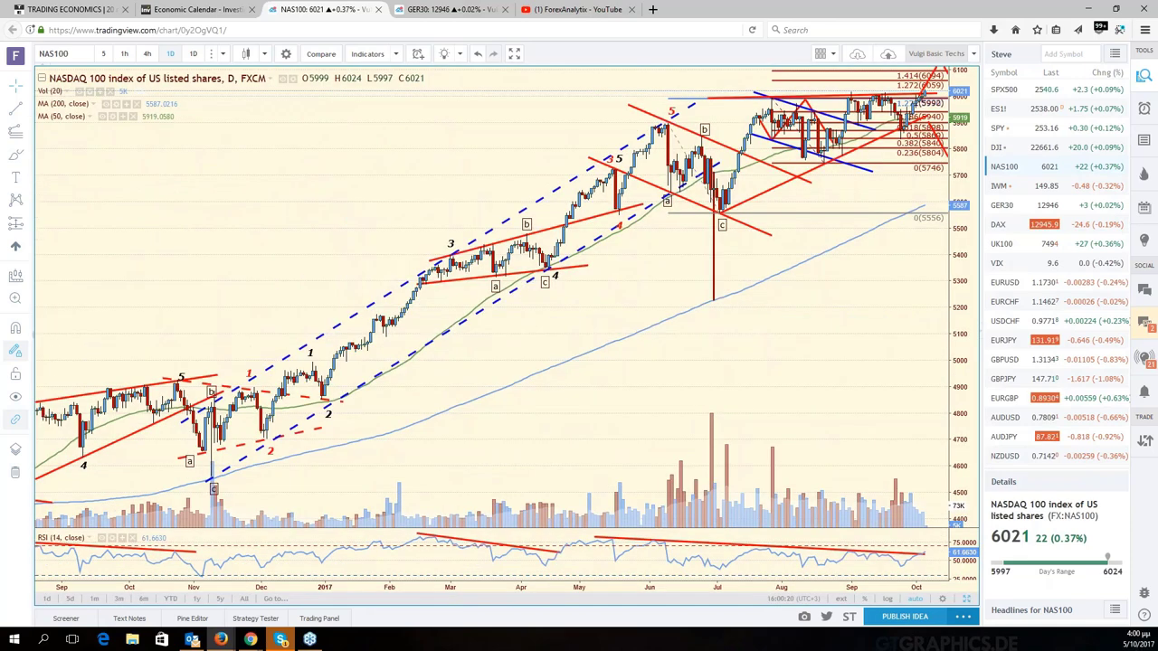
{"action": "left_click_drag", "start_coordinate": [855, 362], "coordinate": [808, 361]}
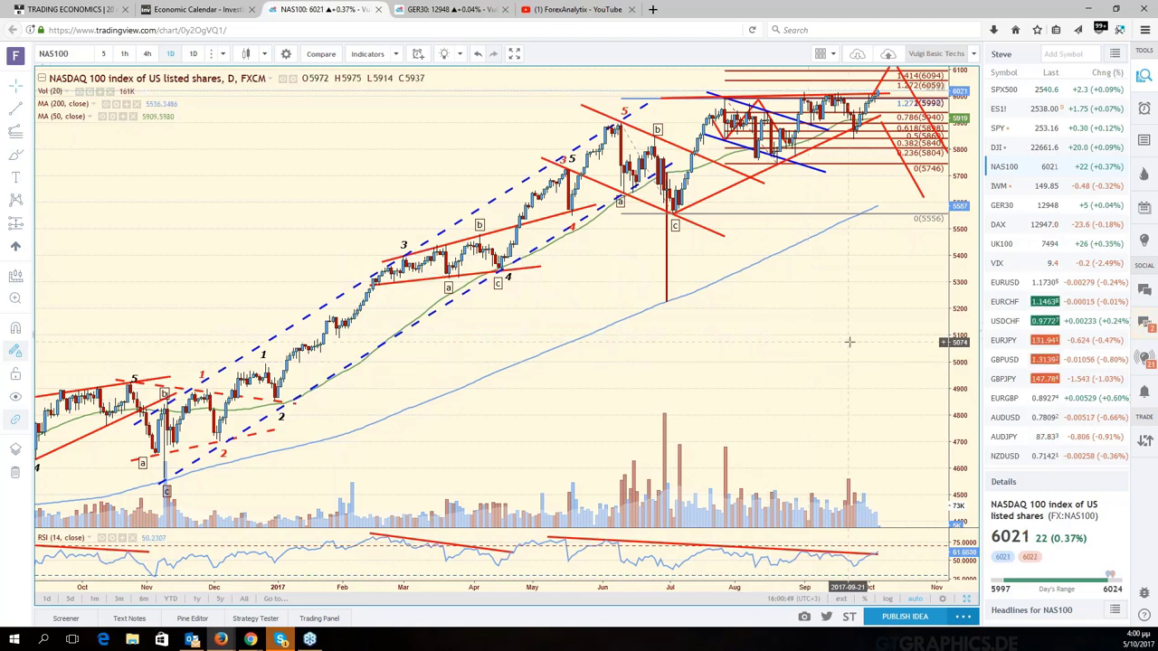
{"action": "left_click", "coordinate": [877, 553]}
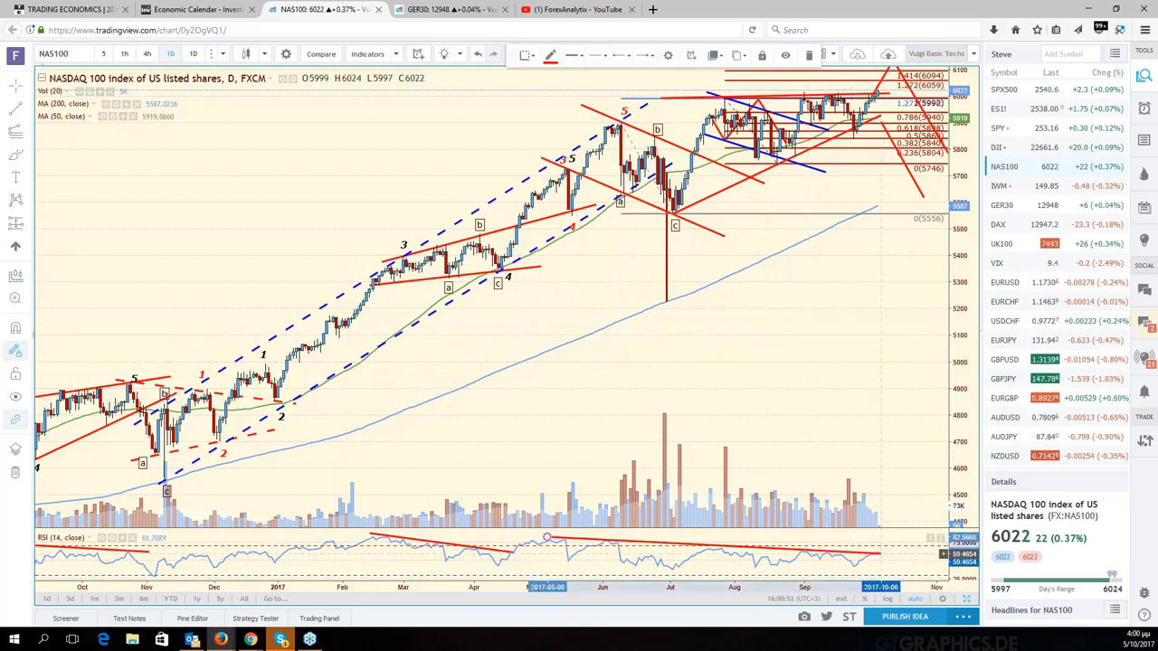
- Pan and rescale the NASDAQ 100 chart, then auto-fit the price scale to the whole series
{"action": "left_click_drag", "start_coordinate": [878, 380], "coordinate": [836, 381]}
{"action": "left_click_drag", "start_coordinate": [956, 148], "coordinate": [965, 178]}
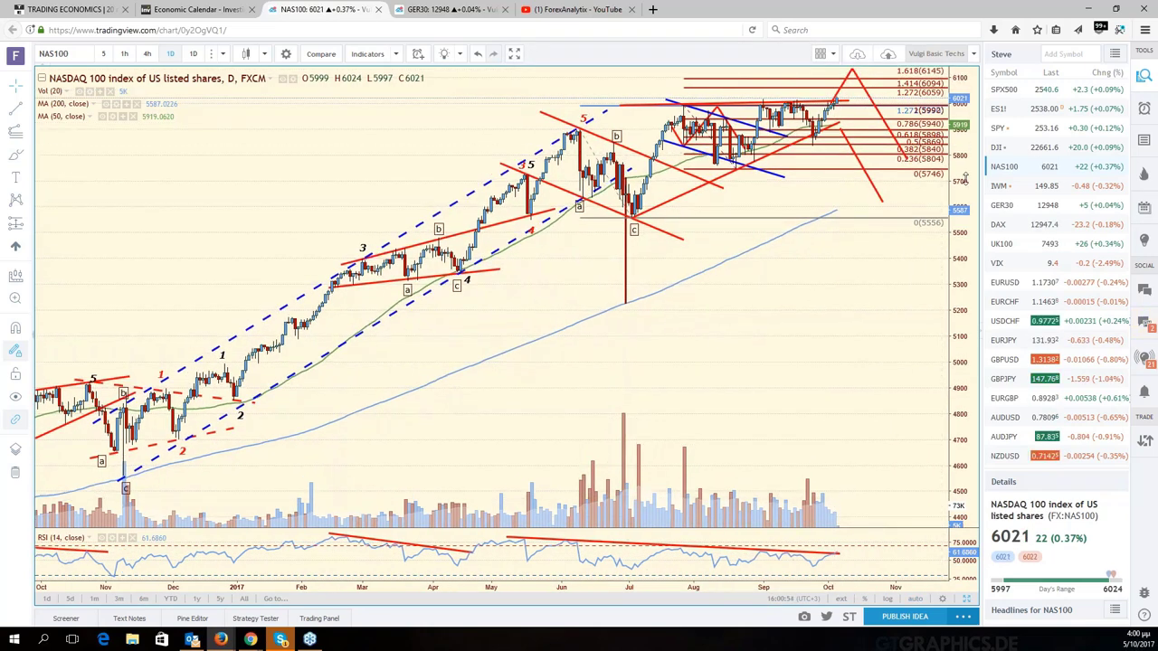
{"action": "left_click_drag", "start_coordinate": [844, 340], "coordinate": [845, 417]}
{"action": "scroll", "coordinate": [844, 417], "scroll_direction": "up", "scroll_amount": 3}
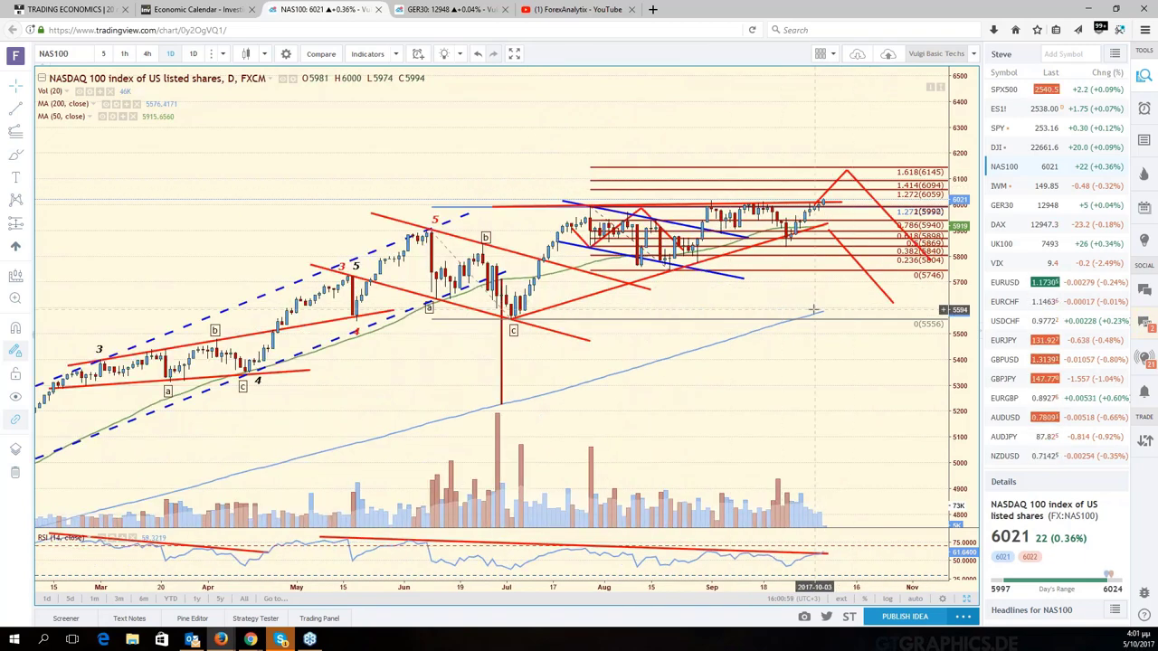
{"action": "scroll", "coordinate": [814, 310], "scroll_direction": "down", "scroll_amount": 2}
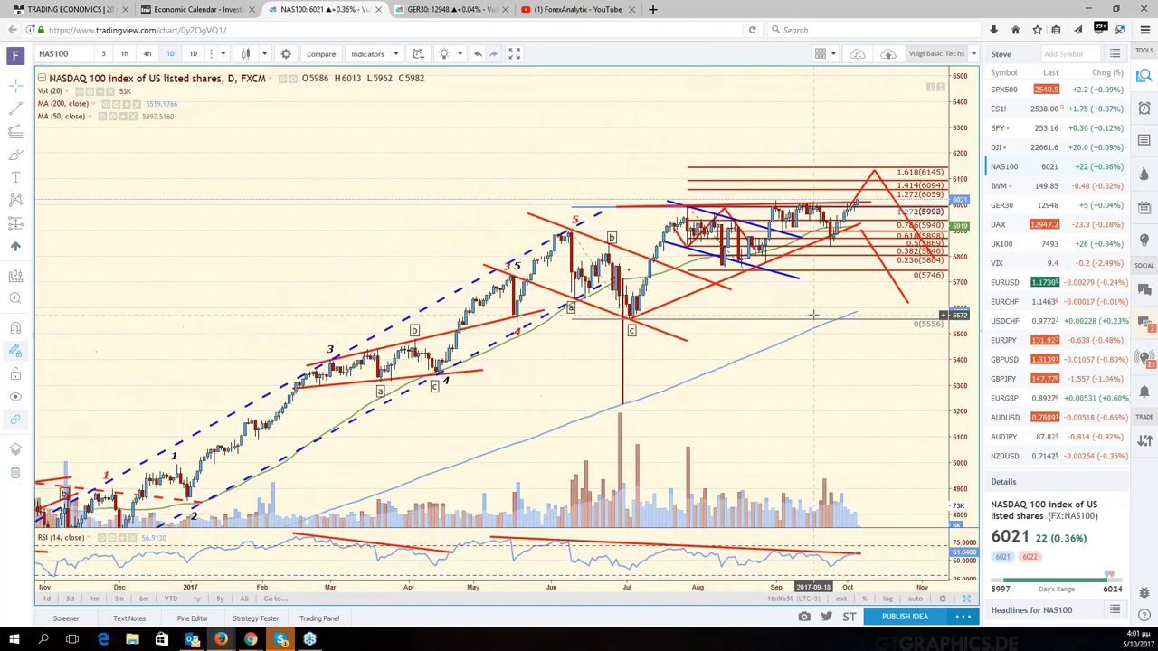
{"action": "left_click", "coordinate": [916, 598]}
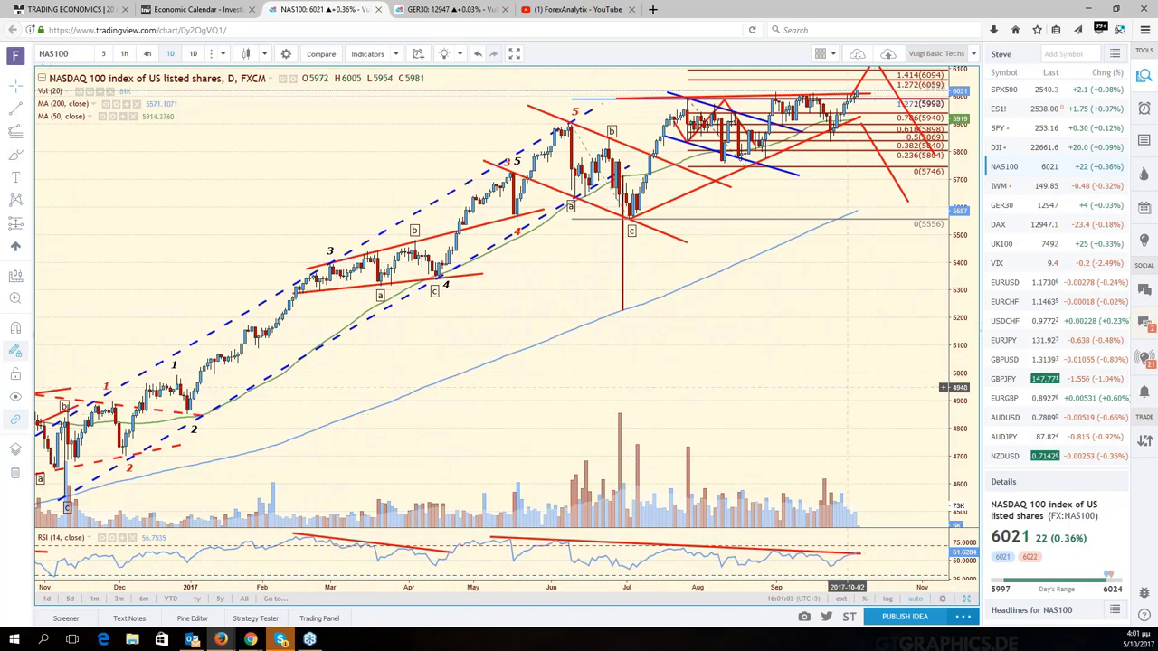
{"action": "left_click_drag", "start_coordinate": [864, 387], "coordinate": [904, 389]}
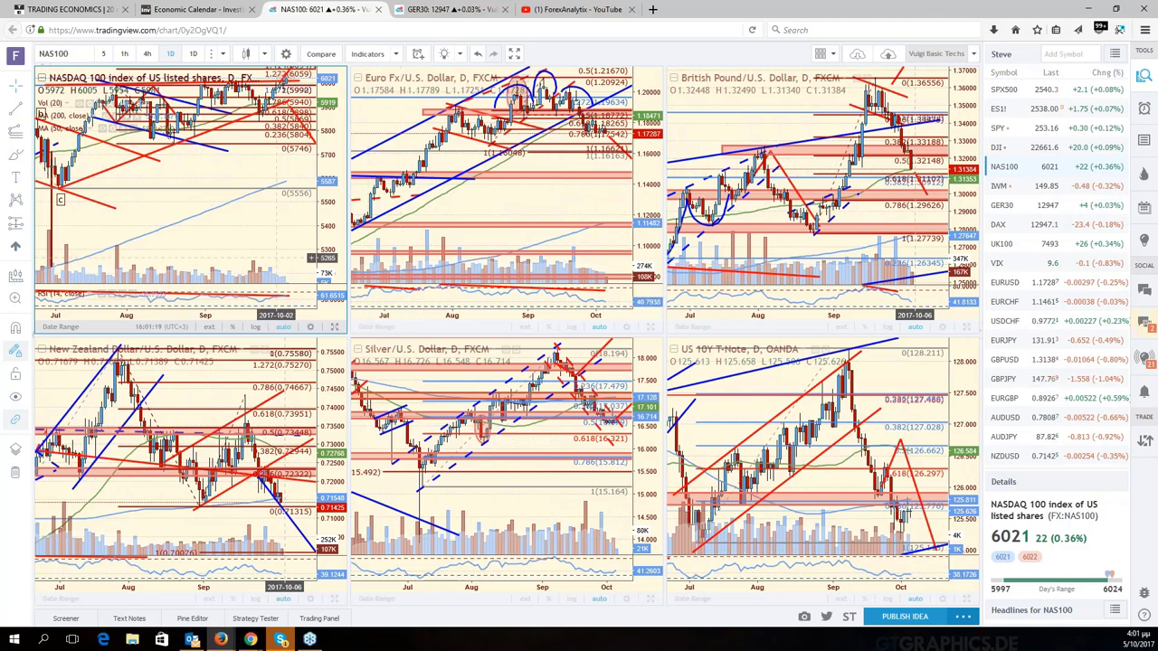
- Maximize and pan the NASDAQ 100 chart, then load IWM from the watchlist
{"action": "scroll", "coordinate": [276, 258], "scroll_direction": "up", "scroll_amount": 2}
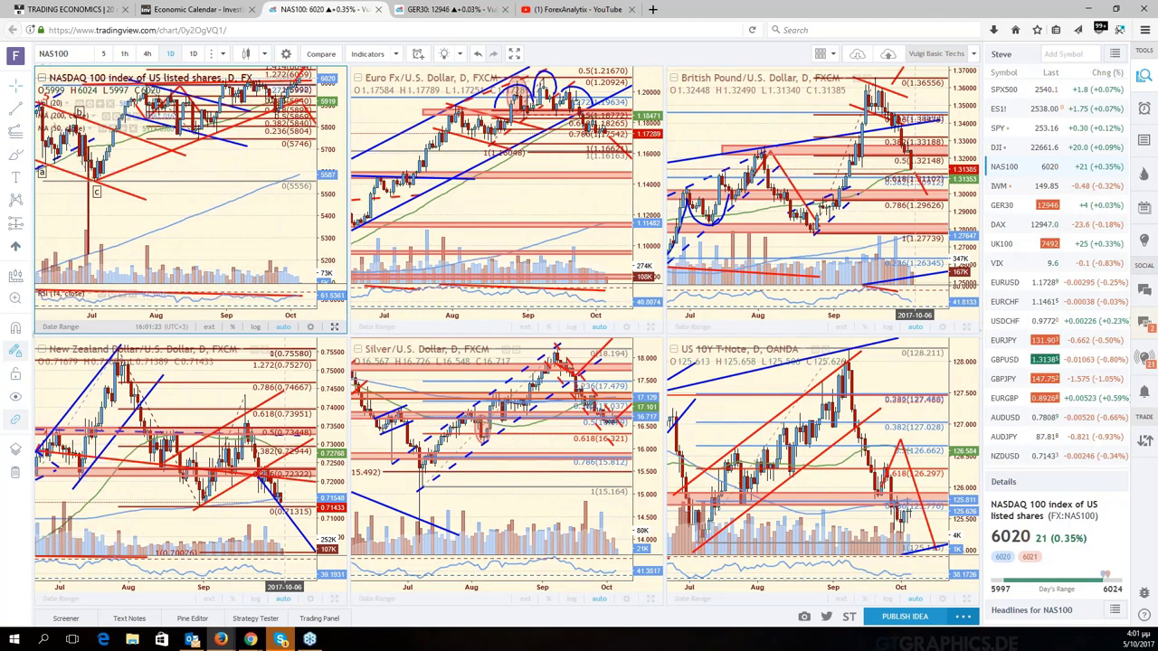
{"action": "key", "text": "alt+Return"}
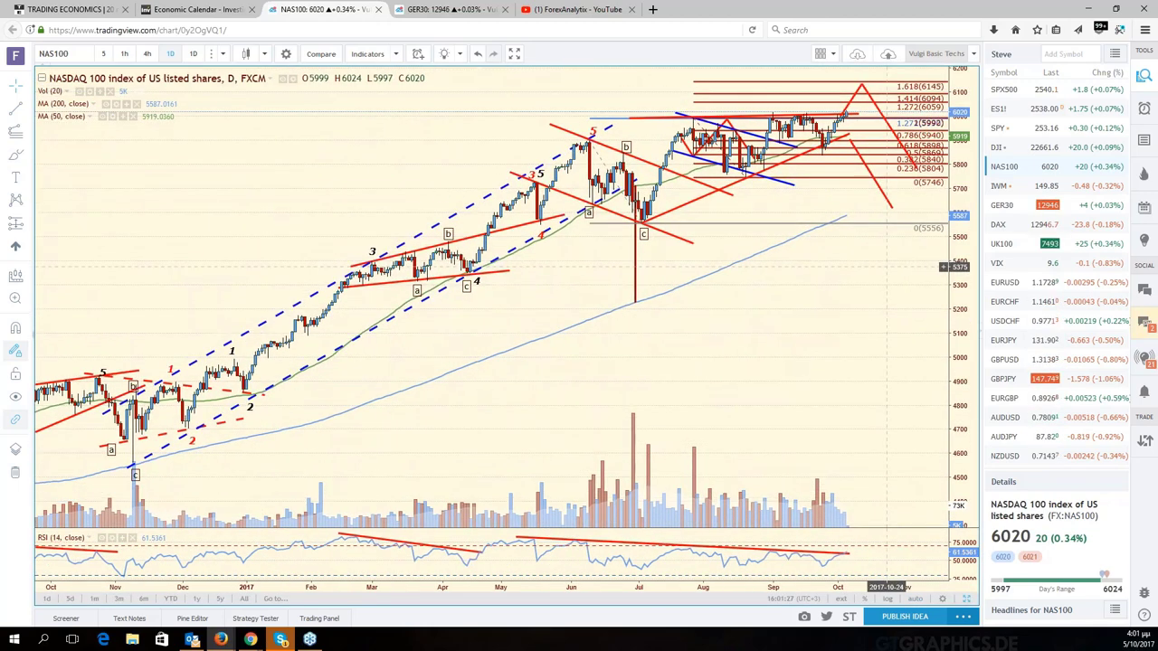
{"action": "left_click_drag", "start_coordinate": [847, 94], "coordinate": [852, 169]}
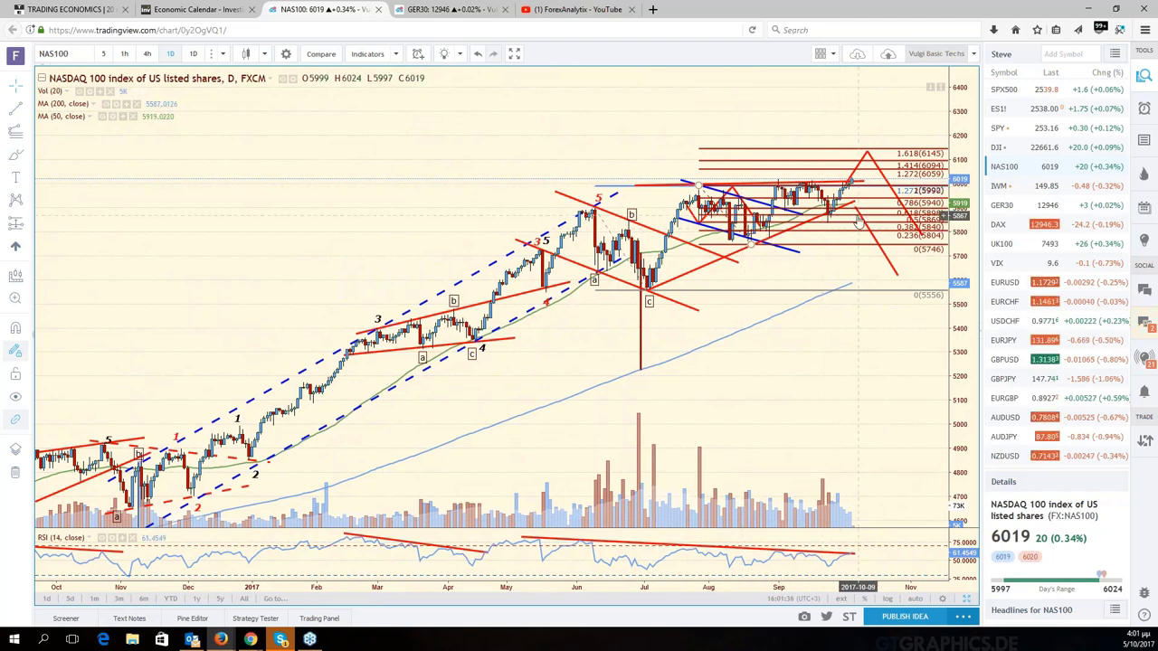
{"action": "scroll", "coordinate": [857, 215], "scroll_direction": "up", "scroll_amount": 2}
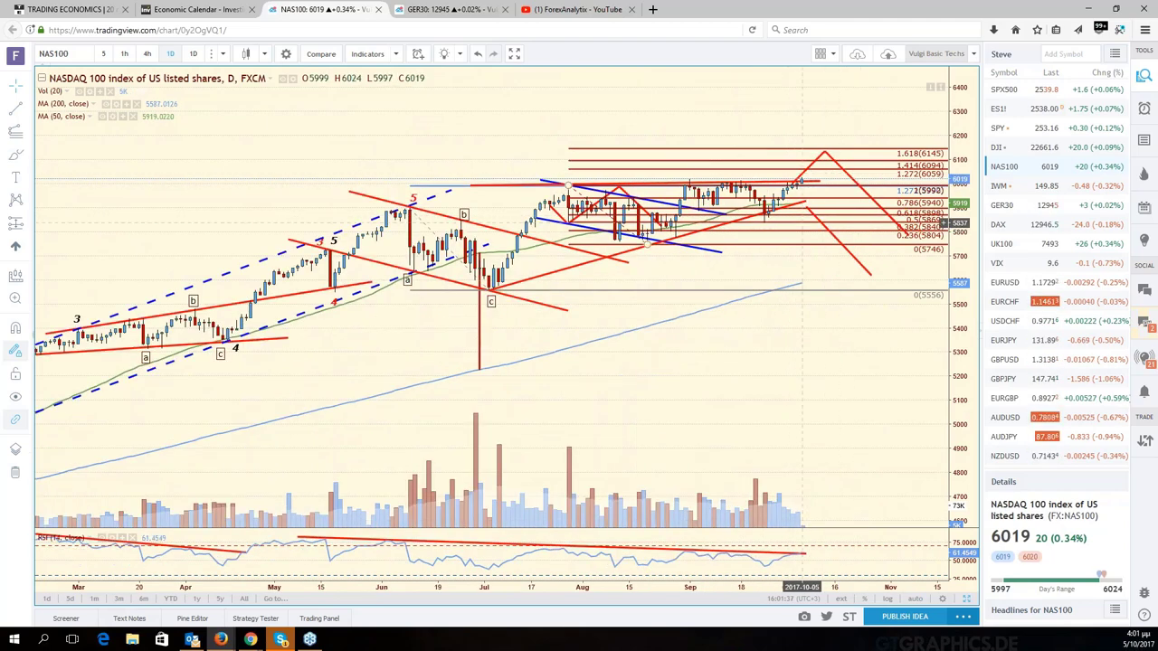
{"action": "scroll", "coordinate": [802, 223], "scroll_direction": "down", "scroll_amount": 3}
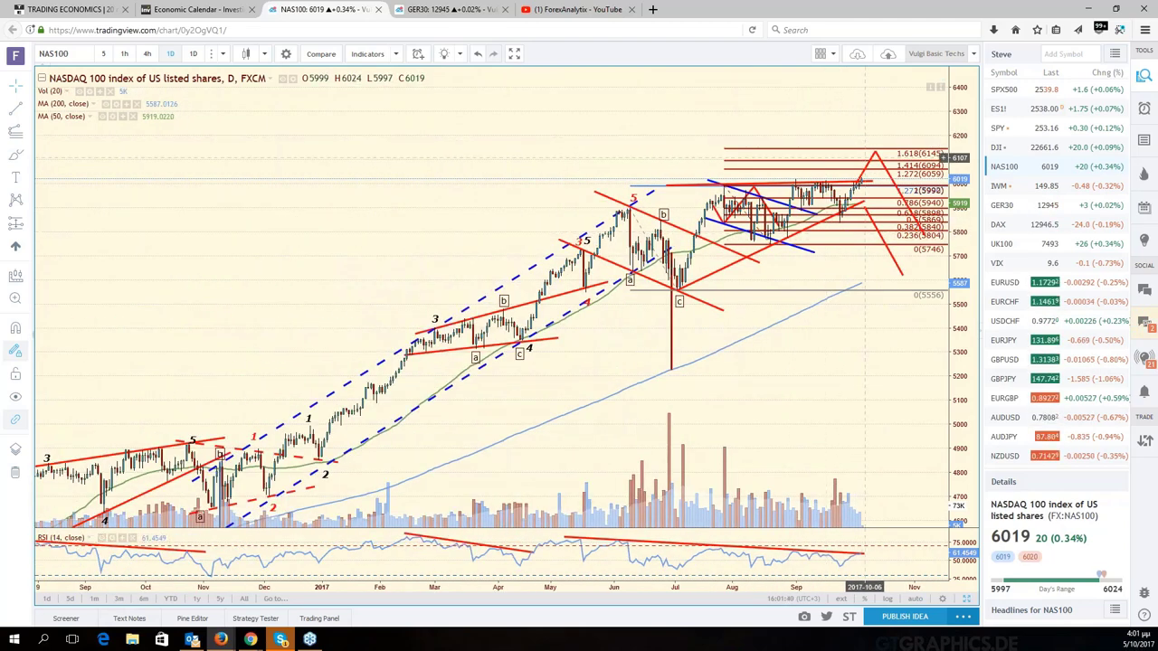
{"action": "scroll", "coordinate": [824, 233], "scroll_direction": "up", "scroll_amount": 2}
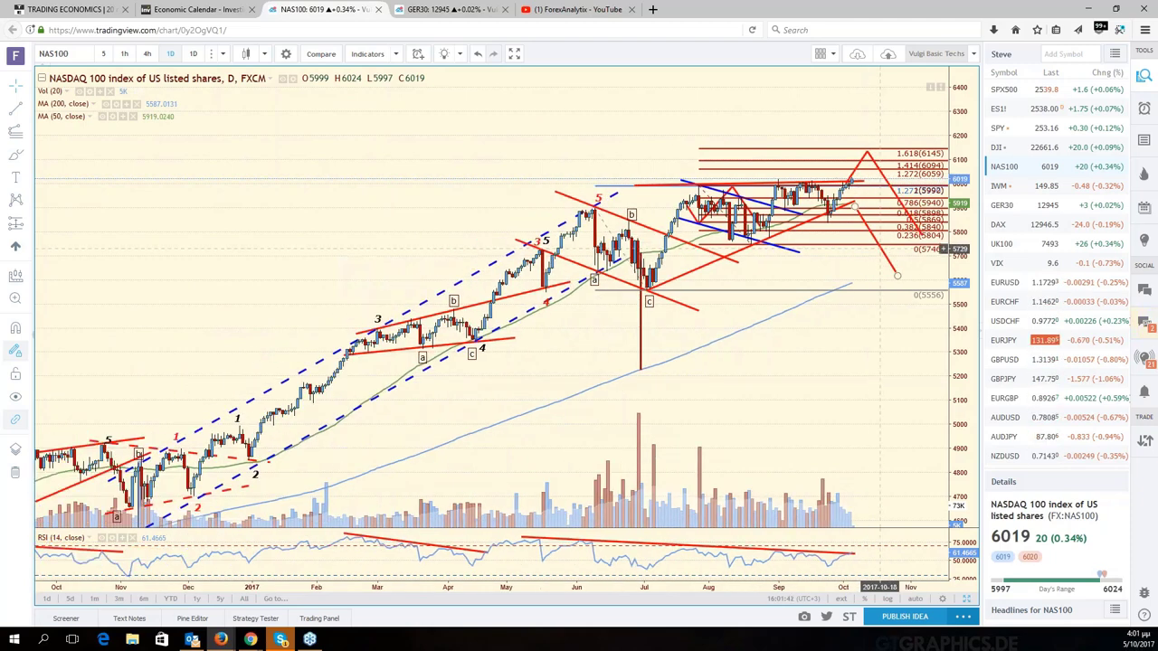
{"action": "left_click_drag", "start_coordinate": [860, 356], "coordinate": [938, 429]}
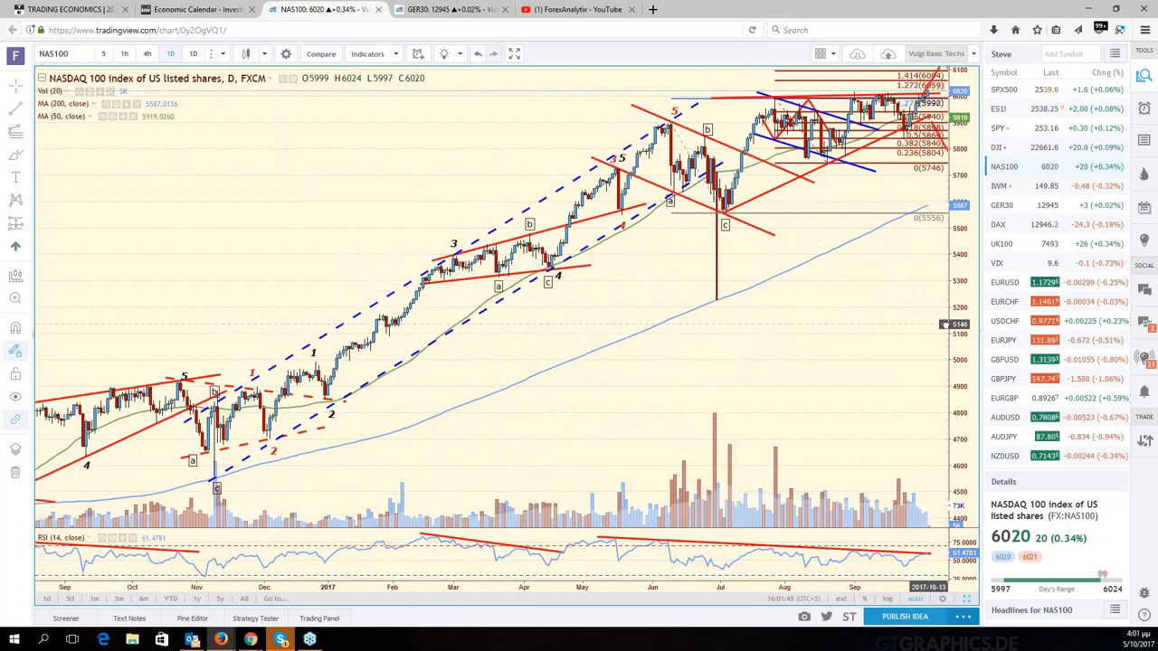
{"action": "left_click", "coordinate": [1022, 188]}
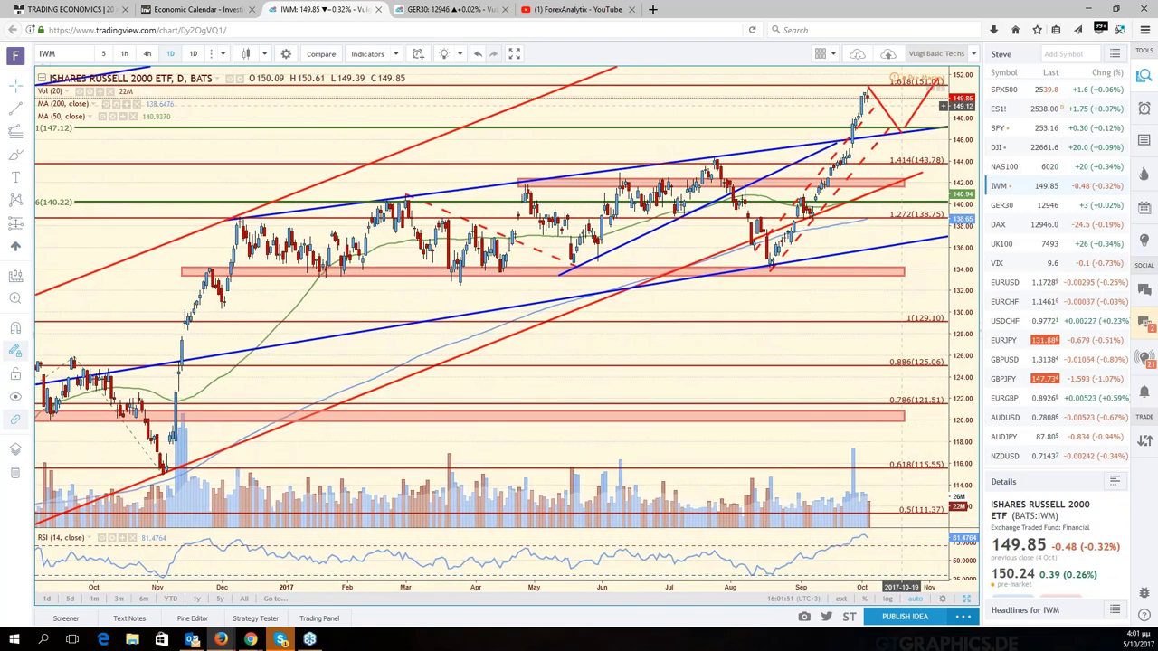
- Select the red projected V on IWM, pan back to earlier Fibonacci levels, then return to the latest bars
{"action": "left_click", "coordinate": [861, 134]}
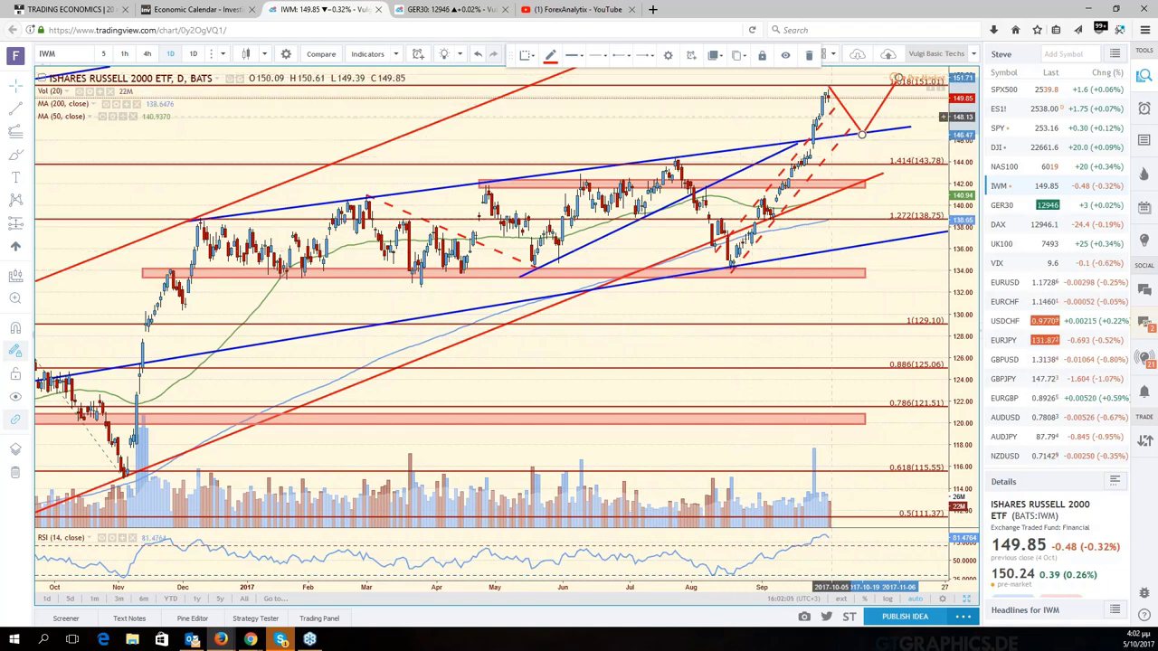
{"action": "left_click_drag", "start_coordinate": [850, 149], "coordinate": [912, 154]}
{"action": "left_click", "coordinate": [966, 600]}
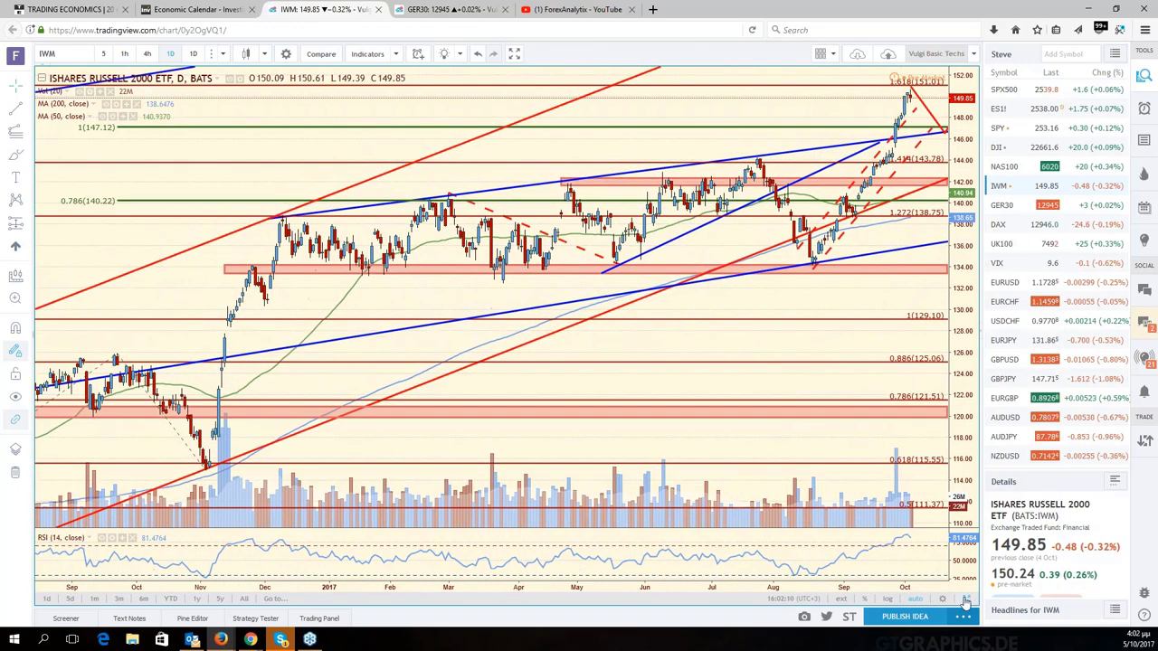
- Go back to the grid, maximise the Silver chart and load COPPER in its place
{"action": "left_click", "coordinate": [966, 602]}
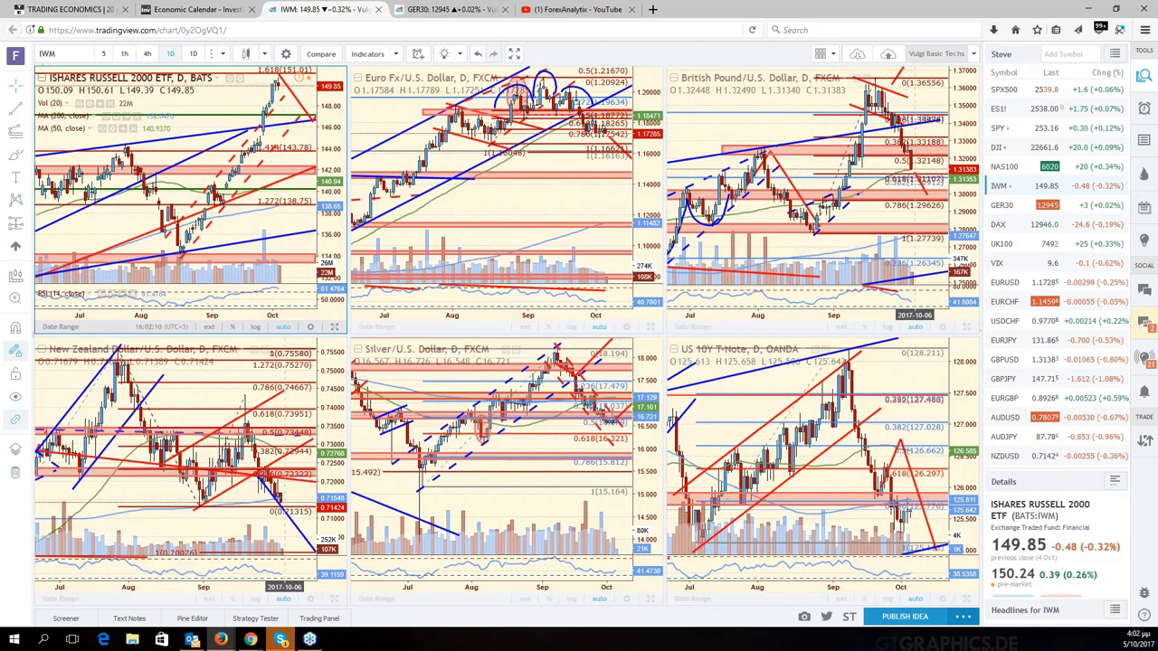
{"action": "left_click", "coordinate": [649, 598]}
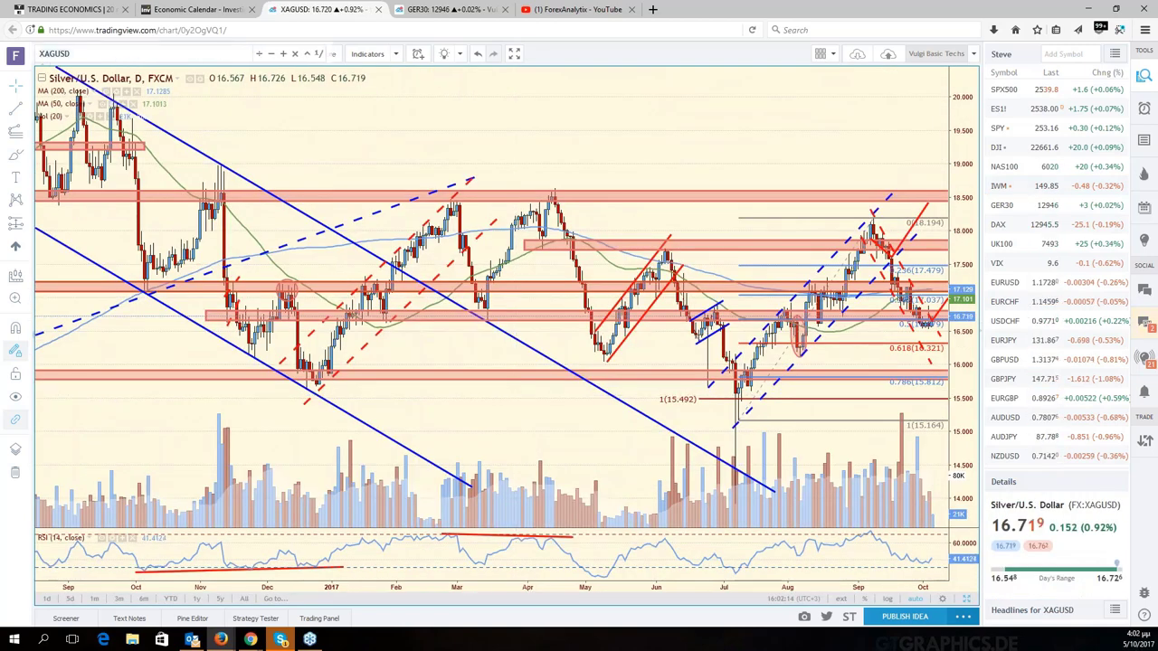
{"action": "type", "text": "COPPER"}
{"action": "key", "text": "Return"}
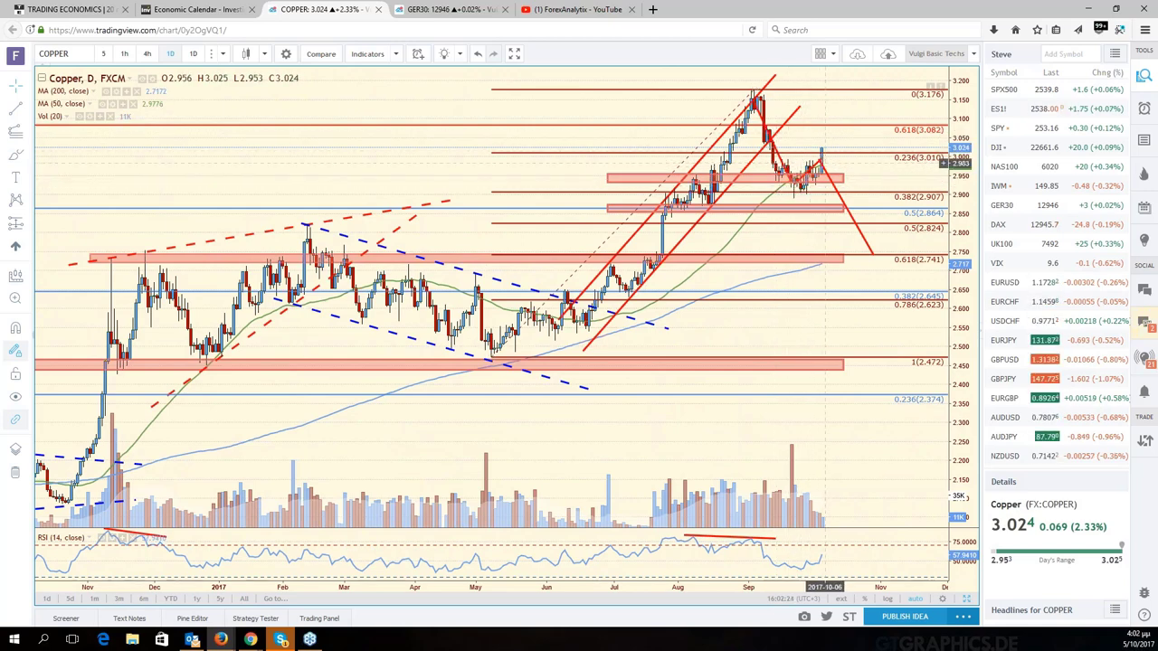
- Zoom into Copper's May–October rally and pullback, then scroll the watchlist to the commodities rows
{"action": "scroll", "coordinate": [823, 163], "scroll_direction": "up", "scroll_amount": 3}
{"action": "scroll", "coordinate": [825, 163], "scroll_direction": "up", "scroll_amount": 2}
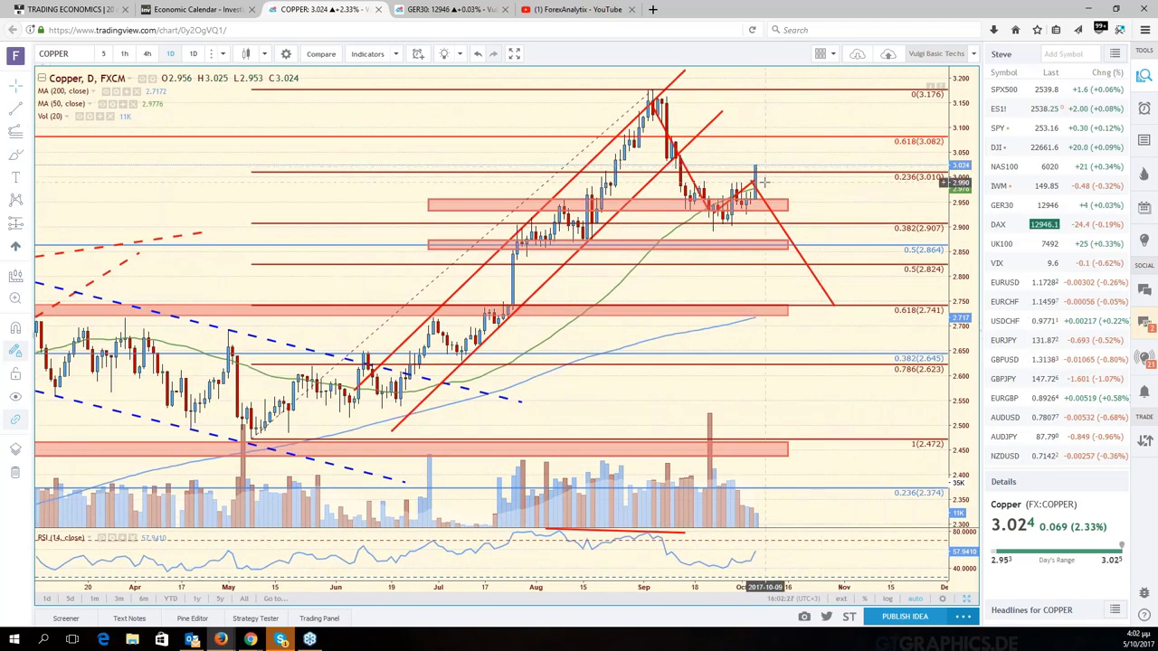
{"action": "scroll", "coordinate": [764, 181], "scroll_direction": "up", "scroll_amount": 2}
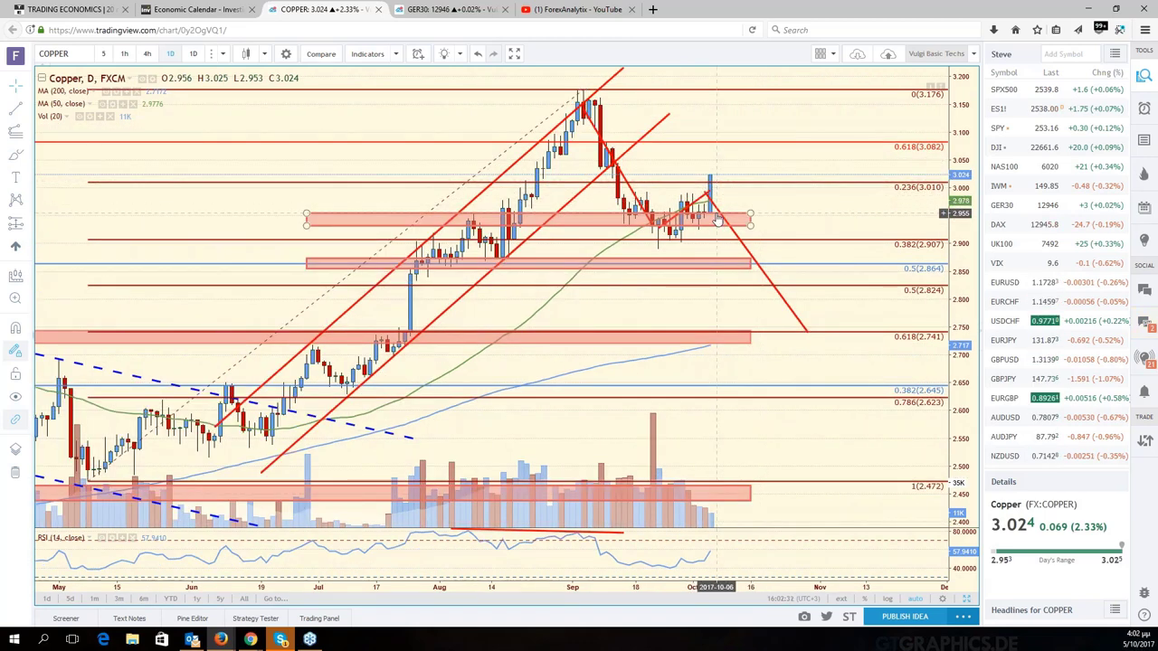
{"action": "scroll", "coordinate": [1052, 332], "scroll_direction": "down", "scroll_amount": 10}
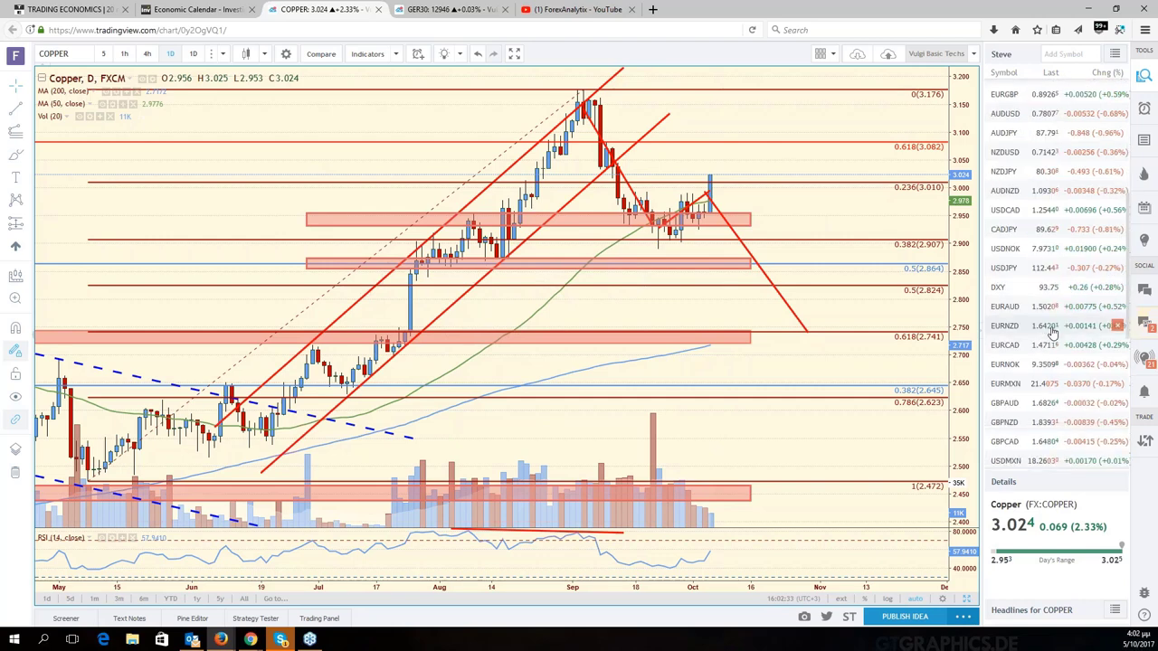
{"action": "scroll", "coordinate": [1051, 333], "scroll_direction": "down", "scroll_amount": 4}
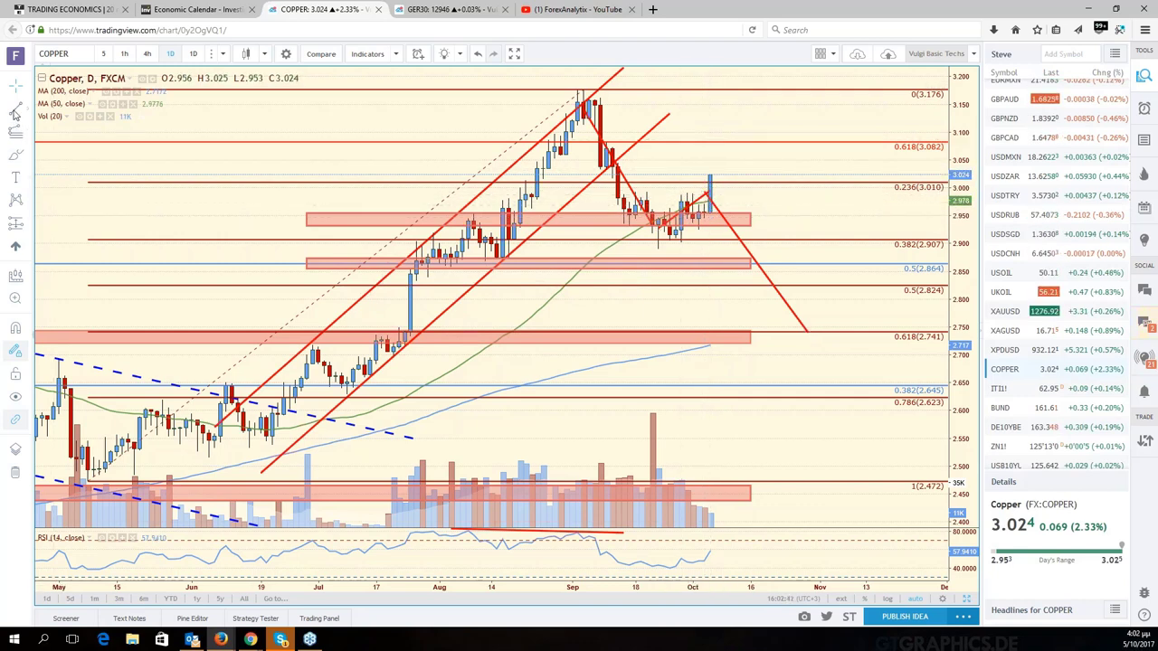
- Draw a blue trend line up from Copper's late-September low, fine-tuning both endpoints
{"action": "left_click", "coordinate": [658, 254]}
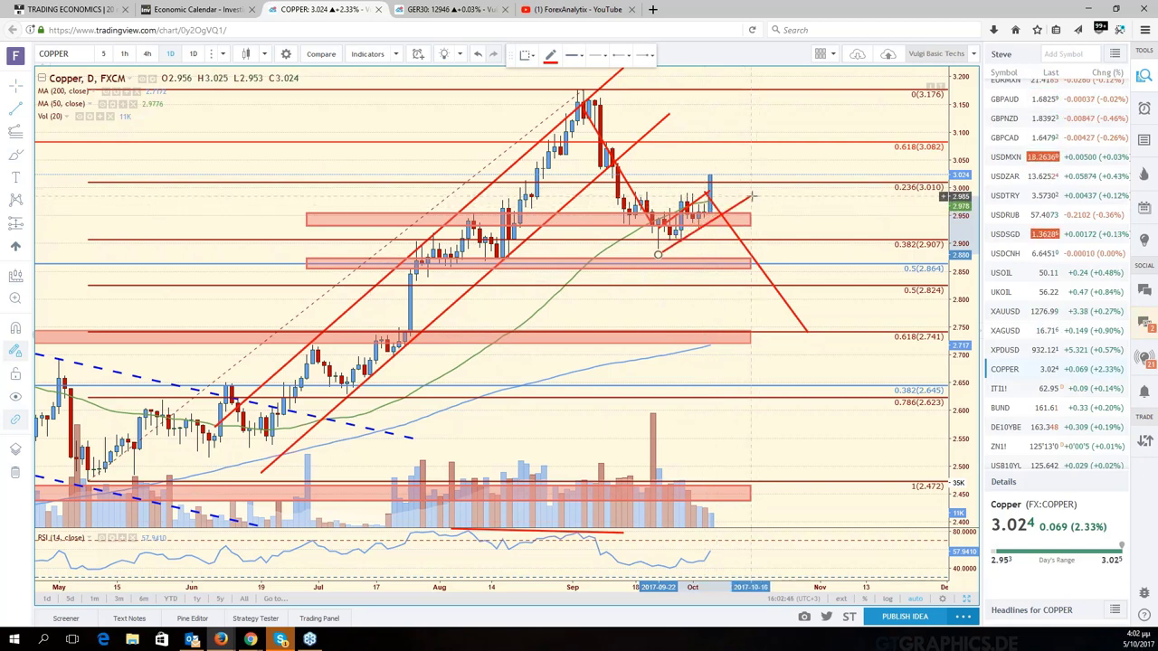
{"action": "left_click", "coordinate": [750, 196]}
{"action": "left_click", "coordinate": [550, 54]}
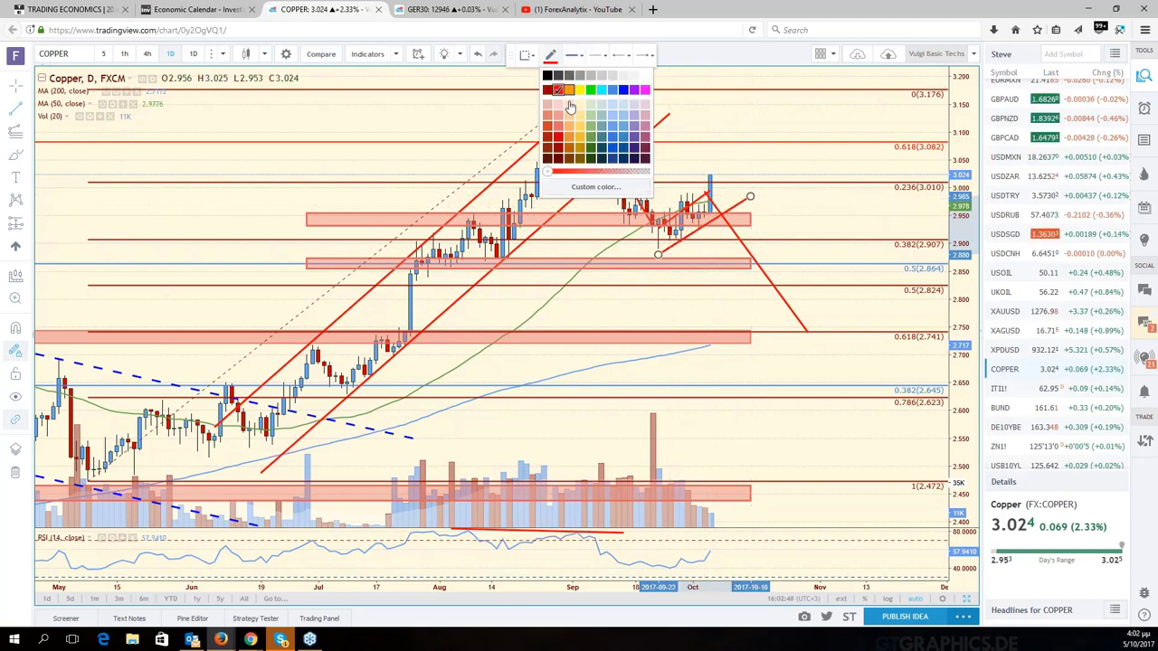
{"action": "left_click", "coordinate": [622, 89]}
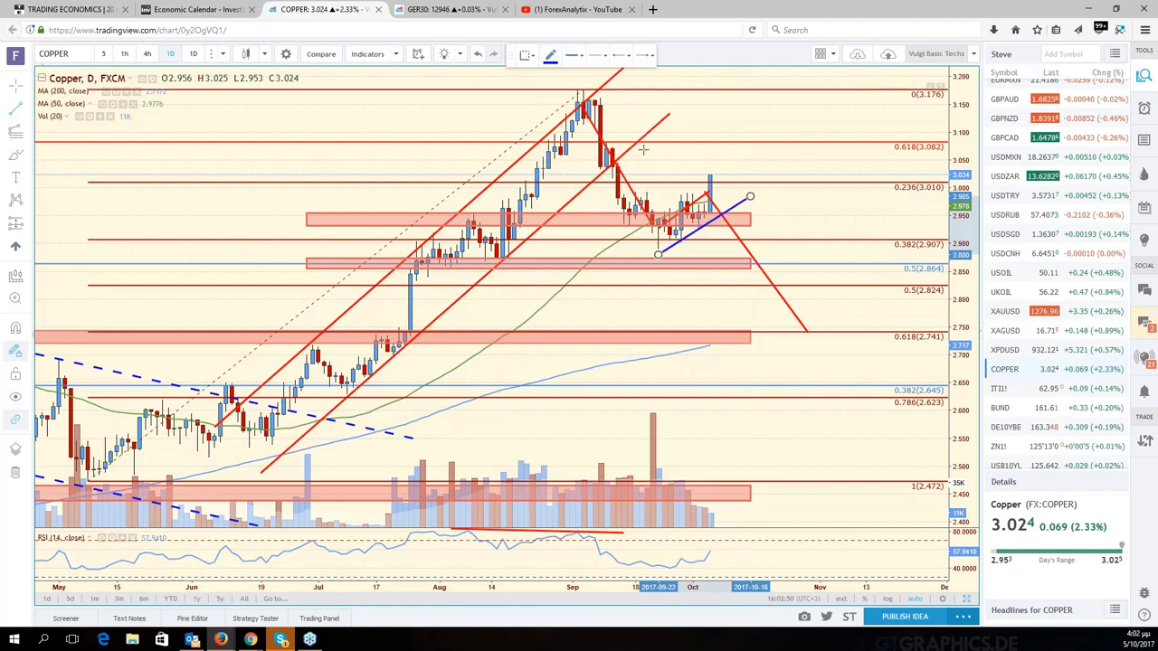
{"action": "left_click_drag", "start_coordinate": [657, 254], "coordinate": [657, 259]}
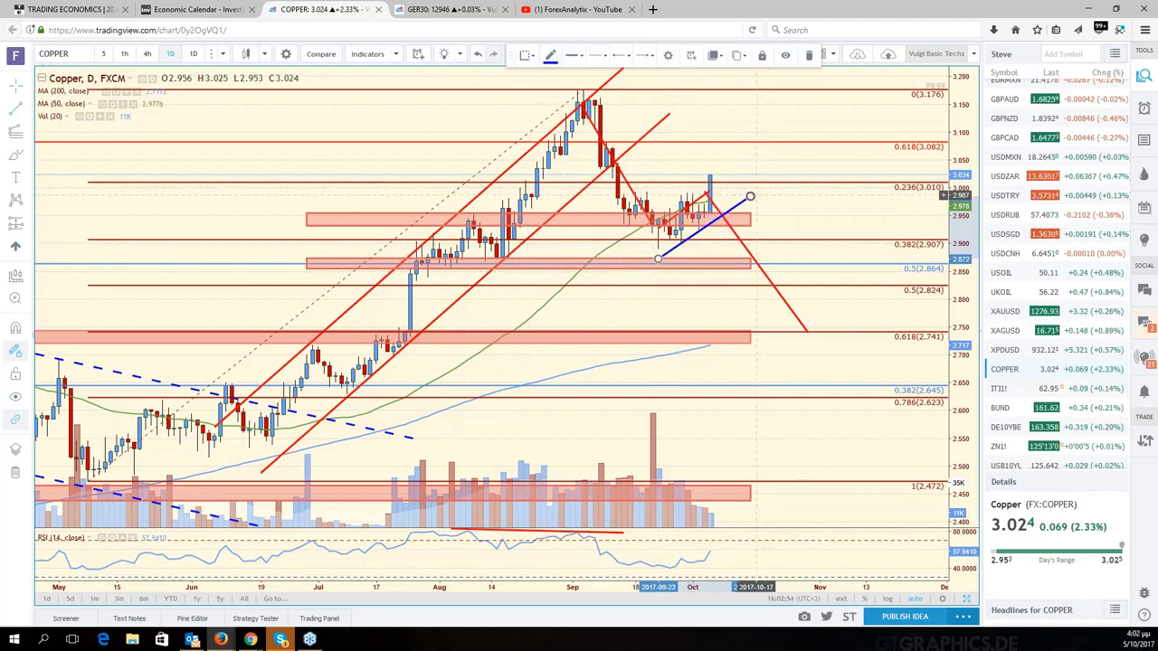
{"action": "left_click_drag", "start_coordinate": [750, 196], "coordinate": [749, 194]}
- Clone the blue line and move the copy up onto the recent highs as the channel's top
{"action": "right_click", "coordinate": [747, 199]}
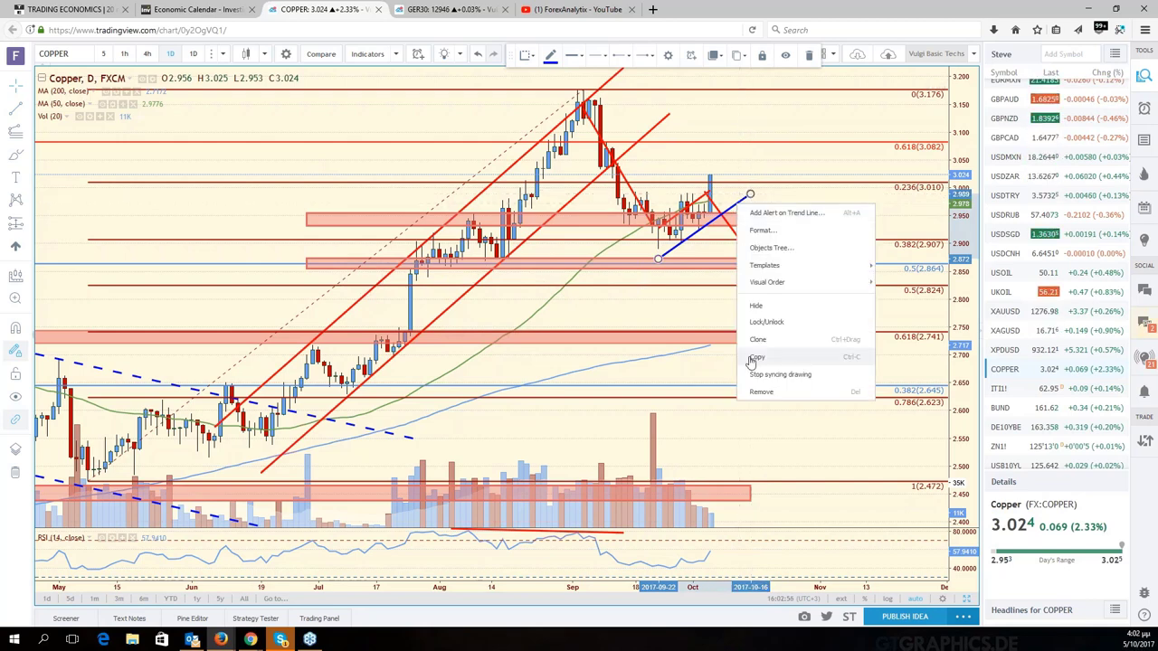
{"action": "left_click", "coordinate": [757, 340]}
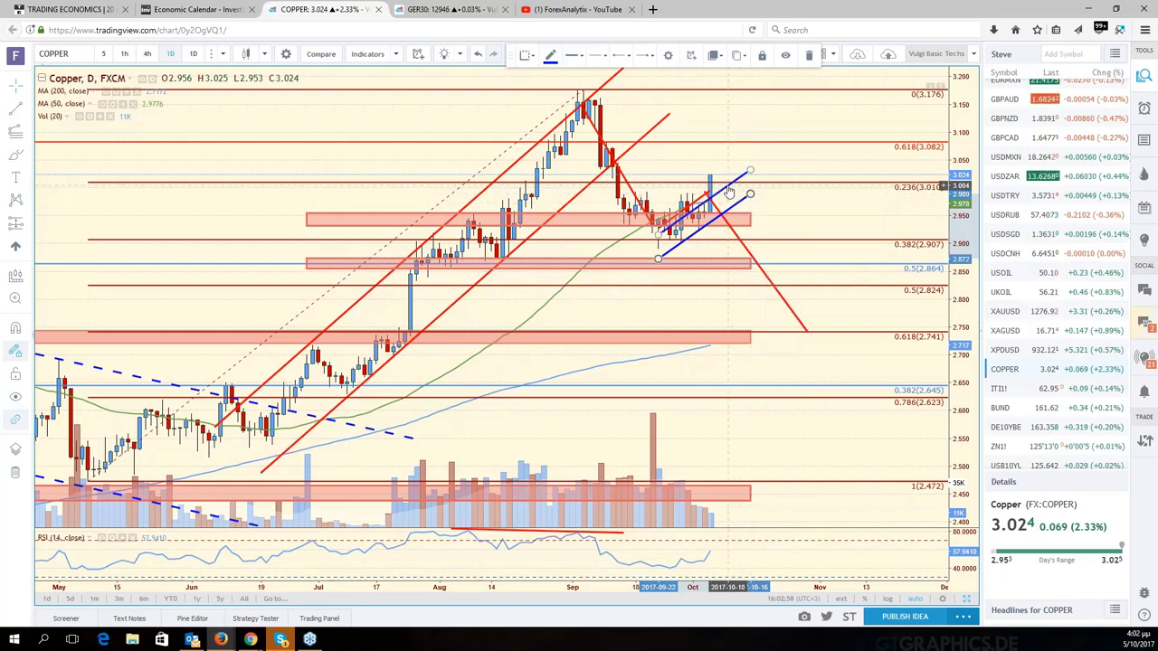
{"action": "left_click_drag", "start_coordinate": [731, 188], "coordinate": [708, 174]}
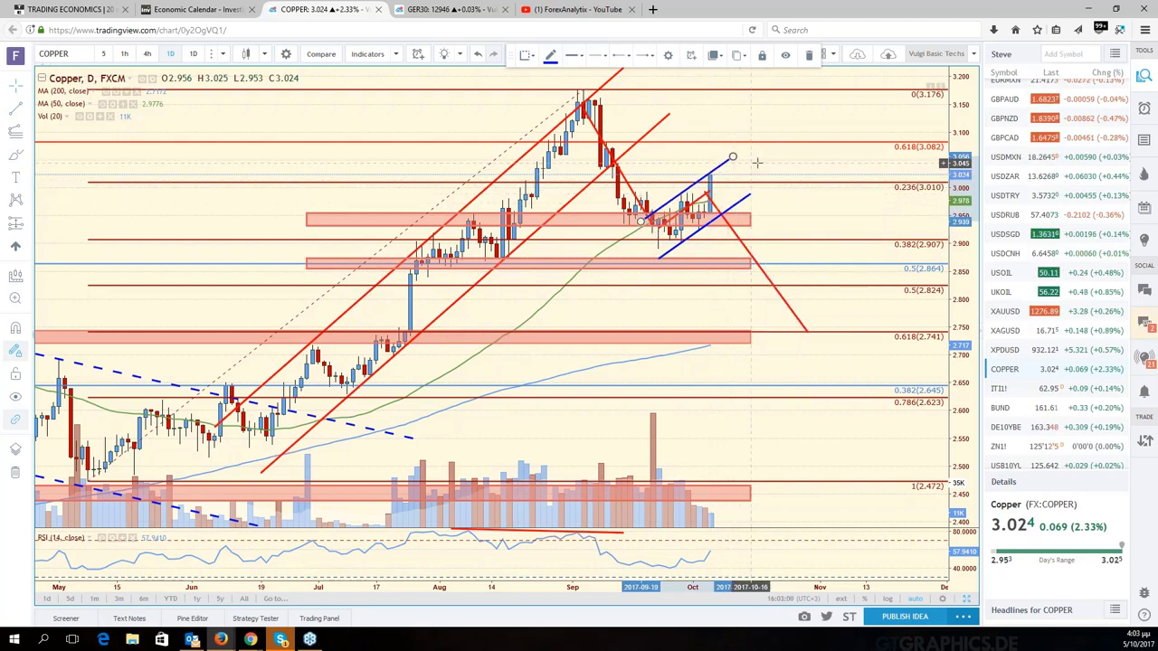
{"action": "left_click", "coordinate": [755, 171]}
{"action": "right_click", "coordinate": [755, 172]}
{"action": "left_click", "coordinate": [751, 210]}
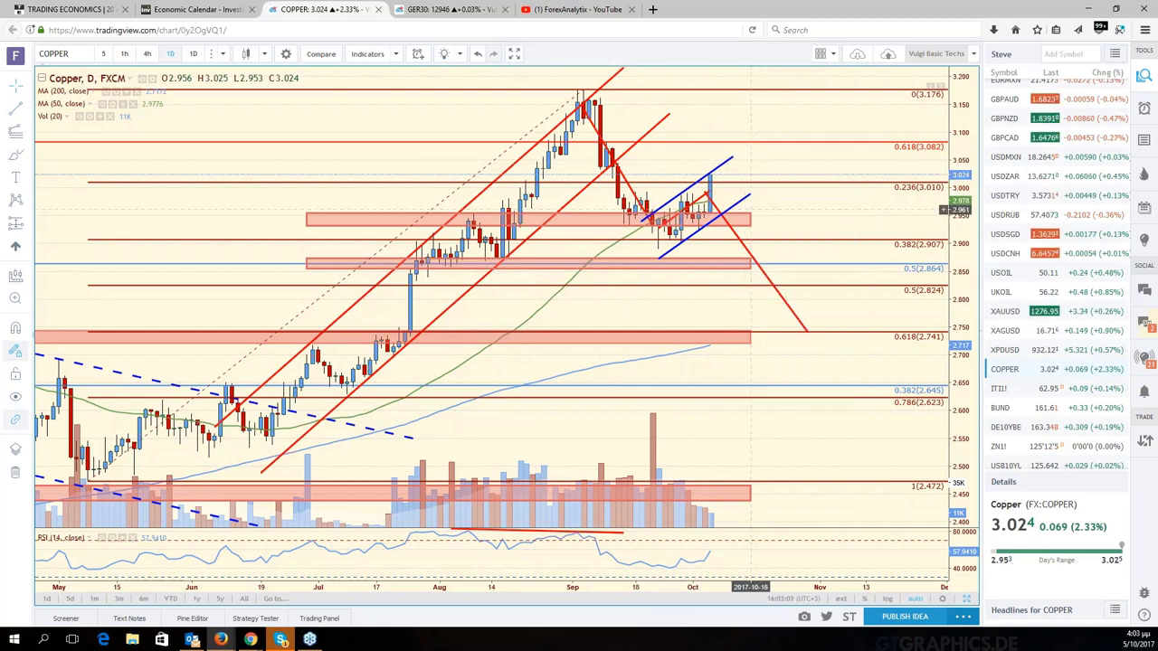
{"action": "scroll", "coordinate": [751, 210], "scroll_direction": "down", "scroll_amount": 3}
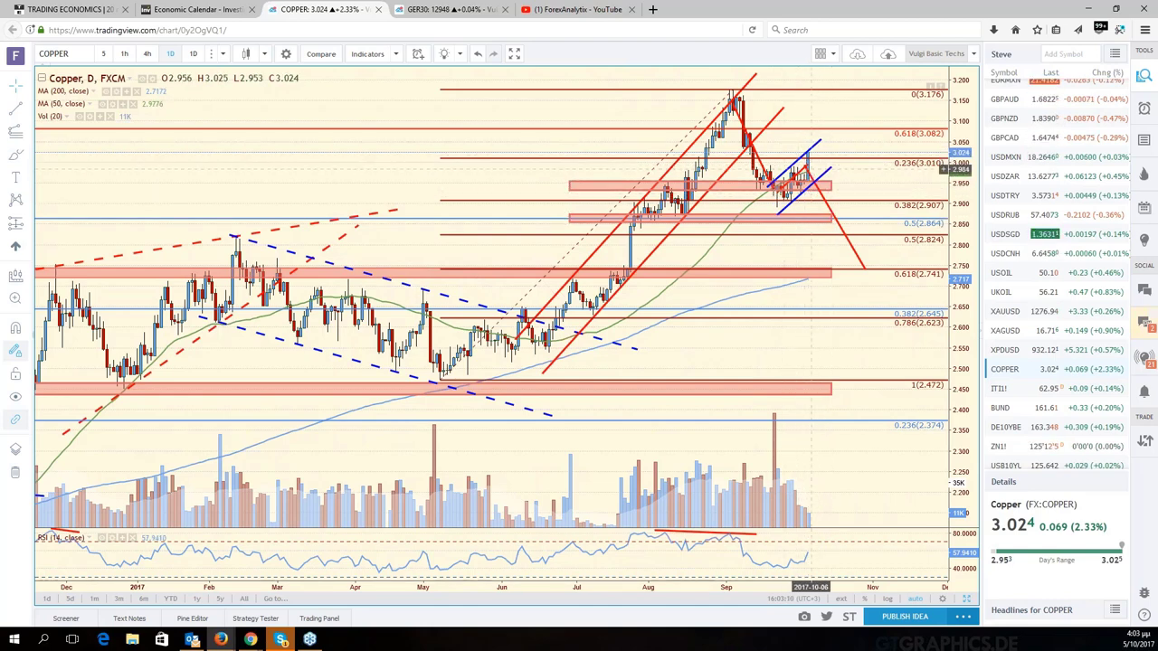
- Stretch the 2.95, 2.864, 0.618 and 1(2.472) zone rectangles rightward, then return to the six-chart grid
{"action": "left_click_drag", "start_coordinate": [831, 188], "coordinate": [857, 184]}
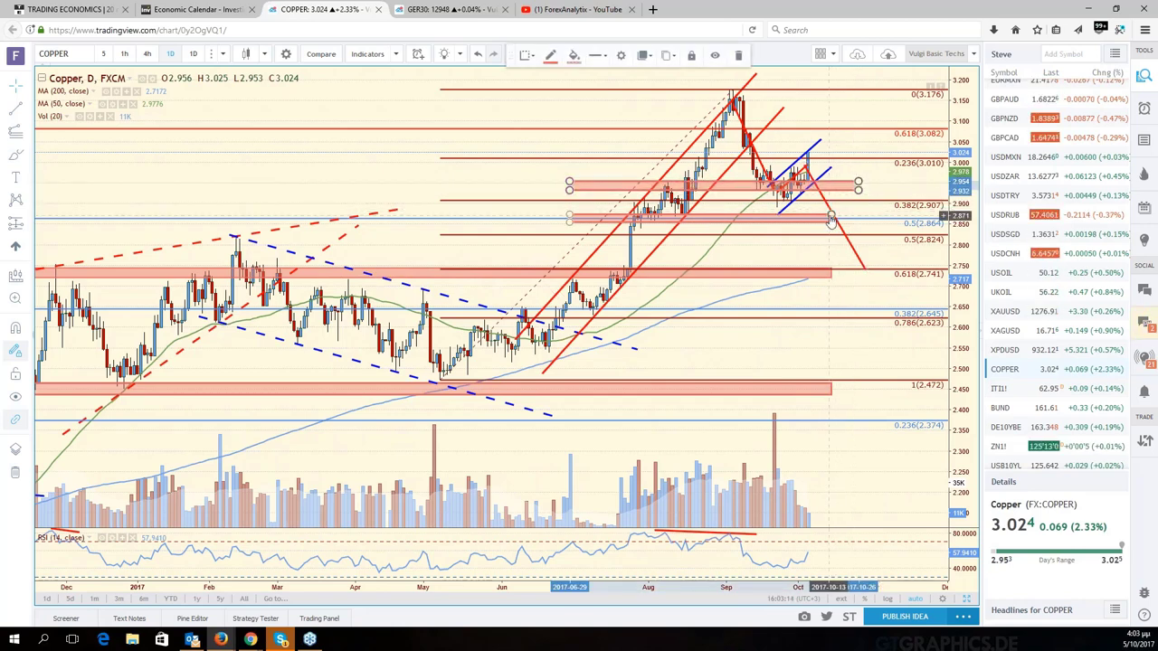
{"action": "left_click_drag", "start_coordinate": [831, 219], "coordinate": [857, 221]}
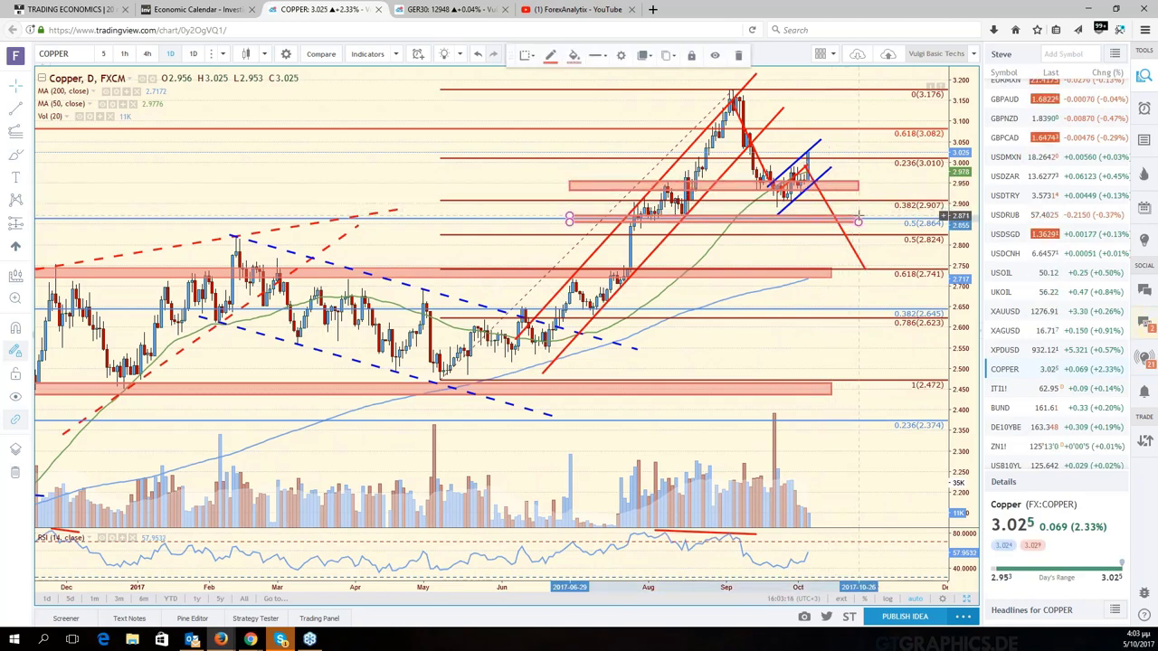
{"action": "left_click_drag", "start_coordinate": [830, 269], "coordinate": [857, 268]}
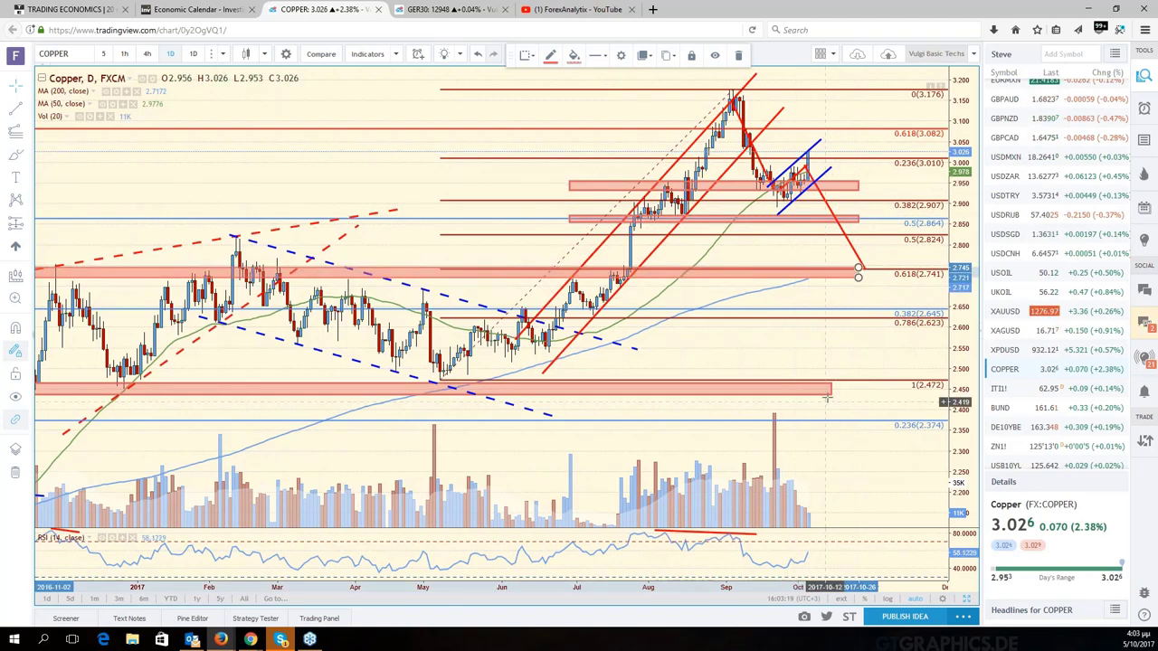
{"action": "left_click_drag", "start_coordinate": [830, 388], "coordinate": [929, 351]}
{"action": "left_click", "coordinate": [834, 348]}
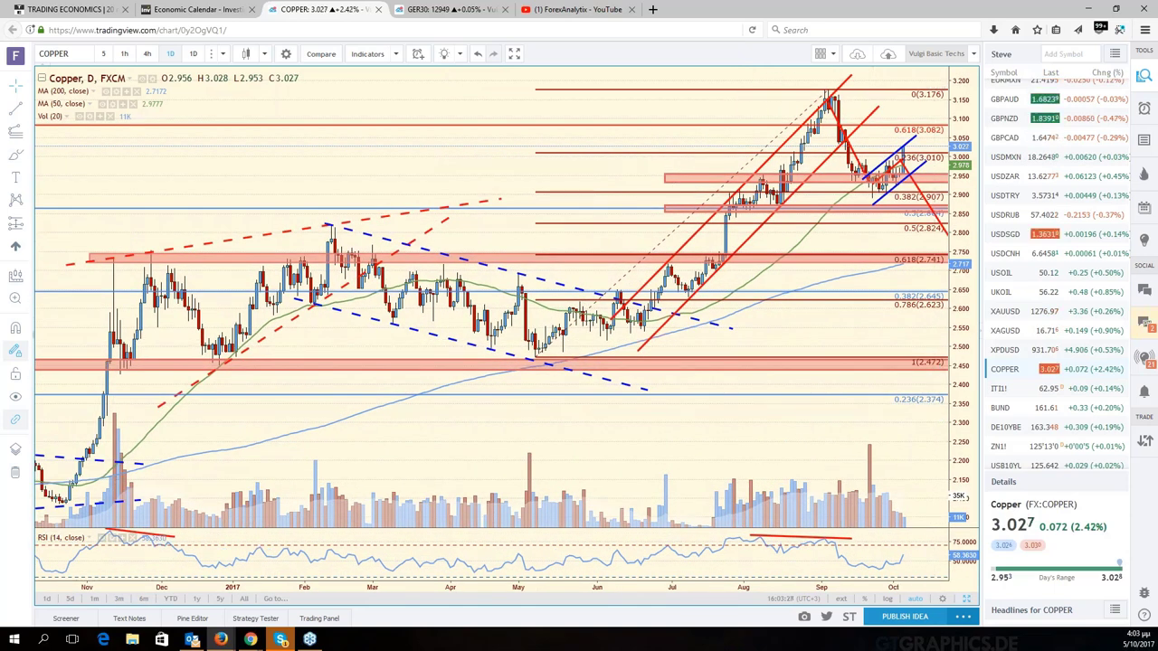
{"action": "key", "text": "alt+Return"}
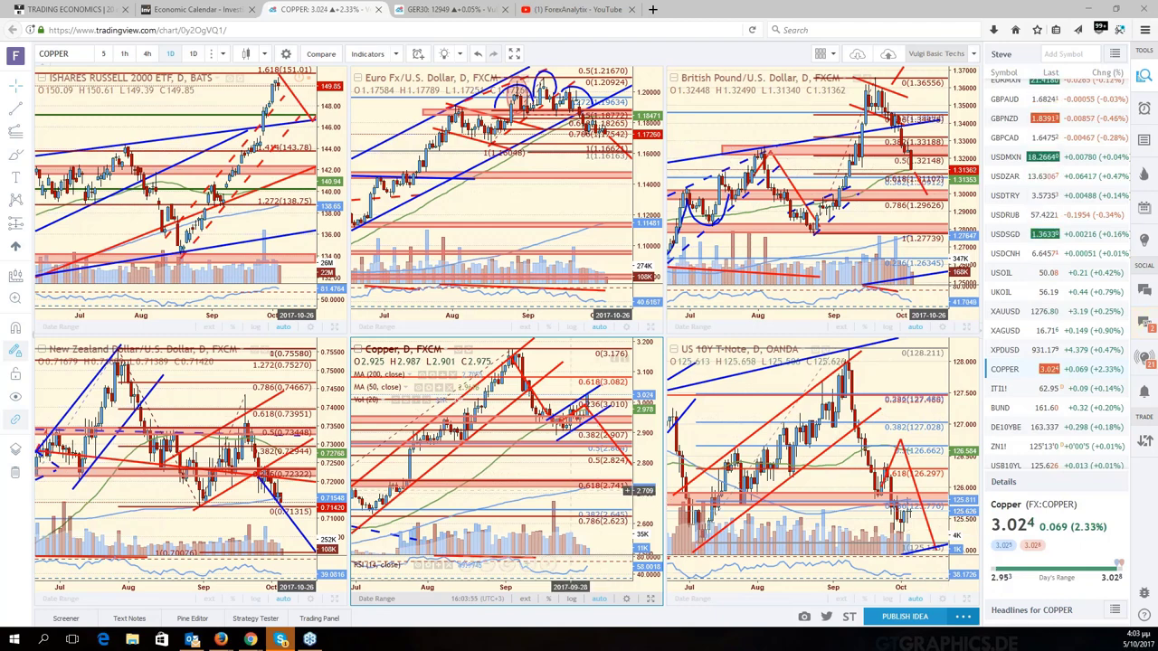
- Pan the Copper chart view slightly
{"action": "left_click_drag", "start_coordinate": [592, 532], "coordinate": [613, 531]}
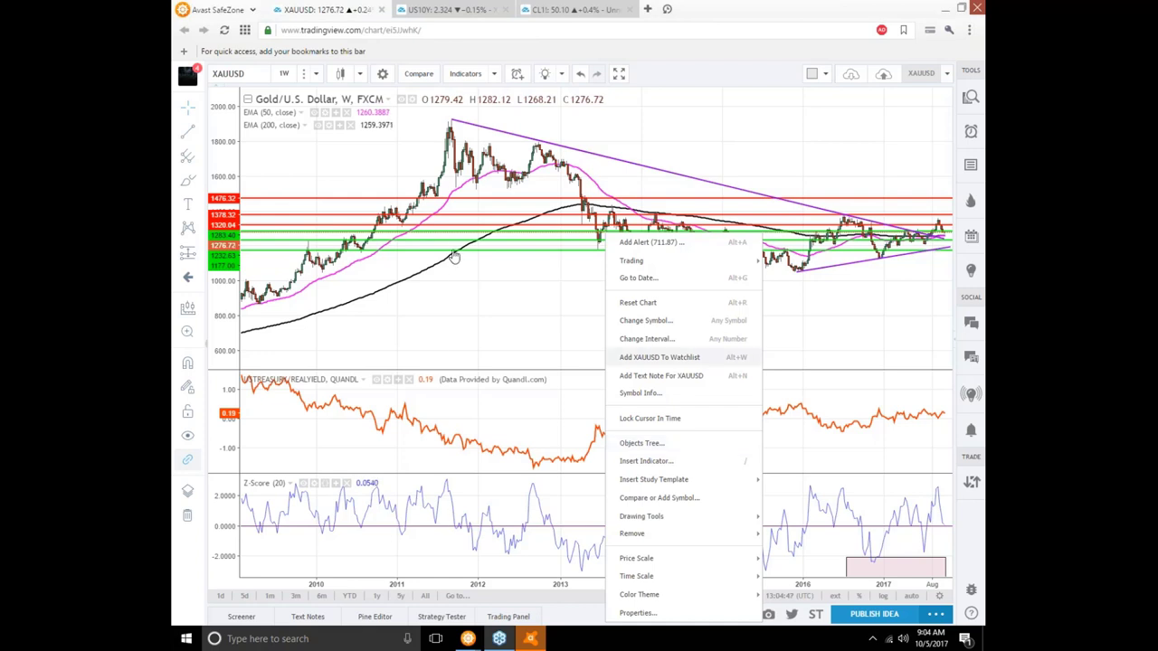
- Close the chart's context menu and dismiss the Avast trial reminder
{"action": "left_click", "coordinate": [492, 286]}
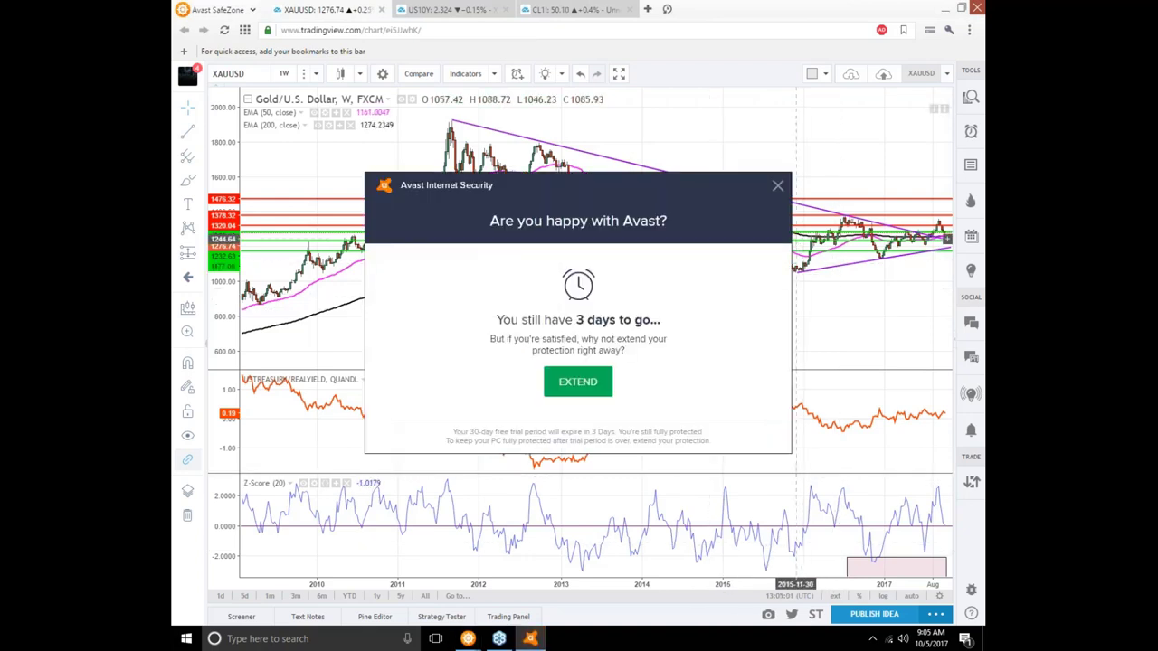
{"action": "left_click", "coordinate": [778, 187]}
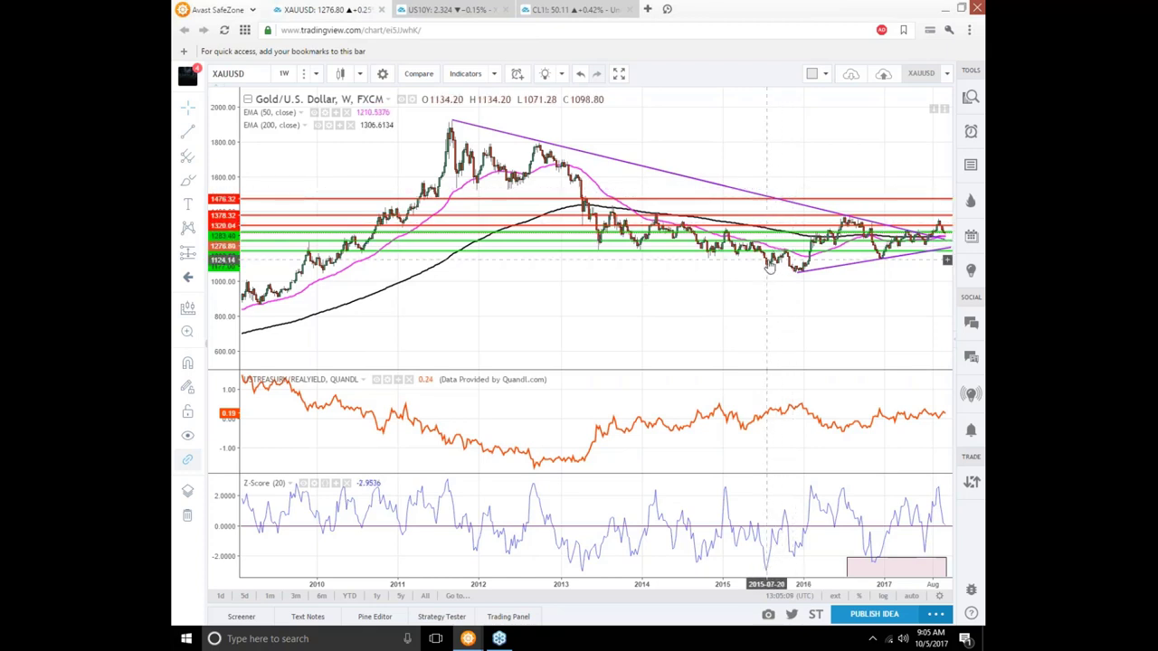
- Zoom the weekly gold chart in to cover roughly mid-2015 through 2017
{"action": "scroll", "coordinate": [769, 244], "scroll_direction": "up", "scroll_amount": 2}
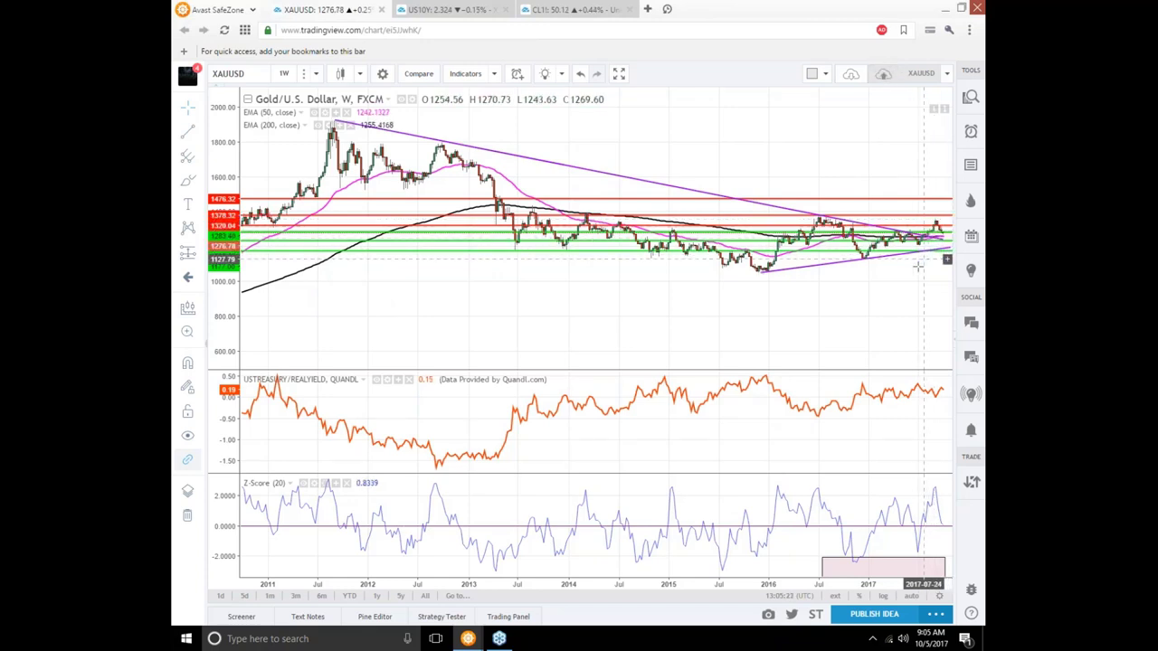
{"action": "scroll", "coordinate": [891, 311], "scroll_direction": "up", "scroll_amount": 2}
{"action": "scroll", "coordinate": [892, 311], "scroll_direction": "up", "scroll_amount": 3}
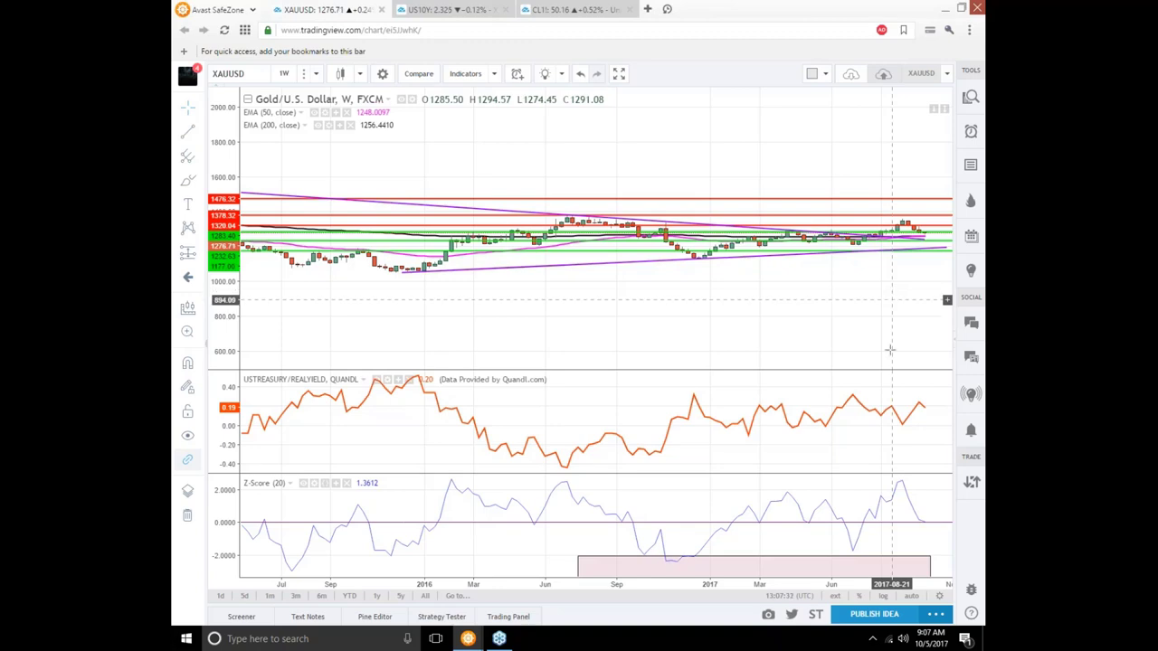
- Adjust the zoom and switch the gold chart's interval to 4 hours (240)
{"action": "scroll", "coordinate": [882, 353], "scroll_direction": "up", "scroll_amount": 1}
{"action": "scroll", "coordinate": [877, 355], "scroll_direction": "down", "scroll_amount": 5}
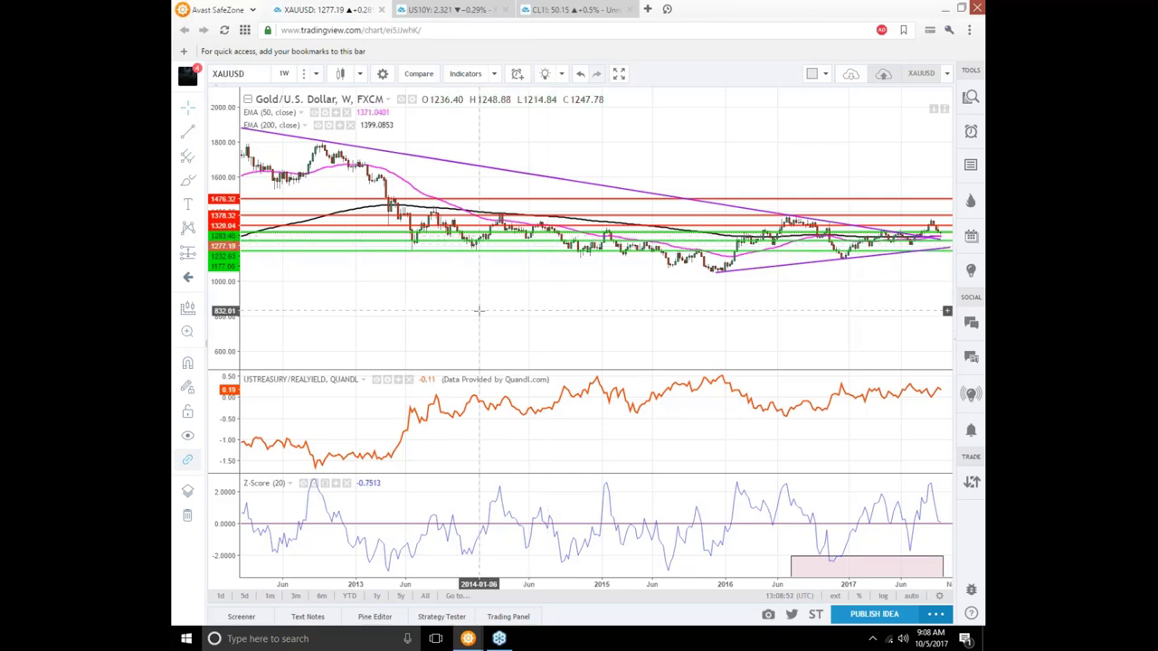
{"action": "scroll", "coordinate": [477, 314], "scroll_direction": "up", "scroll_amount": 3}
{"action": "scroll", "coordinate": [477, 314], "scroll_direction": "up", "scroll_amount": 3}
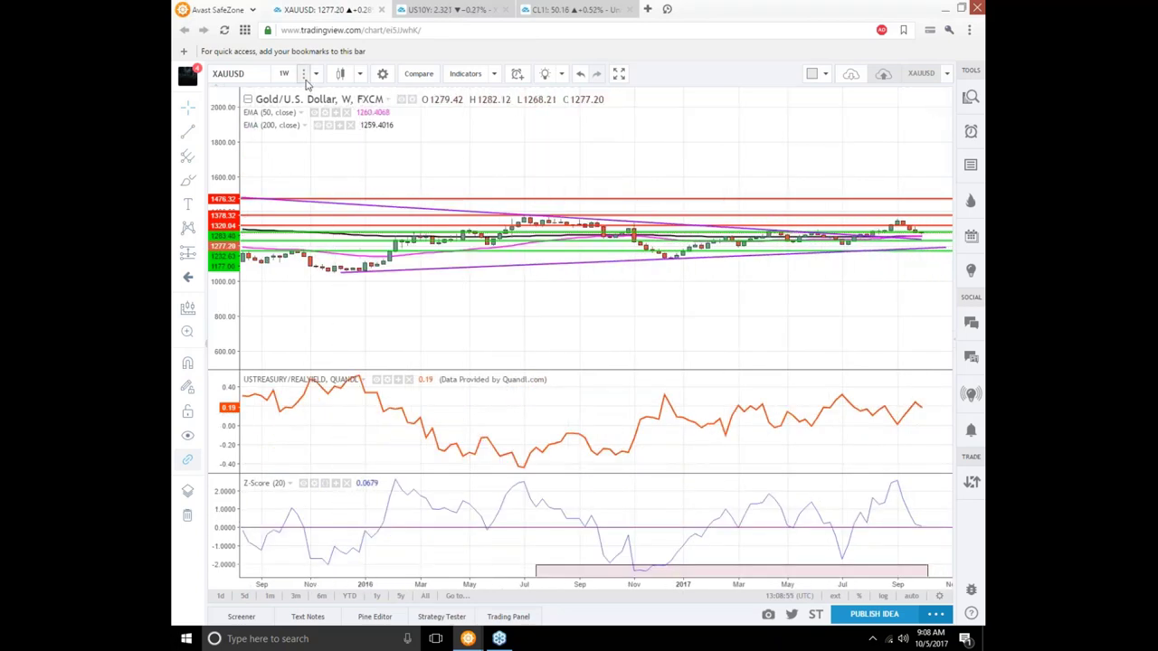
{"action": "left_click", "coordinate": [316, 76]}
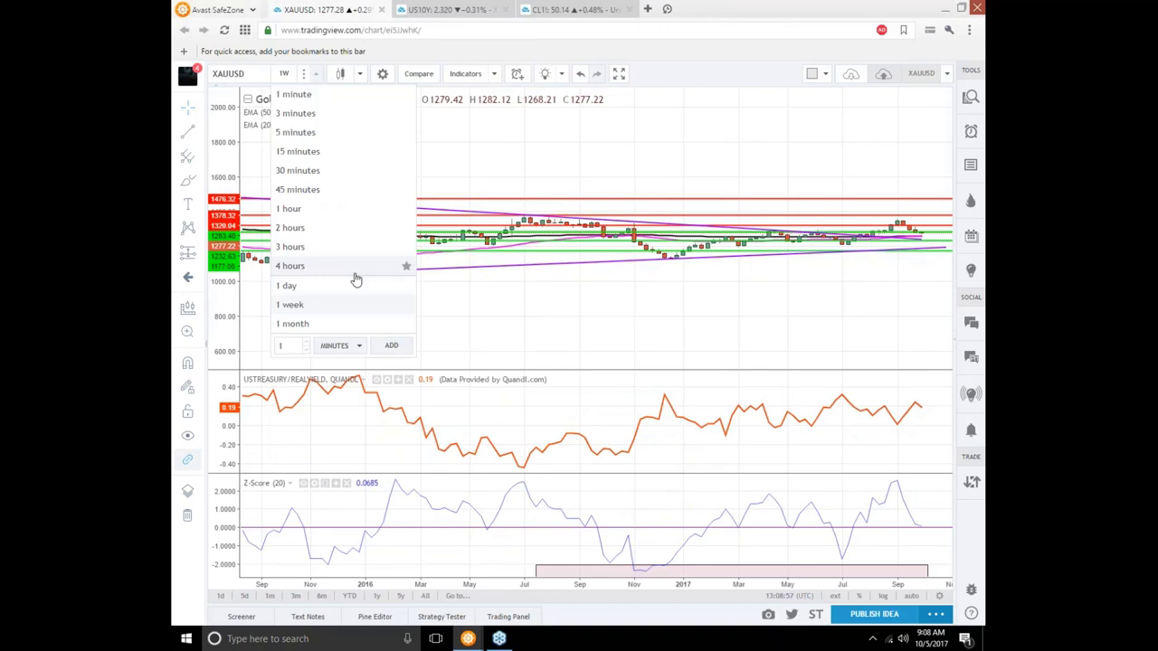
{"action": "left_click", "coordinate": [355, 271]}
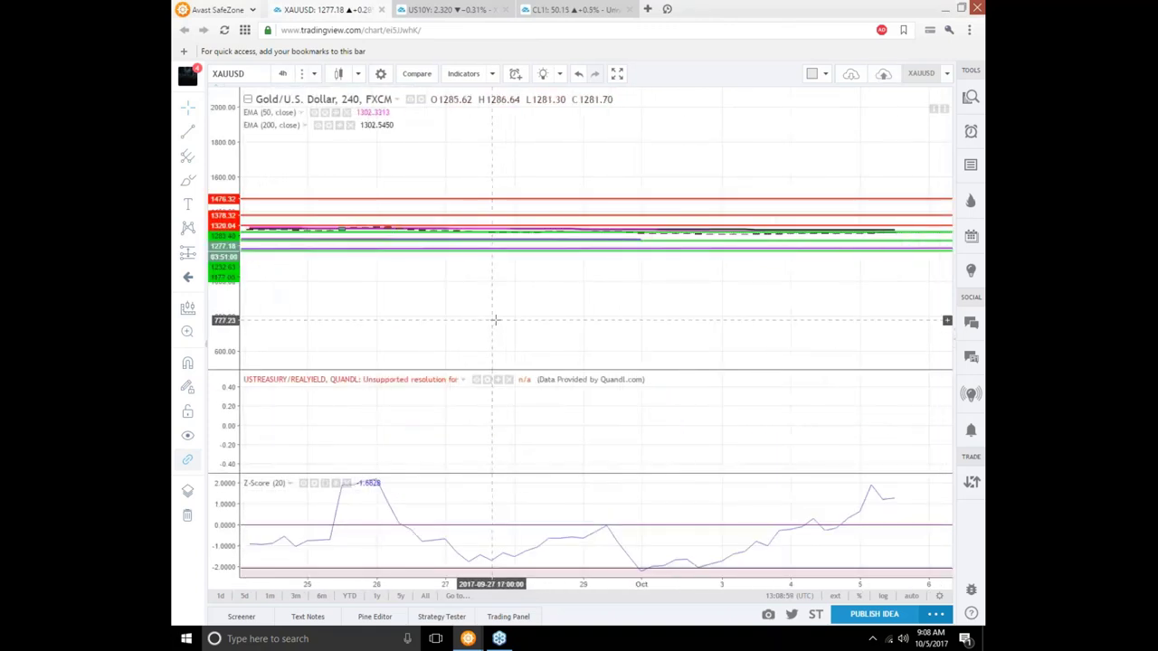
- Zoom out and reset the 4-hour gold chart to its late-August to early-October bars
{"action": "scroll", "coordinate": [528, 294], "scroll_direction": "down", "scroll_amount": 10}
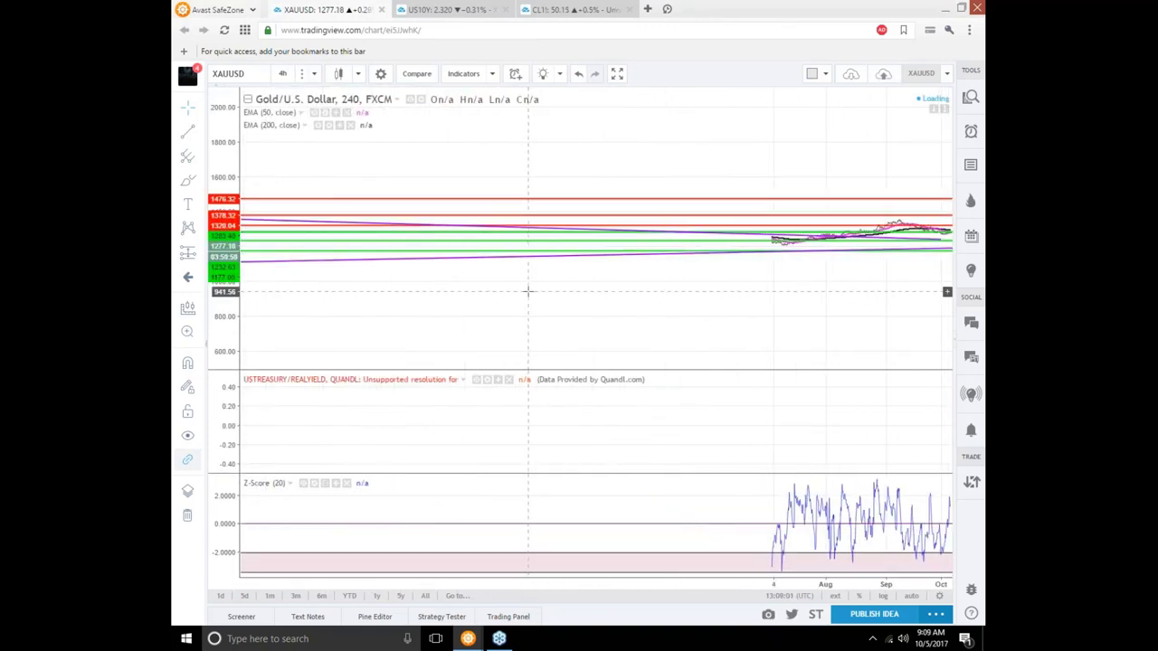
{"action": "scroll", "coordinate": [528, 291], "scroll_direction": "down", "scroll_amount": 3}
{"action": "right_click", "coordinate": [334, 321]}
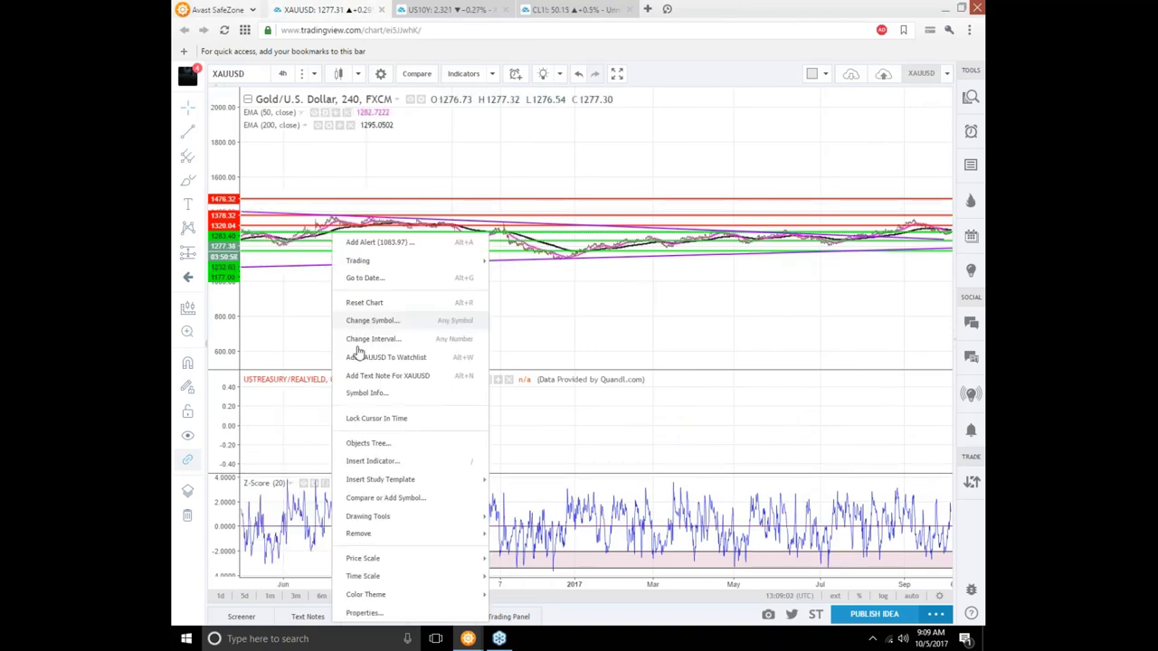
{"action": "mouse_move", "coordinate": [356, 536]}
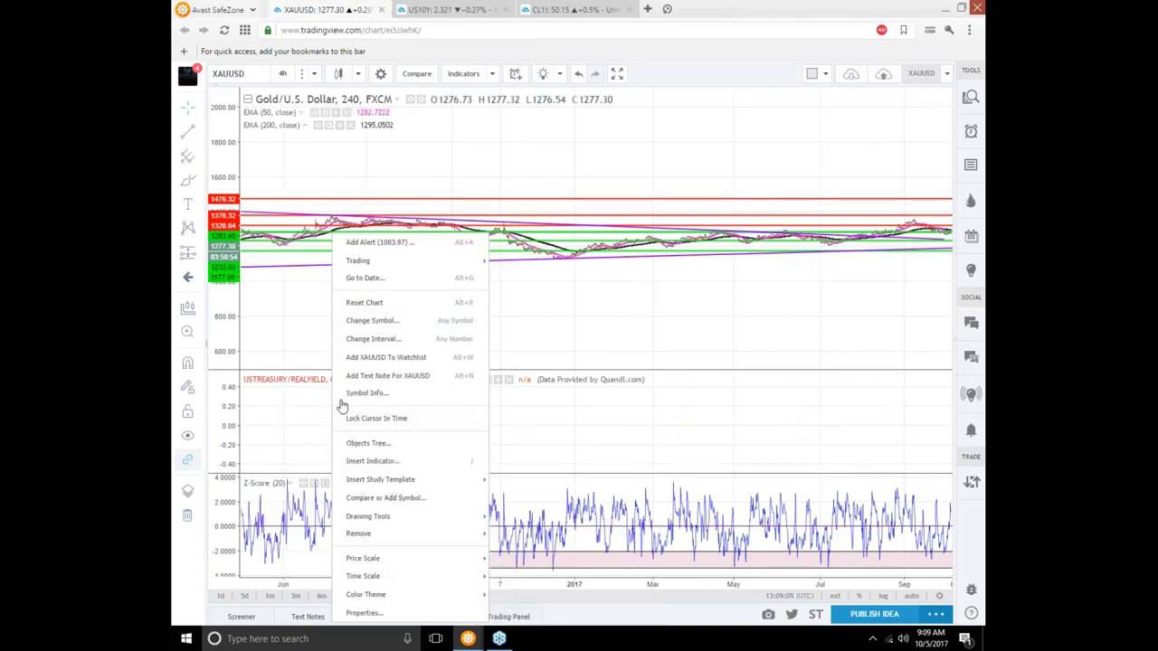
{"action": "left_click", "coordinate": [364, 302]}
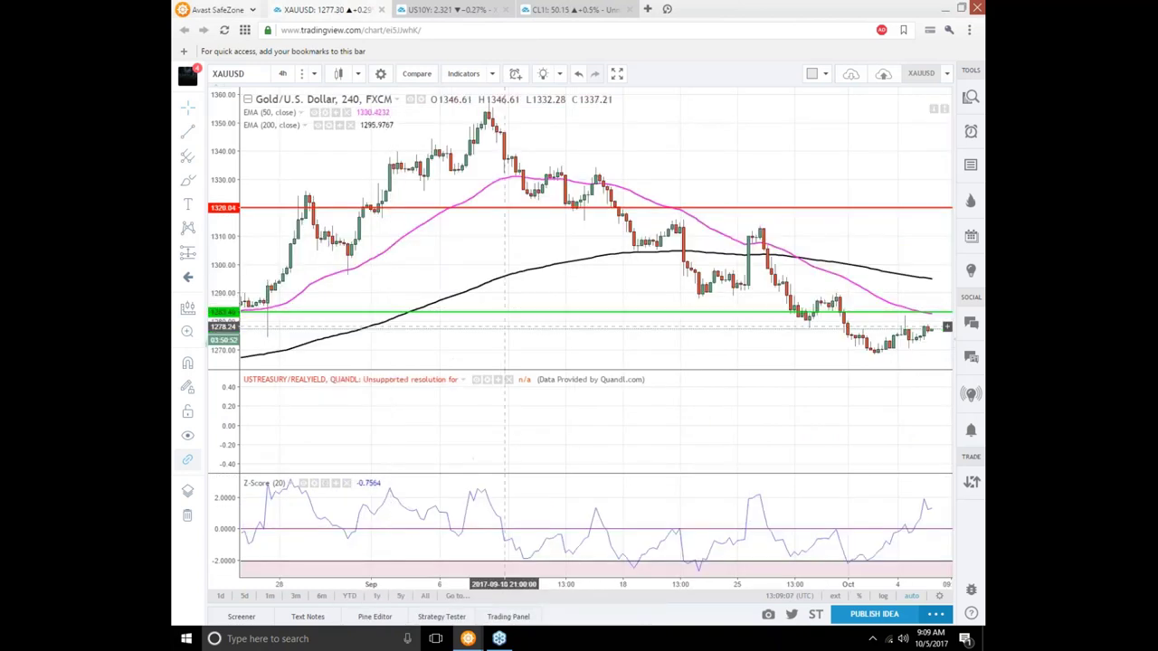
{"action": "scroll", "coordinate": [509, 327], "scroll_direction": "down", "scroll_amount": 2}
{"action": "scroll", "coordinate": [509, 327], "scroll_direction": "down", "scroll_amount": 4}
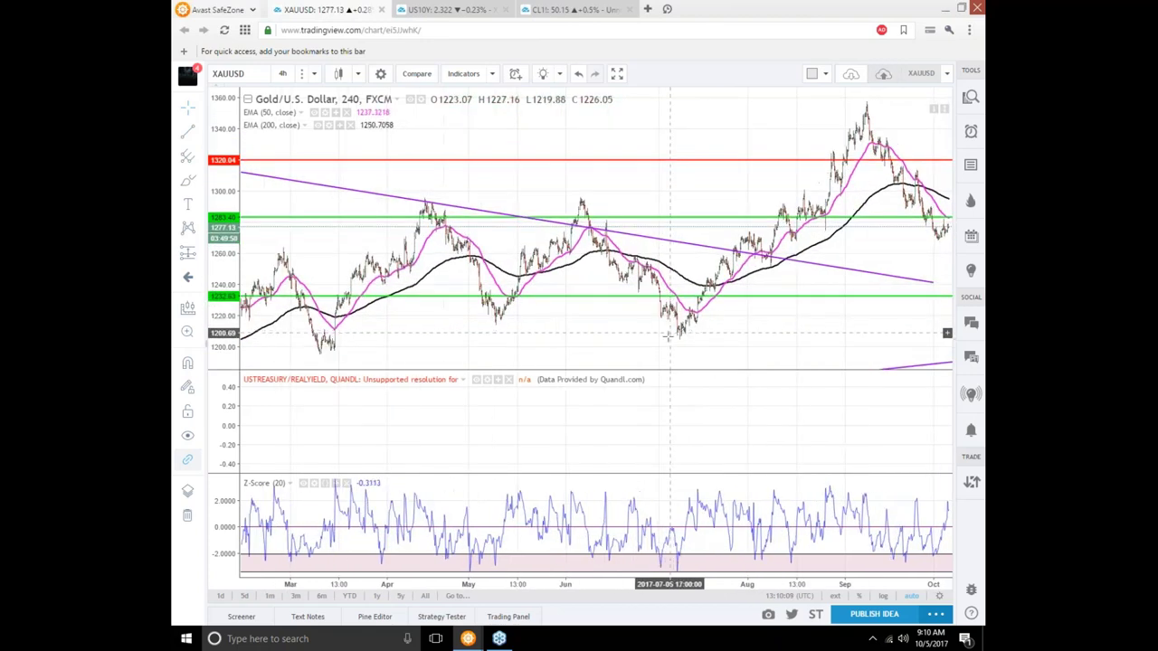
- Scroll the 4-hour gold chart to review its green, red and purple trend levels
{"action": "scroll", "coordinate": [651, 337], "scroll_direction": "down", "scroll_amount": 2}
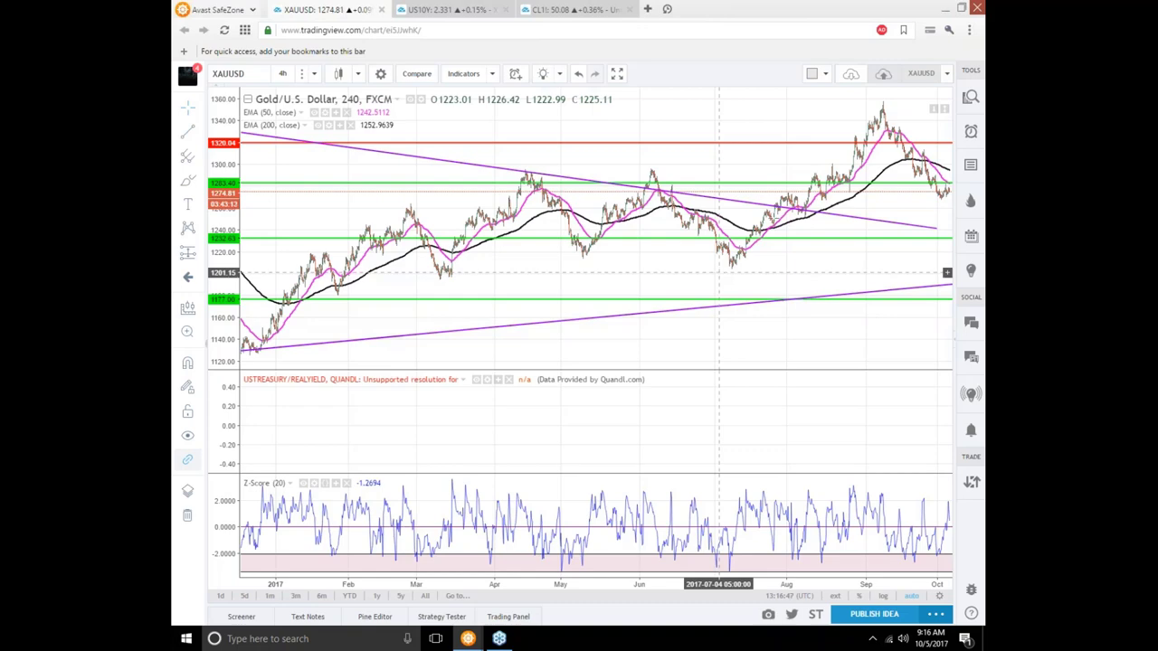
- Switch to the CL1! weekly crude oil chart and zoom to roughly late 2013–2017
{"action": "left_click", "coordinate": [559, 7]}
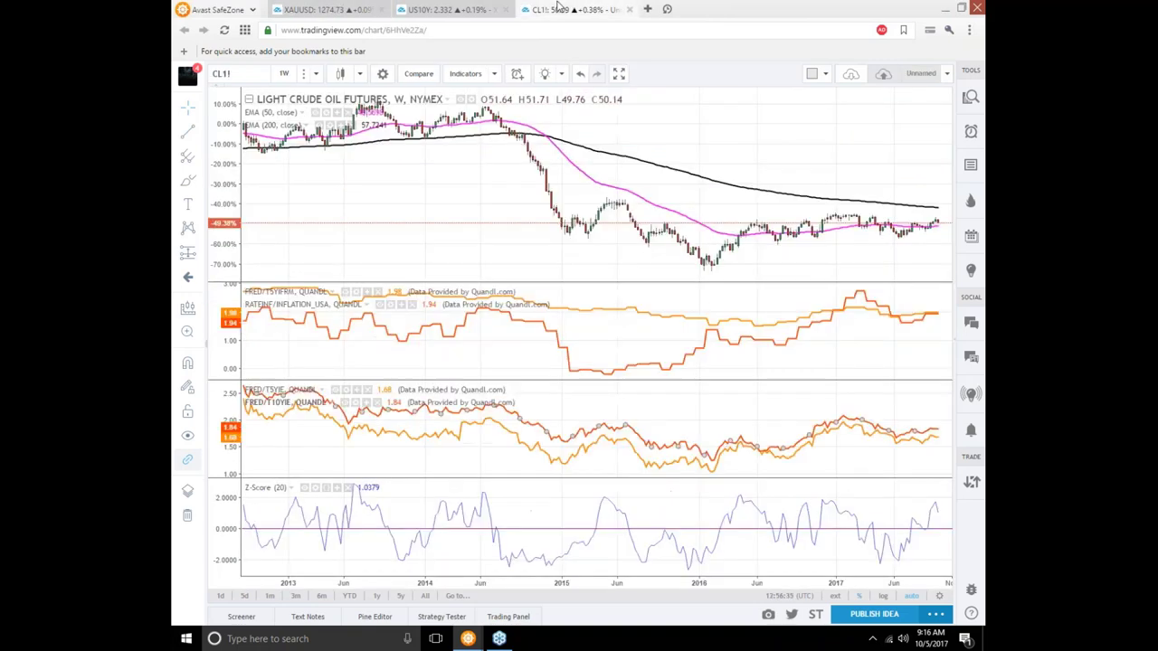
{"action": "scroll", "coordinate": [580, 288], "scroll_direction": "up", "scroll_amount": 3}
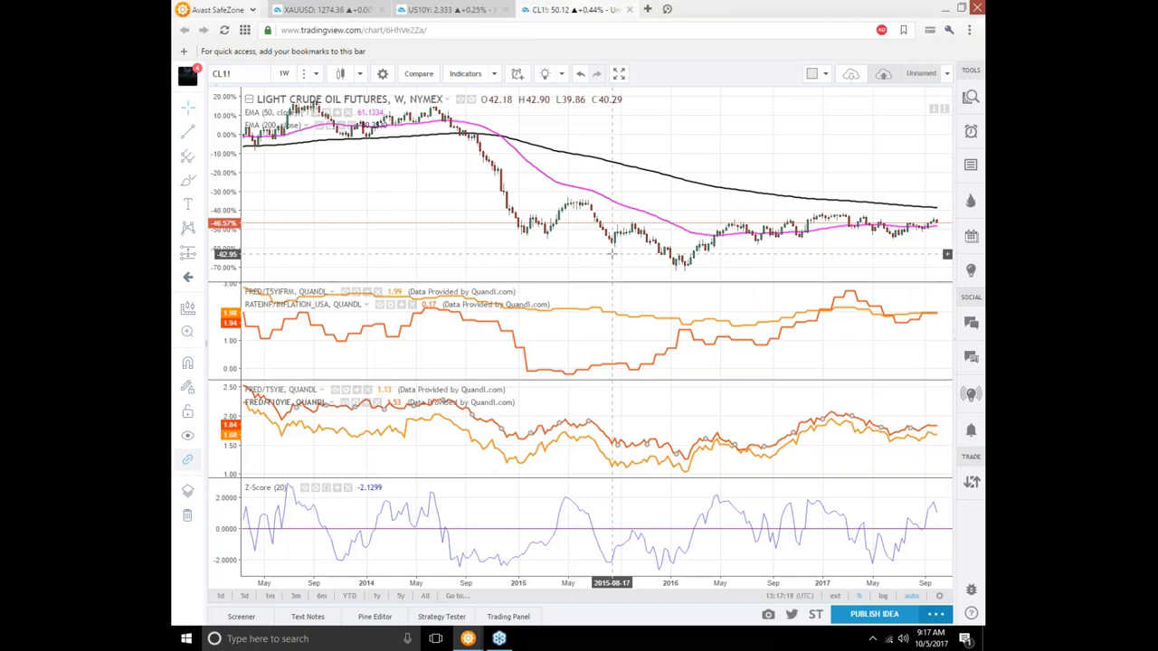
{"action": "scroll", "coordinate": [612, 253], "scroll_direction": "up", "scroll_amount": 1}
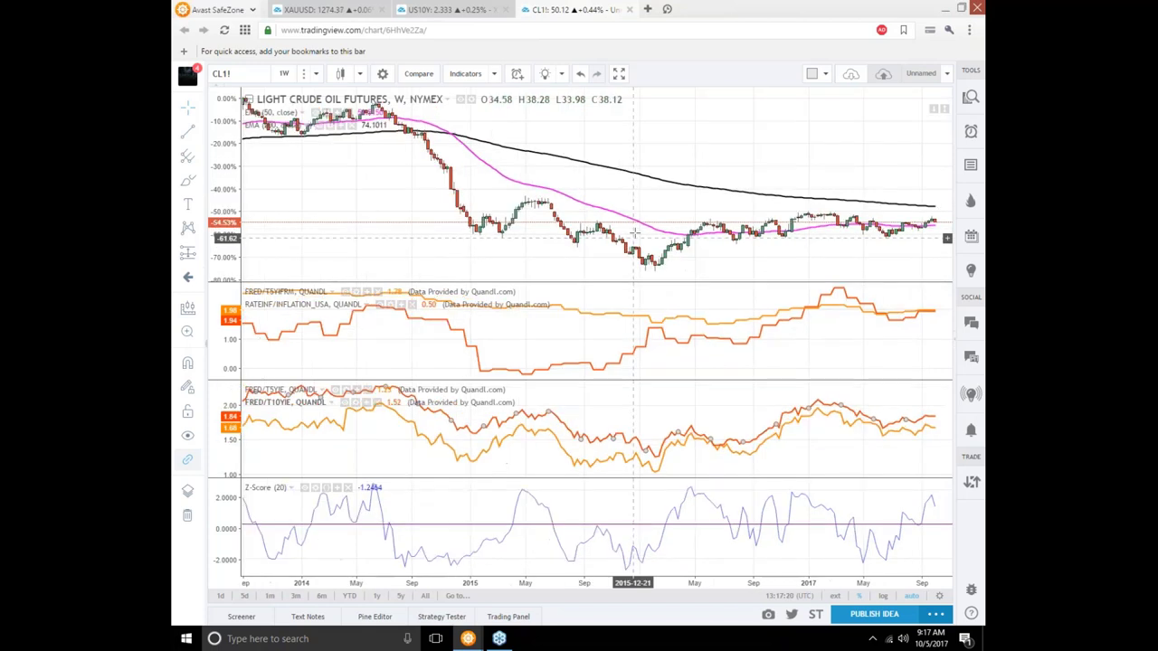